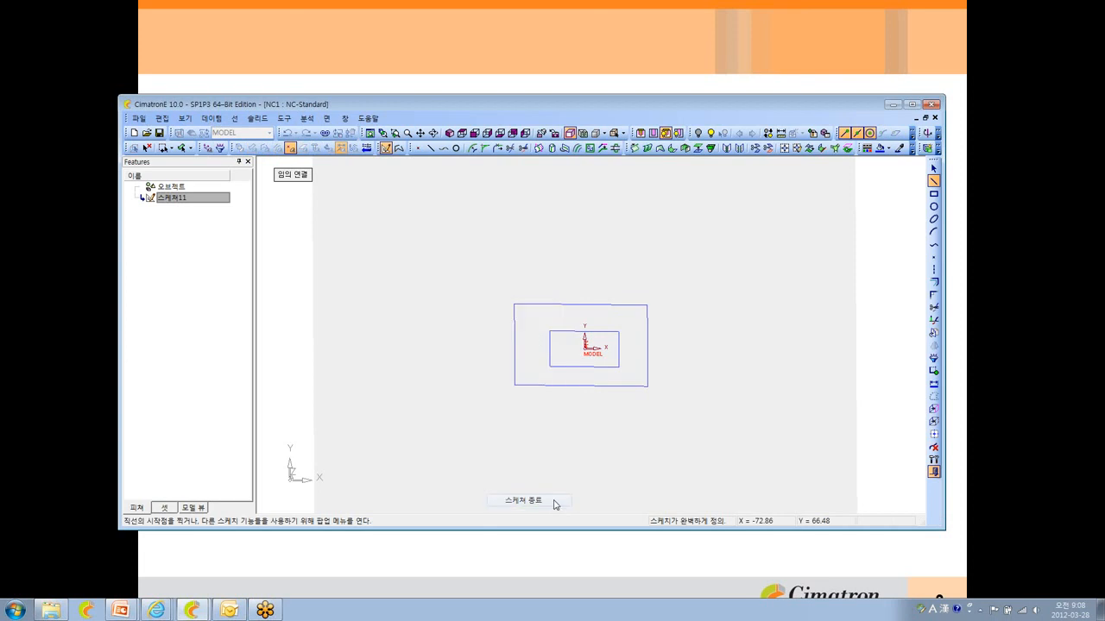
- Finish the sketch of the two nested rectangles and extrude it one-sided by 100 mm into a block with a rectangular opening
{"action": "right_click", "coordinate": [545, 307]}
{"action": "left_click", "coordinate": [572, 286]}
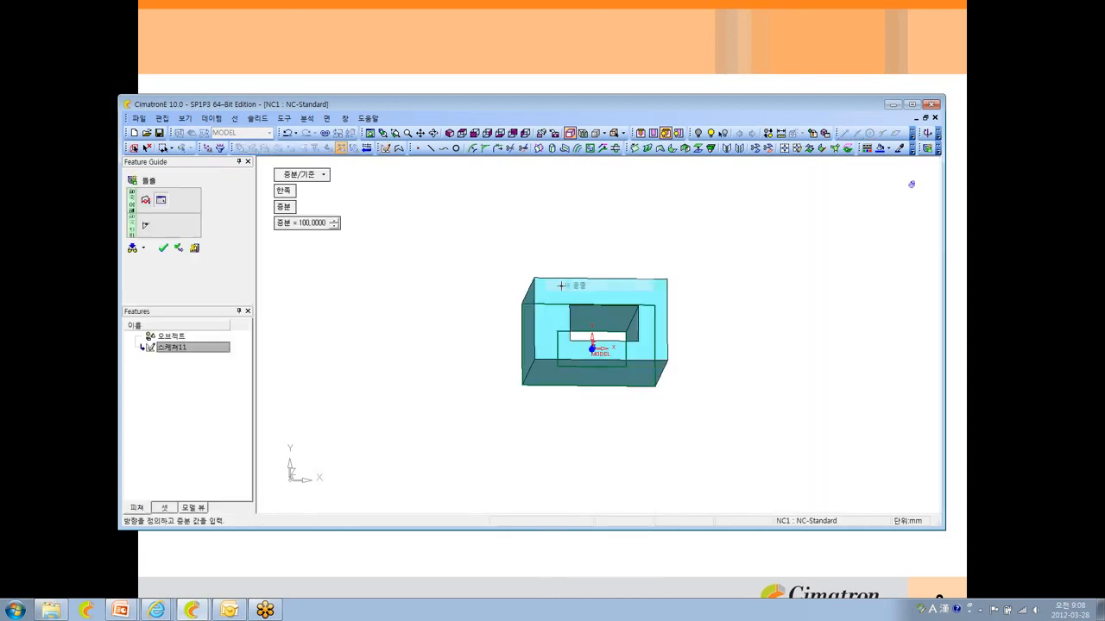
{"action": "left_click", "coordinate": [372, 261]}
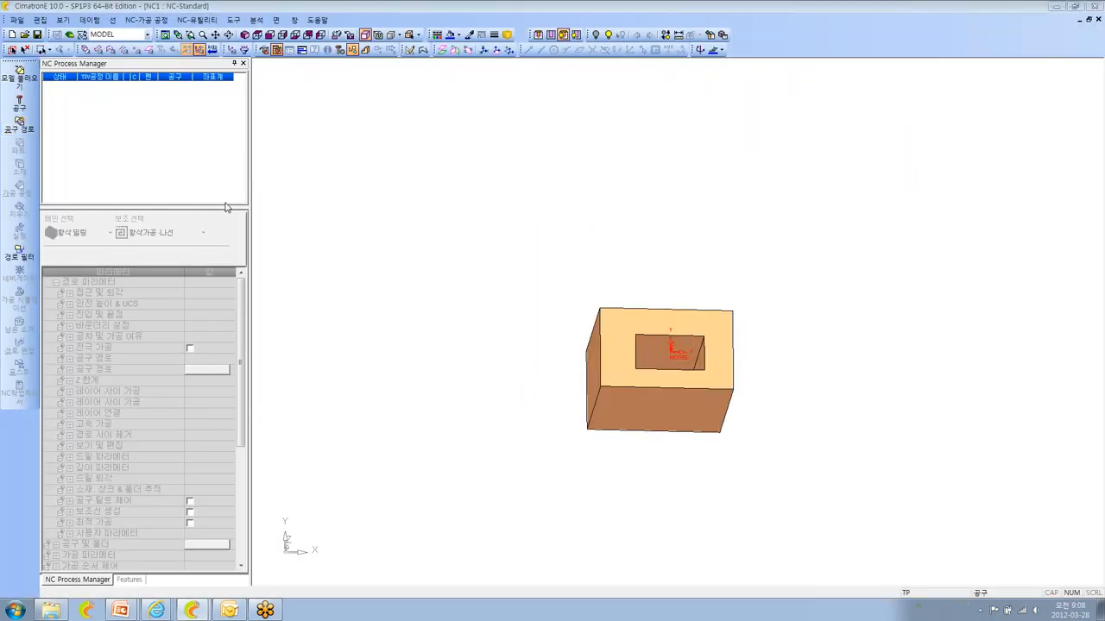
- Define a flat milling tool with 10 mm diameter, 15 mm cutting length and 30 mm clear length
{"action": "left_click", "coordinate": [19, 104]}
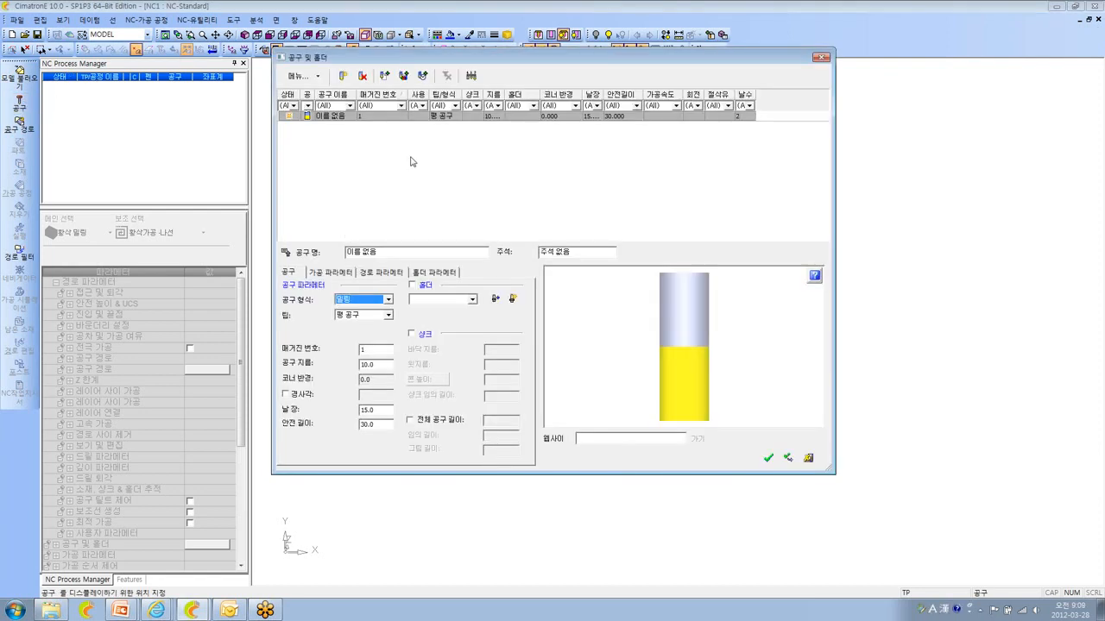
{"action": "left_click", "coordinate": [768, 458]}
- Create the 3-axis toolpath TP_MODEL on the MODEL coordinate system with Z clearance 50, and add a bounding-box stock with zero offset
{"action": "left_click", "coordinate": [19, 125]}
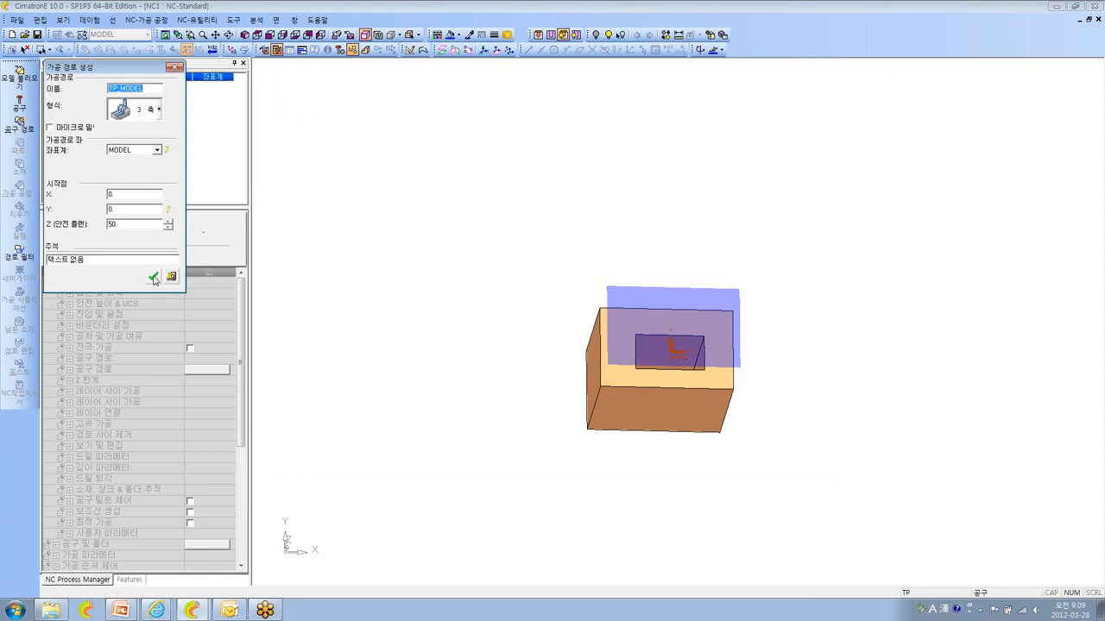
{"action": "left_click", "coordinate": [157, 278]}
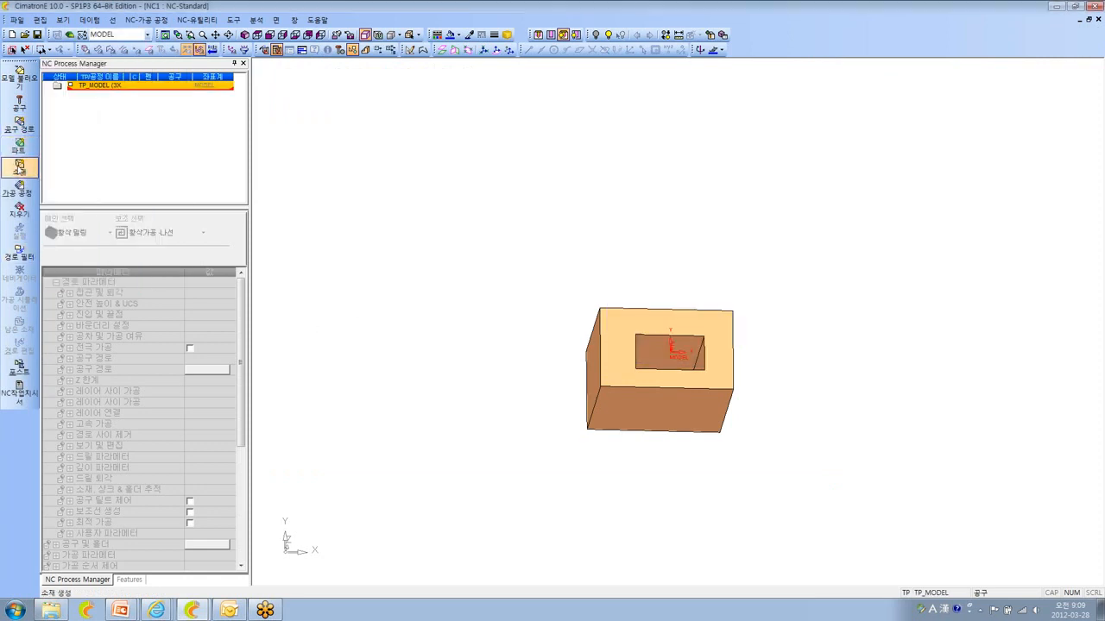
{"action": "left_click", "coordinate": [19, 168]}
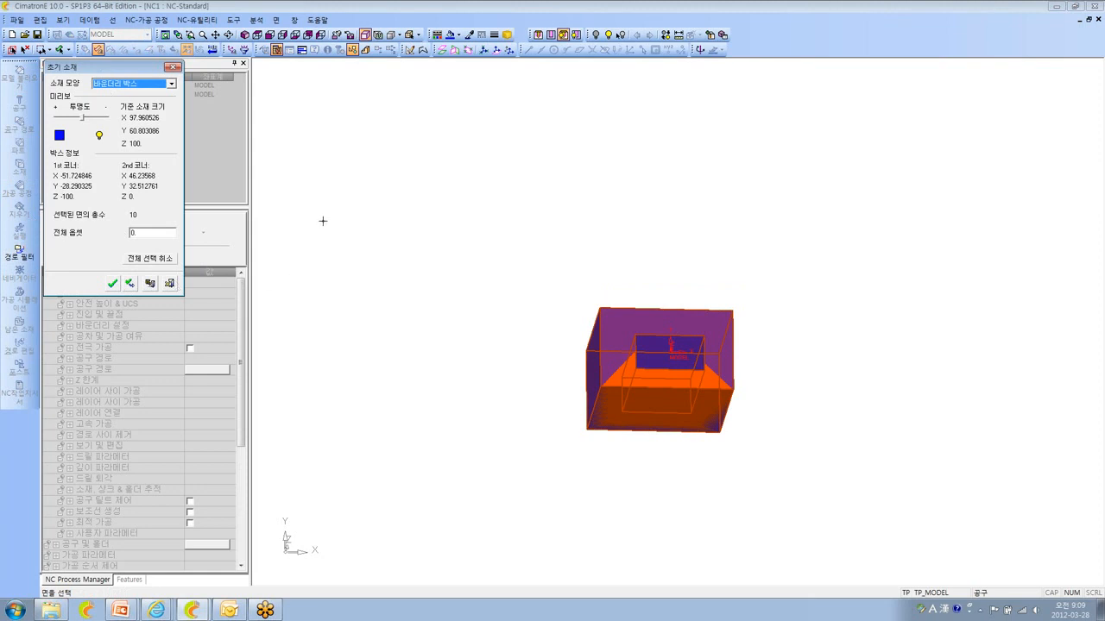
{"action": "left_click", "coordinate": [112, 284]}
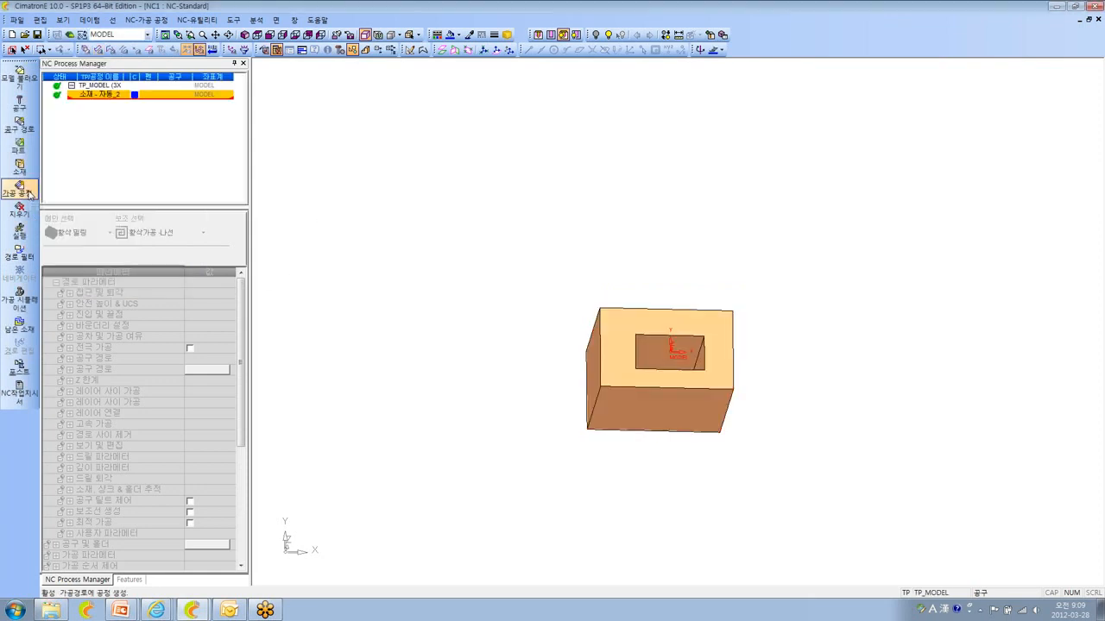
- Add a spiral roughing procedure to the toolpath and show the available choices for its calculation method
{"action": "left_click", "coordinate": [27, 190]}
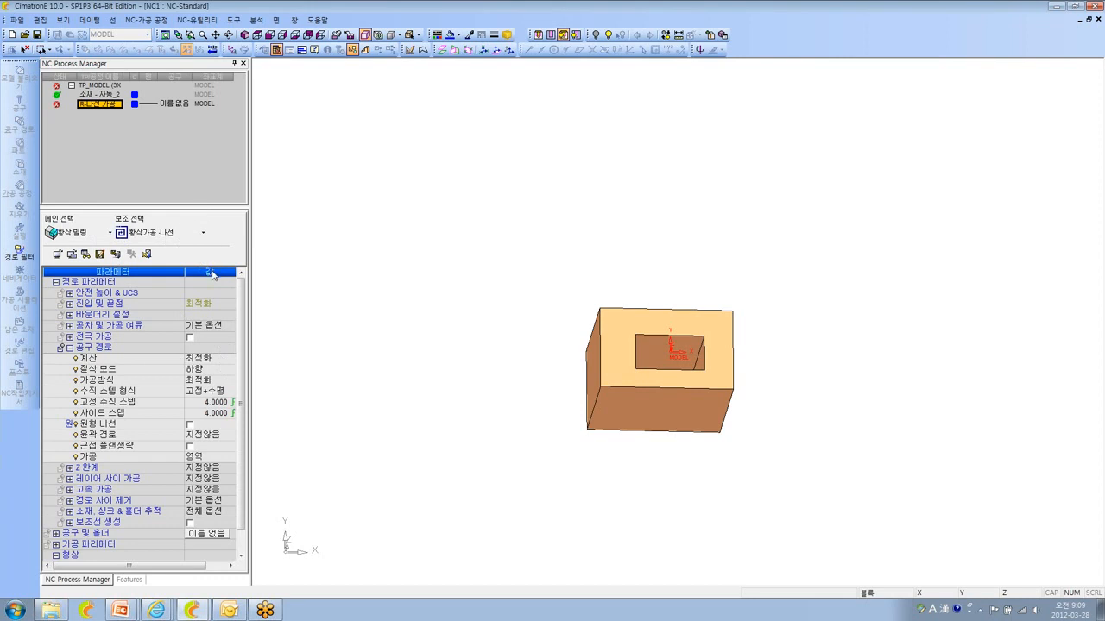
{"action": "left_click", "coordinate": [230, 362]}
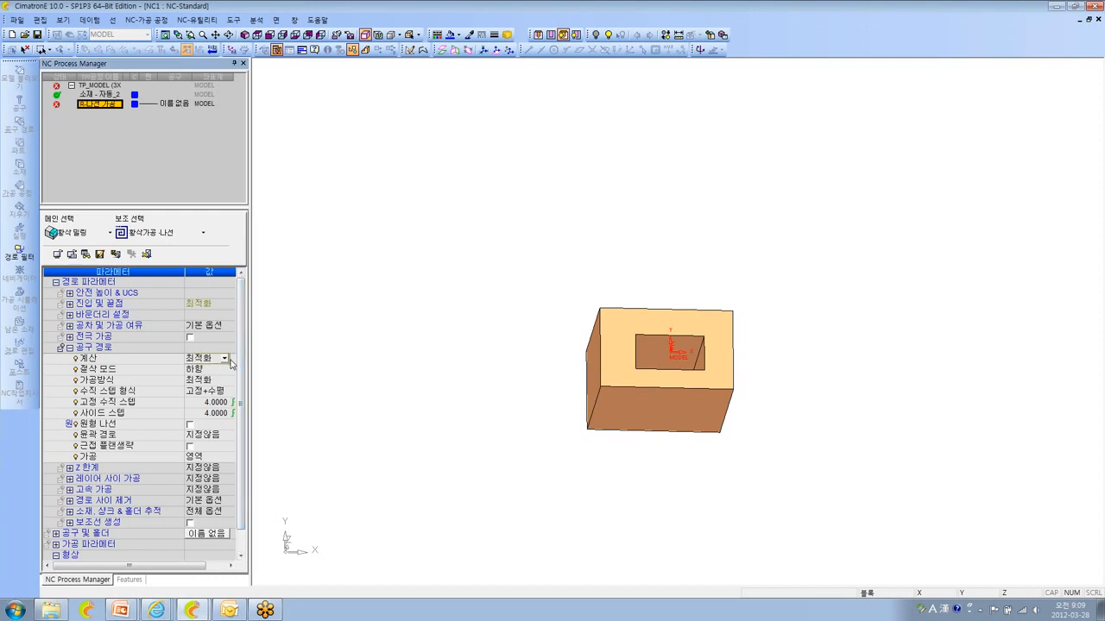
{"action": "left_click", "coordinate": [224, 359]}
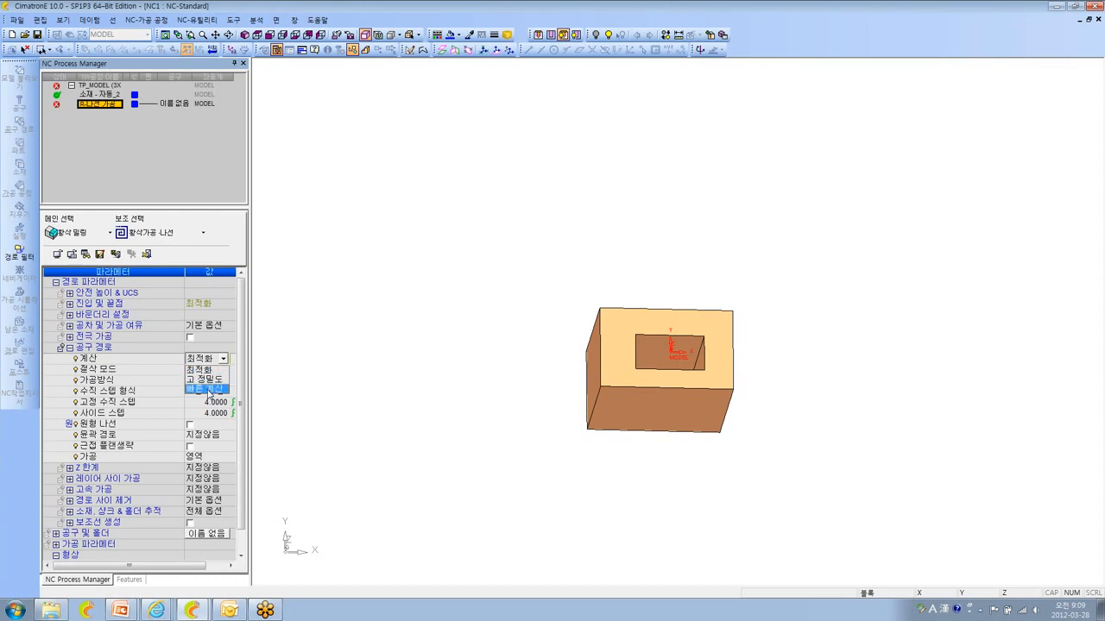
{"action": "left_click", "coordinate": [229, 348]}
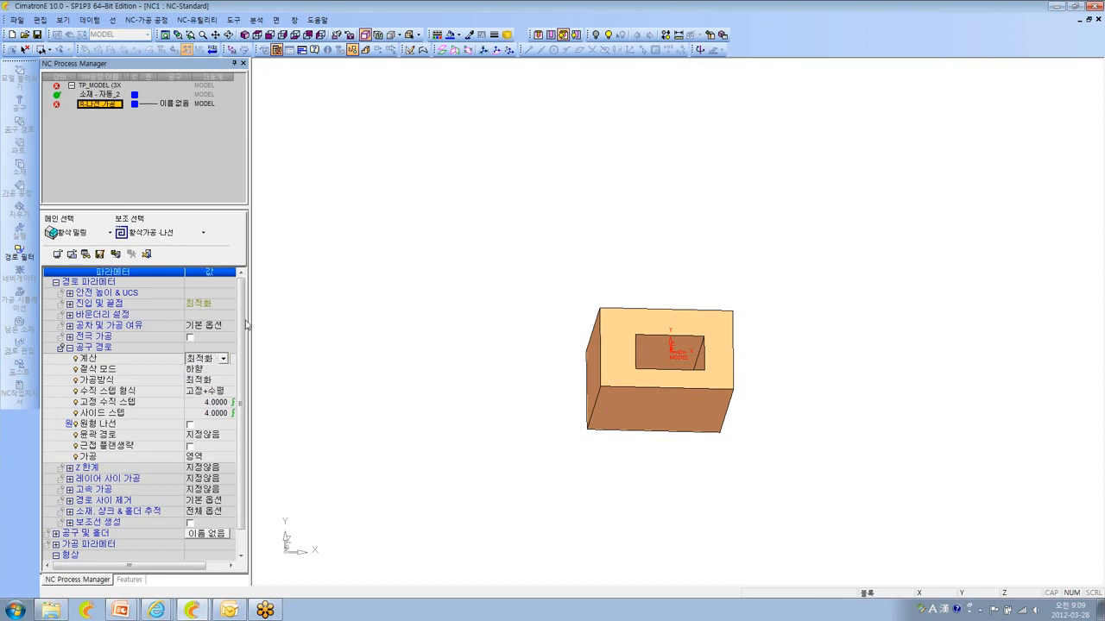
{"action": "left_click", "coordinate": [208, 359]}
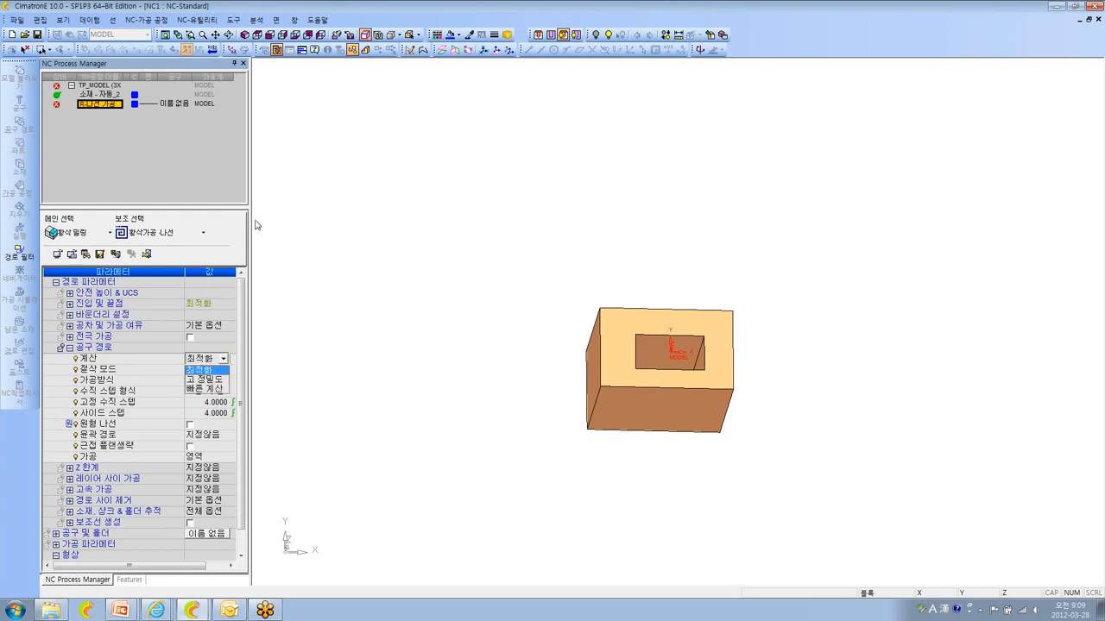
- Read the help topic on the Calculation parameter, covering the Optimized, High Accuracy and Faster Calculation options, and close it
{"action": "left_click", "coordinate": [316, 26]}
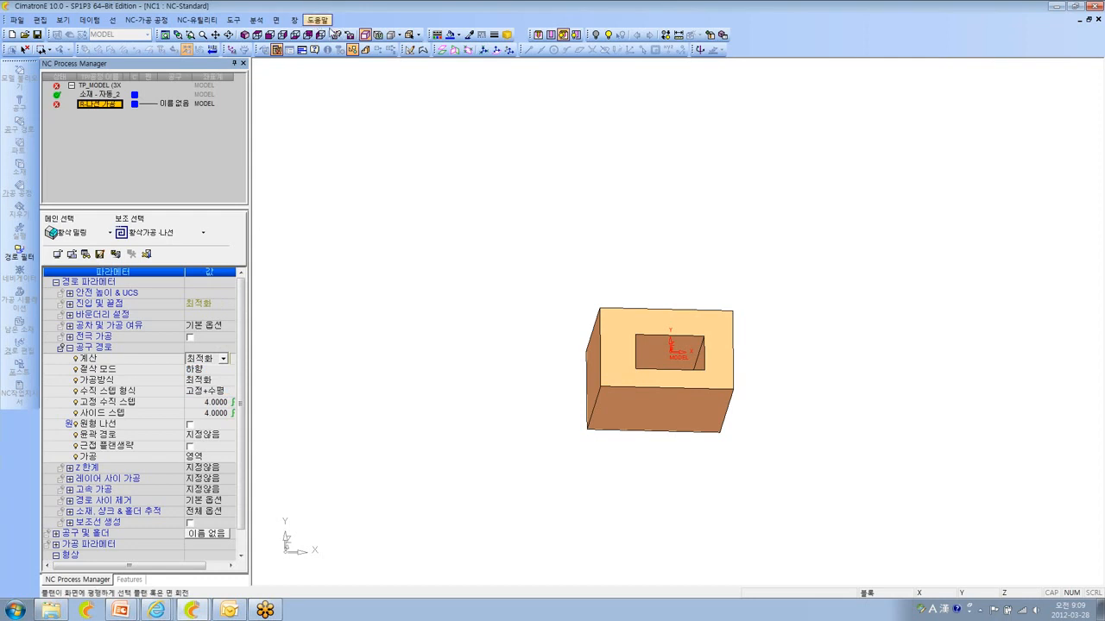
{"action": "left_click", "coordinate": [320, 21]}
{"action": "left_click", "coordinate": [341, 32]}
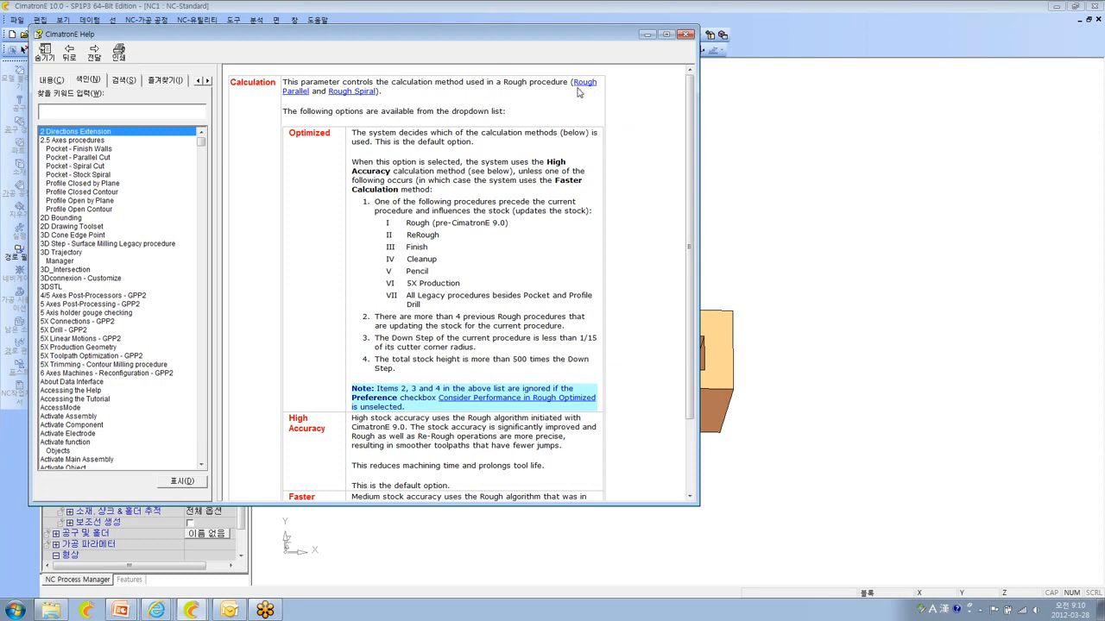
{"action": "left_click_drag", "start_coordinate": [573, 39], "coordinate": [625, 61]}
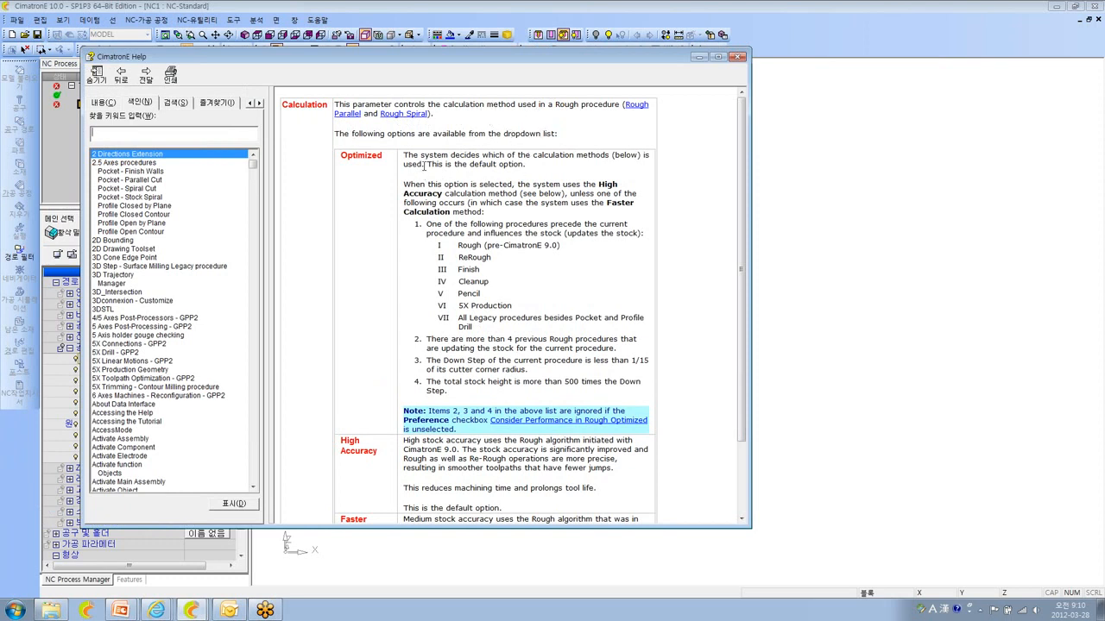
{"action": "left_click_drag", "start_coordinate": [447, 58], "coordinate": [497, 66]}
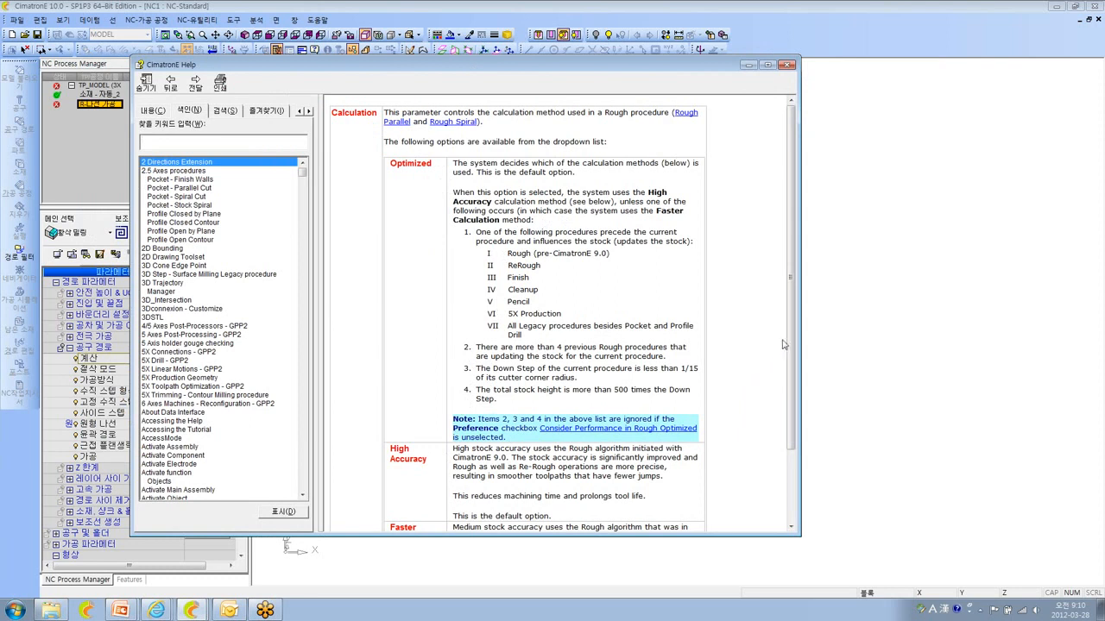
{"action": "left_click_drag", "start_coordinate": [790, 340], "coordinate": [791, 373]}
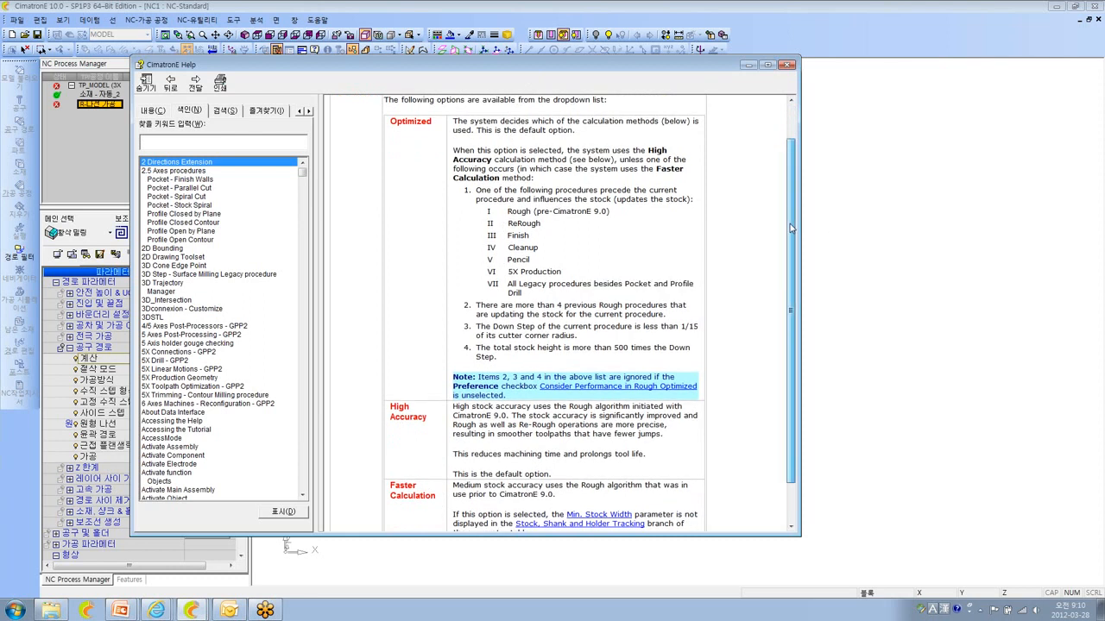
{"action": "left_click_drag", "start_coordinate": [793, 229], "coordinate": [791, 218]}
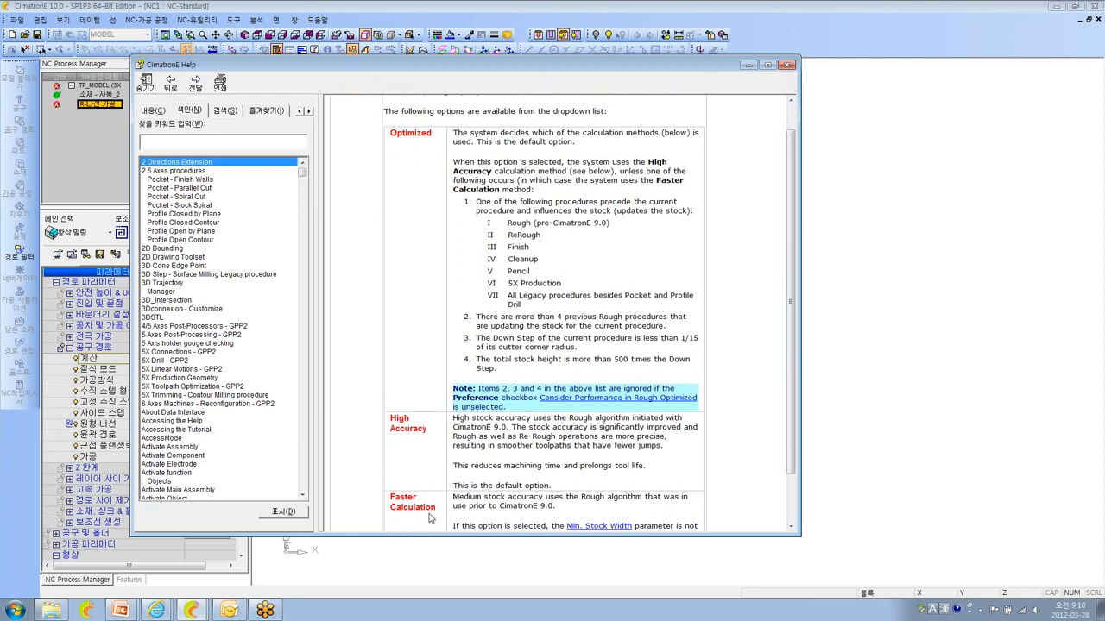
{"action": "left_click_drag", "start_coordinate": [792, 286], "coordinate": [791, 312]}
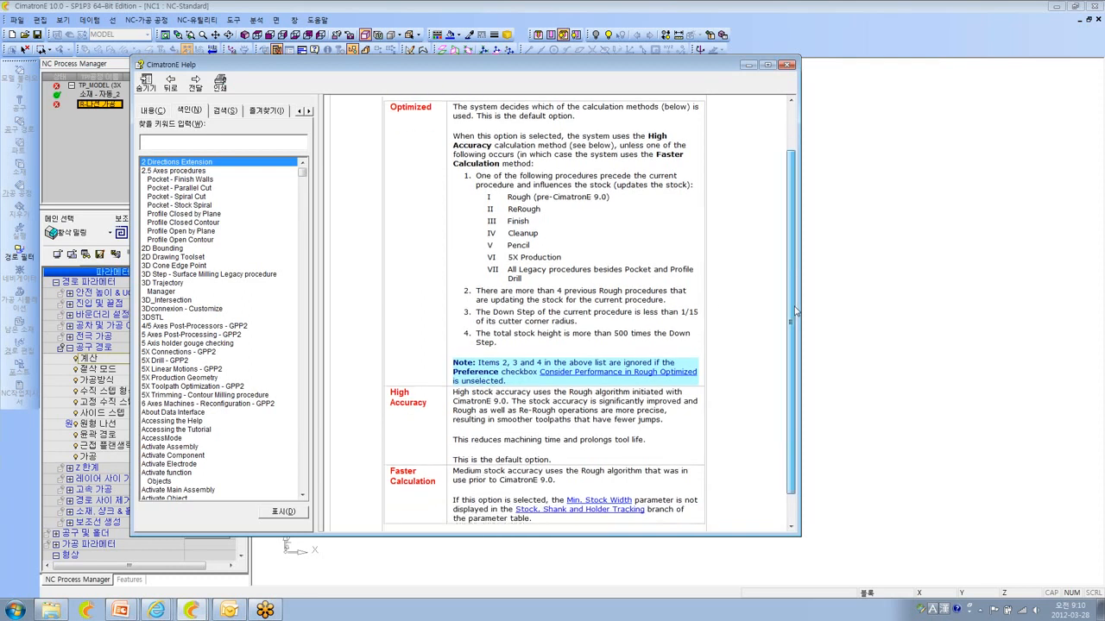
{"action": "scroll", "coordinate": [756, 328], "scroll_direction": "up", "scroll_amount": 3}
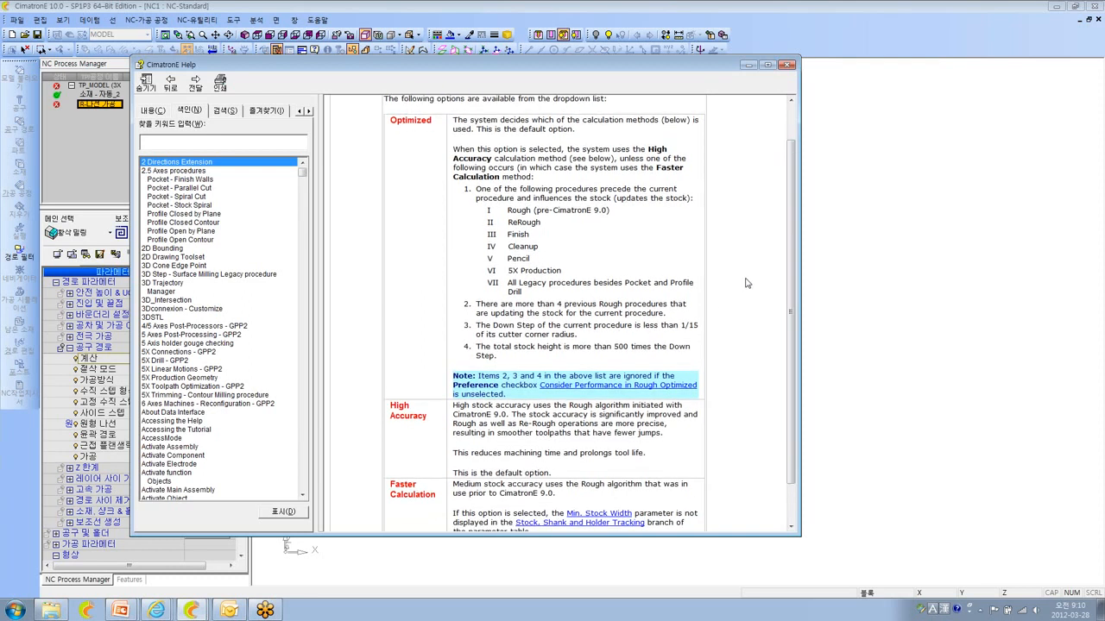
{"action": "scroll", "coordinate": [568, 263], "scroll_direction": "down", "scroll_amount": 3}
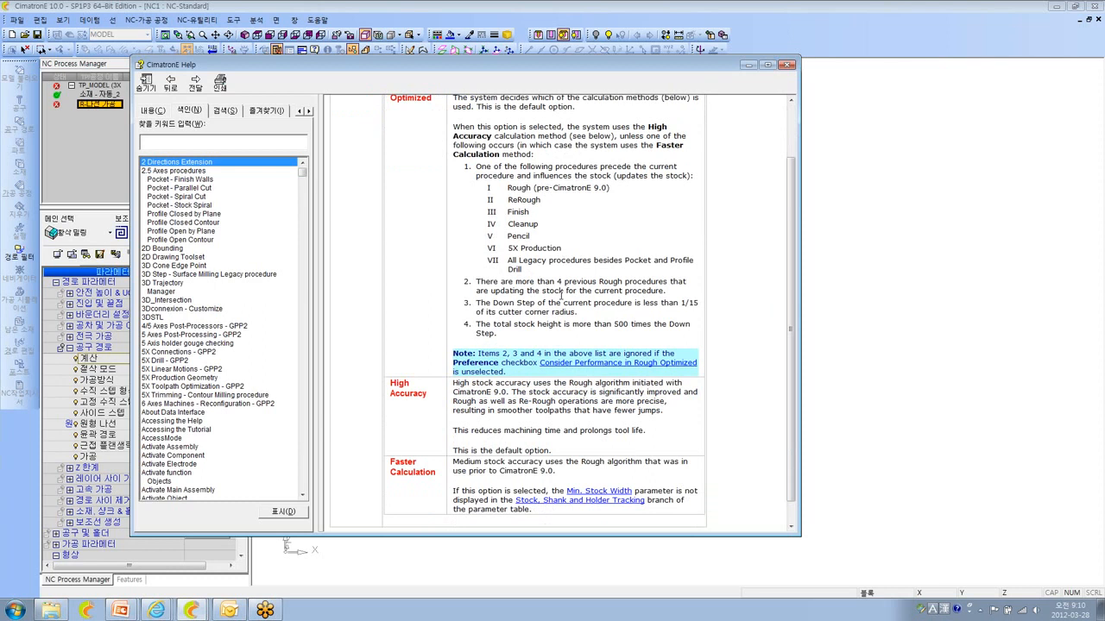
{"action": "left_click_drag", "start_coordinate": [791, 344], "coordinate": [792, 328]}
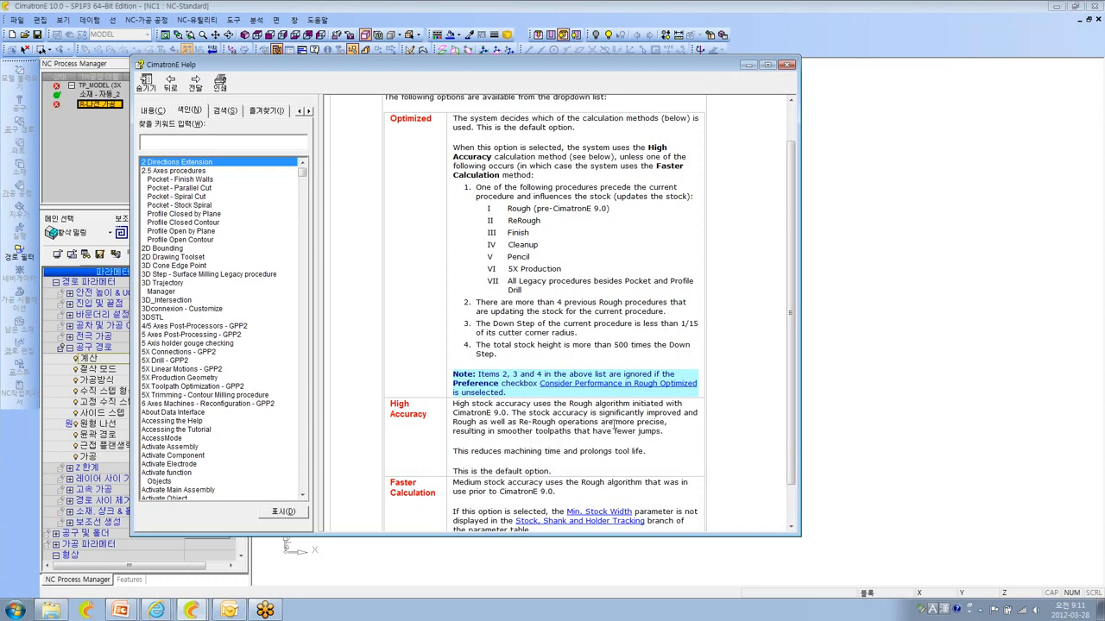
{"action": "left_click_drag", "start_coordinate": [792, 435], "coordinate": [795, 455]}
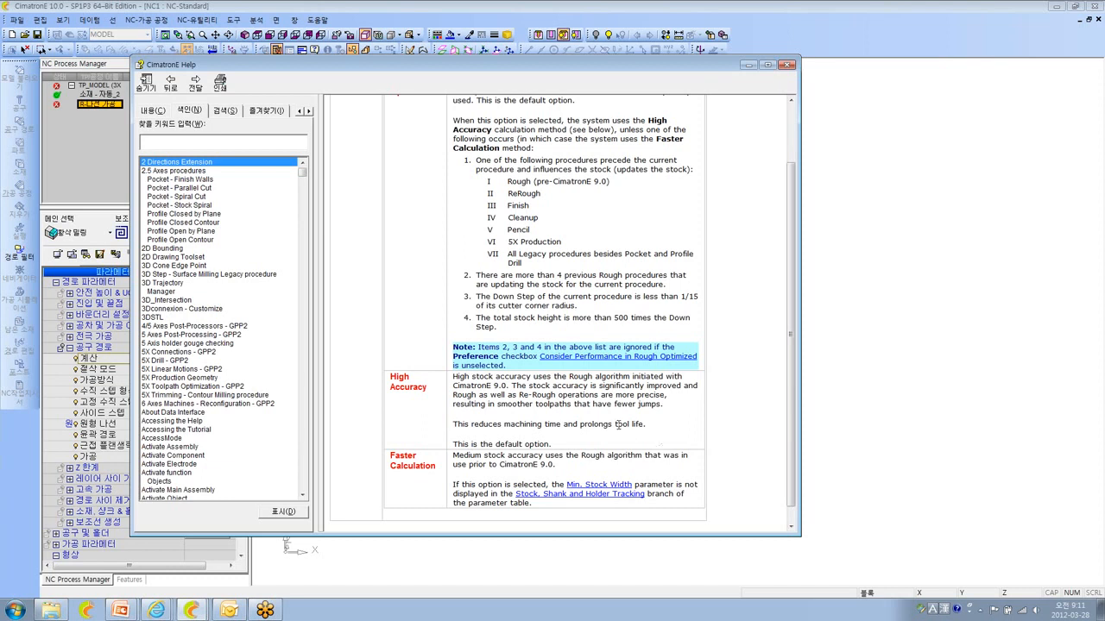
{"action": "left_click_drag", "start_coordinate": [791, 348], "coordinate": [792, 315]}
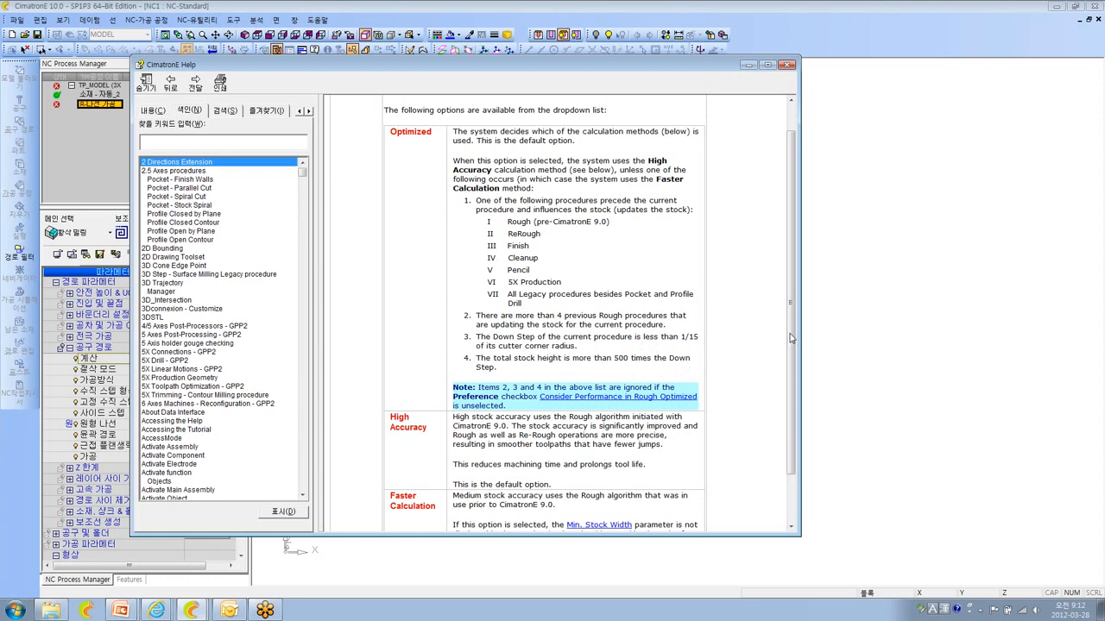
{"action": "left_click_drag", "start_coordinate": [789, 354], "coordinate": [792, 403]}
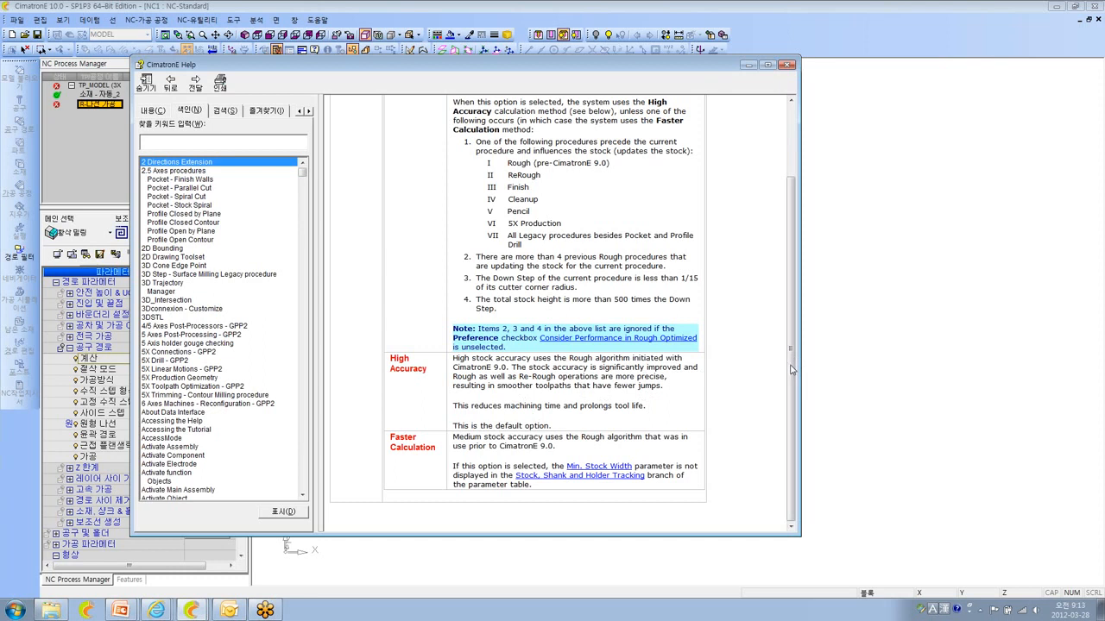
{"action": "left_click", "coordinate": [786, 66]}
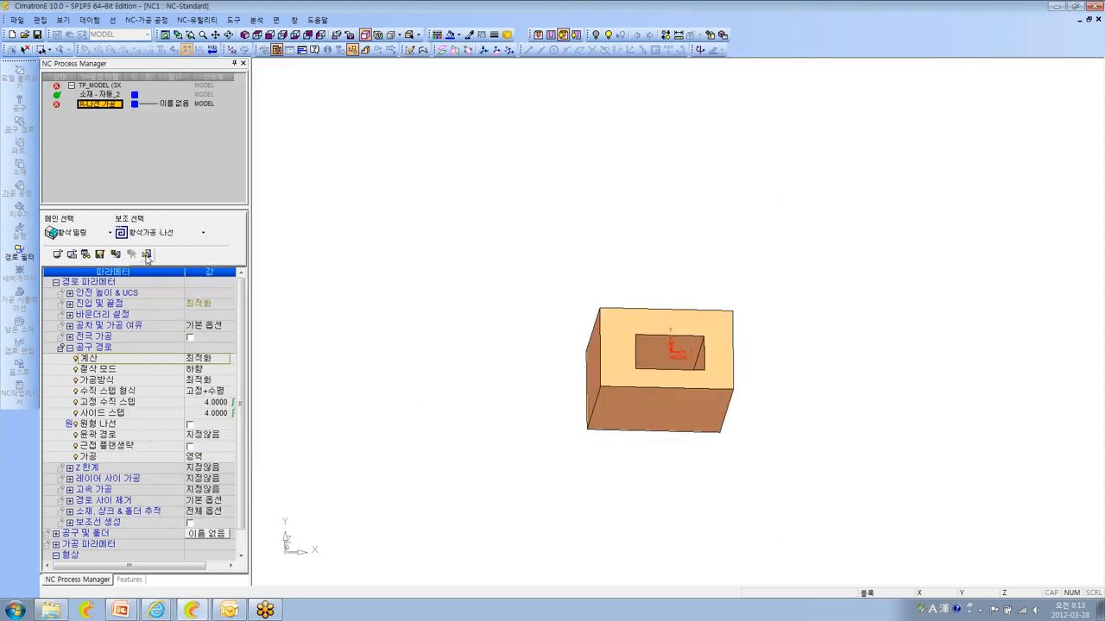
- Pick the outer contour of the block's pocketed face as the machining boundary of the spiral roughing procedure
{"action": "right_click", "coordinate": [294, 175]}
{"action": "left_click", "coordinate": [281, 202]}
{"action": "left_click_drag", "start_coordinate": [240, 384], "coordinate": [223, 486]}
{"action": "left_click", "coordinate": [211, 513]}
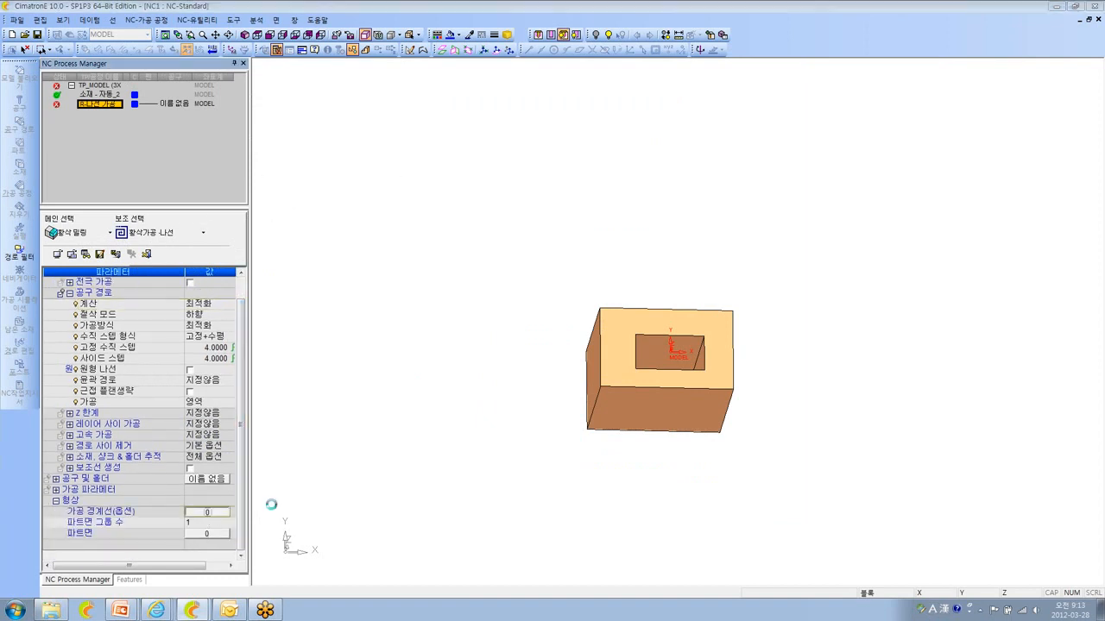
{"action": "left_click", "coordinate": [372, 437]}
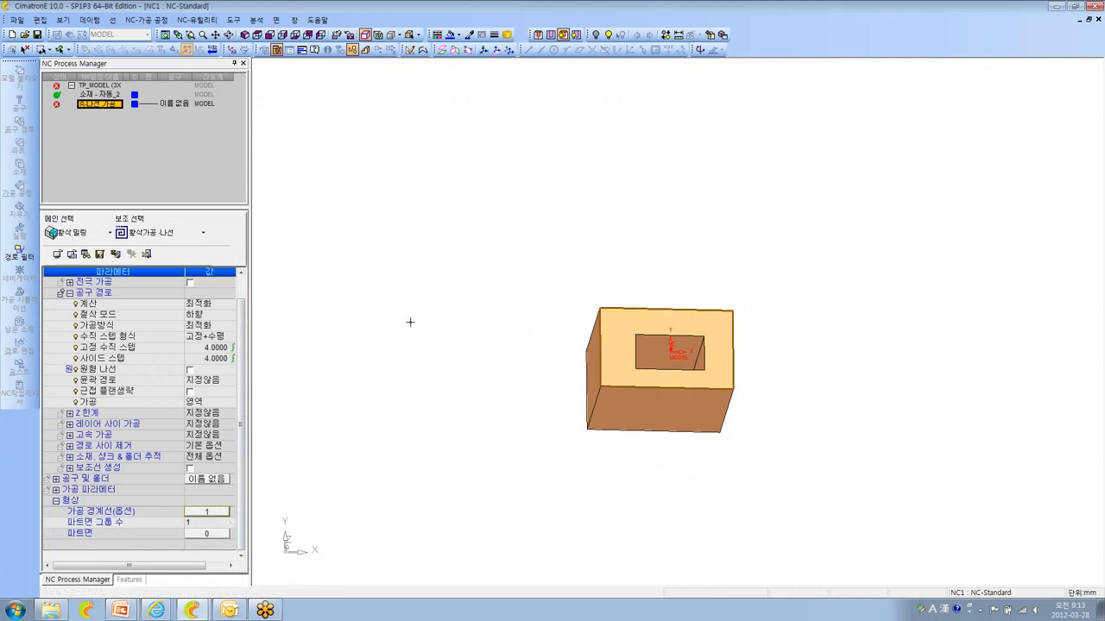
- Select all faces of the block as part surfaces, and save and immediately calculate the spiral roughing procedure
{"action": "left_click", "coordinate": [218, 534]}
{"action": "right_click", "coordinate": [392, 272]}
{"action": "left_click", "coordinate": [496, 278]}
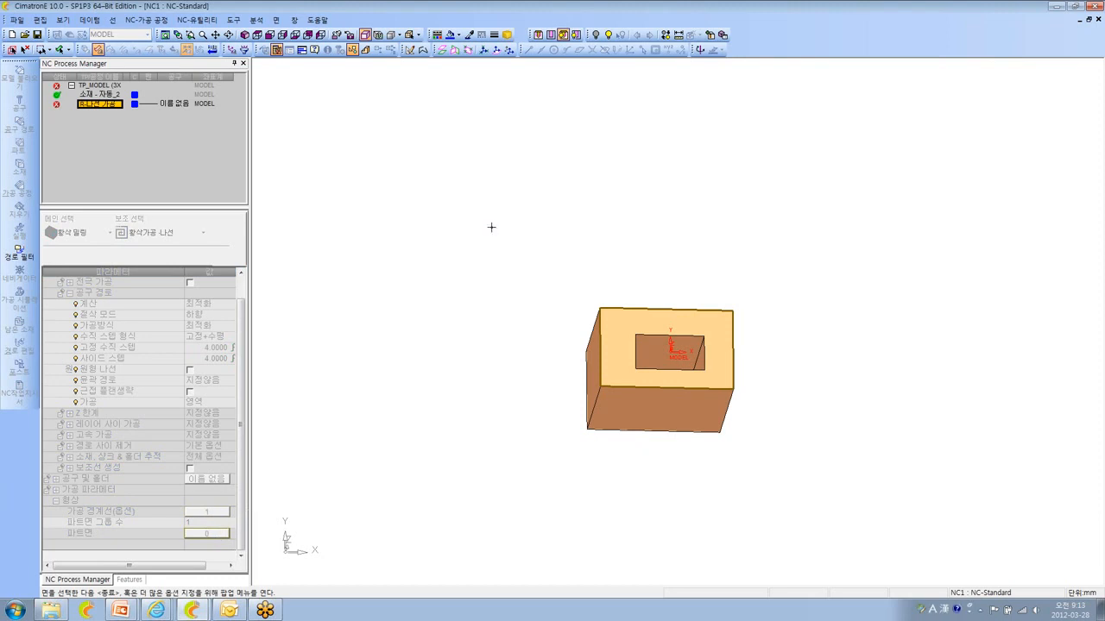
{"action": "middle_click", "coordinate": [466, 232]}
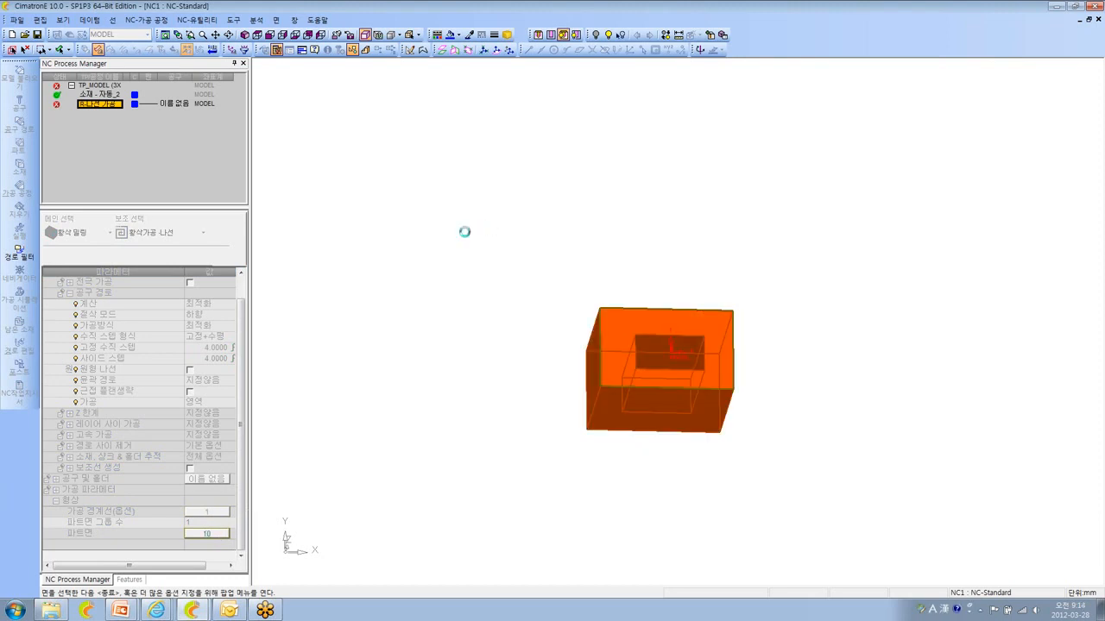
{"action": "right_click", "coordinate": [301, 177]}
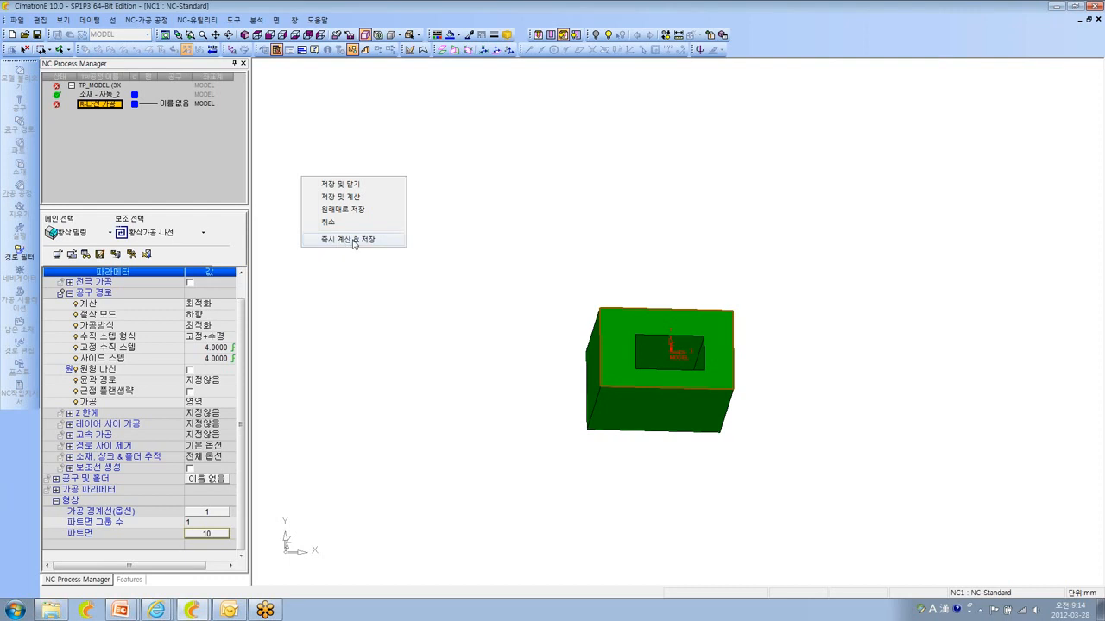
{"action": "left_click", "coordinate": [352, 241]}
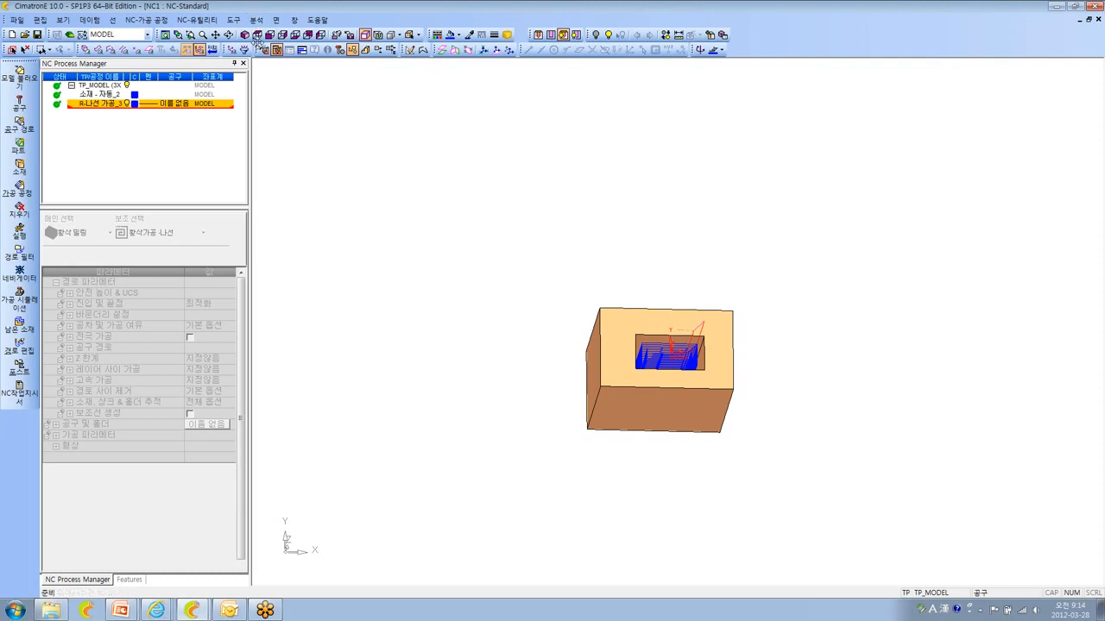
- Reopen the calculated spiral roughing procedure and review the choices for its calculation method
{"action": "double_click", "coordinate": [123, 103]}
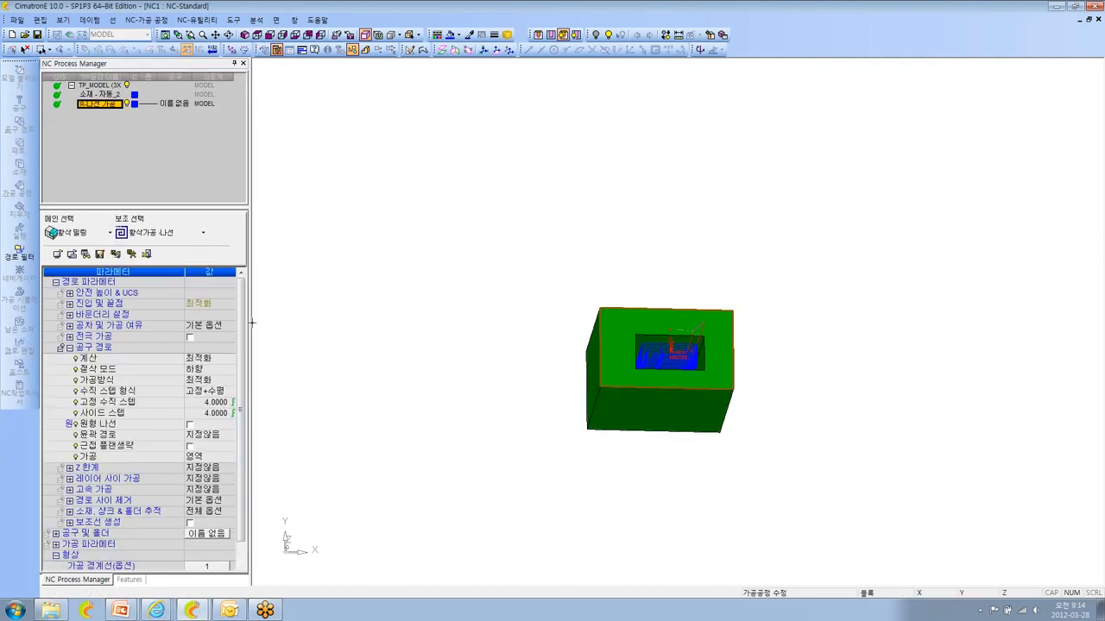
{"action": "left_click", "coordinate": [223, 361]}
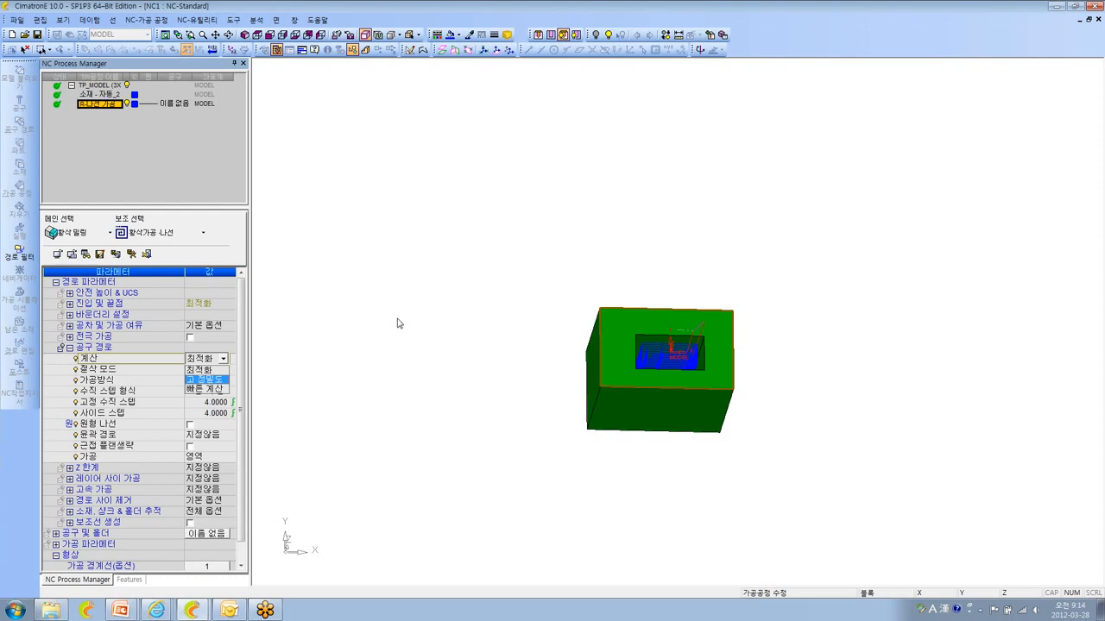
{"action": "left_click", "coordinate": [798, 41]}
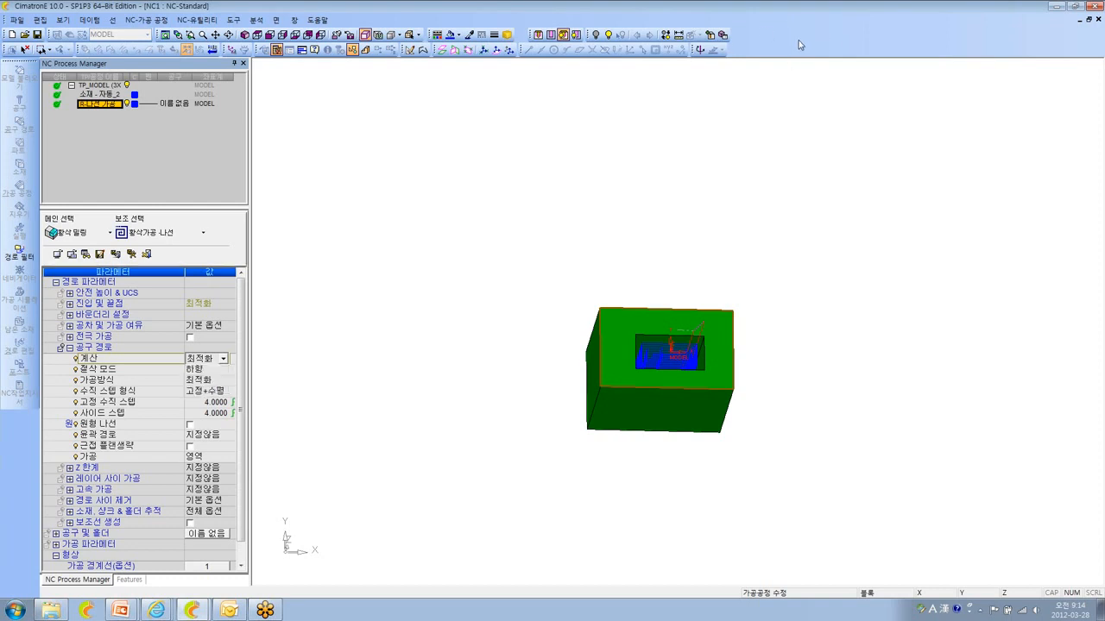
- Close the NC1 document without saving it and open the NC file Optimized.elt from the 0328 folder
{"action": "left_click", "coordinate": [1089, 9]}
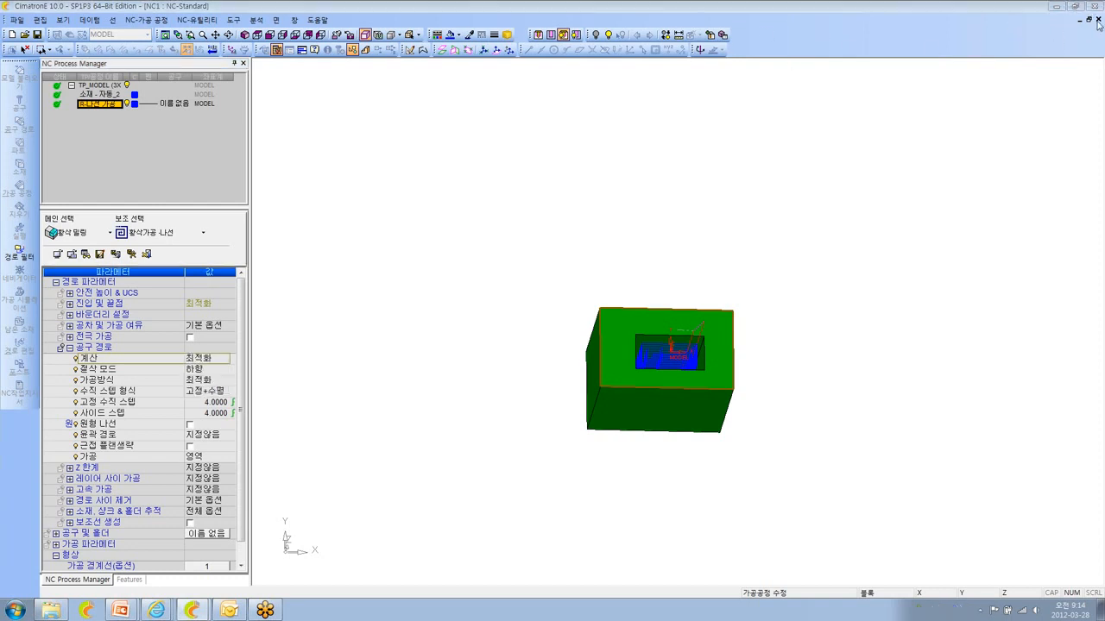
{"action": "left_click", "coordinate": [1097, 20]}
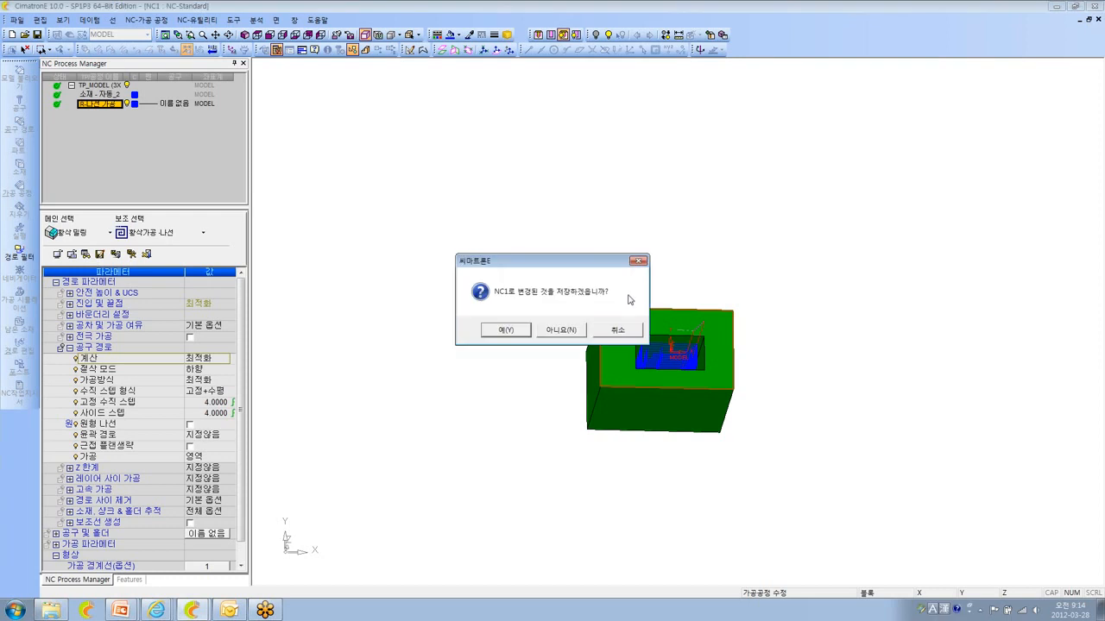
{"action": "left_click", "coordinate": [570, 330]}
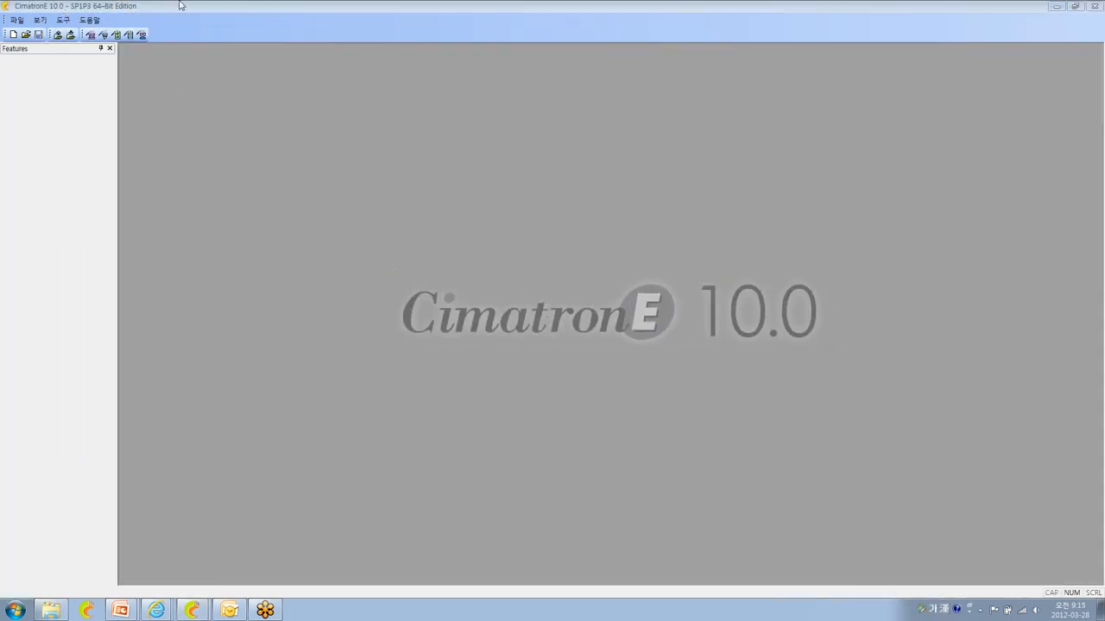
{"action": "left_click", "coordinate": [26, 34]}
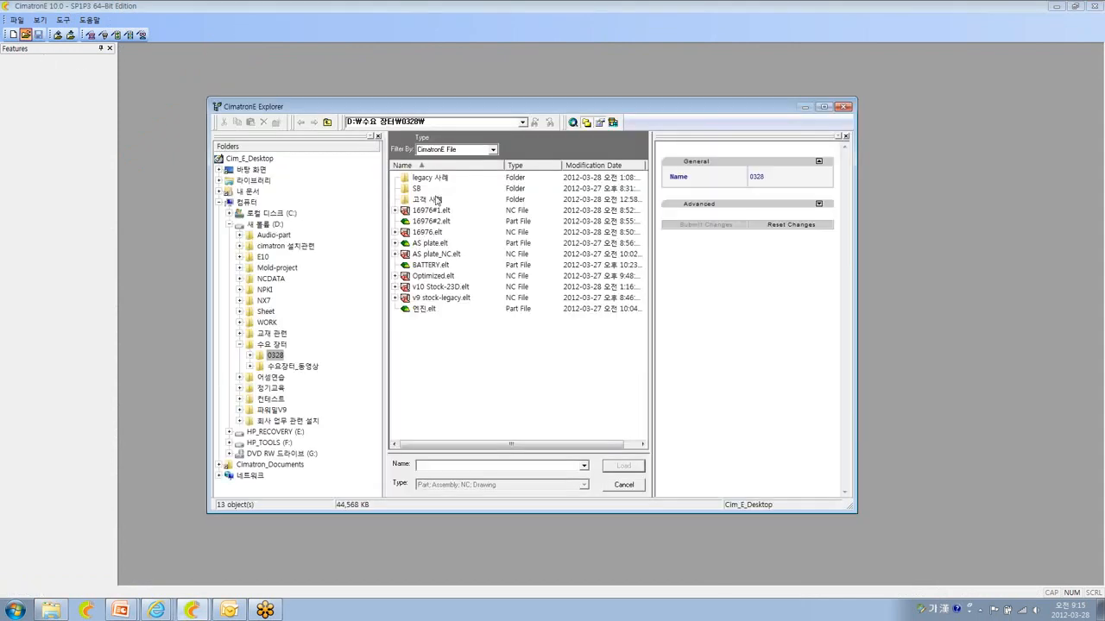
{"action": "double_click", "coordinate": [434, 276]}
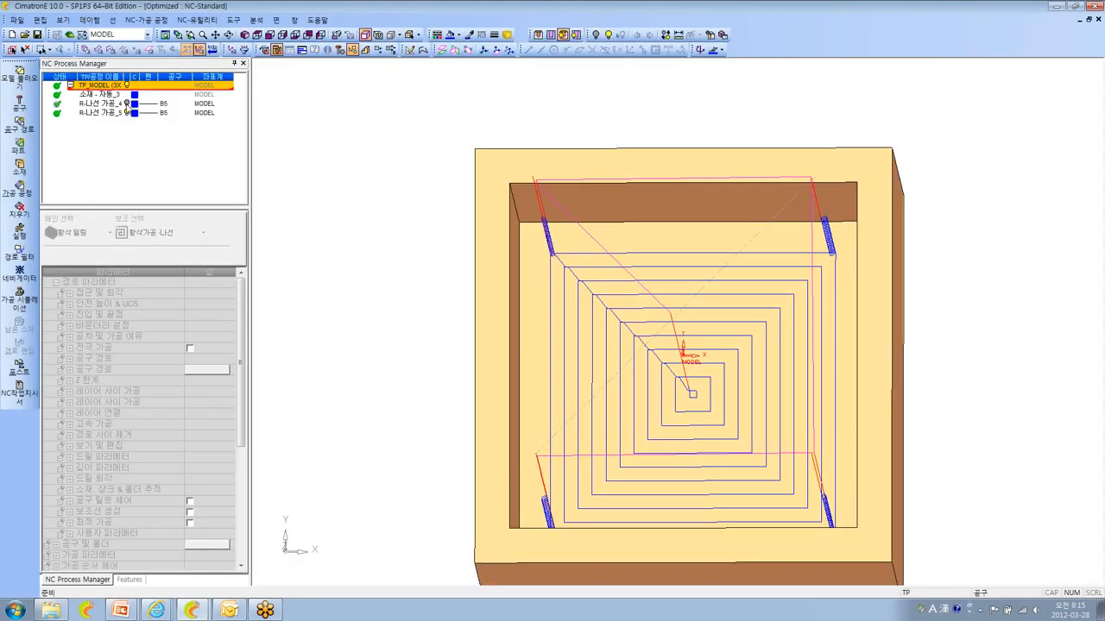
- Hide the toolpaths of both spiral roughing procedures and open the first procedure for editing
{"action": "left_click", "coordinate": [127, 104]}
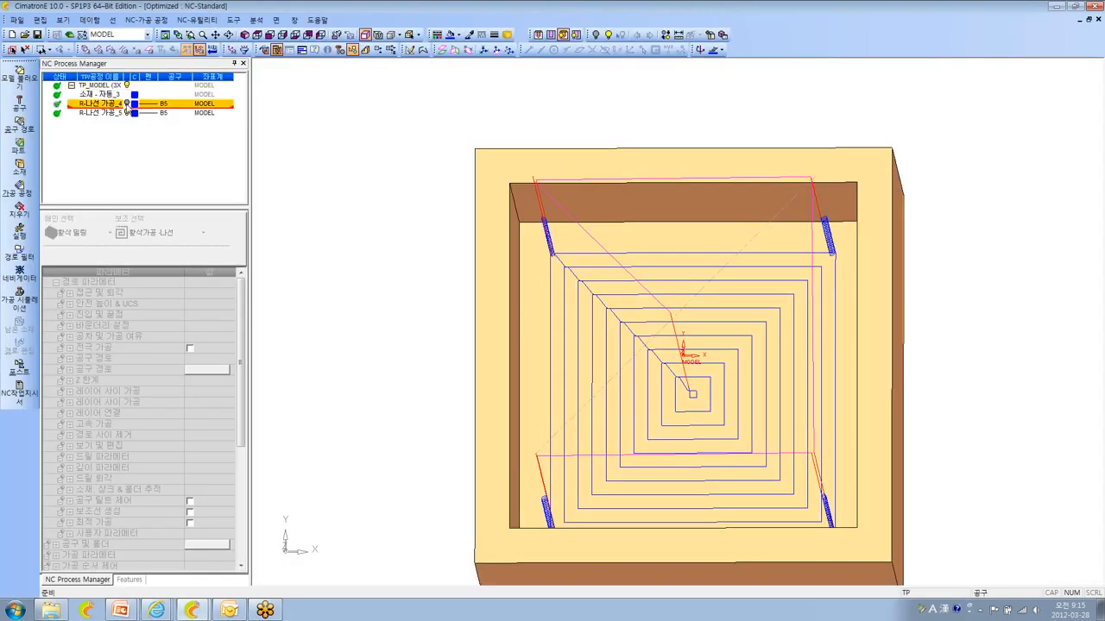
{"action": "left_click", "coordinate": [128, 113]}
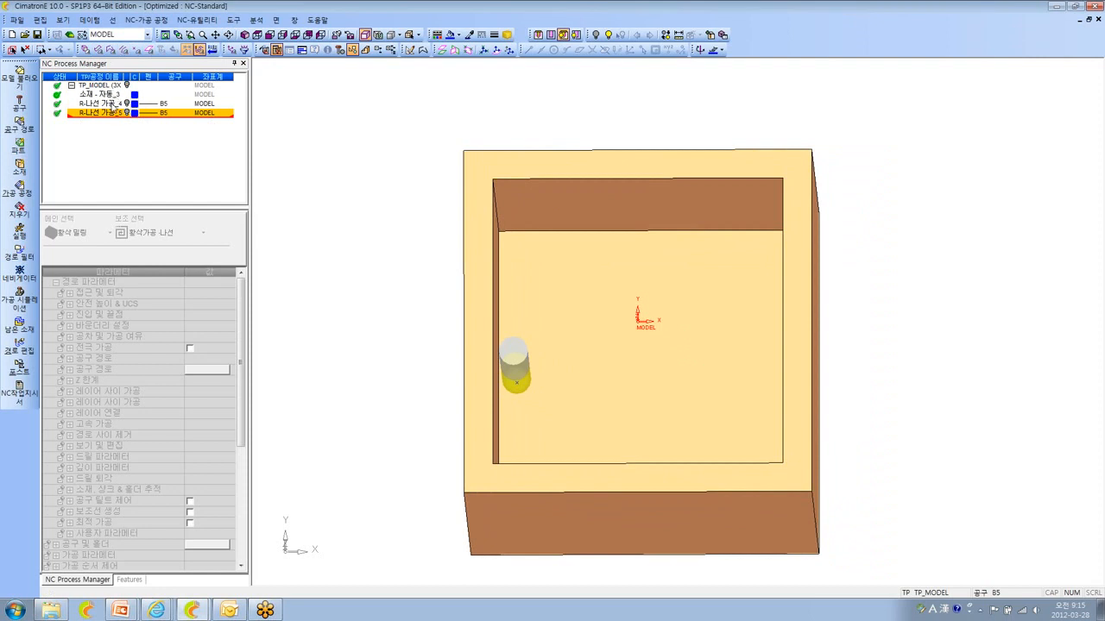
{"action": "left_click", "coordinate": [110, 103]}
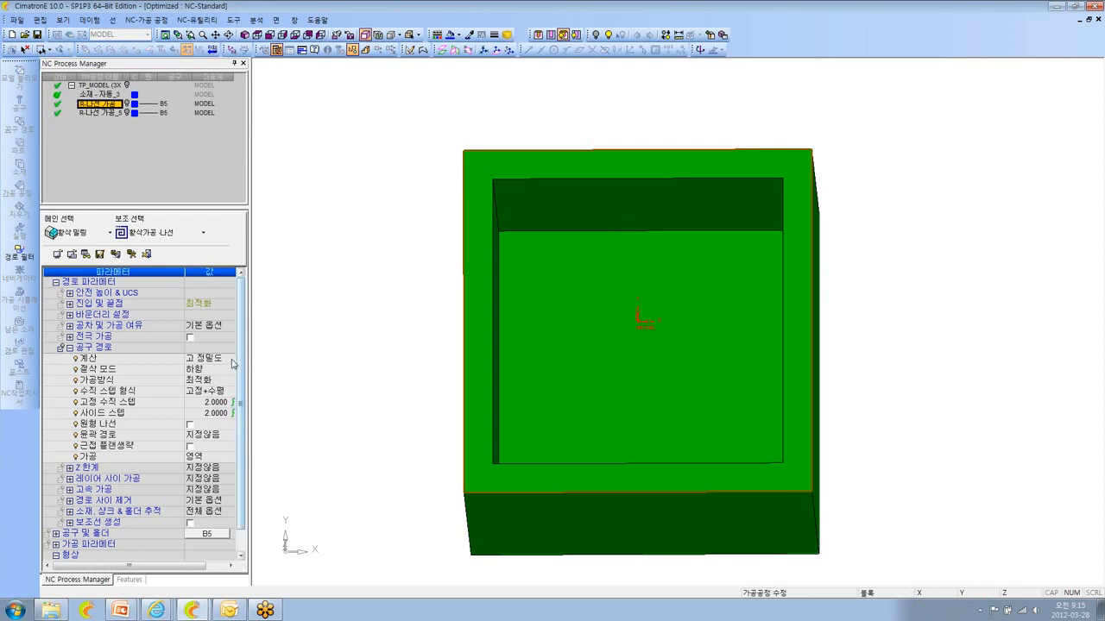
- Review the minimum stock thickness under the advanced stock, shank and holder tracking options of the first spiral roughing procedure, and close it without saving
{"action": "scroll", "coordinate": [235, 366], "scroll_direction": "down", "scroll_amount": 1}
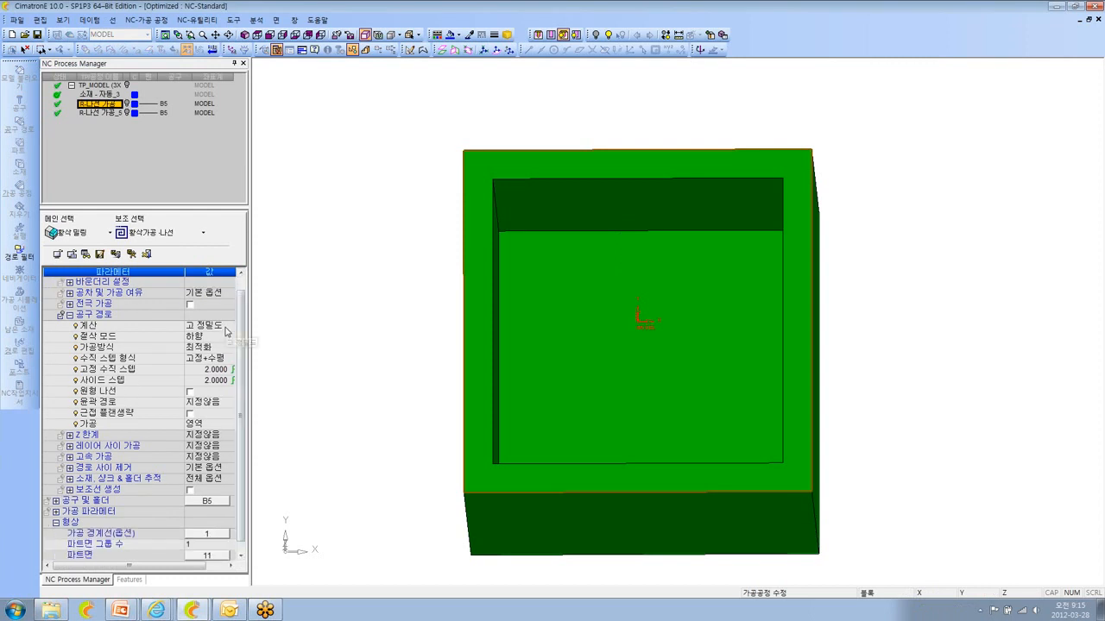
{"action": "scroll", "coordinate": [240, 518], "scroll_direction": "down", "scroll_amount": 1}
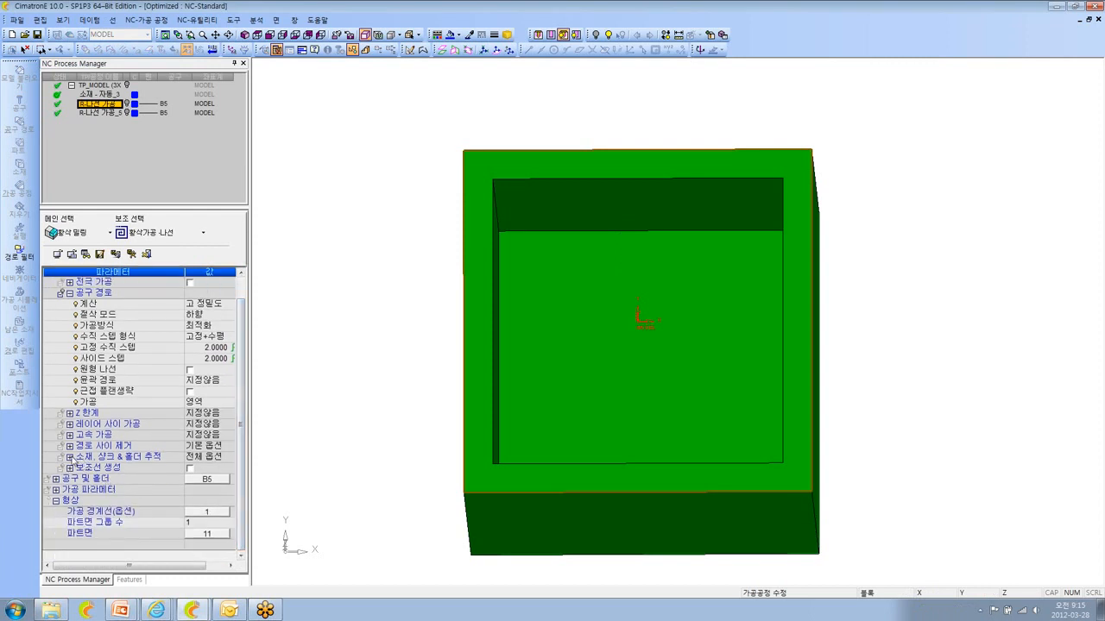
{"action": "left_click", "coordinate": [75, 460]}
{"action": "left_click", "coordinate": [70, 458]}
{"action": "left_click", "coordinate": [218, 457]}
{"action": "left_click", "coordinate": [216, 479]}
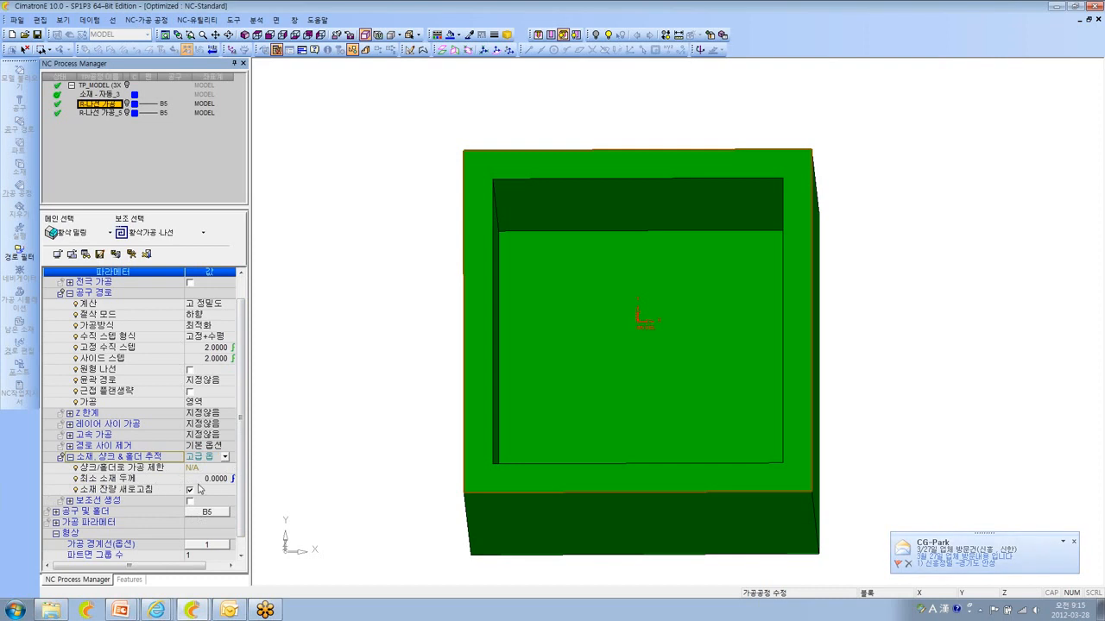
{"action": "left_click", "coordinate": [146, 254]}
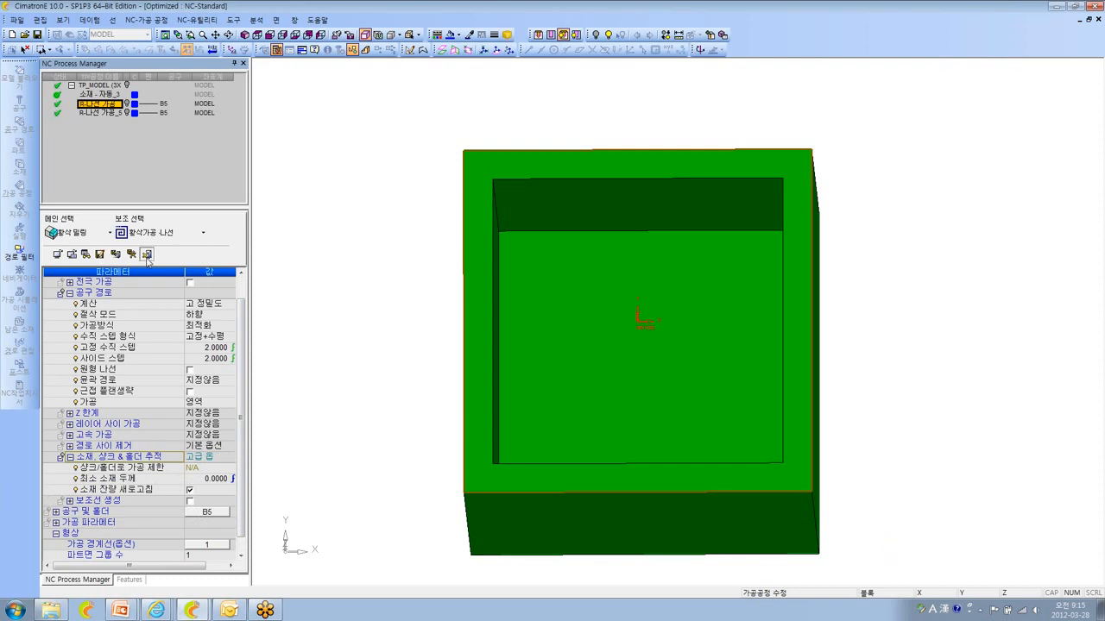
- Try the 빠른 계산 (Fast Calculation) method in the second spiral roughing procedure, and close the procedure without saving
{"action": "double_click", "coordinate": [99, 113]}
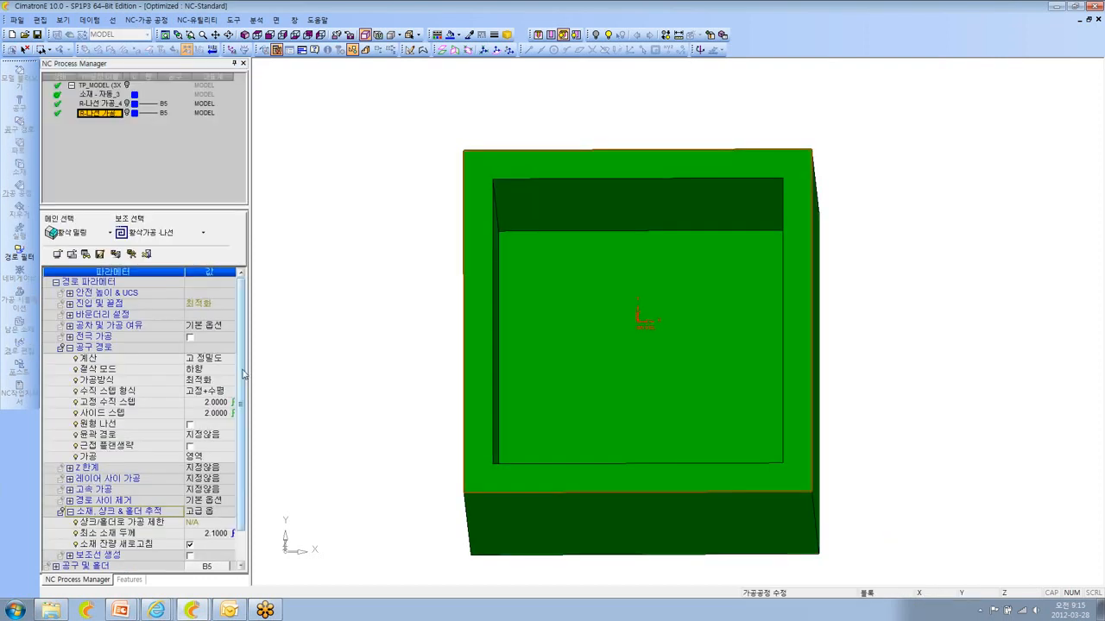
{"action": "scroll", "coordinate": [243, 404], "scroll_direction": "down", "scroll_amount": 3}
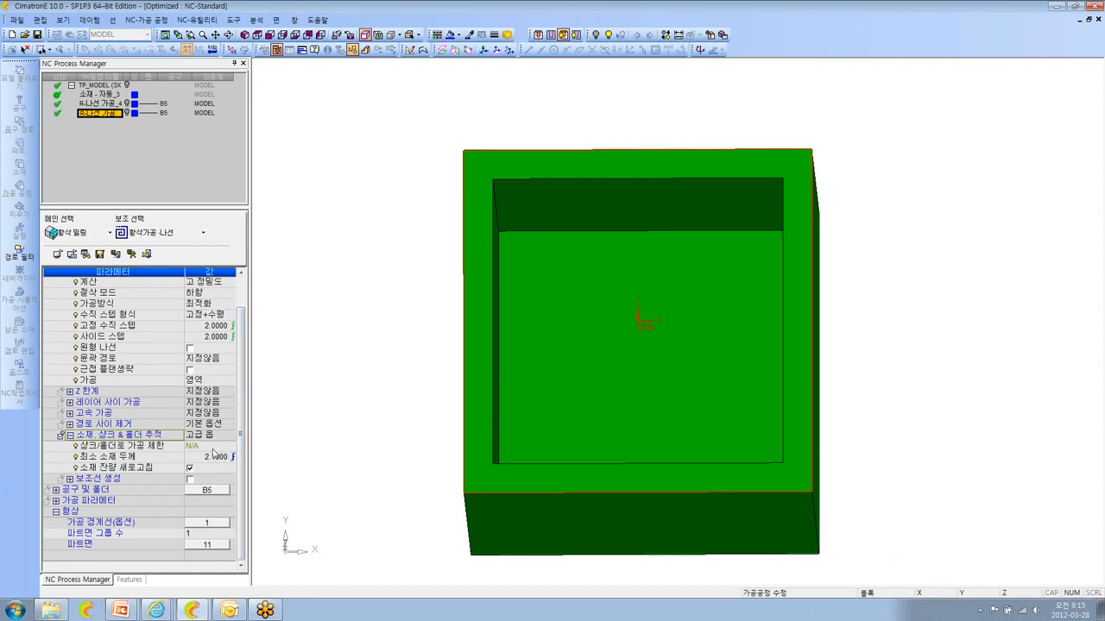
{"action": "left_click_drag", "start_coordinate": [241, 354], "coordinate": [240, 333]}
{"action": "left_click", "coordinate": [213, 337]}
{"action": "left_click", "coordinate": [213, 351]}
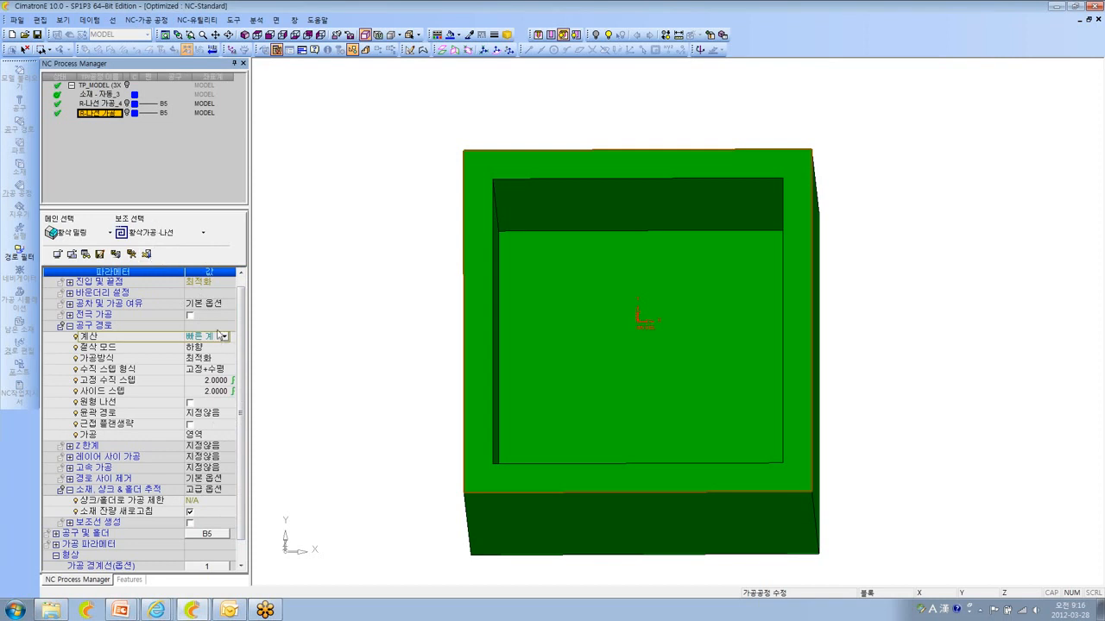
{"action": "left_click", "coordinate": [146, 255]}
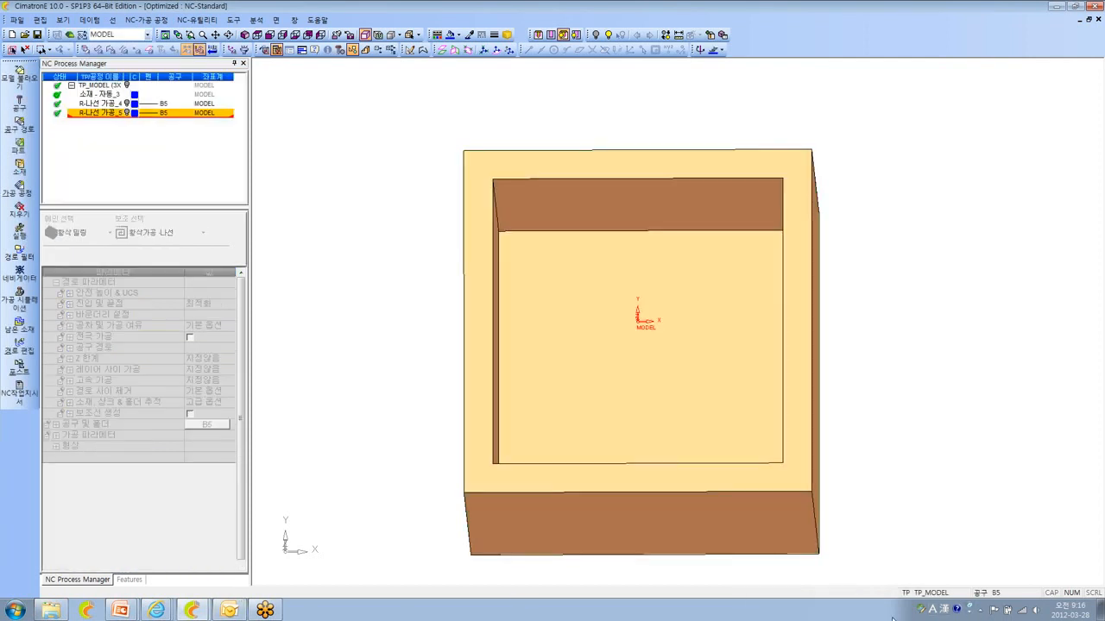
- Switch to the PowerPoint presentation, resume its slide show and advance to the slide comparing the IT and Elite Data Interface
{"action": "left_click", "coordinate": [121, 611]}
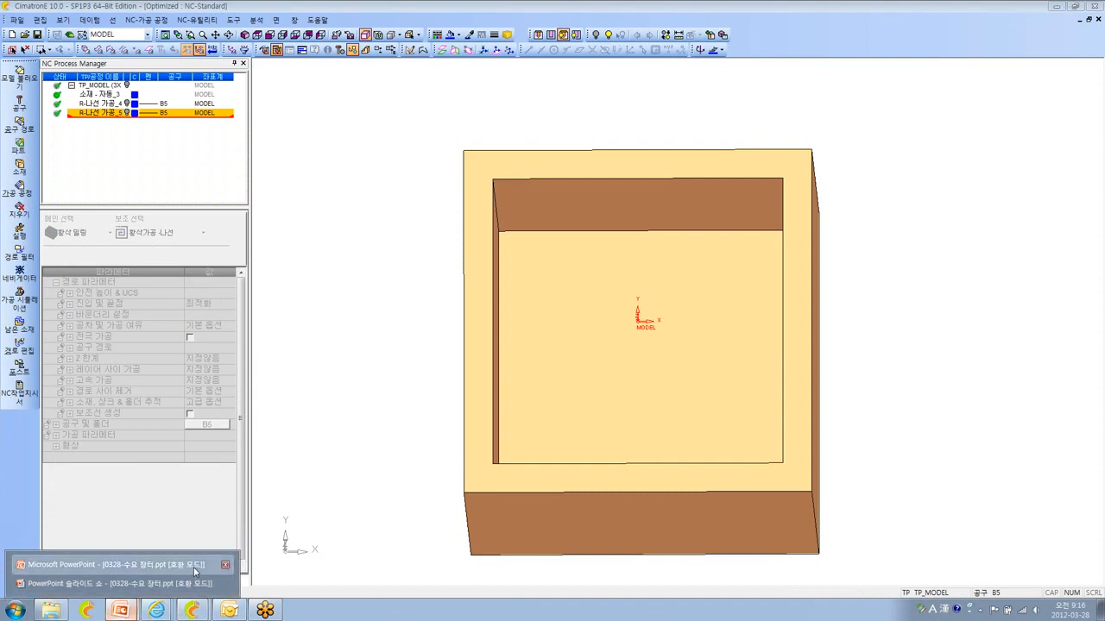
{"action": "left_click", "coordinate": [195, 570]}
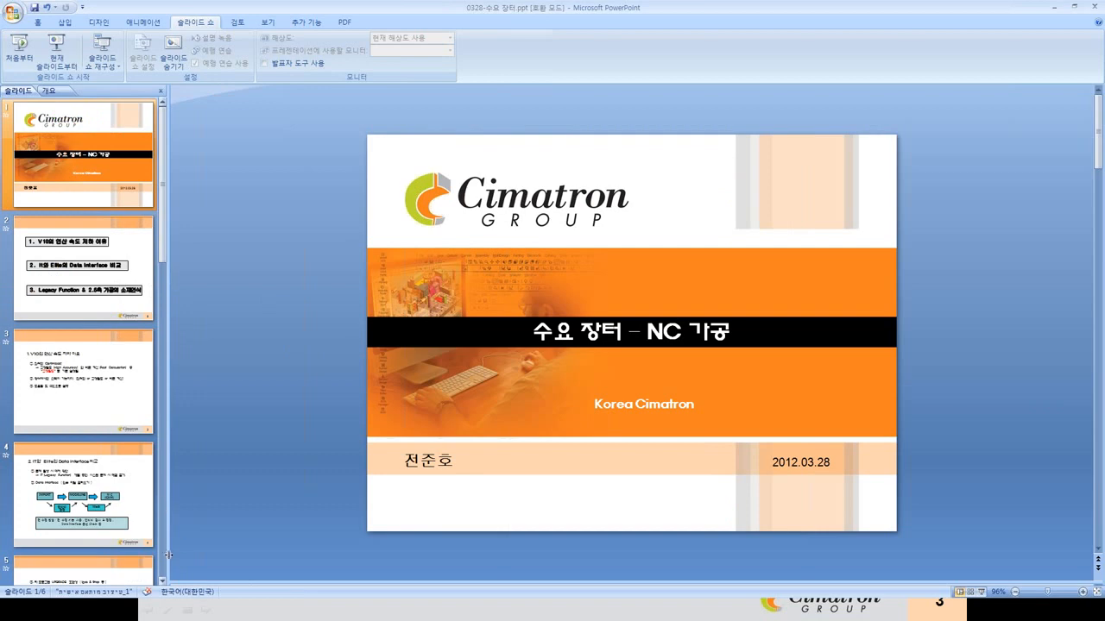
{"action": "left_click", "coordinate": [980, 594]}
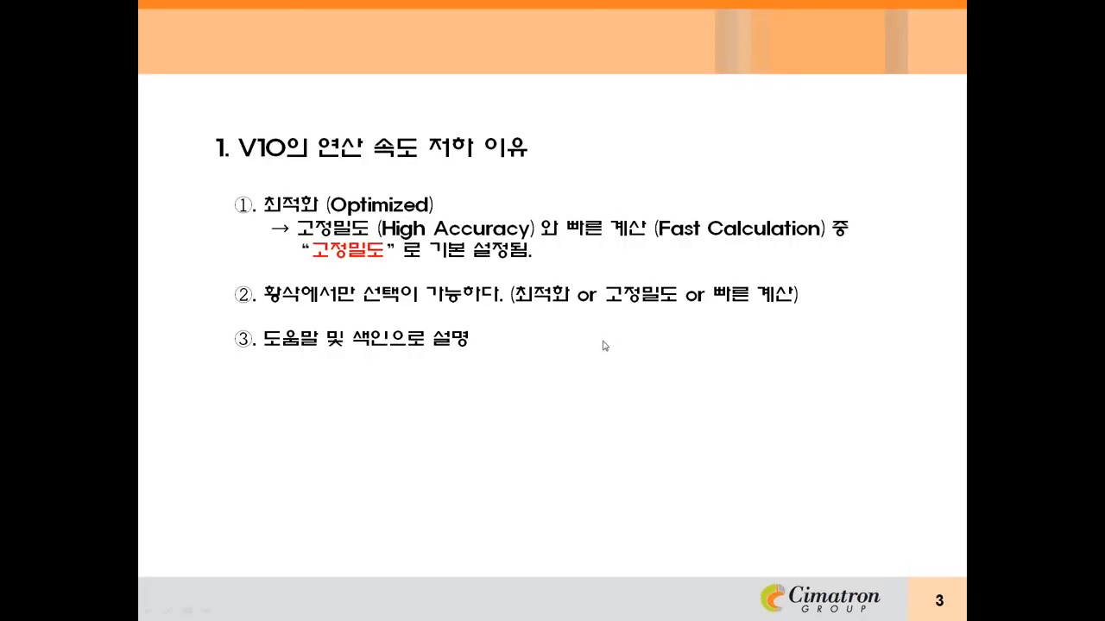
{"action": "left_click", "coordinate": [603, 341]}
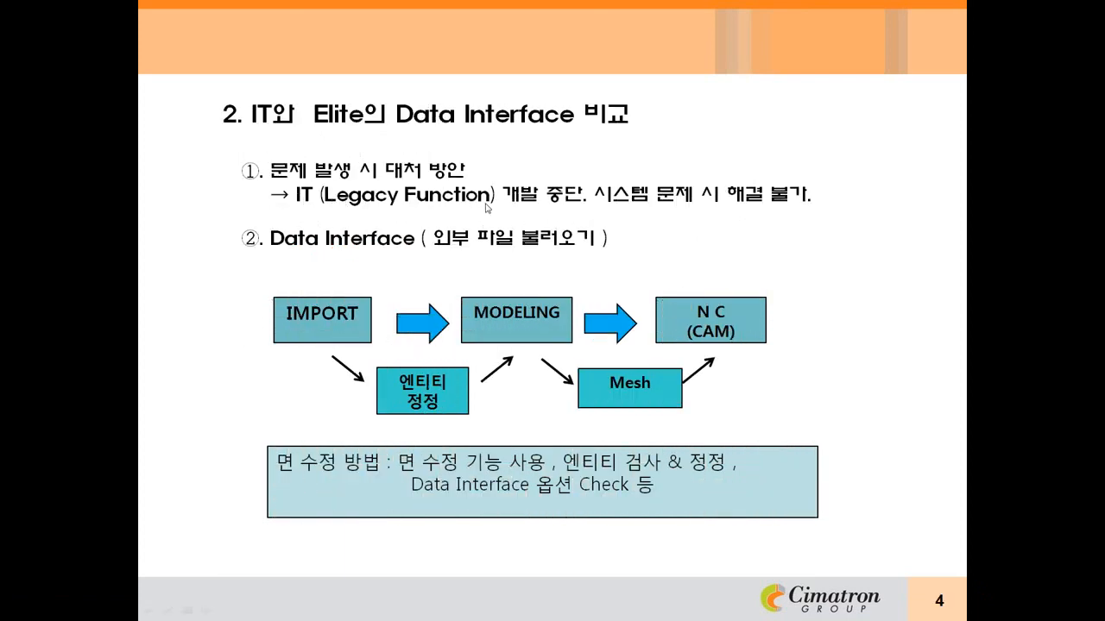
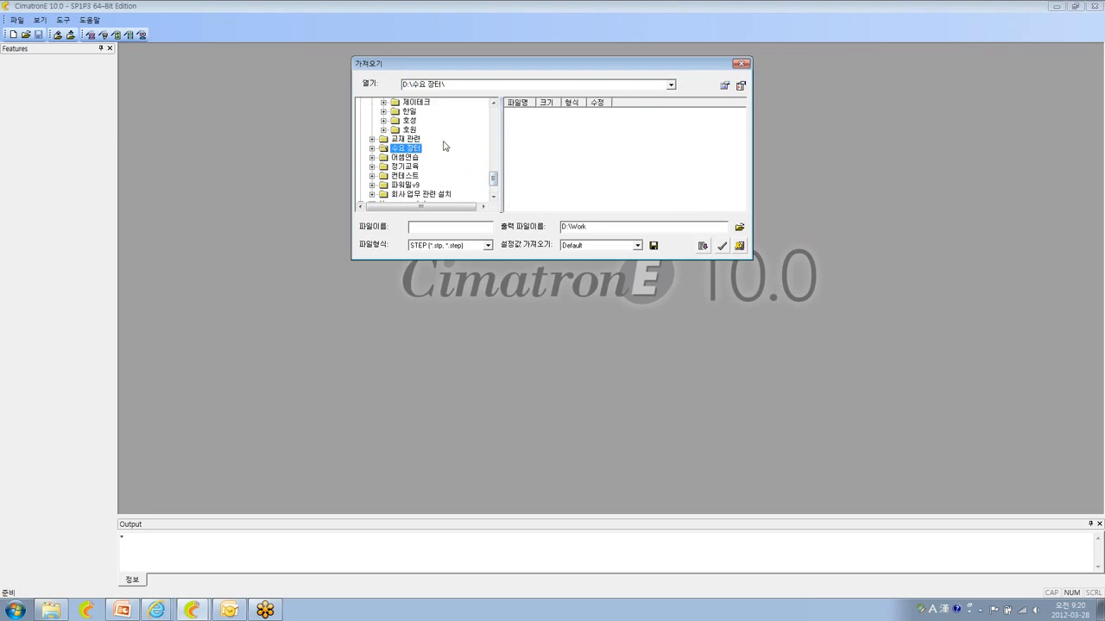
- Set the import file type to IGES and choose the file 16976.igs from the 수요 장터\0328 folder
{"action": "left_click", "coordinate": [487, 245]}
{"action": "left_click", "coordinate": [462, 271]}
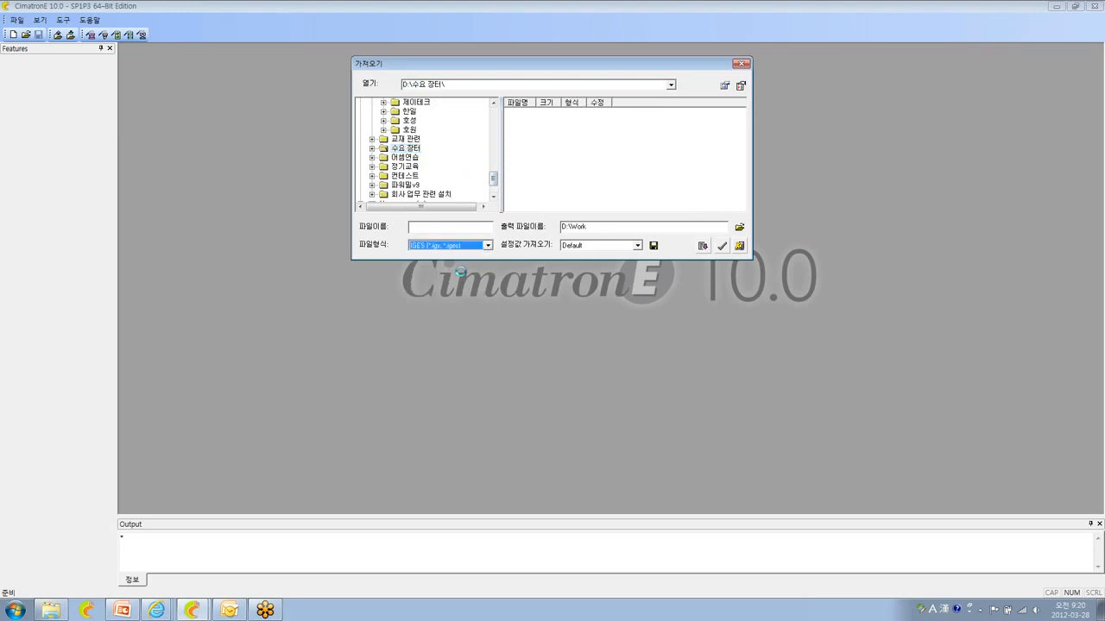
{"action": "left_click", "coordinate": [372, 140]}
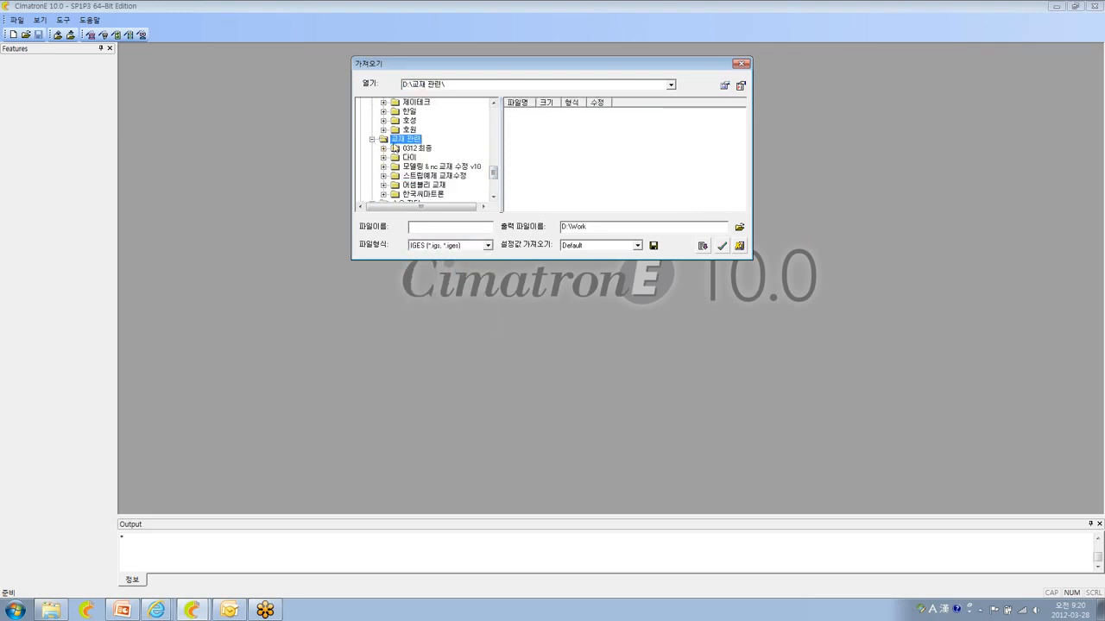
{"action": "left_click", "coordinate": [372, 140]}
{"action": "left_click", "coordinate": [372, 148]}
{"action": "double_click", "coordinate": [409, 158]}
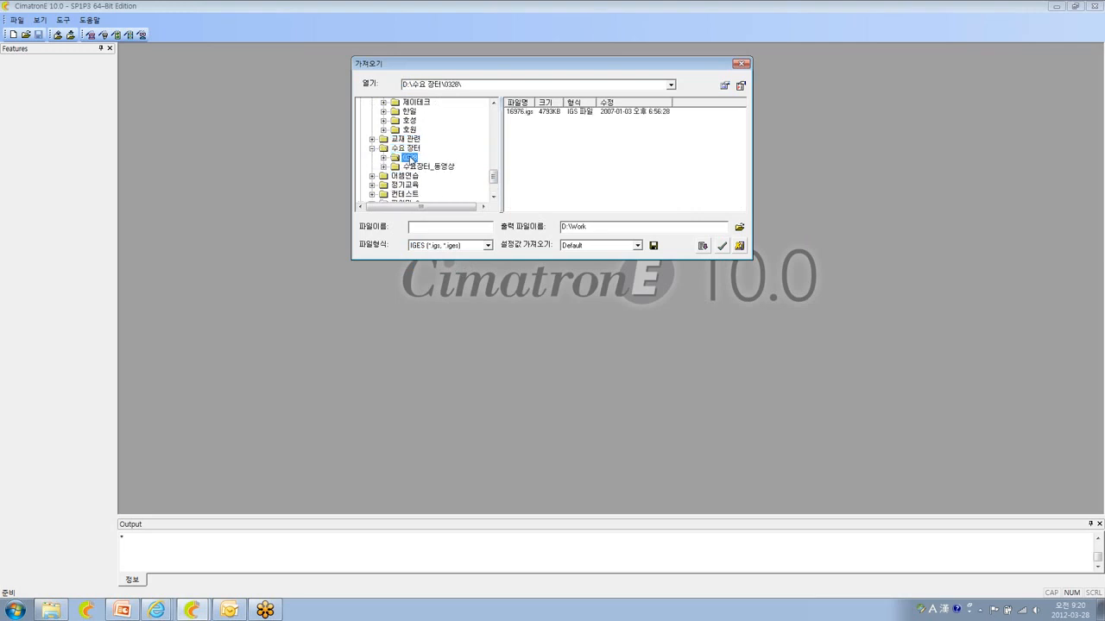
{"action": "left_click", "coordinate": [518, 111]}
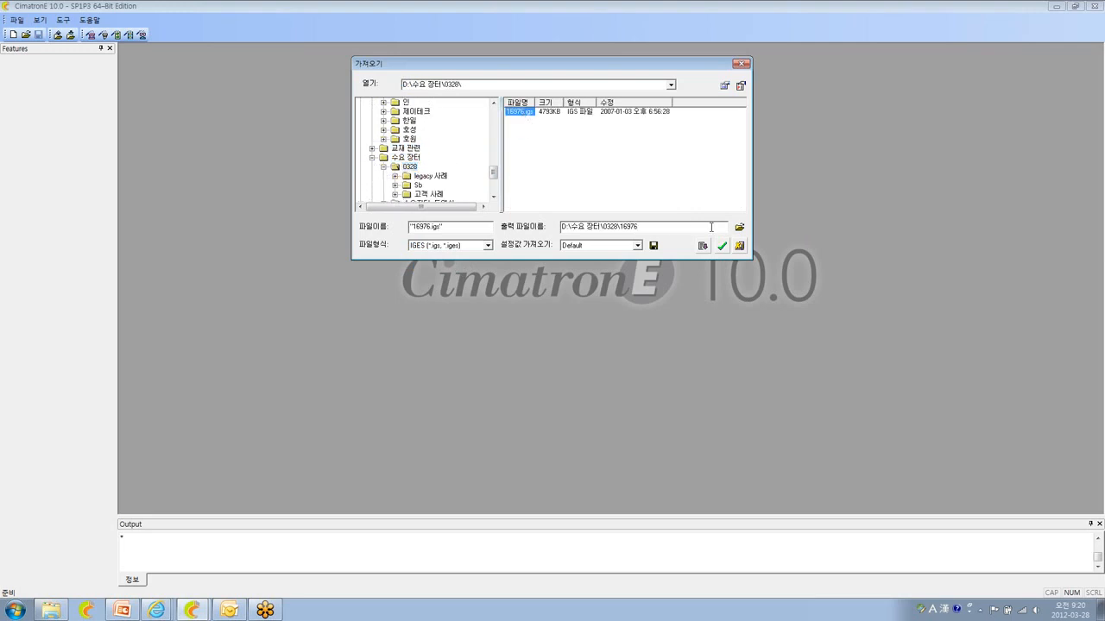
{"action": "left_click_drag", "start_coordinate": [627, 69], "coordinate": [628, 90]}
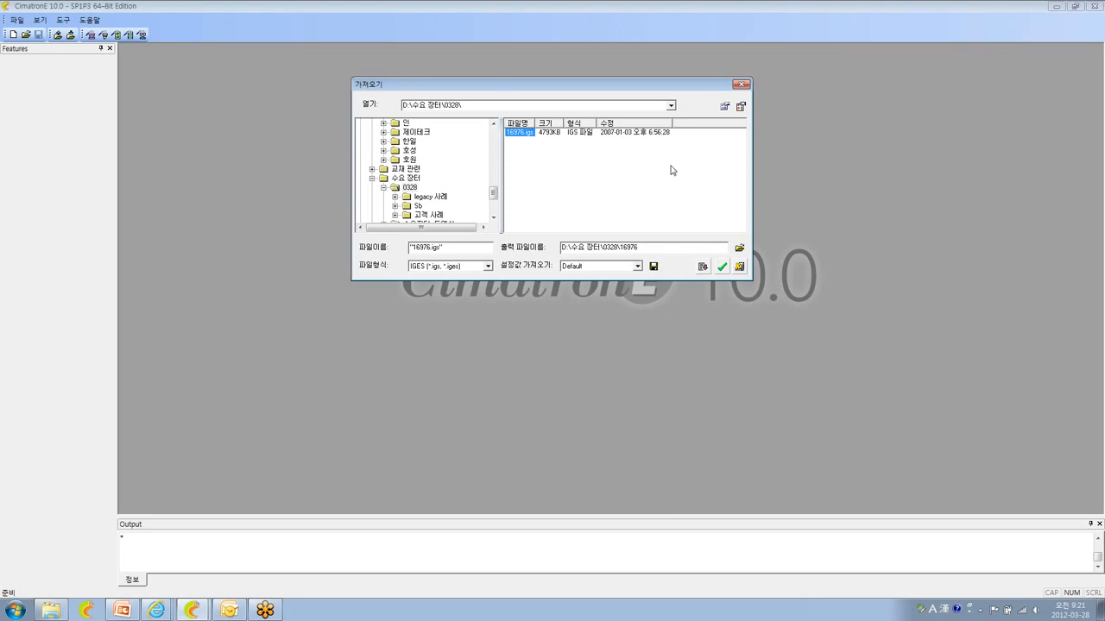
{"action": "left_click_drag", "start_coordinate": [611, 84], "coordinate": [586, 90]}
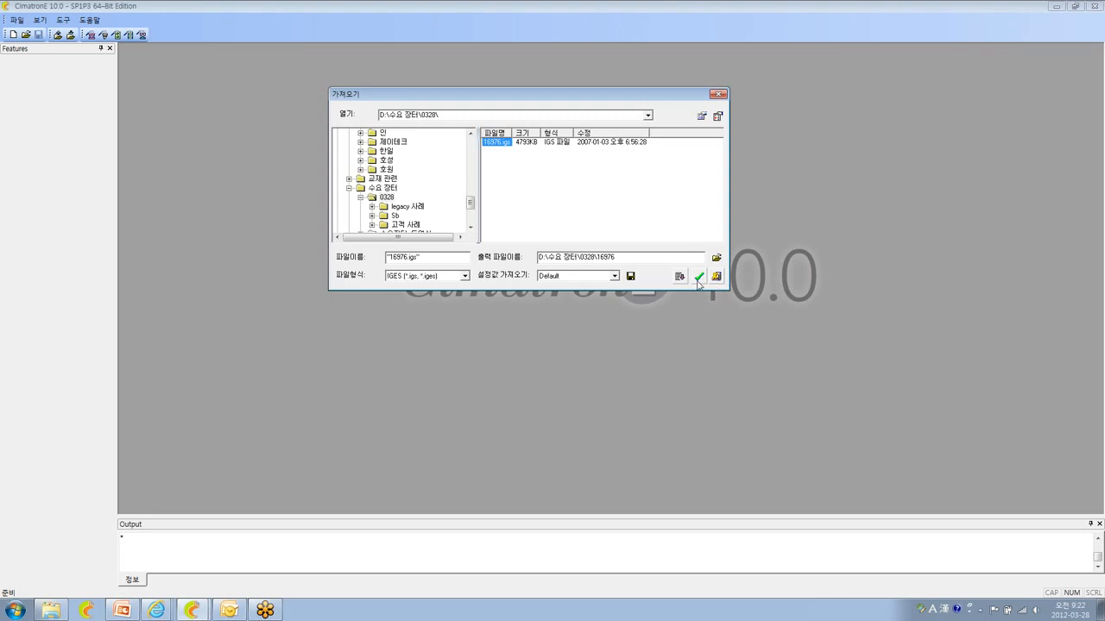
- Show the general import options, toggle the 엔티티 정정 (entity correction) utility off and on again, and import the IGES file
{"action": "left_click", "coordinate": [680, 277]}
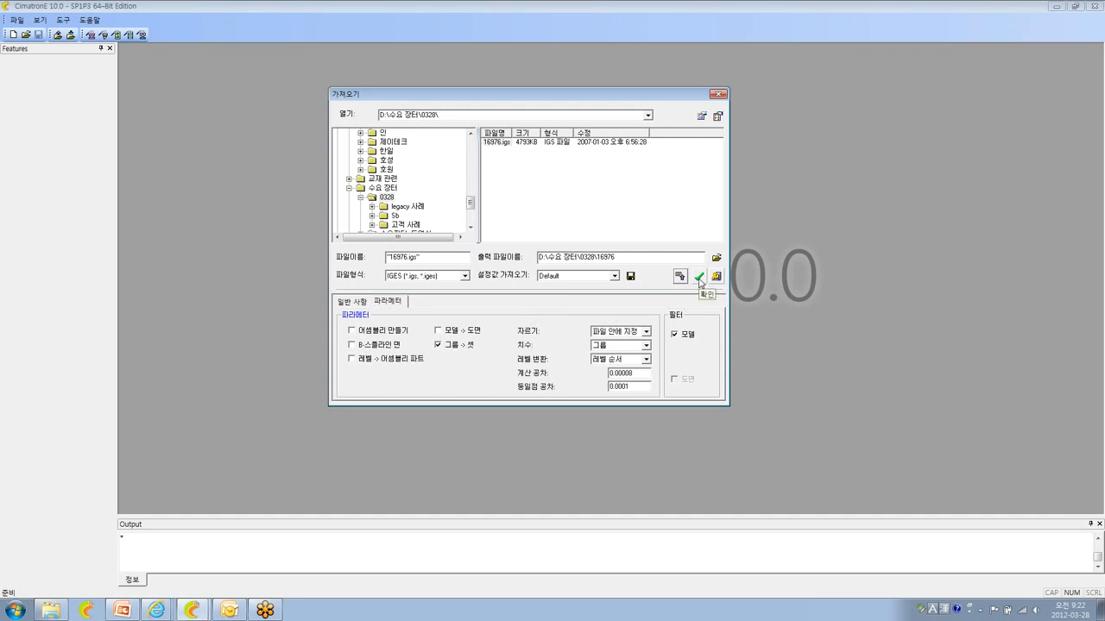
{"action": "left_click", "coordinate": [360, 302]}
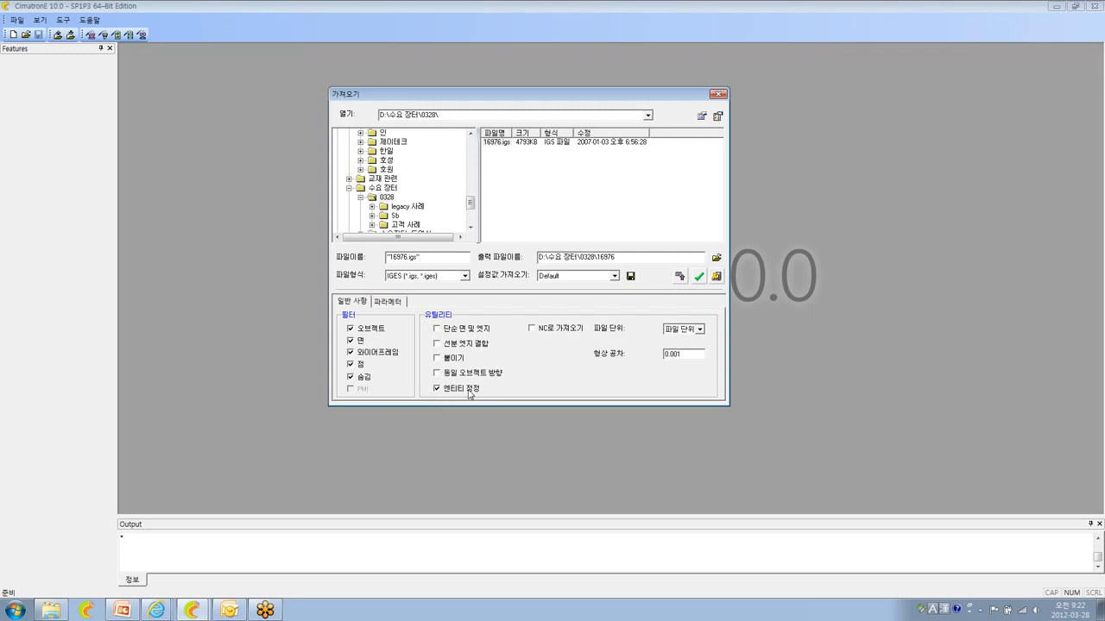
{"action": "left_click", "coordinate": [437, 390]}
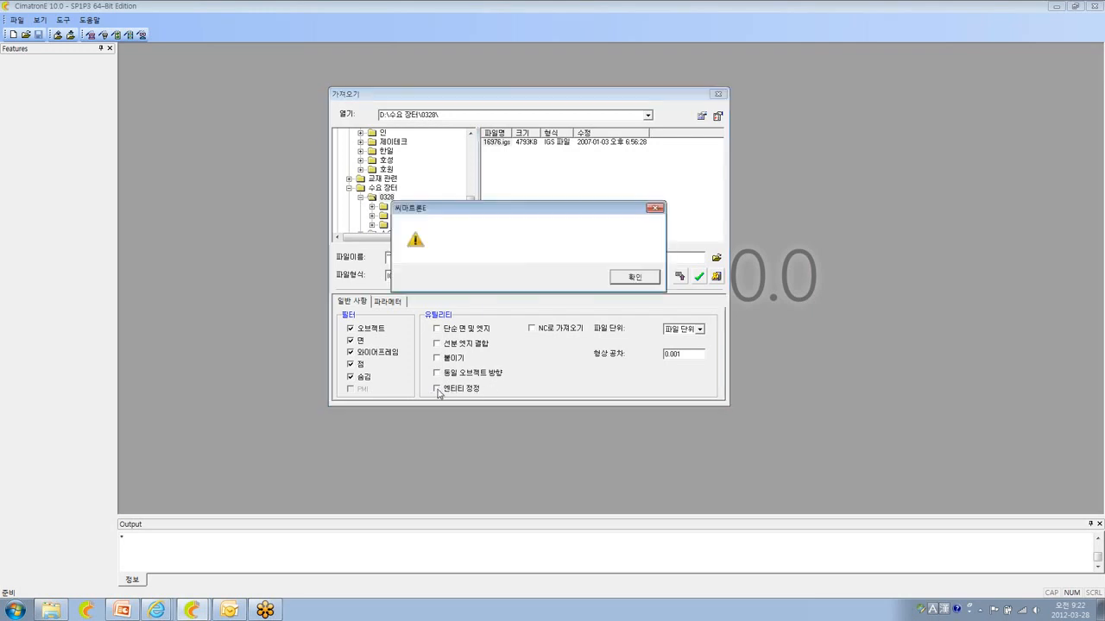
{"action": "left_click", "coordinate": [632, 276]}
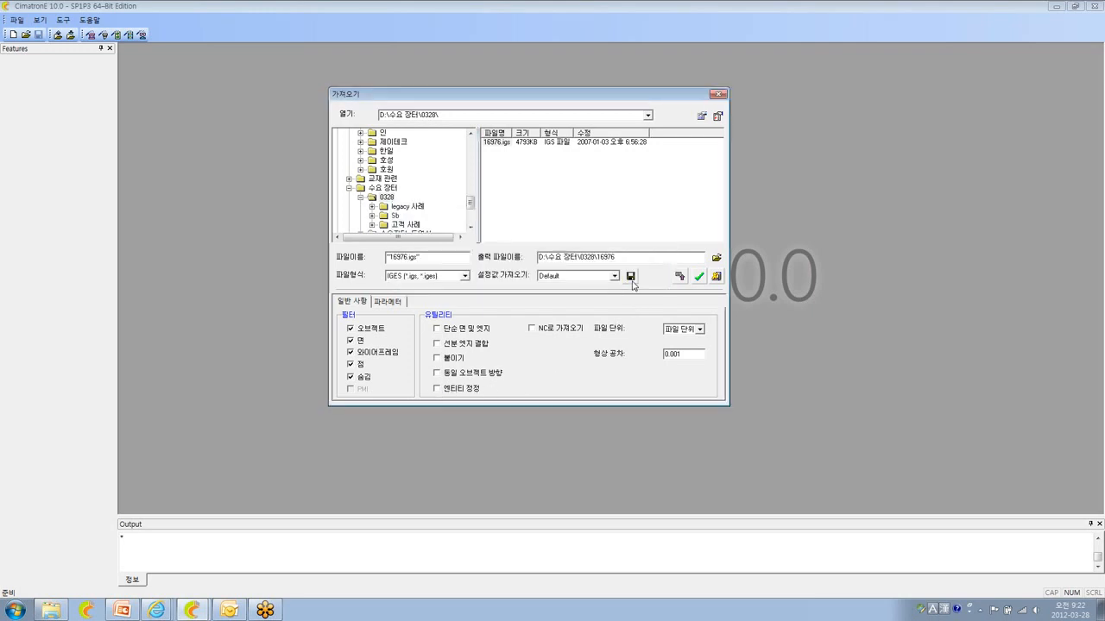
{"action": "left_click", "coordinate": [437, 389]}
{"action": "left_click", "coordinate": [699, 277]}
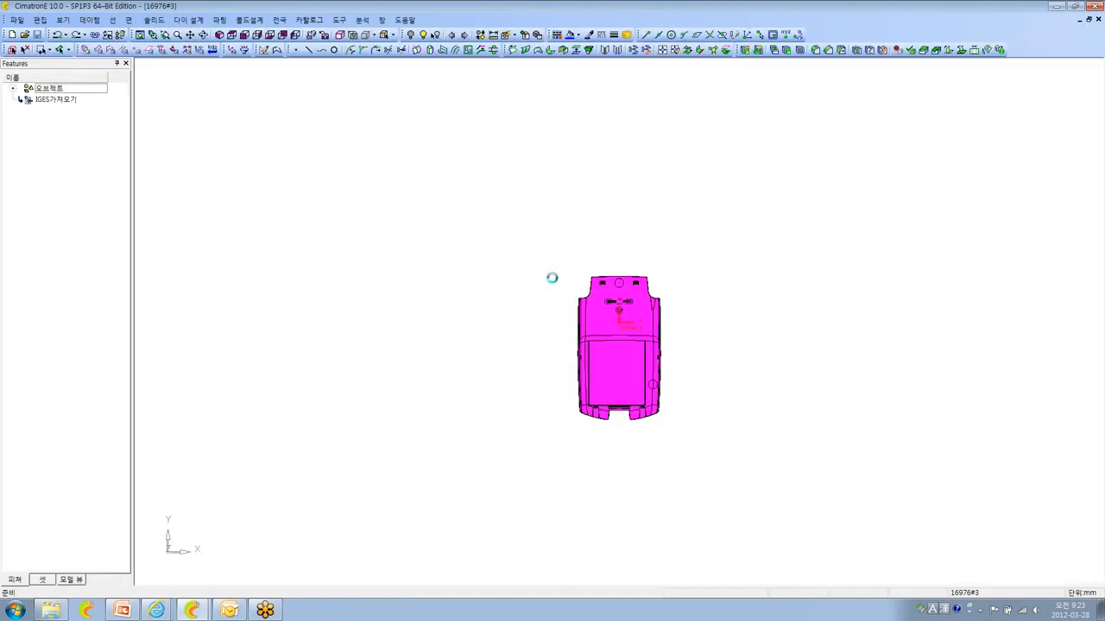
- Inspect the imported cover model from a tilted angle and select the set of isolated invalid faces (격리된 유효하지 않은 면)
{"action": "right_click_drag", "start_coordinate": [481, 269], "coordinate": [504, 266], "text": "ctrl"}
{"action": "middle_click_drag", "start_coordinate": [499, 269], "coordinate": [472, 244], "text": "ctrl"}
{"action": "left_click_drag", "start_coordinate": [473, 244], "coordinate": [489, 322], "text": "ctrl"}
{"action": "right_click_drag", "start_coordinate": [488, 322], "coordinate": [485, 298], "text": "ctrl"}
{"action": "left_click_drag", "start_coordinate": [485, 298], "coordinate": [458, 303], "text": "ctrl"}
{"action": "right_click_drag", "start_coordinate": [458, 303], "coordinate": [460, 273], "text": "ctrl"}
{"action": "left_click_drag", "start_coordinate": [460, 273], "coordinate": [445, 280], "text": "ctrl"}
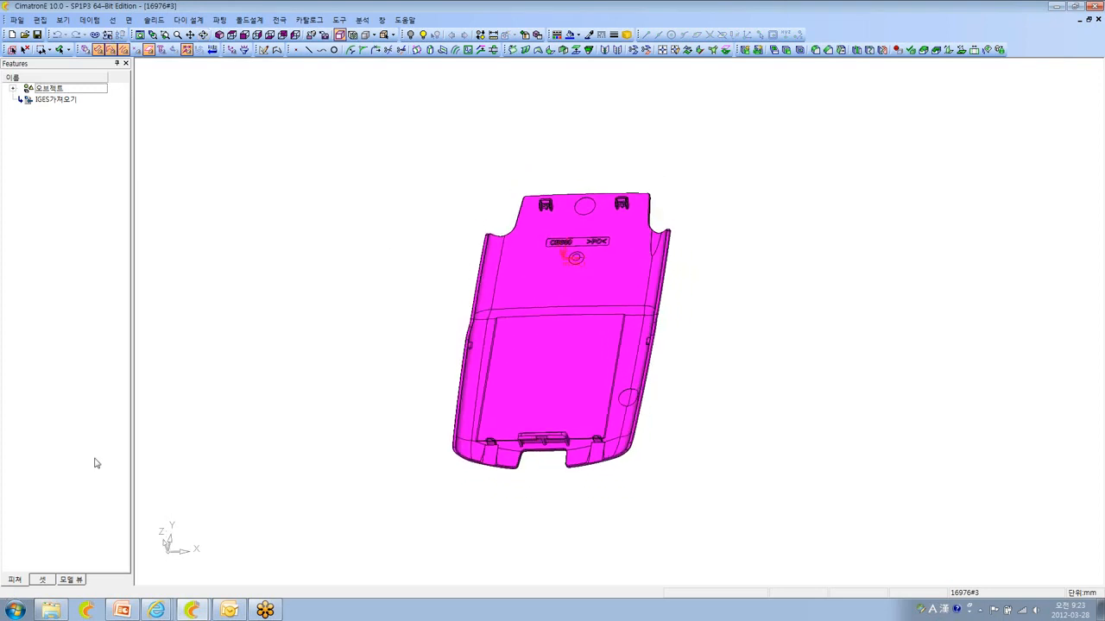
{"action": "left_click", "coordinate": [44, 581]}
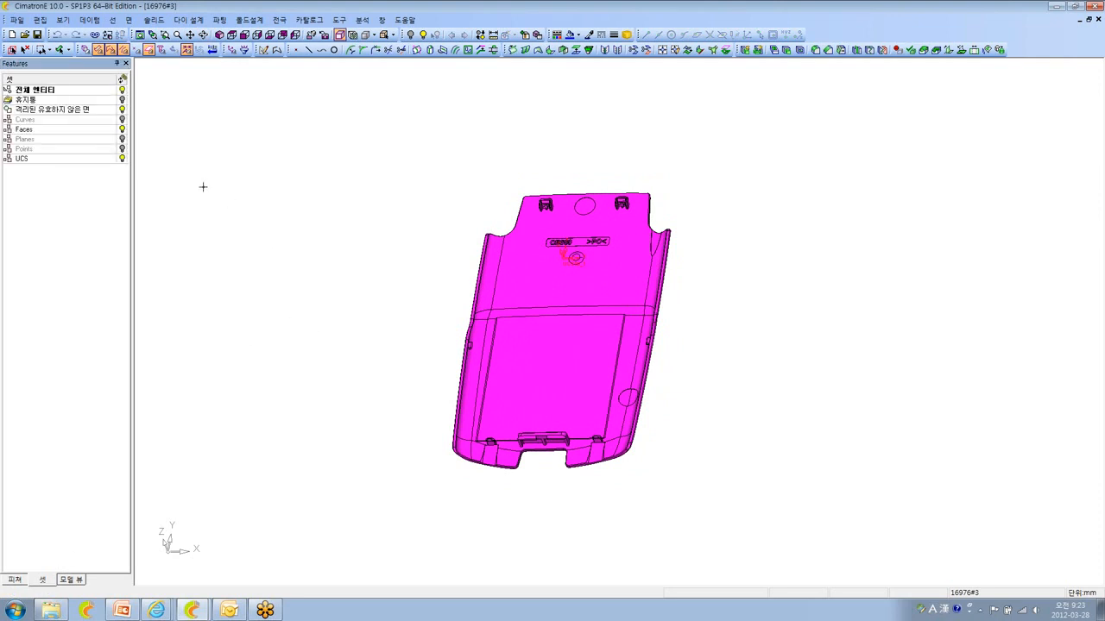
{"action": "left_click", "coordinate": [125, 113]}
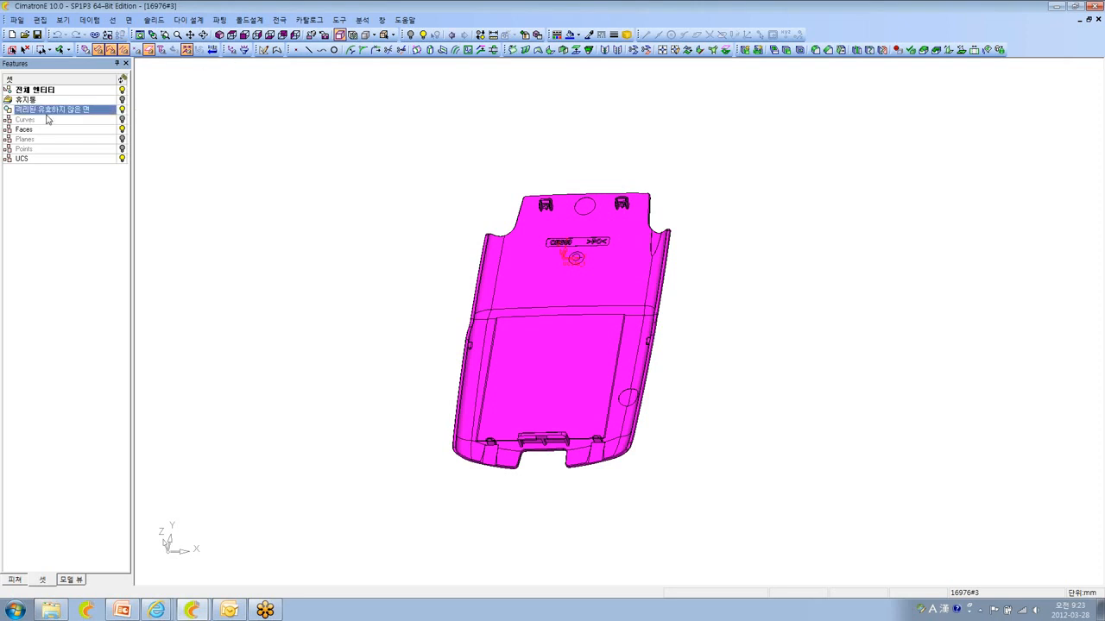
- Show only the isolated invalid faces set (격리된 유효하지 않은 면) and examine its face close up from a tilted angle
{"action": "left_click", "coordinate": [121, 90]}
{"action": "left_click", "coordinate": [122, 109]}
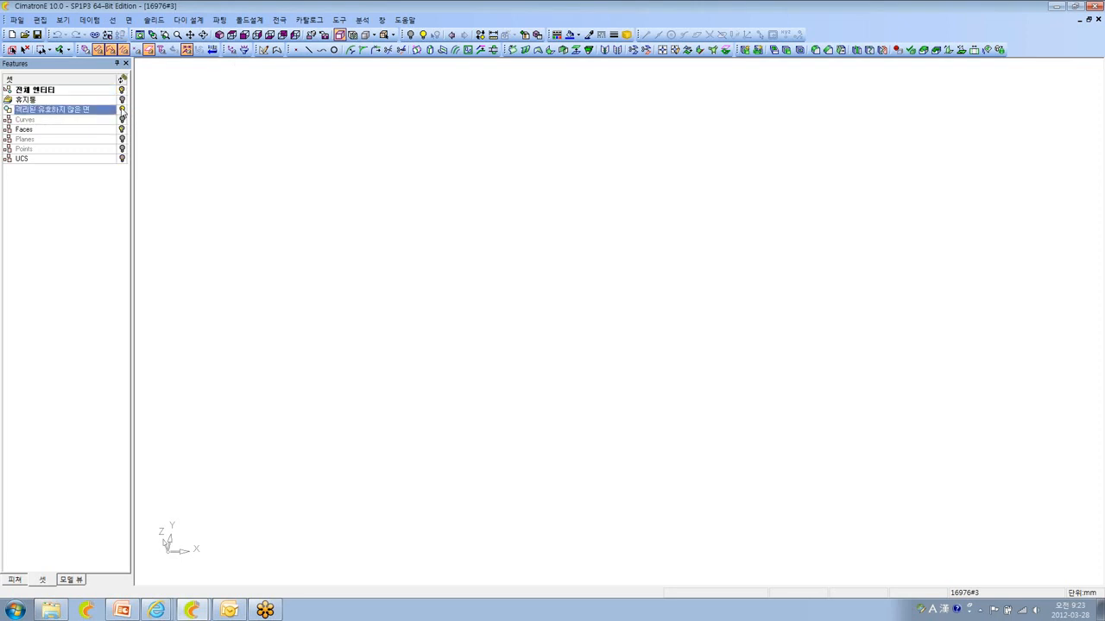
{"action": "left_click", "coordinate": [231, 35]}
{"action": "right_click_drag", "start_coordinate": [471, 254], "coordinate": [488, 398], "text": "ctrl"}
{"action": "left_click_drag", "start_coordinate": [489, 398], "coordinate": [501, 338], "text": "ctrl"}
{"action": "right_click_drag", "start_coordinate": [500, 337], "coordinate": [482, 374], "text": "ctrl"}
{"action": "middle_click_drag", "start_coordinate": [482, 374], "coordinate": [459, 387], "text": "ctrl"}
{"action": "left_click_drag", "start_coordinate": [459, 387], "coordinate": [484, 406], "text": "ctrl"}
{"action": "right_click_drag", "start_coordinate": [483, 405], "coordinate": [483, 424], "text": "ctrl"}
{"action": "middle_click_drag", "start_coordinate": [461, 297], "coordinate": [424, 298], "text": "ctrl"}
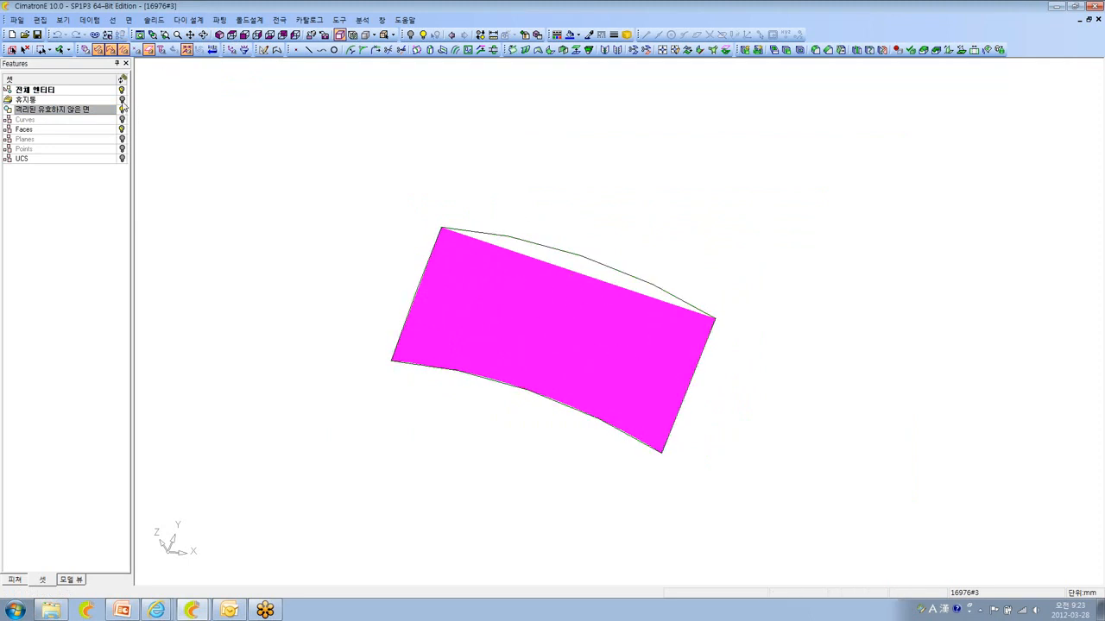
- Show the whole entity set (전체 엔티티) again and return to the full top view of the cover
{"action": "left_click", "coordinate": [339, 19]}
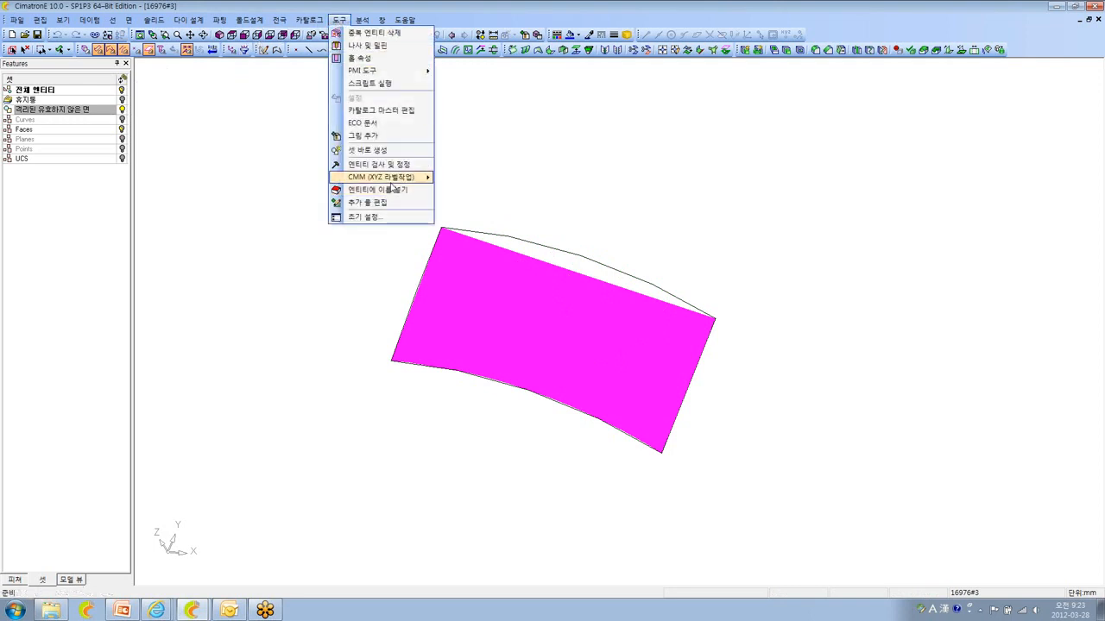
{"action": "left_click", "coordinate": [144, 94]}
{"action": "left_click", "coordinate": [123, 90]}
{"action": "left_click", "coordinate": [341, 20]}
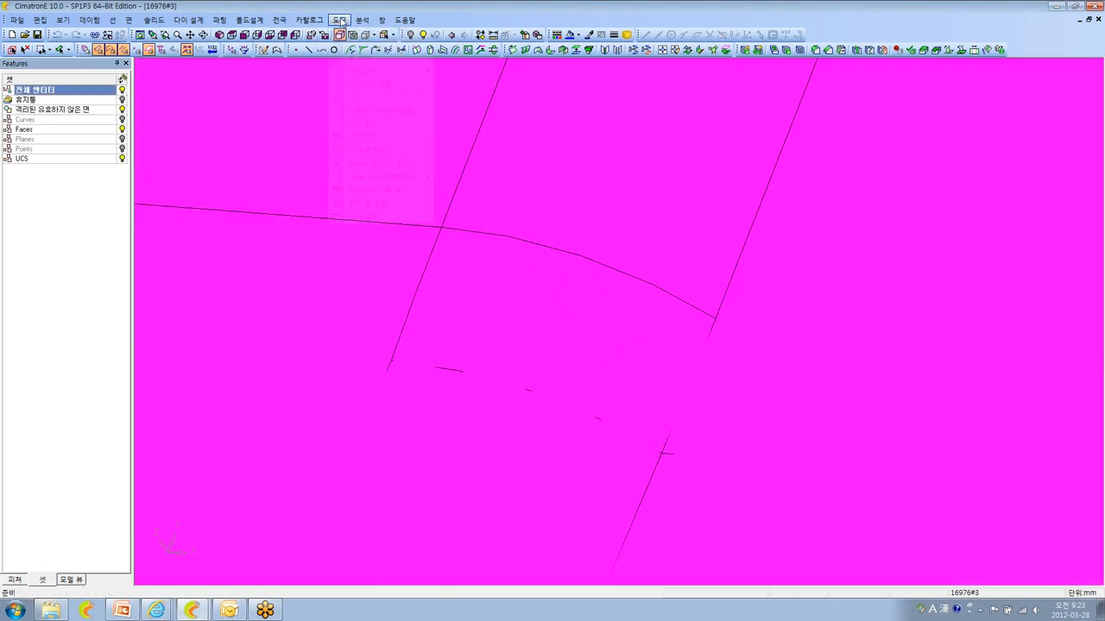
{"action": "right_click_drag", "start_coordinate": [526, 378], "coordinate": [771, 252], "text": "ctrl"}
{"action": "middle_click_drag", "start_coordinate": [776, 257], "coordinate": [418, 216], "text": "ctrl"}
{"action": "left_click", "coordinate": [233, 35]}
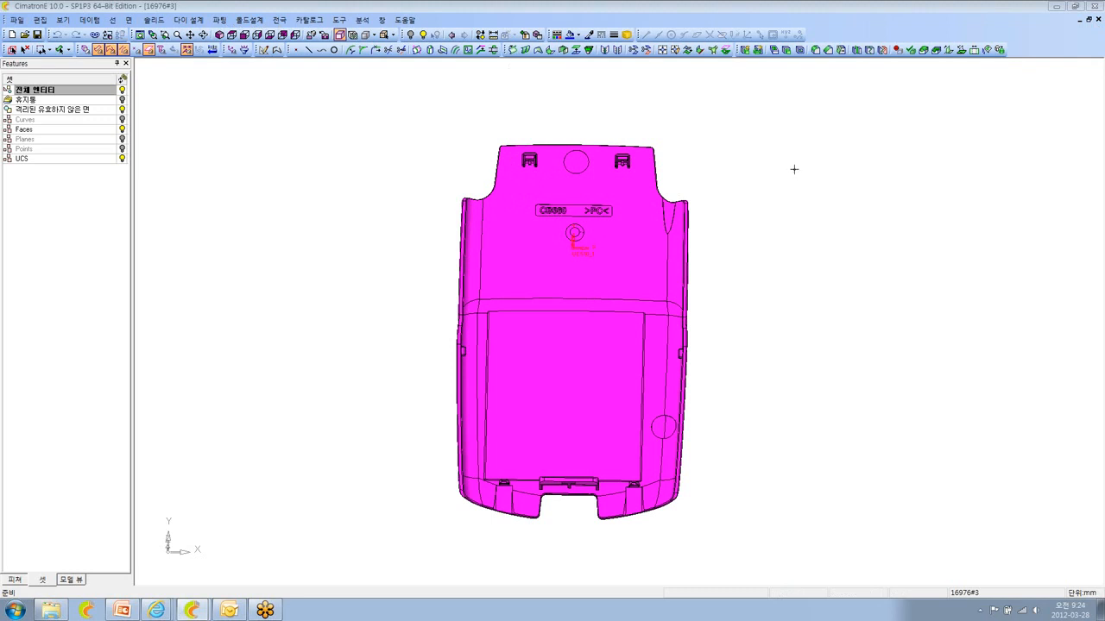
- Close the imported part without saving changes and start importing an external file into a new file
{"action": "left_click", "coordinate": [1099, 18]}
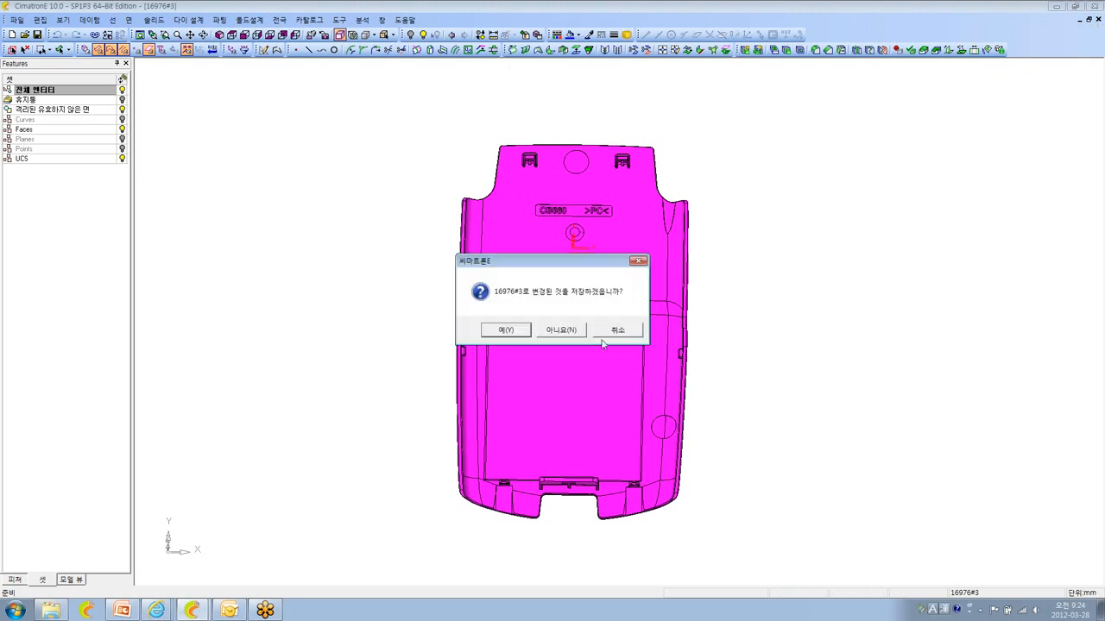
{"action": "left_click", "coordinate": [556, 335]}
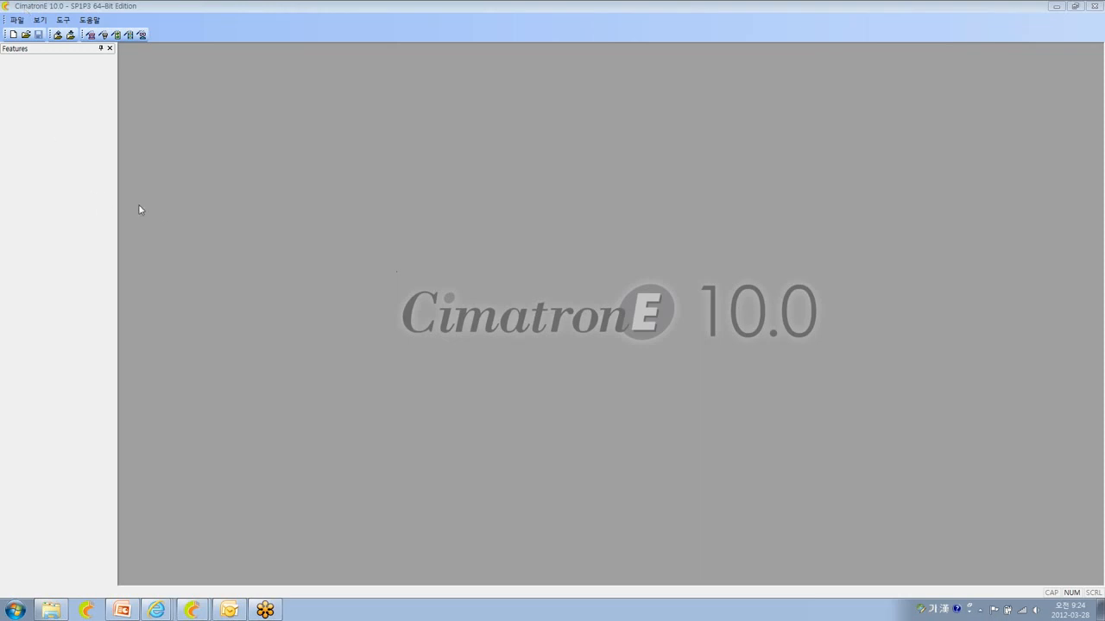
{"action": "left_click", "coordinate": [16, 19]}
{"action": "mouse_move", "coordinate": [72, 321]}
{"action": "mouse_move", "coordinate": [196, 329]}
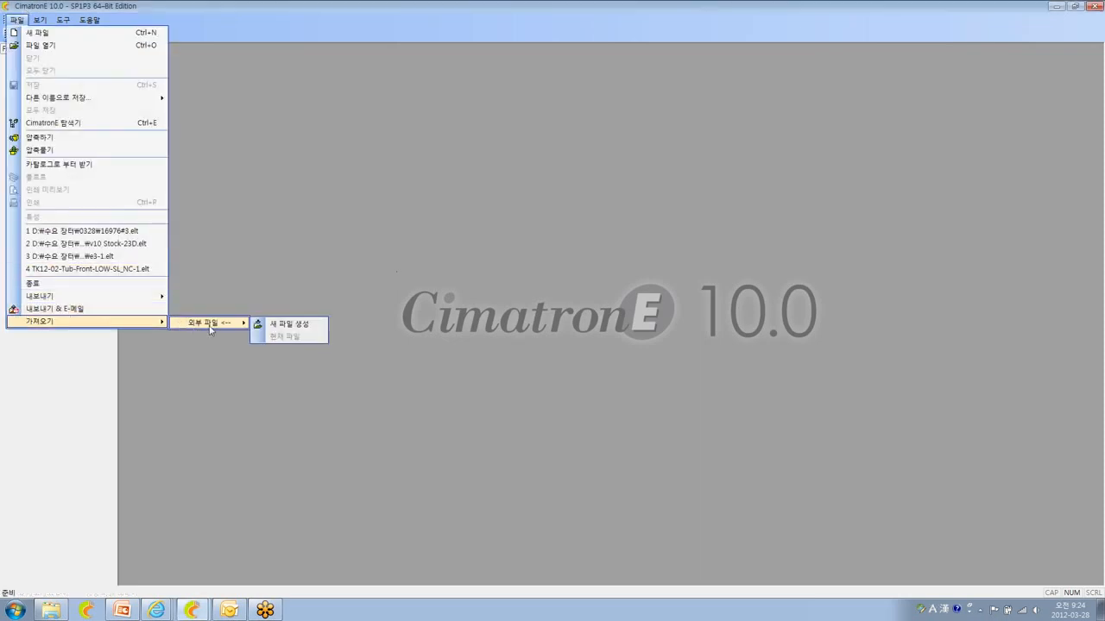
{"action": "left_click", "coordinate": [284, 326]}
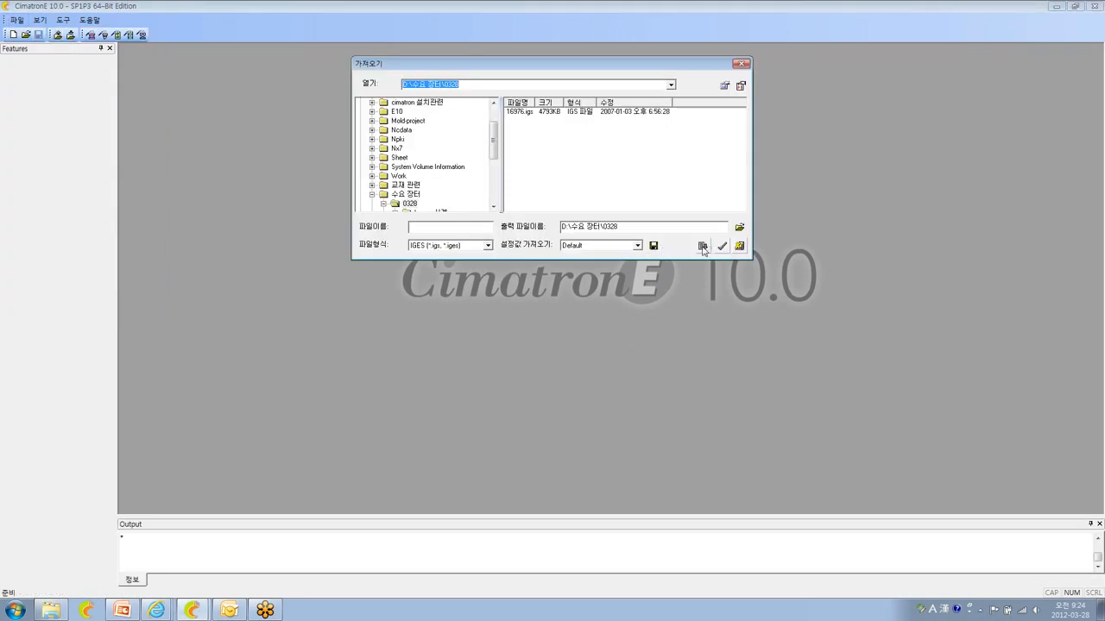
- Turn off the entity correction (엔티티 정정) utility in the import options and import 16976.igs
{"action": "left_click", "coordinate": [702, 246]}
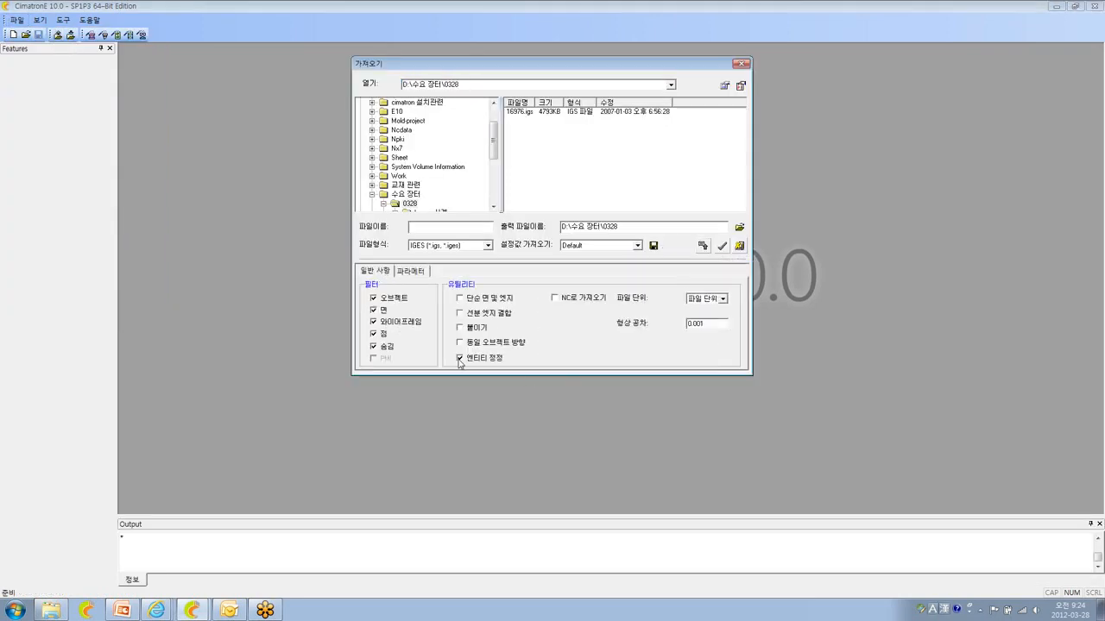
{"action": "left_click", "coordinate": [459, 357]}
{"action": "left_click", "coordinate": [670, 250]}
{"action": "left_click", "coordinate": [523, 113]}
{"action": "left_click", "coordinate": [721, 247]}
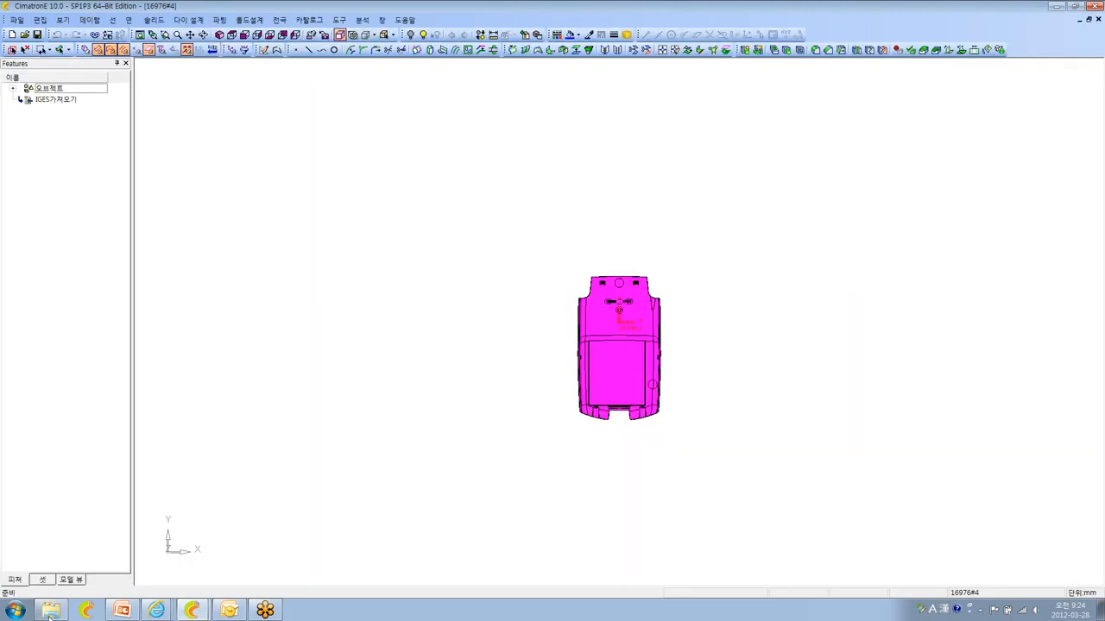
- Show the sets and run the entity check (엔티티 검사 및 정정) on all entities, closing the check without correcting anything
{"action": "left_click", "coordinate": [43, 579]}
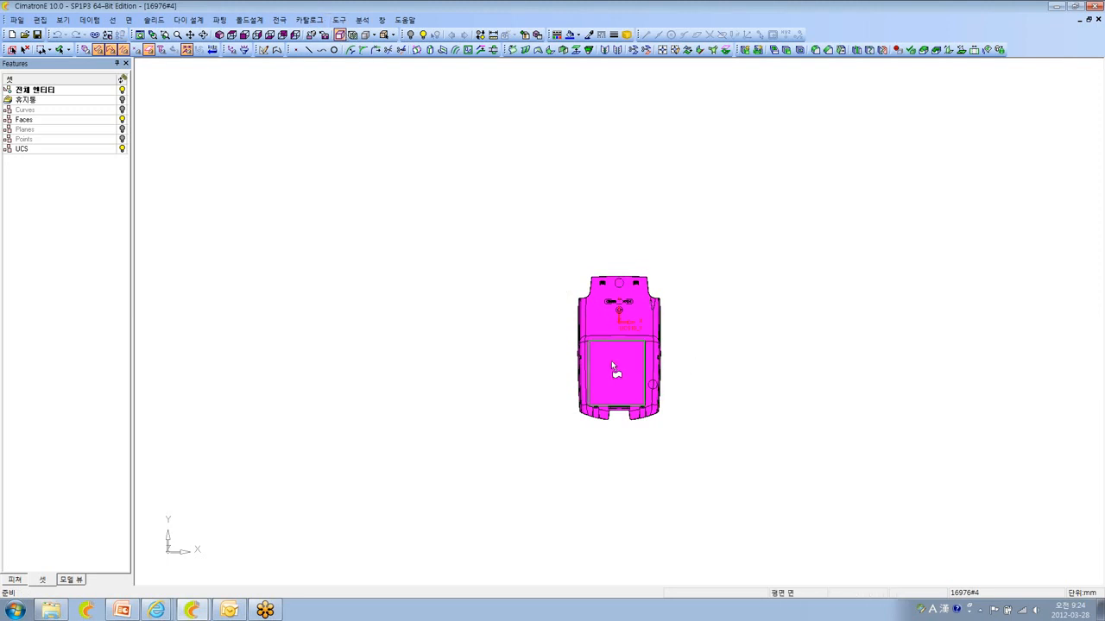
{"action": "left_click", "coordinate": [343, 21]}
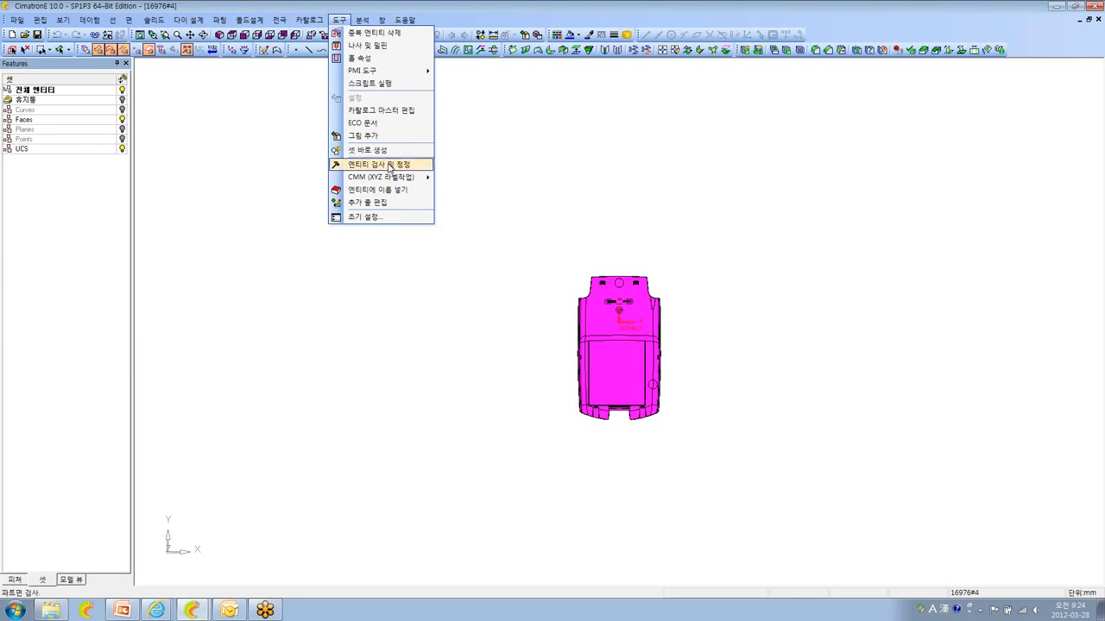
{"action": "left_click", "coordinate": [389, 165]}
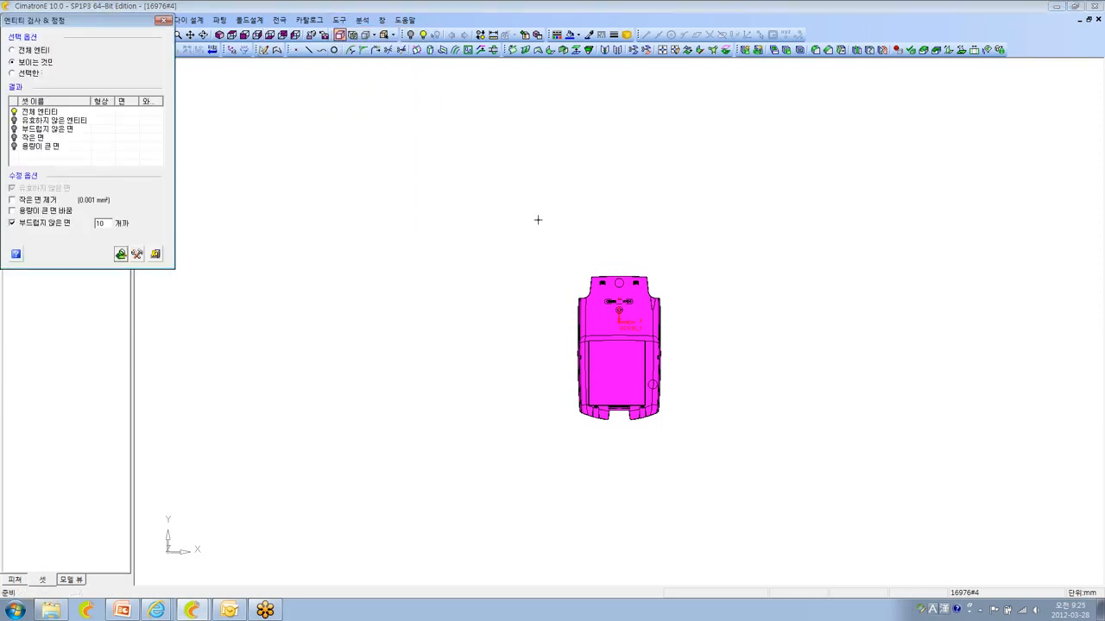
{"action": "left_click", "coordinate": [12, 50]}
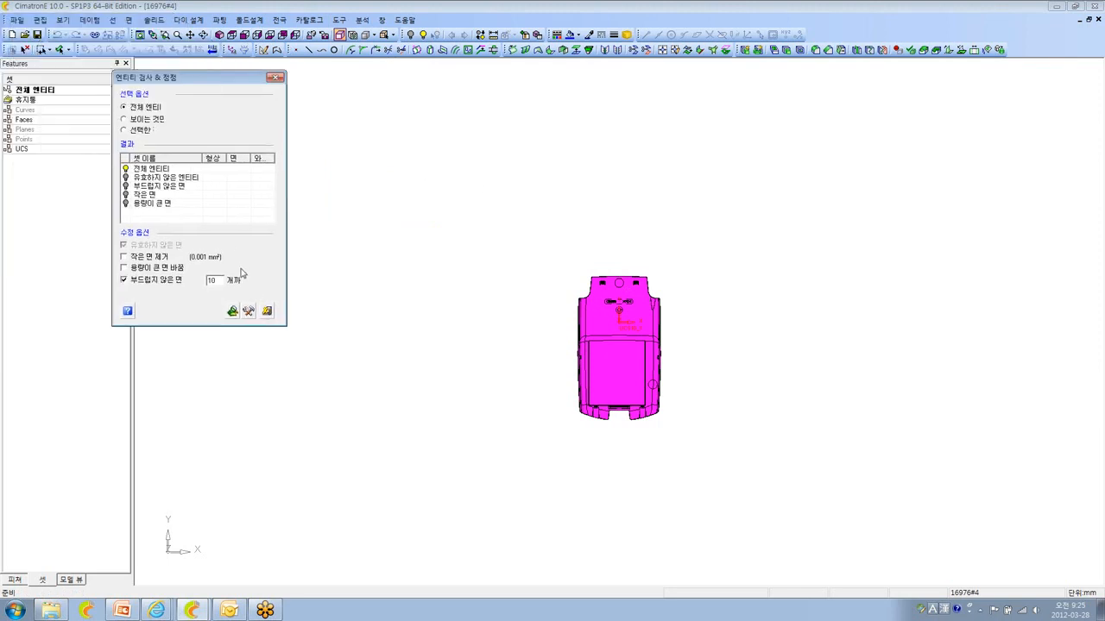
{"action": "left_click", "coordinate": [232, 312]}
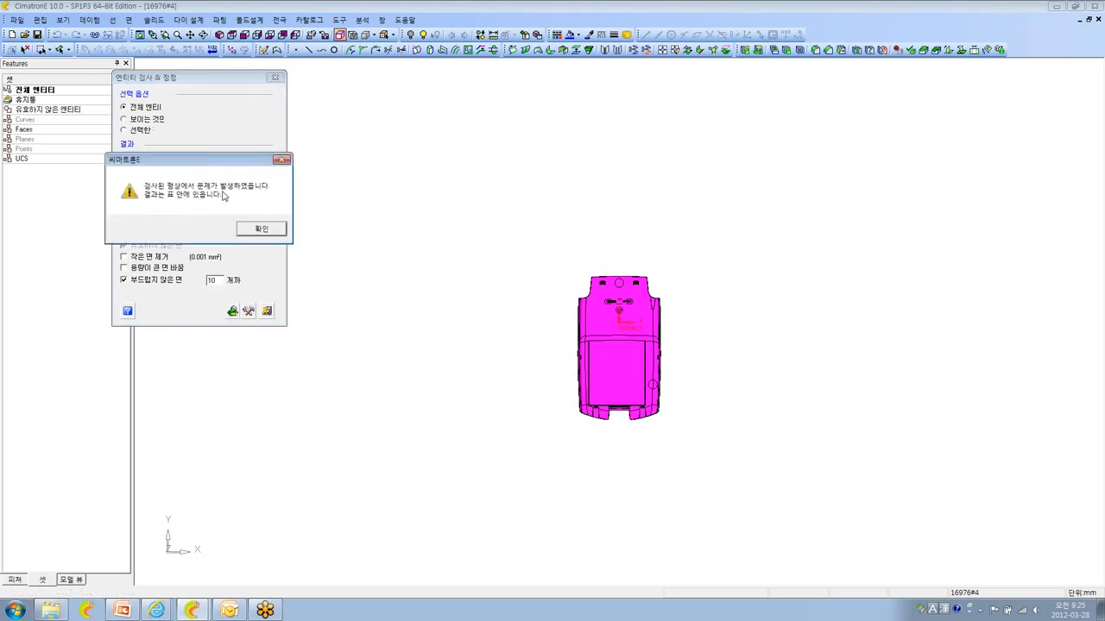
{"action": "left_click", "coordinate": [262, 229]}
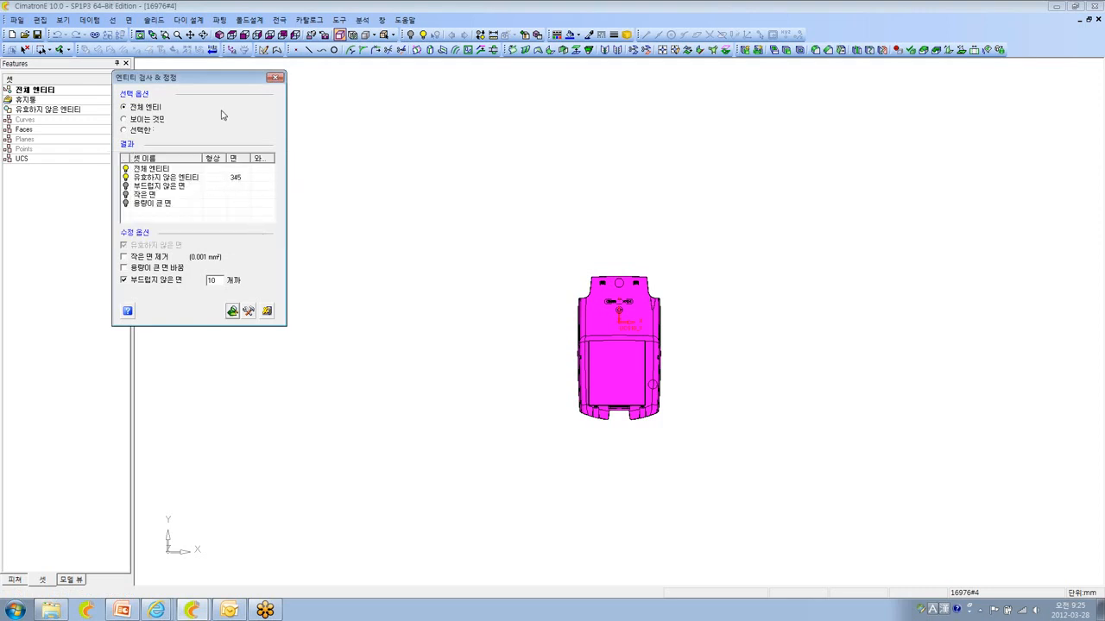
{"action": "left_click_drag", "start_coordinate": [225, 79], "coordinate": [247, 86]}
{"action": "left_click", "coordinate": [289, 320]}
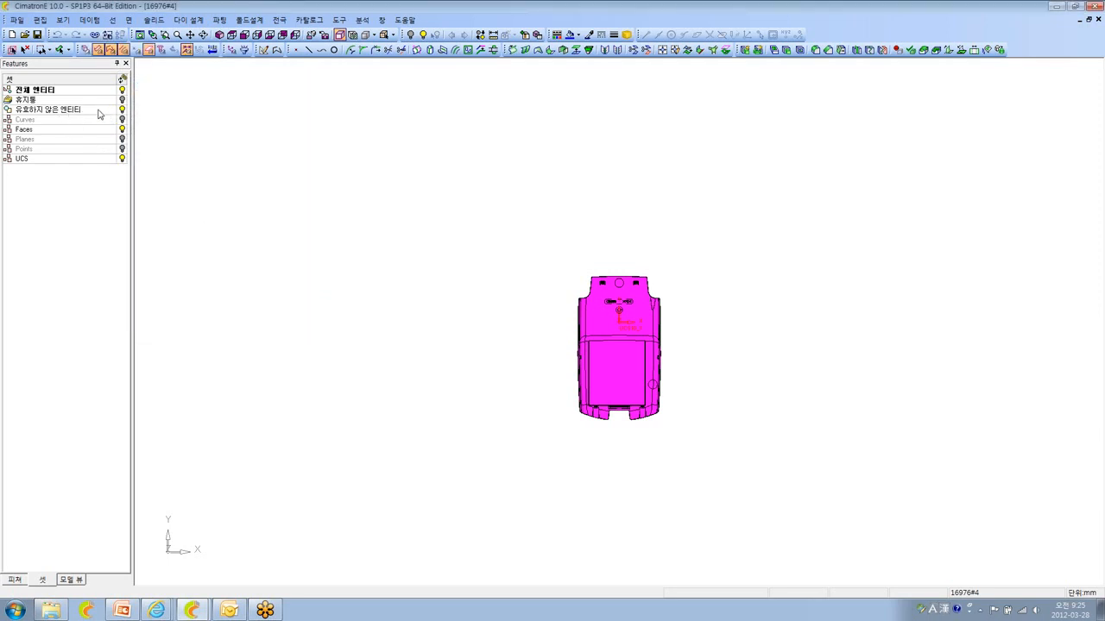
- Show only the invalid entities set (유효하지 않은 엔티티) and examine its faces from the top and from tilted angles
{"action": "left_click", "coordinate": [122, 92]}
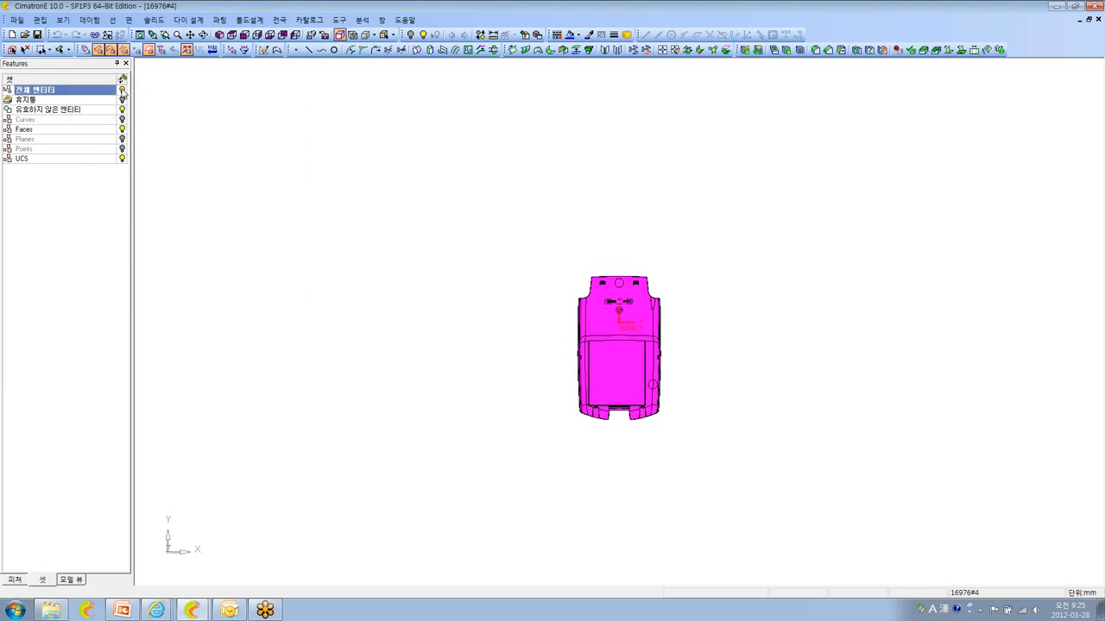
{"action": "left_click", "coordinate": [122, 90]}
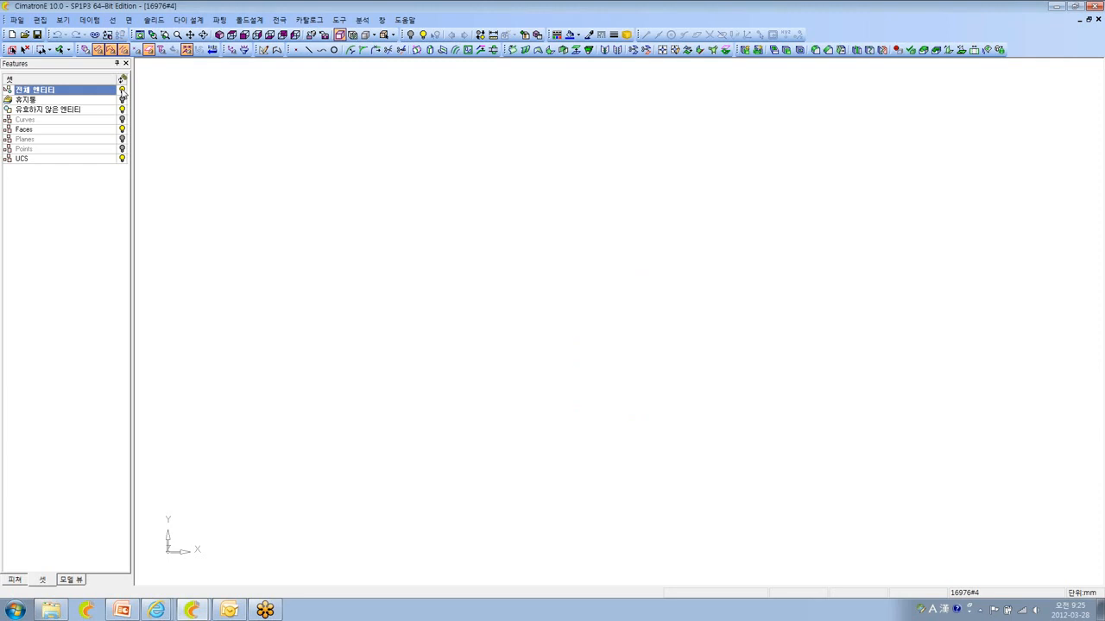
{"action": "left_click", "coordinate": [123, 110]}
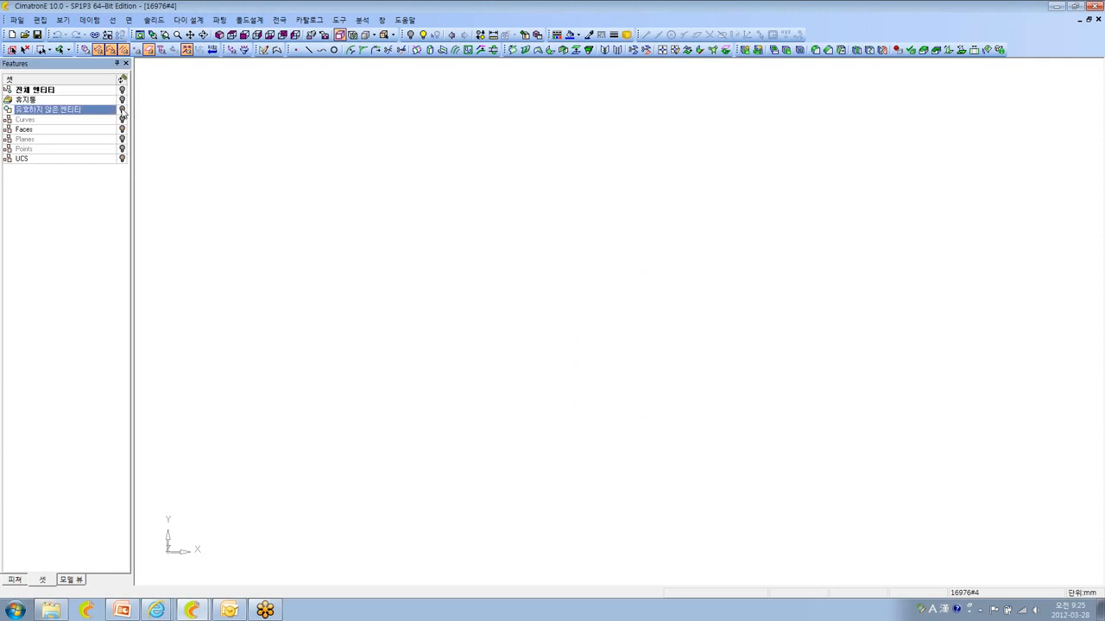
{"action": "left_click", "coordinate": [122, 109]}
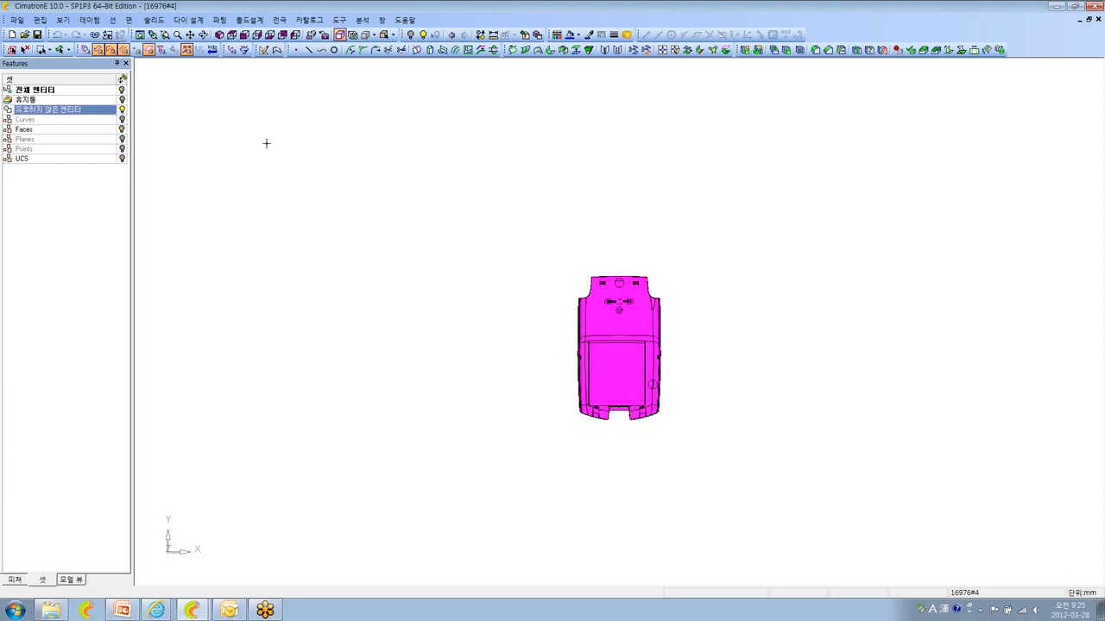
{"action": "right_click_drag", "start_coordinate": [343, 236], "coordinate": [397, 429], "text": "ctrl"}
{"action": "left_click", "coordinate": [232, 35]}
{"action": "left_click", "coordinate": [220, 35]}
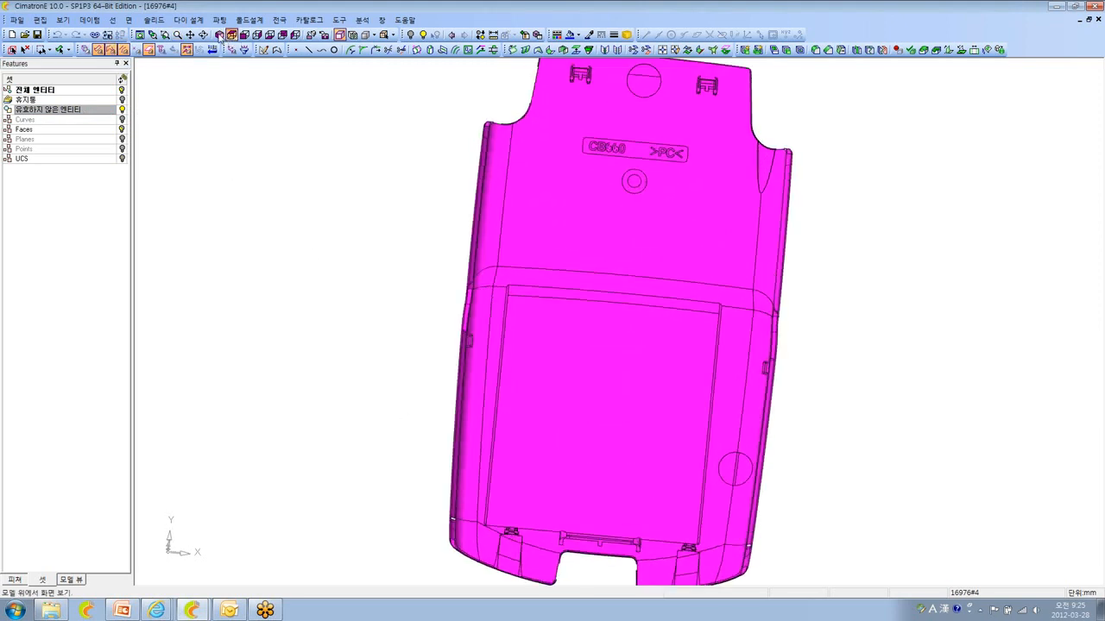
{"action": "right_click_drag", "start_coordinate": [449, 216], "coordinate": [457, 230], "text": "ctrl"}
{"action": "left_click_drag", "start_coordinate": [457, 230], "coordinate": [483, 254], "text": "ctrl"}
{"action": "middle_click_drag", "start_coordinate": [484, 253], "coordinate": [437, 232], "text": "ctrl"}
{"action": "left_click_drag", "start_coordinate": [437, 231], "coordinate": [442, 251], "text": "ctrl"}
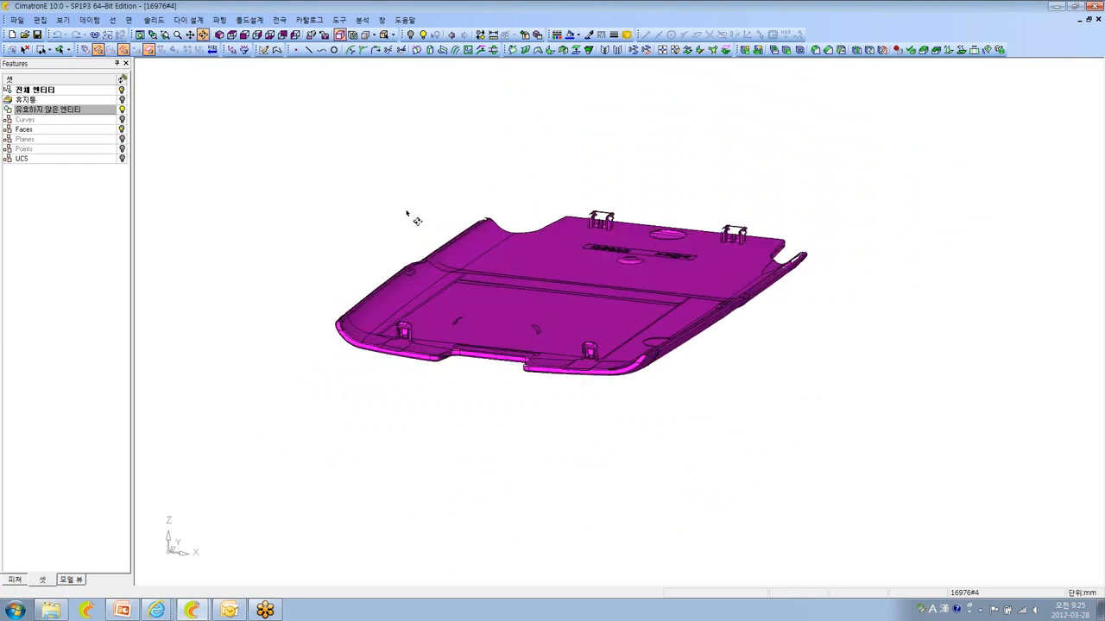
- Invert the hidden and shown entities to examine the remaining faces, invert back and show the whole entity set again
{"action": "left_click", "coordinate": [480, 36]}
{"action": "left_click_drag", "start_coordinate": [509, 173], "coordinate": [530, 192], "text": "ctrl"}
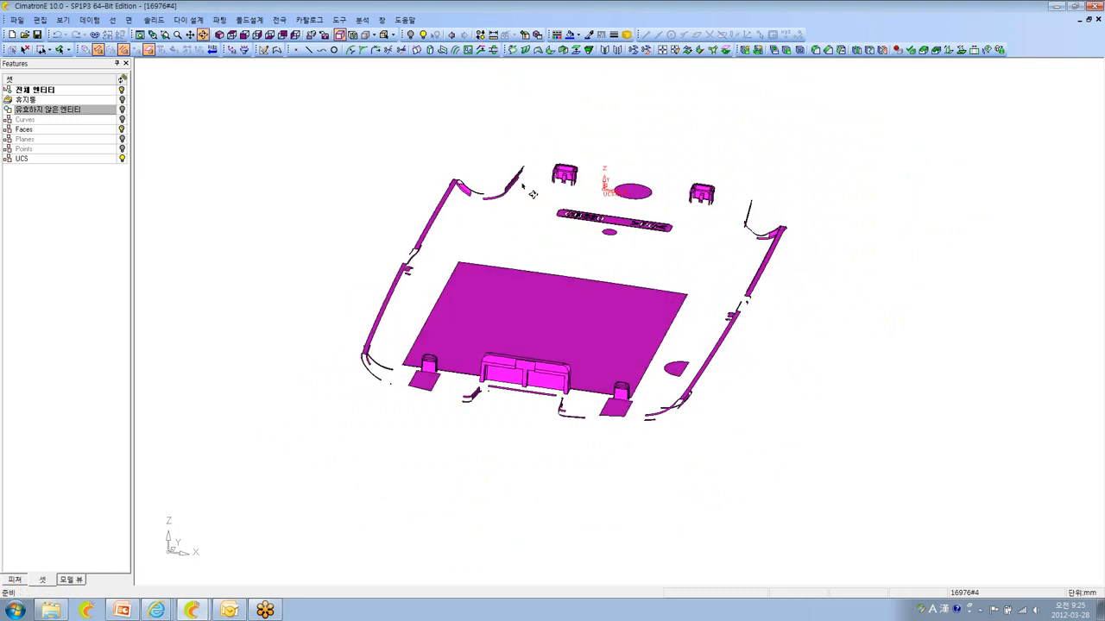
{"action": "right_click_drag", "start_coordinate": [530, 192], "coordinate": [461, 164], "text": "ctrl"}
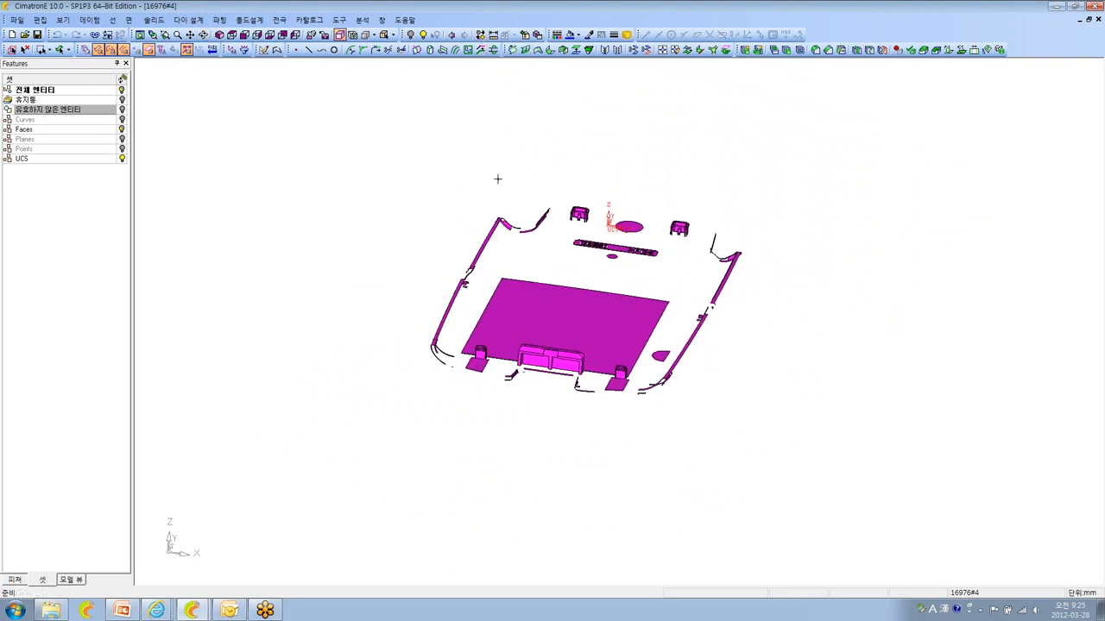
{"action": "left_click", "coordinate": [480, 35]}
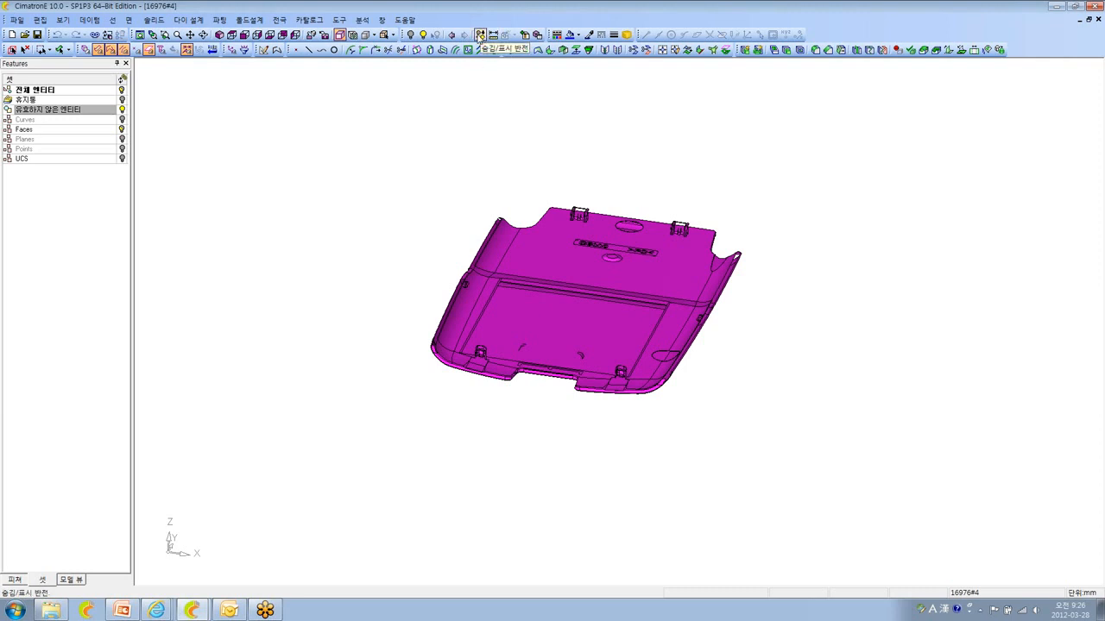
{"action": "left_click", "coordinate": [121, 90]}
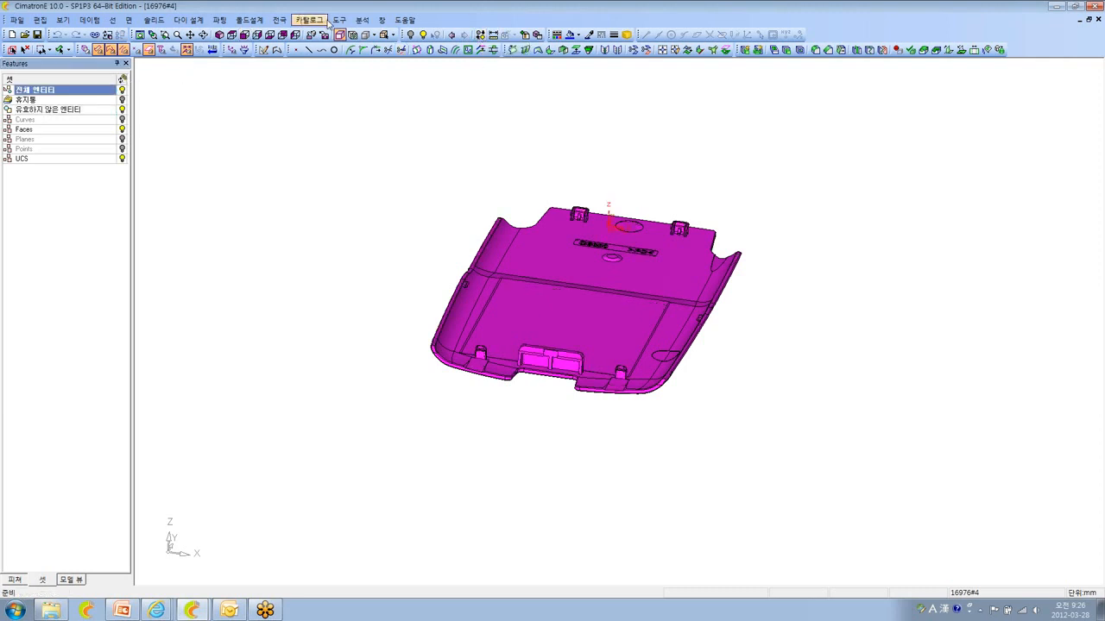
{"action": "left_click", "coordinate": [122, 90]}
{"action": "left_click", "coordinate": [122, 90]}
- Run the entity check (엔티티 검사 및 정정) again on all entities of the cover
{"action": "left_click", "coordinate": [339, 20]}
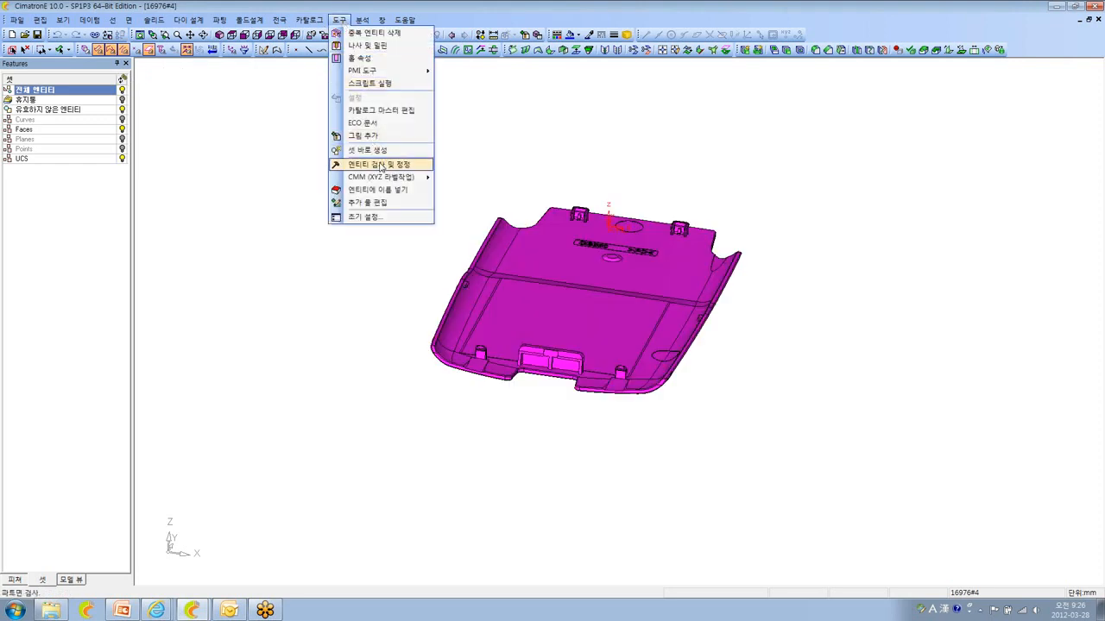
{"action": "left_click", "coordinate": [382, 170]}
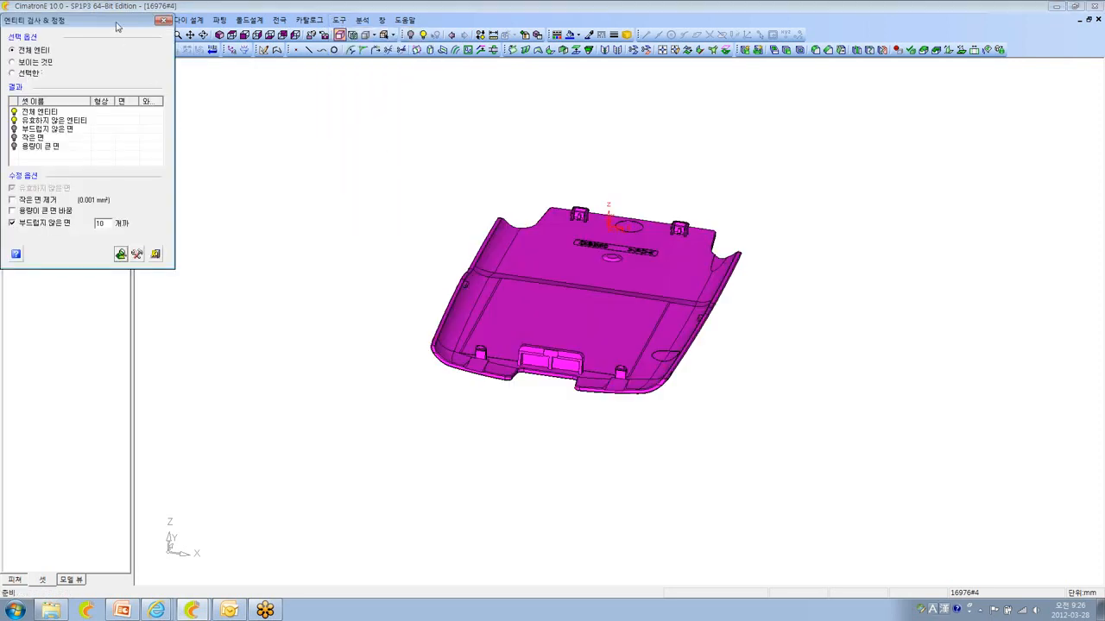
{"action": "left_click_drag", "start_coordinate": [116, 26], "coordinate": [192, 50]}
{"action": "left_click", "coordinate": [195, 281]}
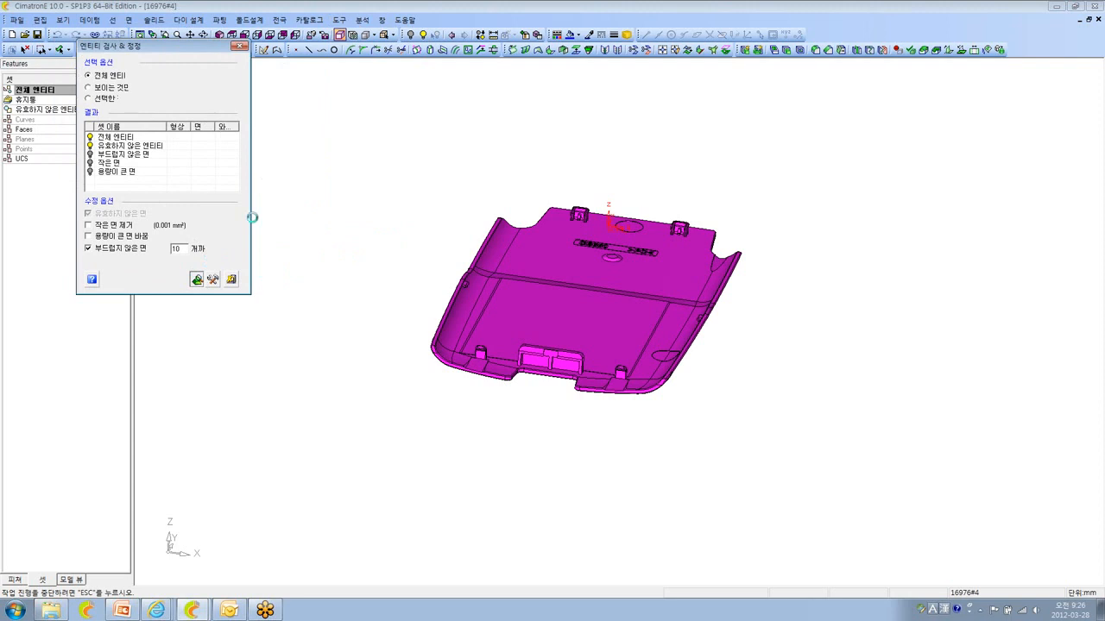
{"action": "left_click", "coordinate": [225, 198]}
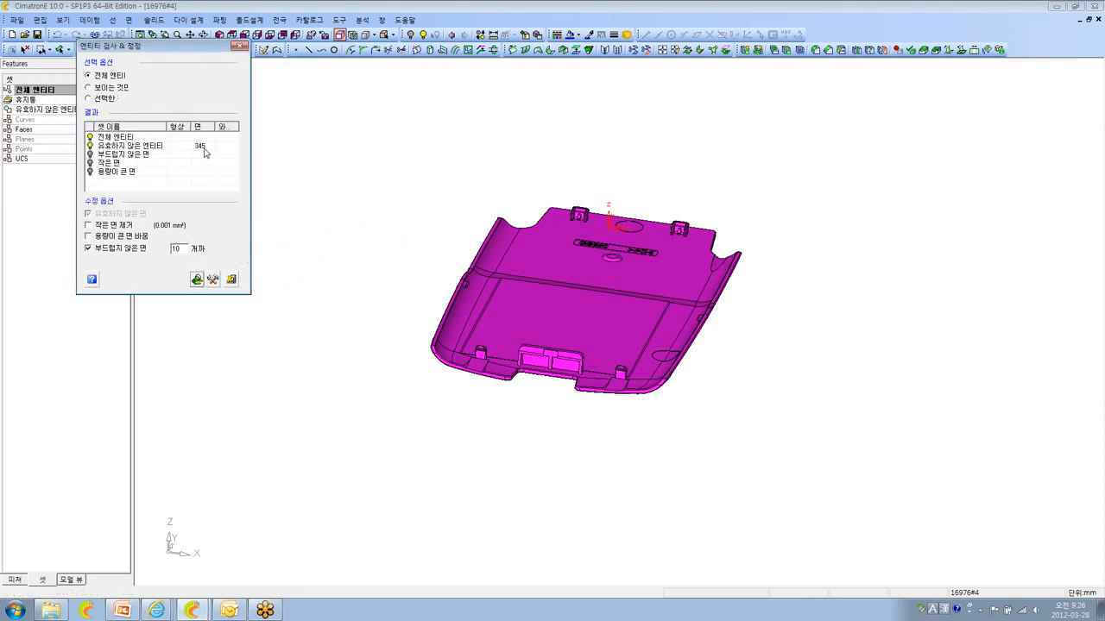
- Correct the invalid entities found by the check and minimize the program window
{"action": "left_click", "coordinate": [213, 281]}
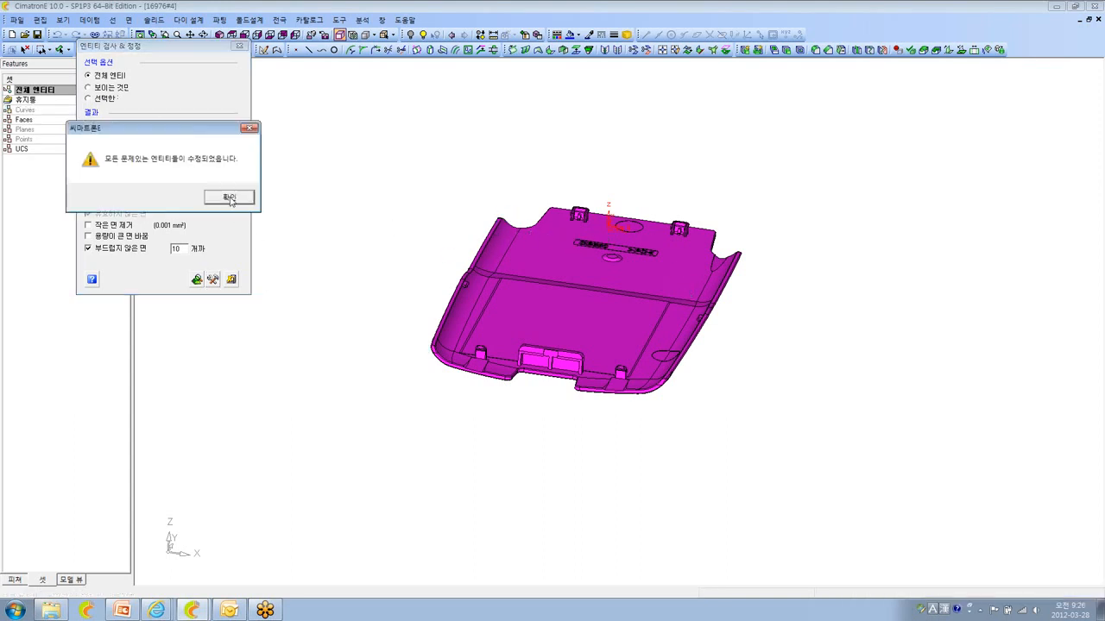
{"action": "left_click", "coordinate": [230, 198]}
{"action": "left_click_drag", "start_coordinate": [197, 53], "coordinate": [243, 110]}
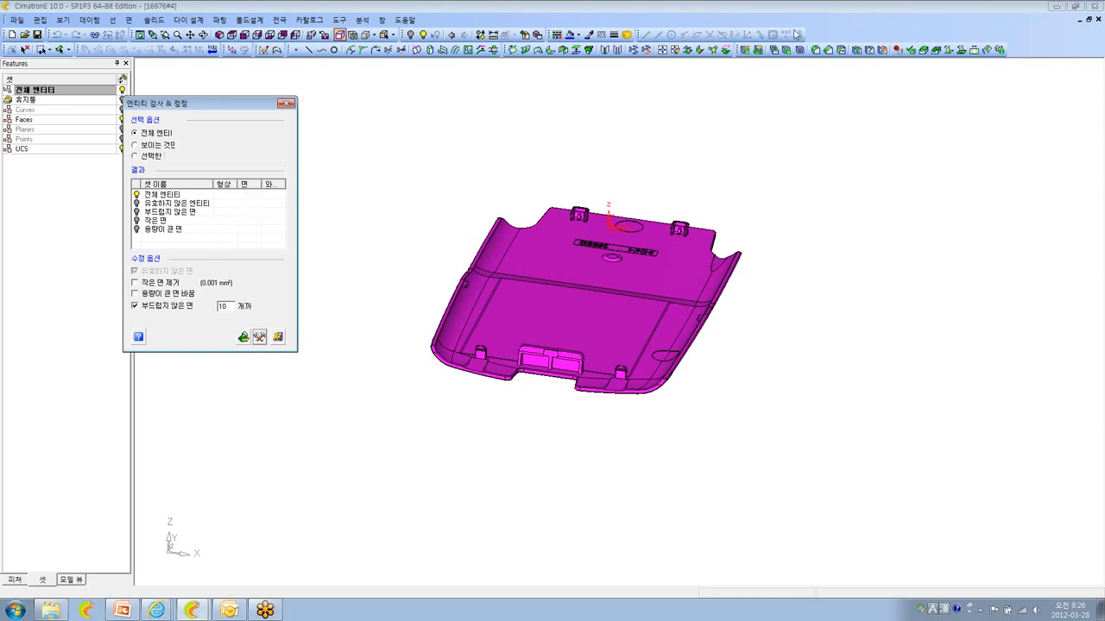
{"action": "left_click", "coordinate": [1060, 10]}
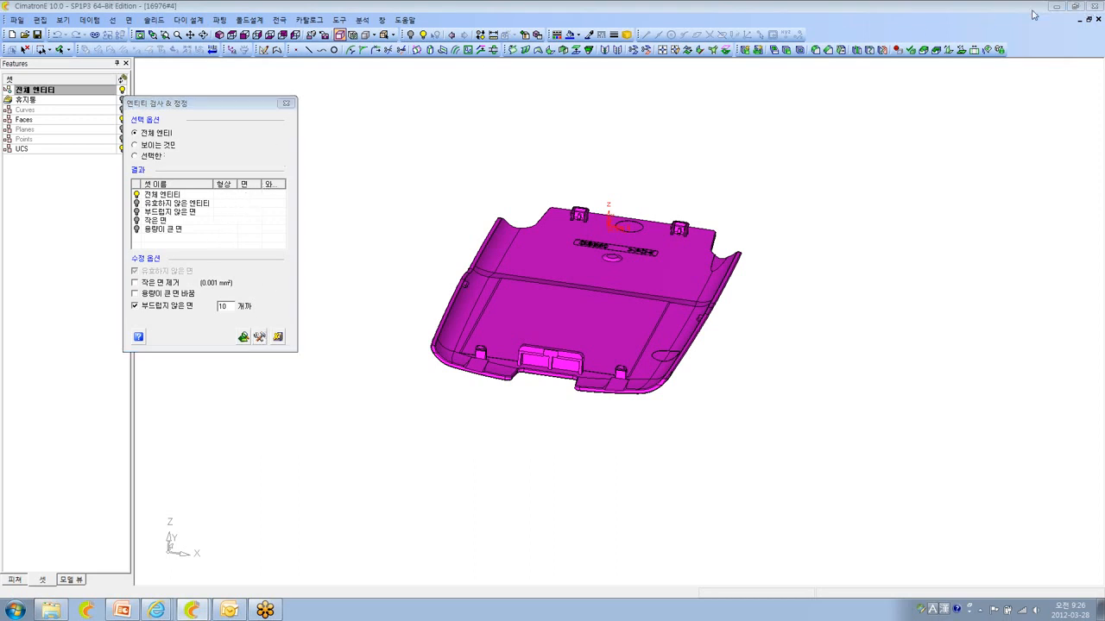
- Exit the entity check and close the 16976#4 part without saving its changes
{"action": "left_click", "coordinate": [289, 107]}
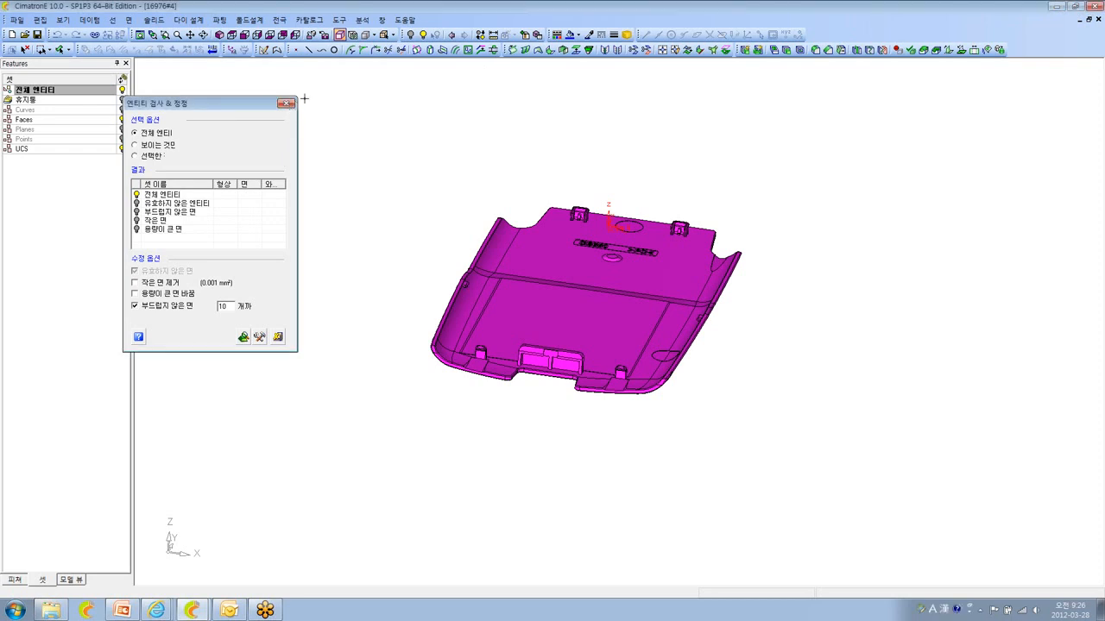
{"action": "left_click", "coordinate": [287, 104]}
{"action": "left_click", "coordinate": [1094, 17]}
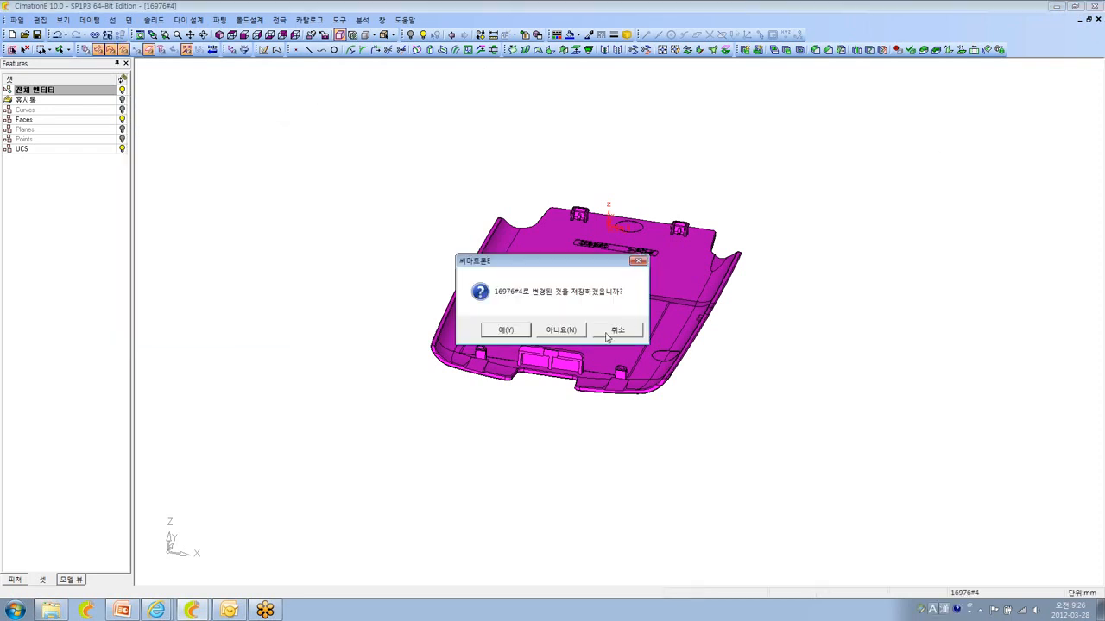
{"action": "left_click", "coordinate": [568, 328]}
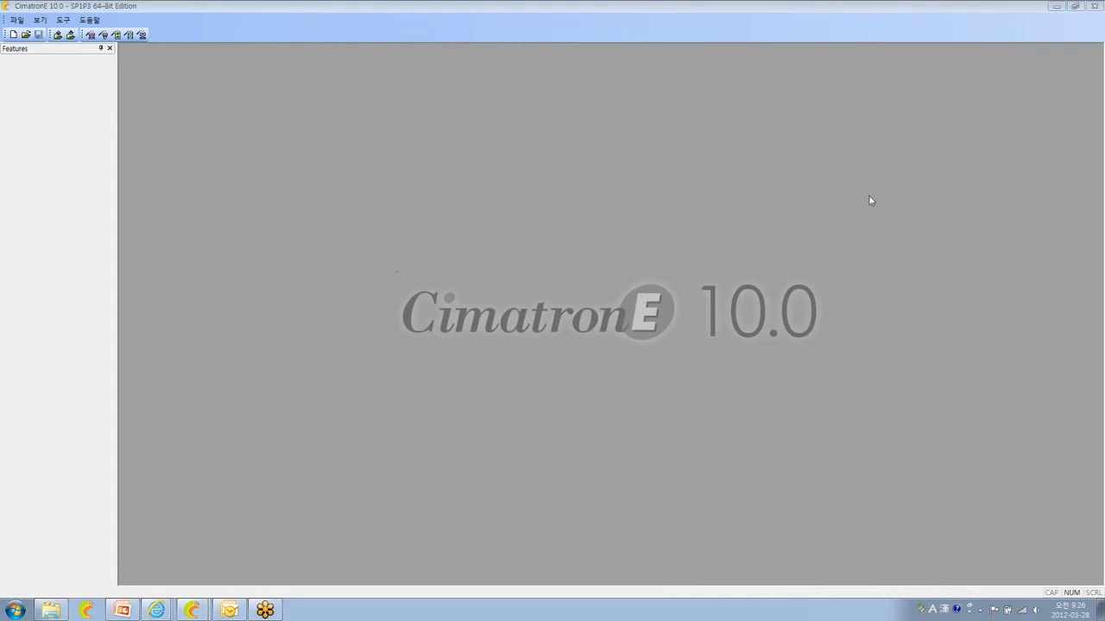
- Import 16976.igs as an IGES file with the entity correction option (엔티티 정정) switched off
{"action": "left_click", "coordinate": [17, 19]}
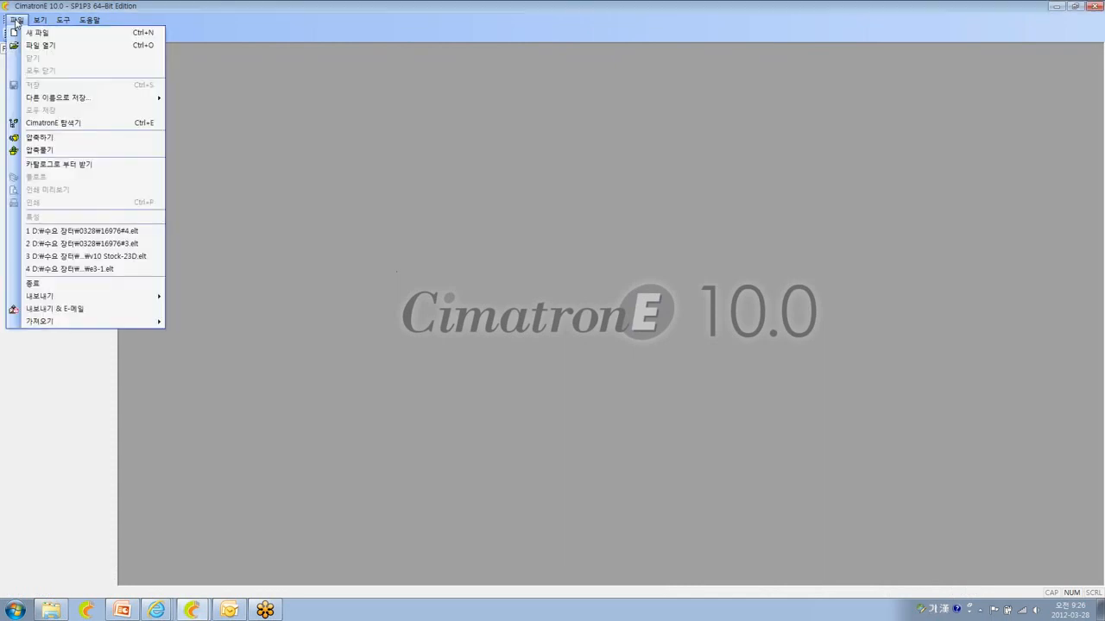
{"action": "mouse_move", "coordinate": [73, 325]}
{"action": "left_click", "coordinate": [220, 322]}
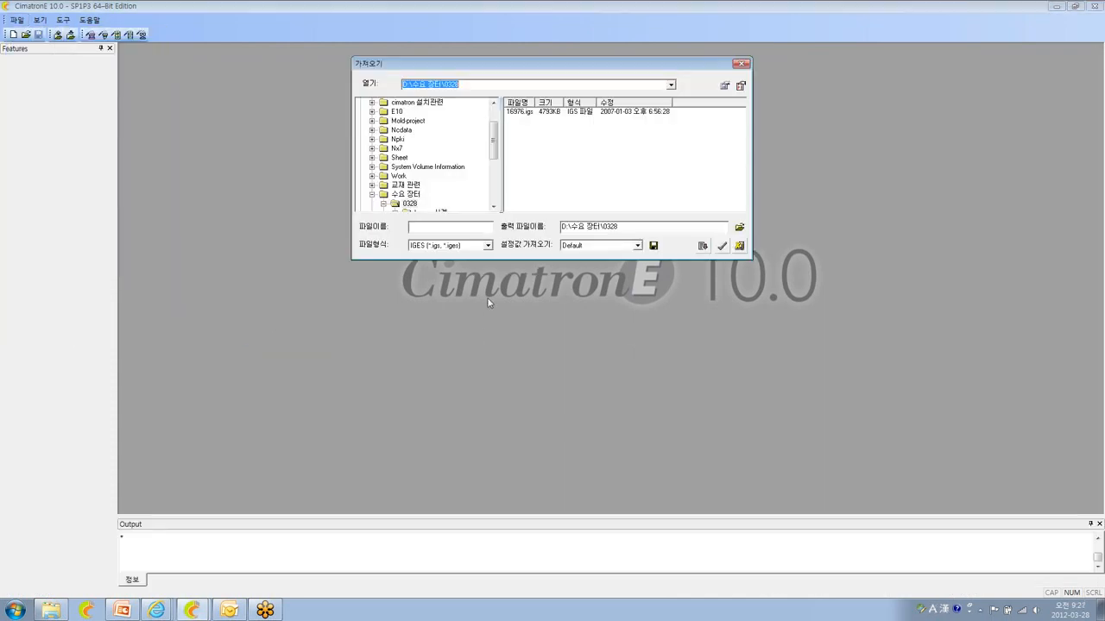
{"action": "left_click", "coordinate": [540, 114]}
{"action": "left_click", "coordinate": [526, 113]}
{"action": "left_click", "coordinate": [702, 246]}
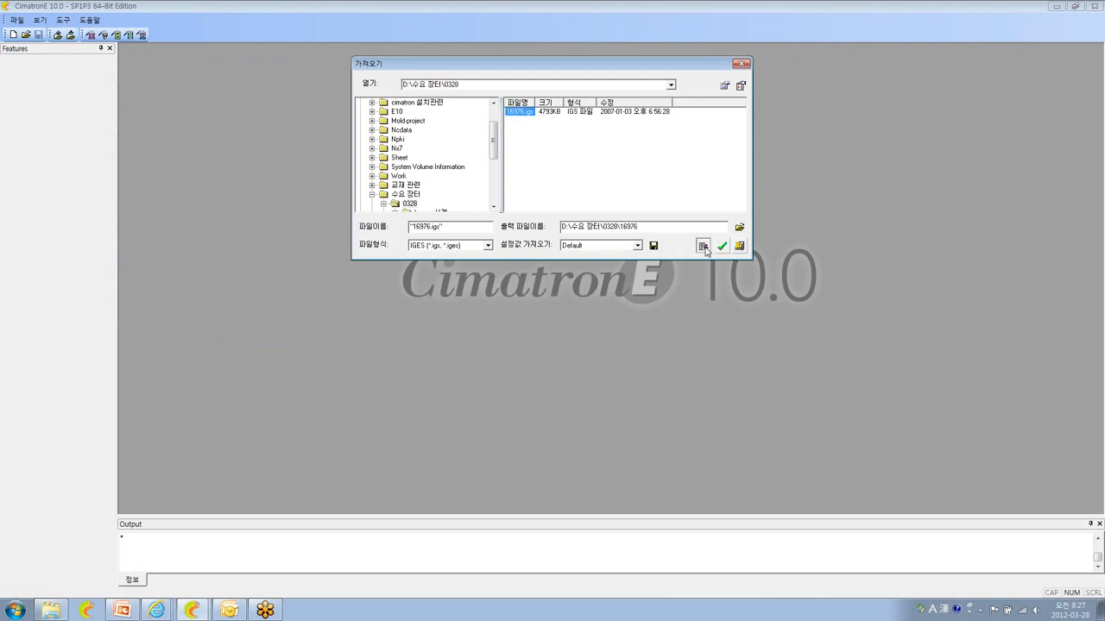
{"action": "left_click", "coordinate": [382, 273]}
{"action": "left_click", "coordinate": [461, 359]}
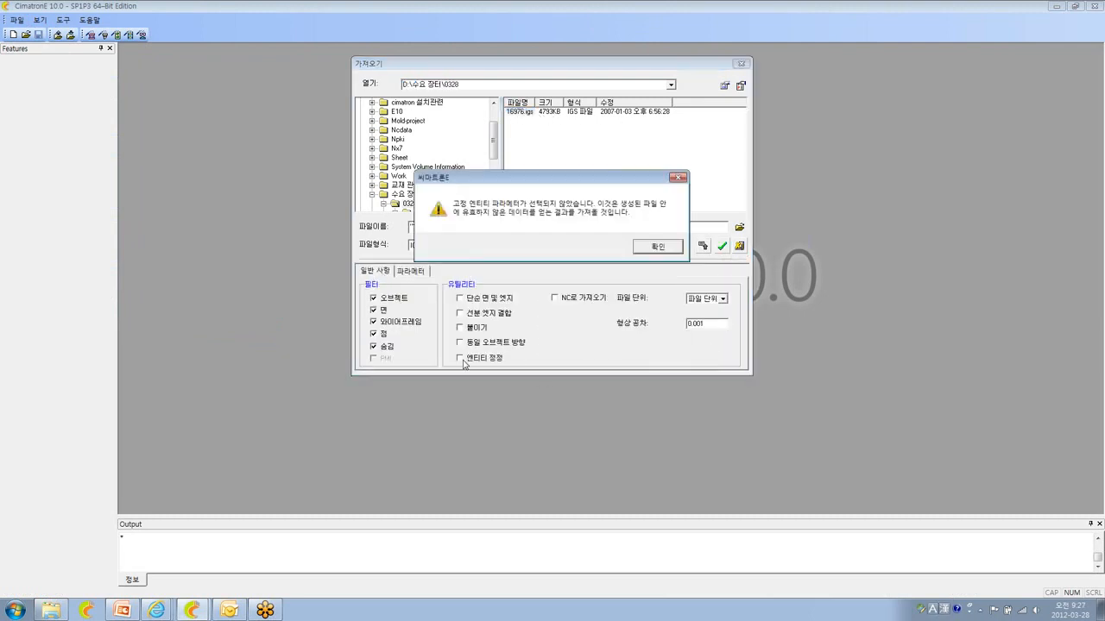
{"action": "left_click", "coordinate": [667, 250]}
{"action": "left_click", "coordinate": [722, 247]}
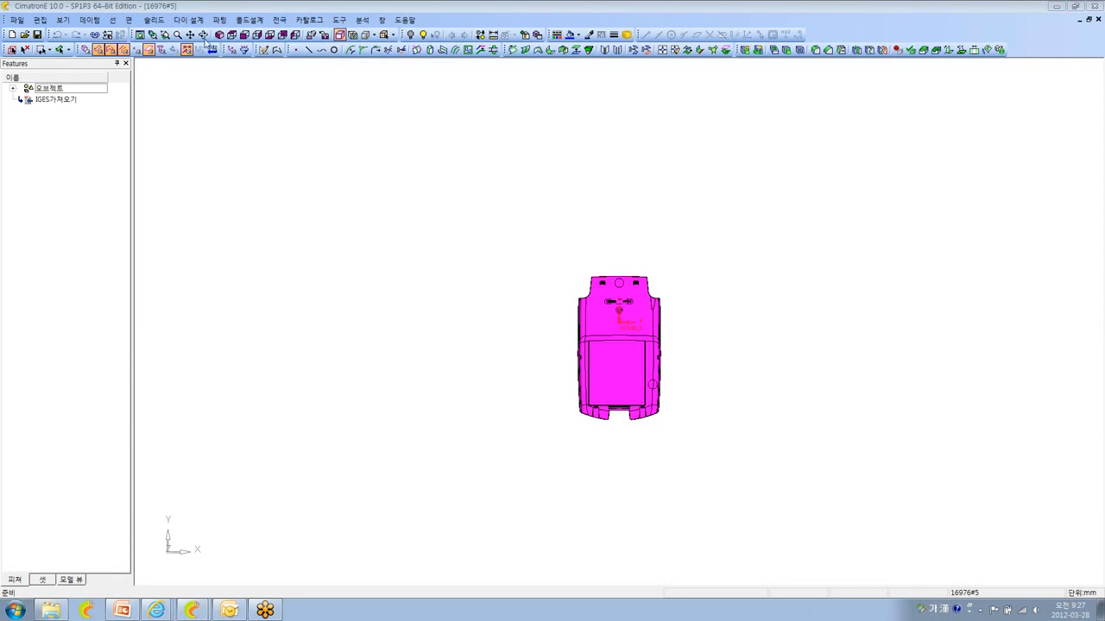
- Run the entity check (엔티티 검사 및 정정) on all entities of the imported cover and close it without correcting
{"action": "left_click", "coordinate": [221, 35]}
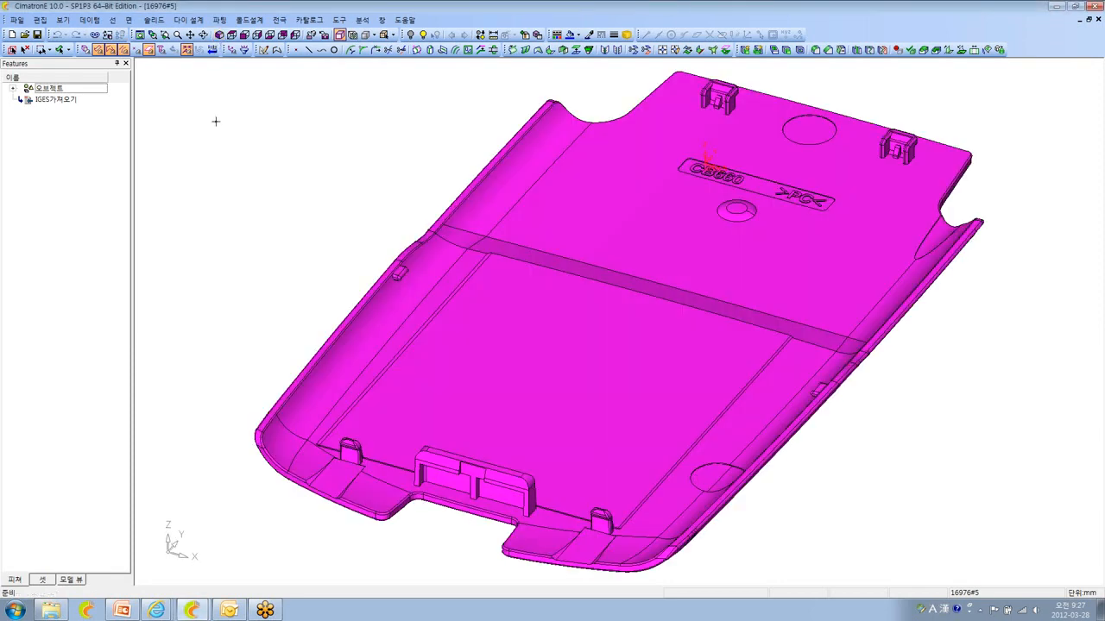
{"action": "scroll", "coordinate": [420, 175], "scroll_direction": "down", "scroll_amount": 3}
{"action": "left_click_drag", "start_coordinate": [419, 175], "coordinate": [449, 216], "text": "ctrl"}
{"action": "scroll", "coordinate": [420, 176], "scroll_direction": "up", "scroll_amount": 1}
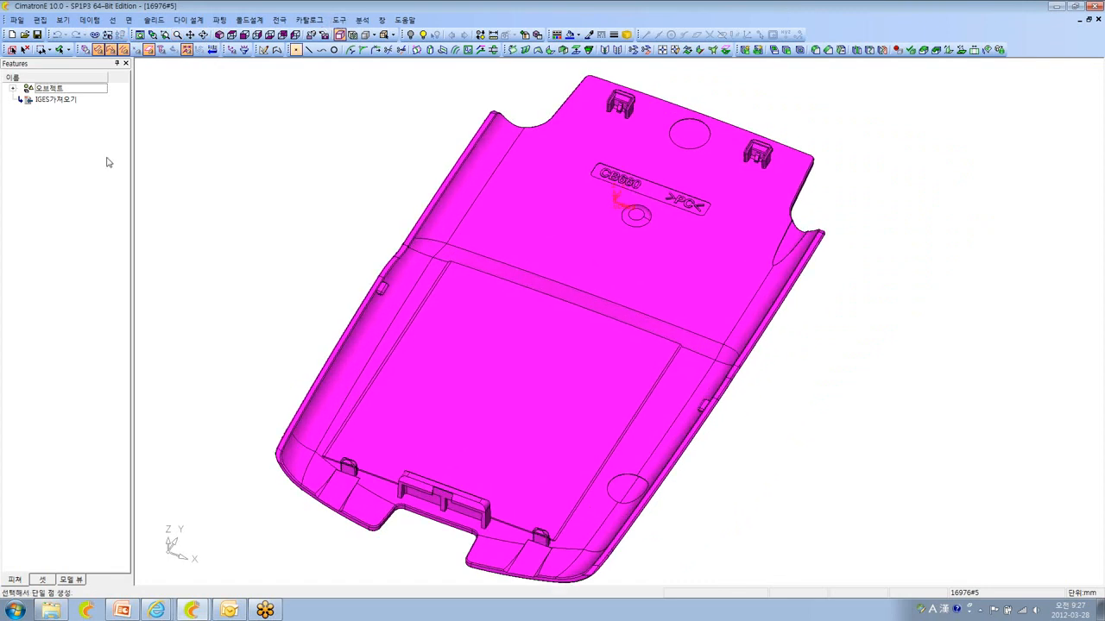
{"action": "left_click", "coordinate": [43, 579]}
{"action": "left_click", "coordinate": [341, 21]}
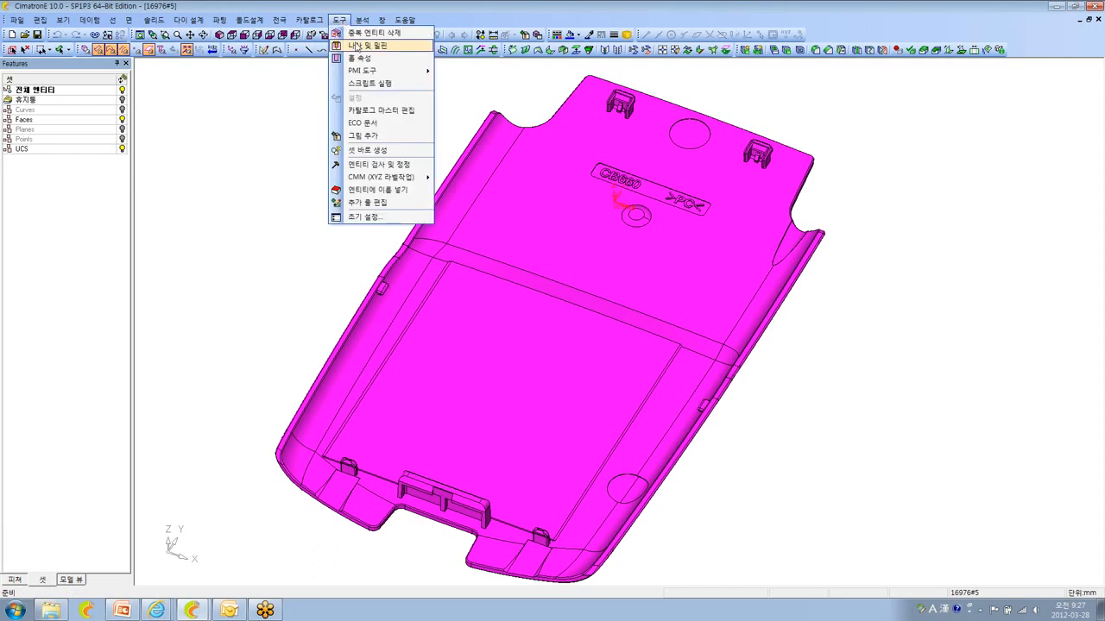
{"action": "left_click", "coordinate": [386, 167]}
{"action": "left_click", "coordinate": [13, 50]}
{"action": "left_click", "coordinate": [120, 254]}
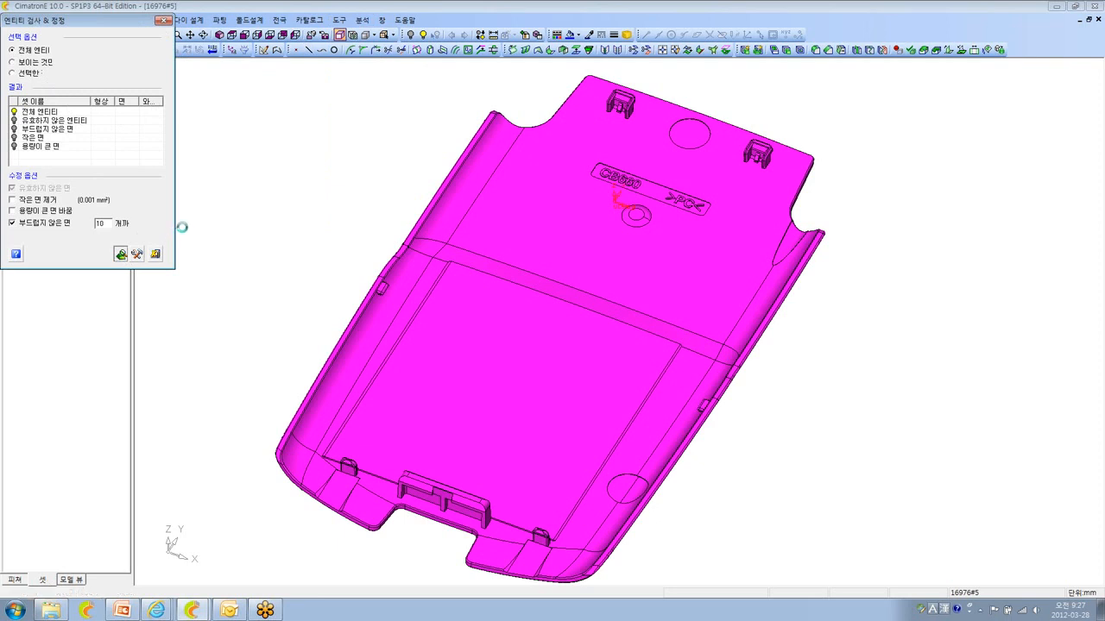
{"action": "left_click", "coordinate": [172, 169]}
{"action": "left_click_drag", "start_coordinate": [130, 19], "coordinate": [179, 68]}
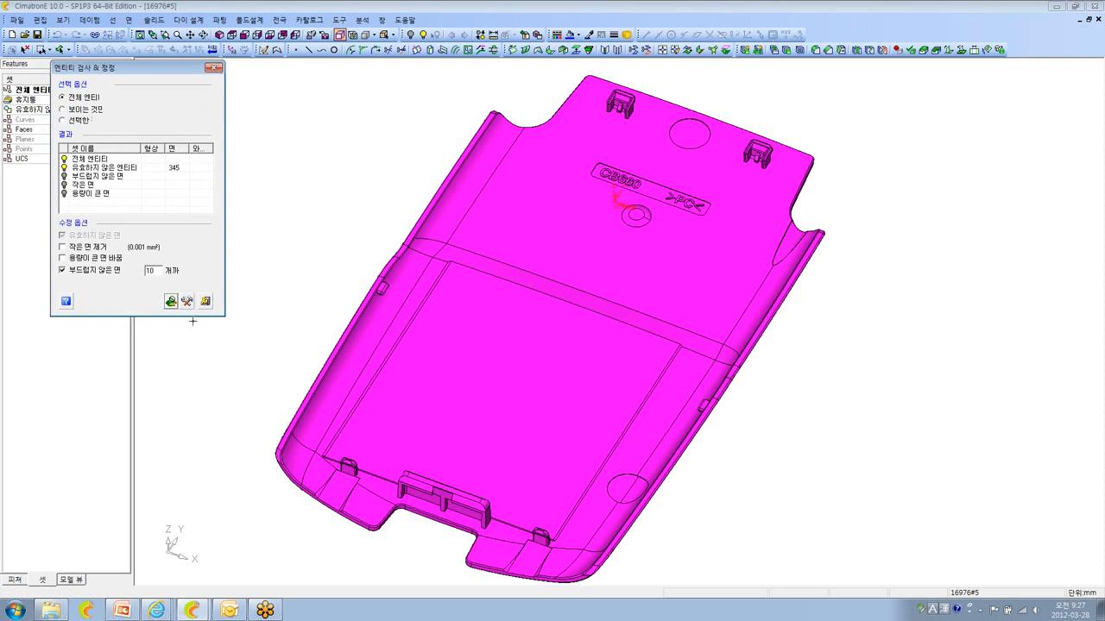
{"action": "left_click", "coordinate": [214, 67]}
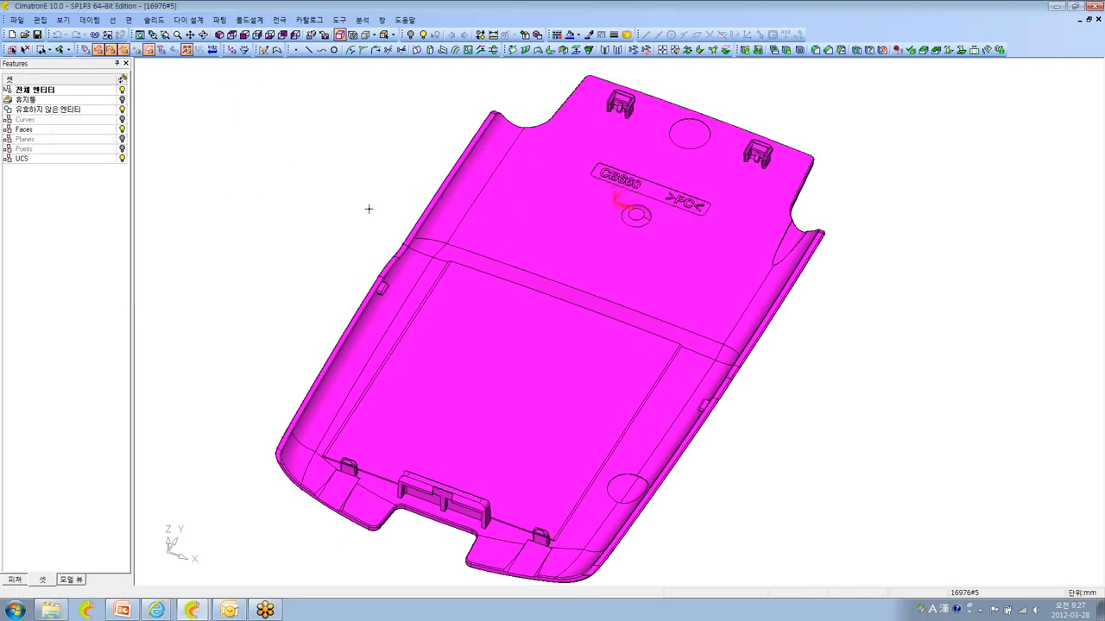
- Show only the invalid entities set (유효하지 않은 엔티티) and examine its faces from a low tilted angle
{"action": "left_click", "coordinate": [122, 90]}
{"action": "left_click", "coordinate": [123, 109]}
{"action": "scroll", "coordinate": [552, 272], "scroll_direction": "down", "scroll_amount": 1}
{"action": "left_click_drag", "start_coordinate": [552, 272], "coordinate": [580, 217], "text": "ctrl"}
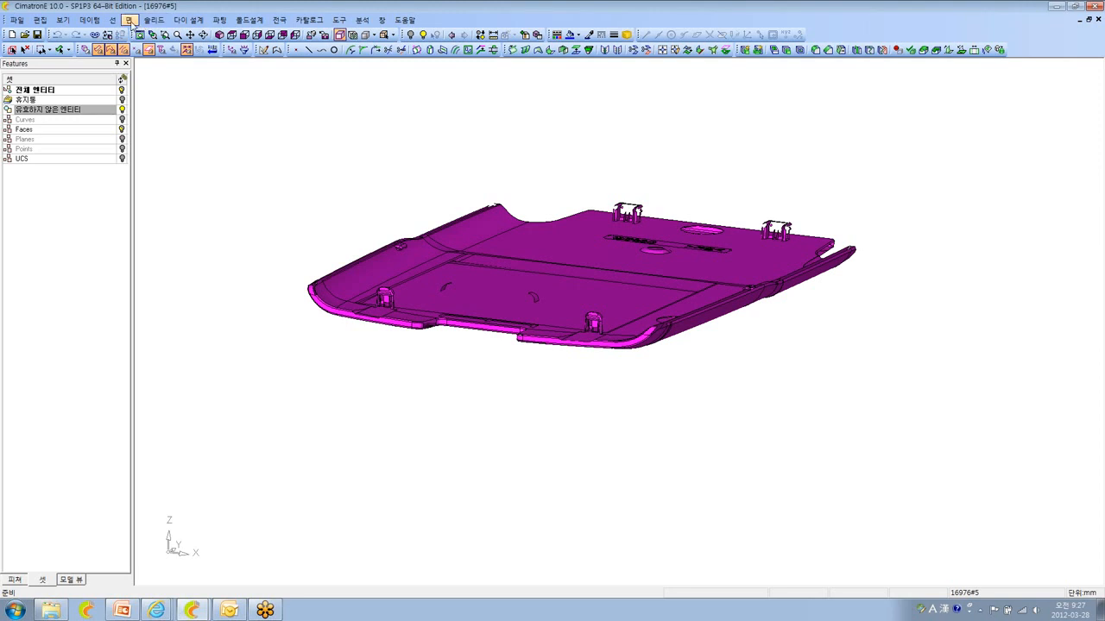
- Modify the small curved face near the middle of the cover with the sketcher, keeping its boundary sketch as it is
{"action": "left_click", "coordinate": [129, 20]}
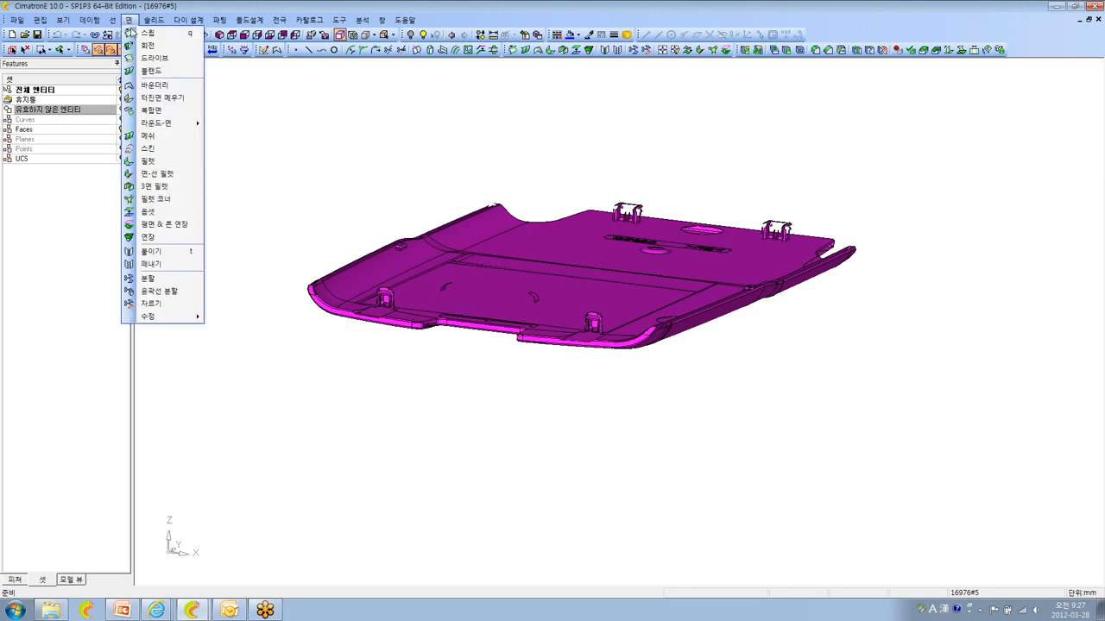
{"action": "mouse_move", "coordinate": [164, 316]}
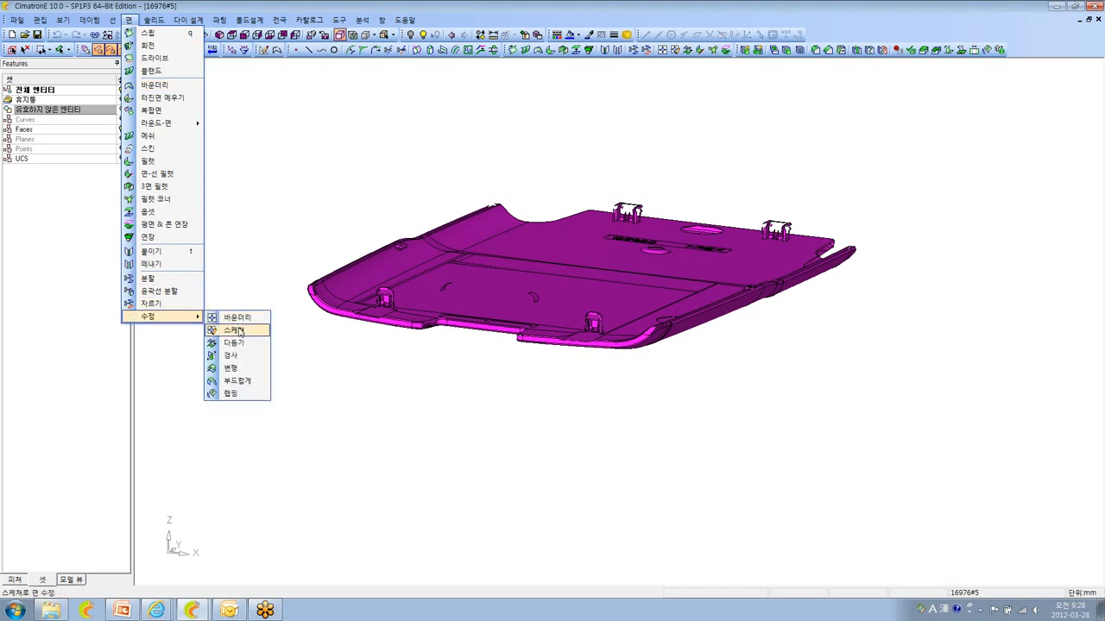
{"action": "left_click", "coordinate": [239, 332]}
{"action": "scroll", "coordinate": [595, 345], "scroll_direction": "up", "scroll_amount": 3}
{"action": "scroll", "coordinate": [491, 285], "scroll_direction": "up", "scroll_amount": 2}
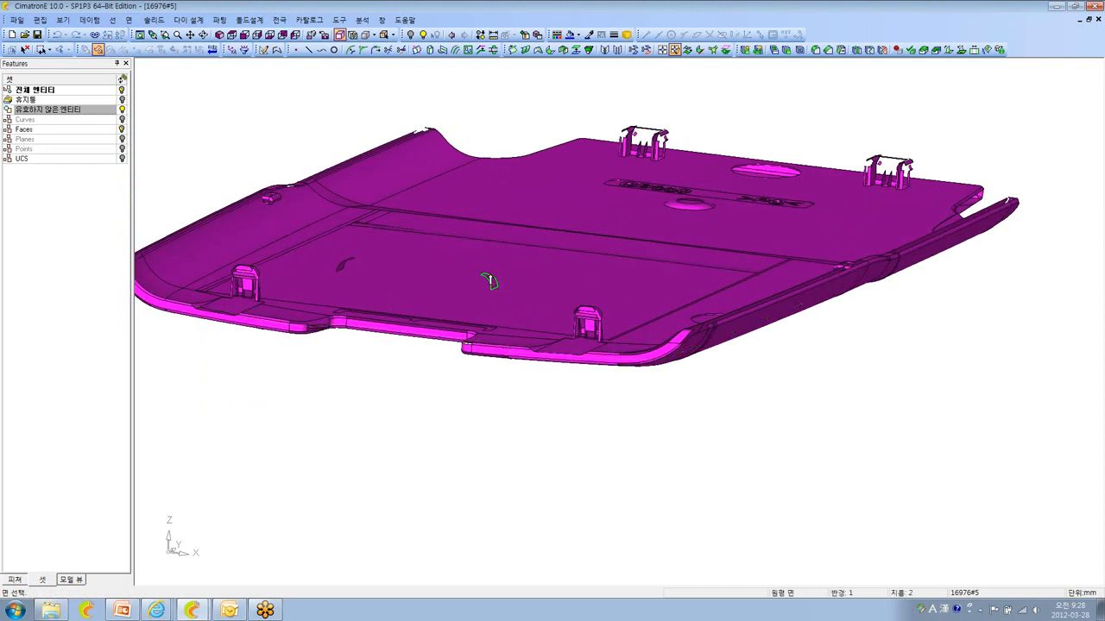
{"action": "left_click", "coordinate": [491, 285]}
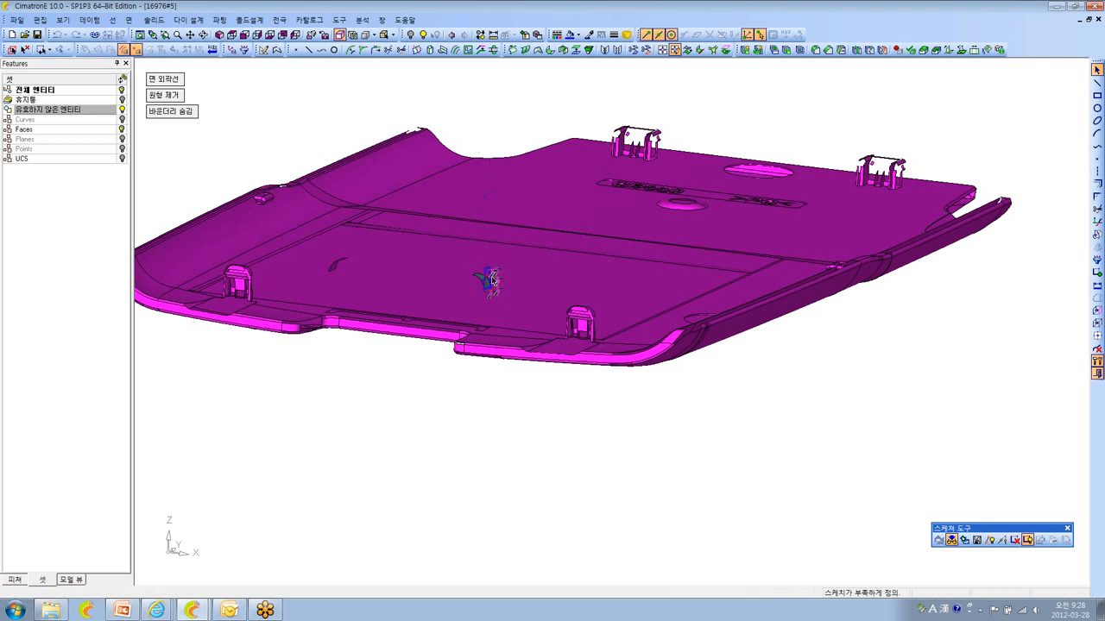
{"action": "right_click", "coordinate": [499, 115]}
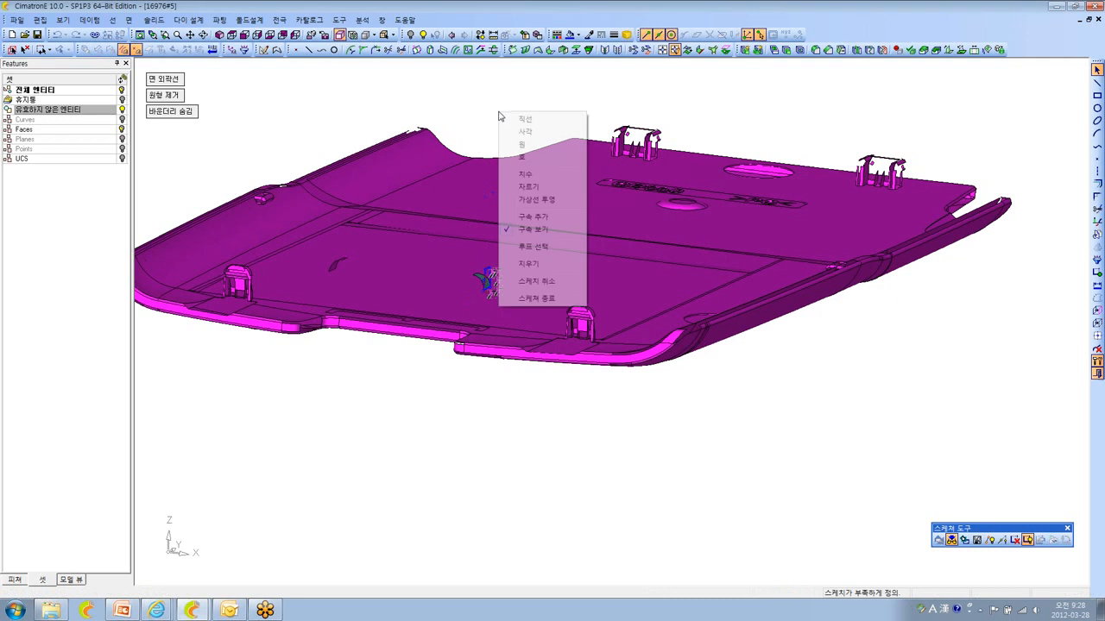
{"action": "left_click", "coordinate": [547, 300]}
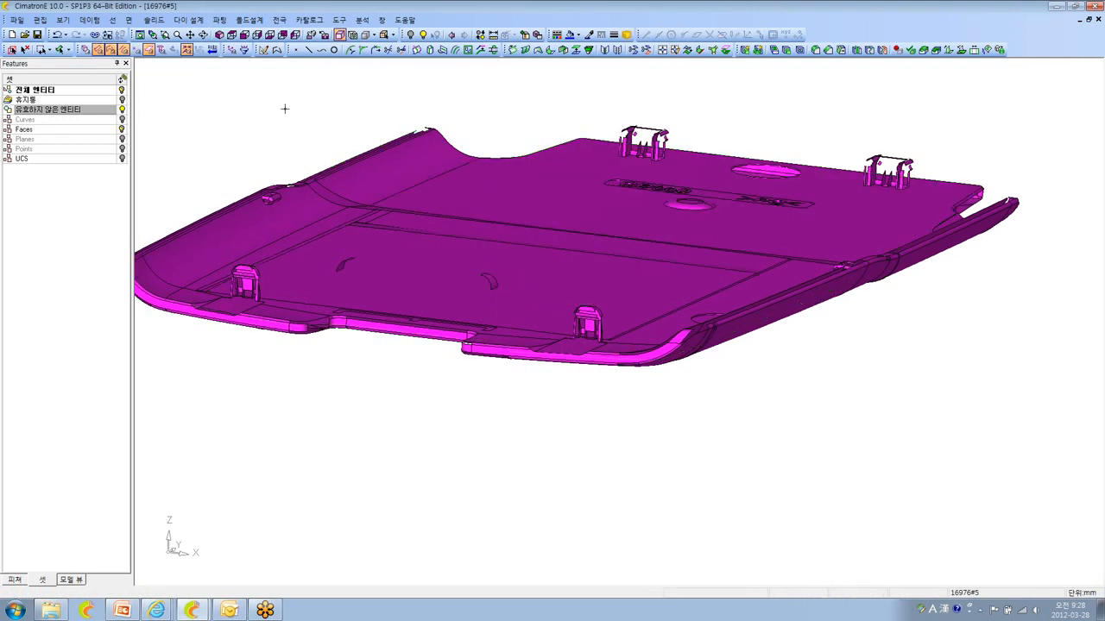
- Repeat the entity check on all entities after the face modification and close the check
{"action": "left_click", "coordinate": [344, 21]}
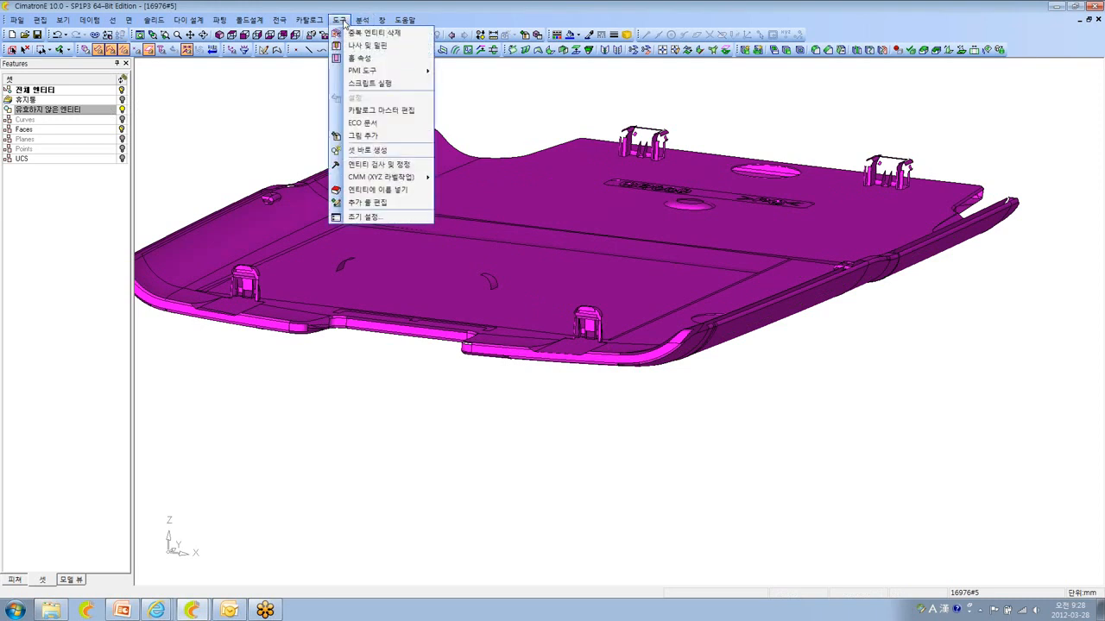
{"action": "left_click", "coordinate": [368, 151]}
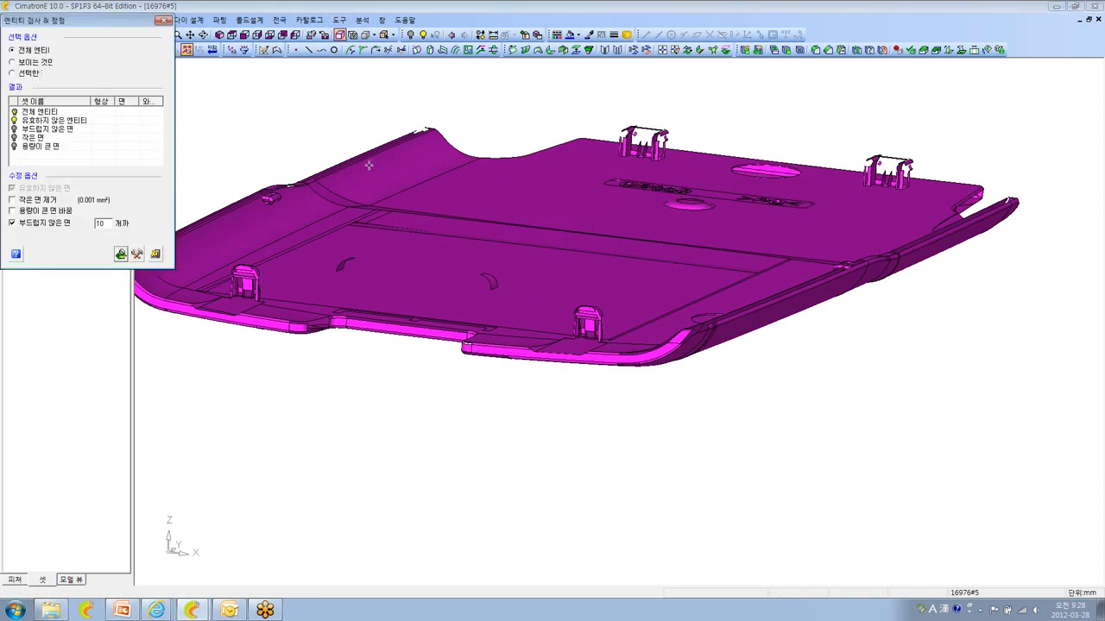
{"action": "left_click", "coordinate": [121, 254]}
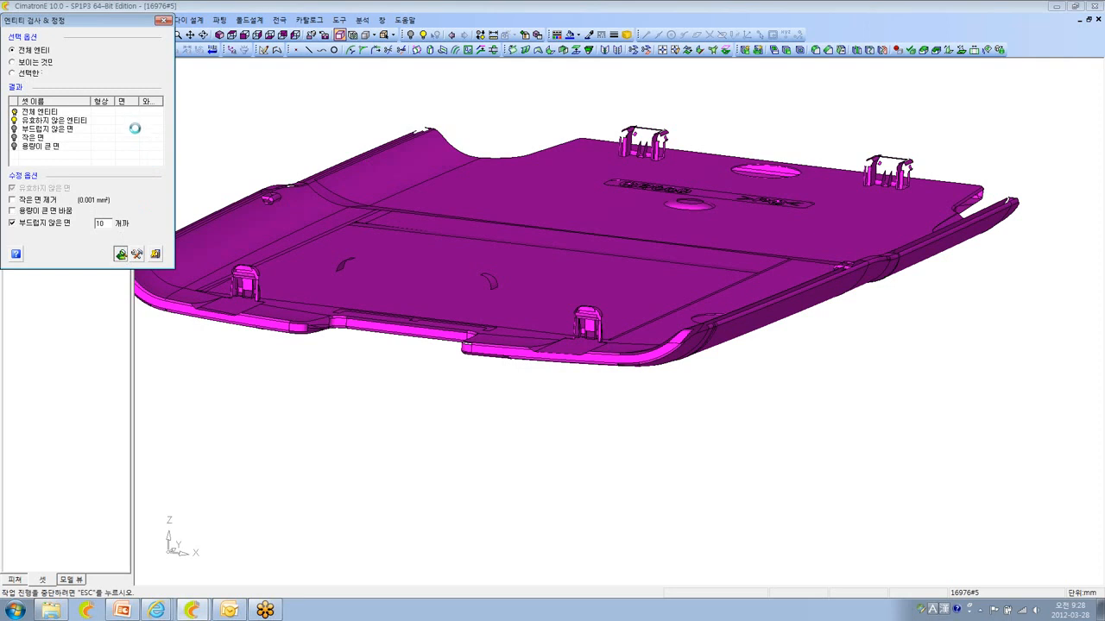
{"action": "left_click", "coordinate": [168, 176]}
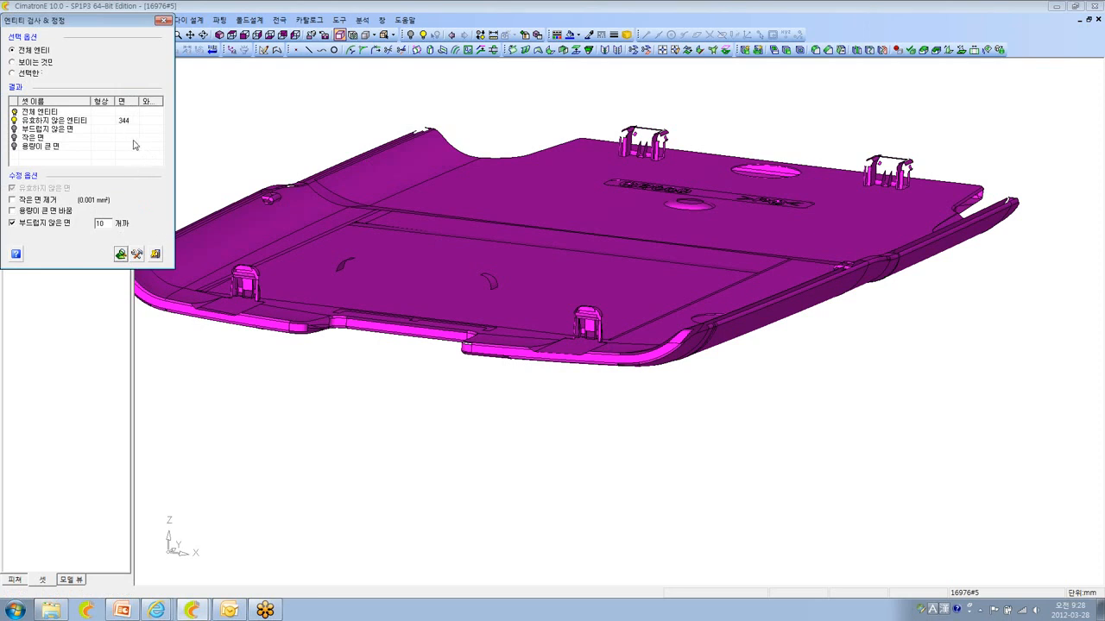
{"action": "left_click", "coordinate": [162, 23]}
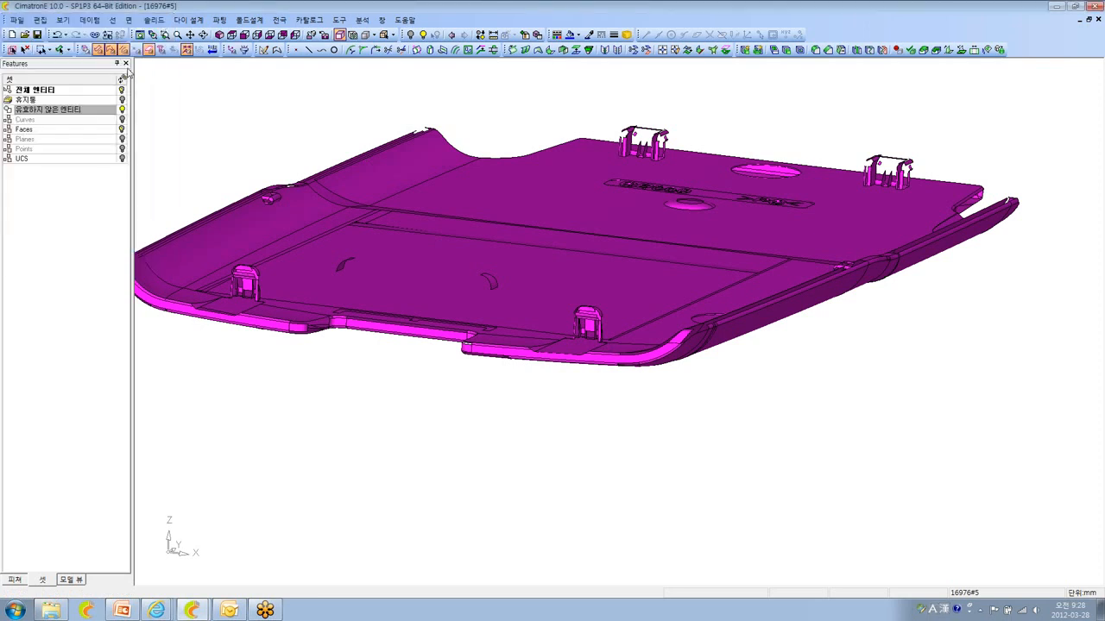
- Show the whole entity set of the cover, and return to only the invalid entities set
{"action": "left_click", "coordinate": [122, 90]}
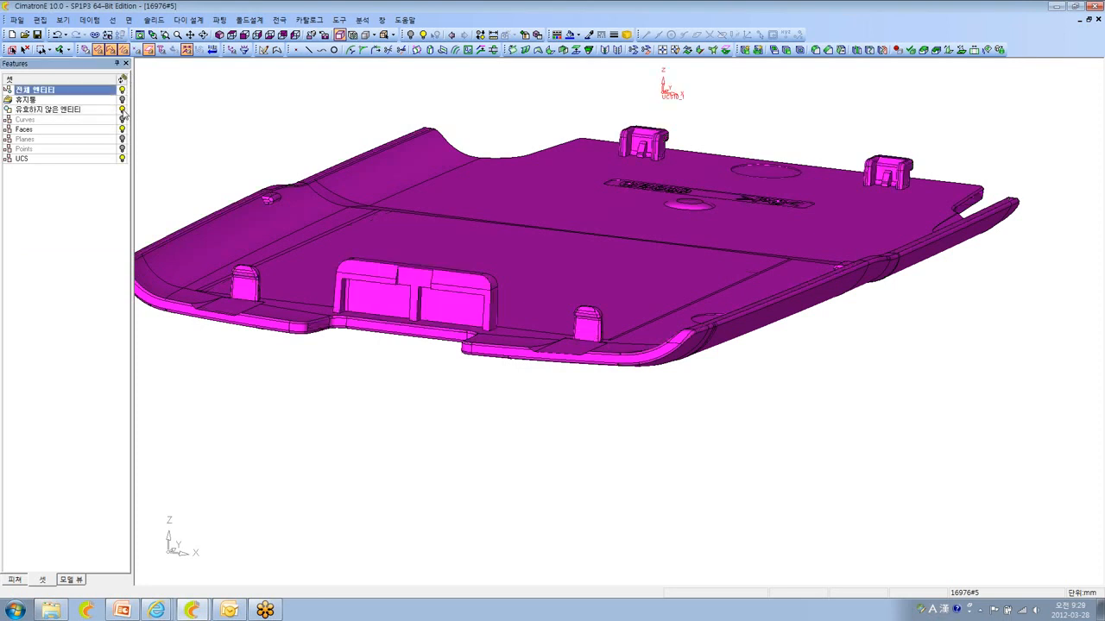
{"action": "left_click", "coordinate": [123, 111]}
{"action": "left_click", "coordinate": [121, 90]}
{"action": "left_click", "coordinate": [122, 90]}
{"action": "left_click", "coordinate": [123, 110]}
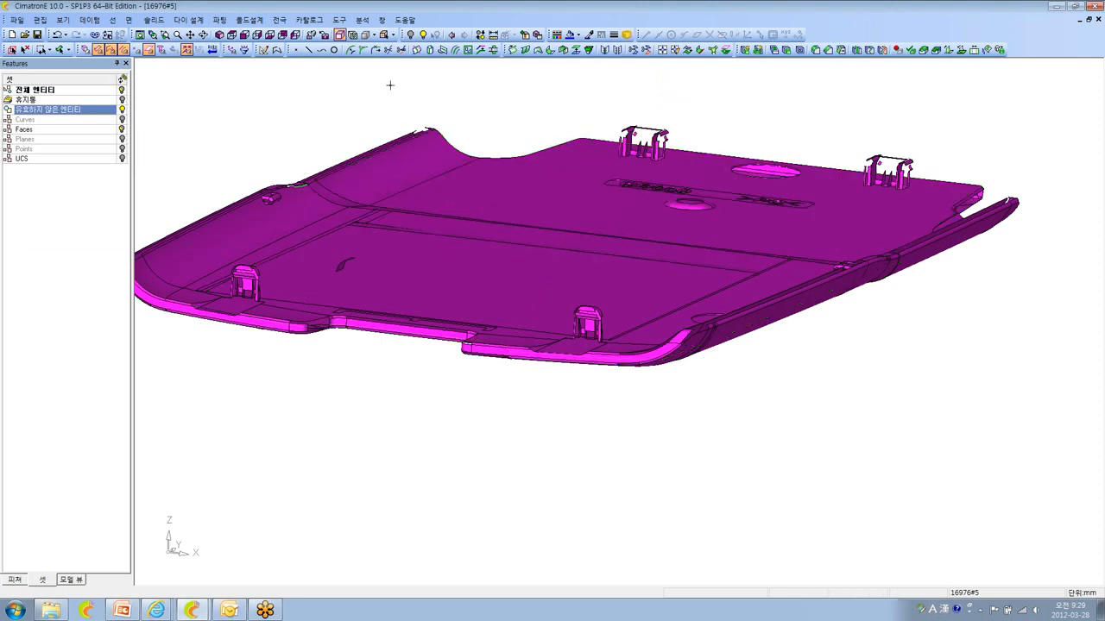
- Invert the hidden and shown entities to examine the valid faces, invert back and show the whole entity set
{"action": "left_click", "coordinate": [482, 36]}
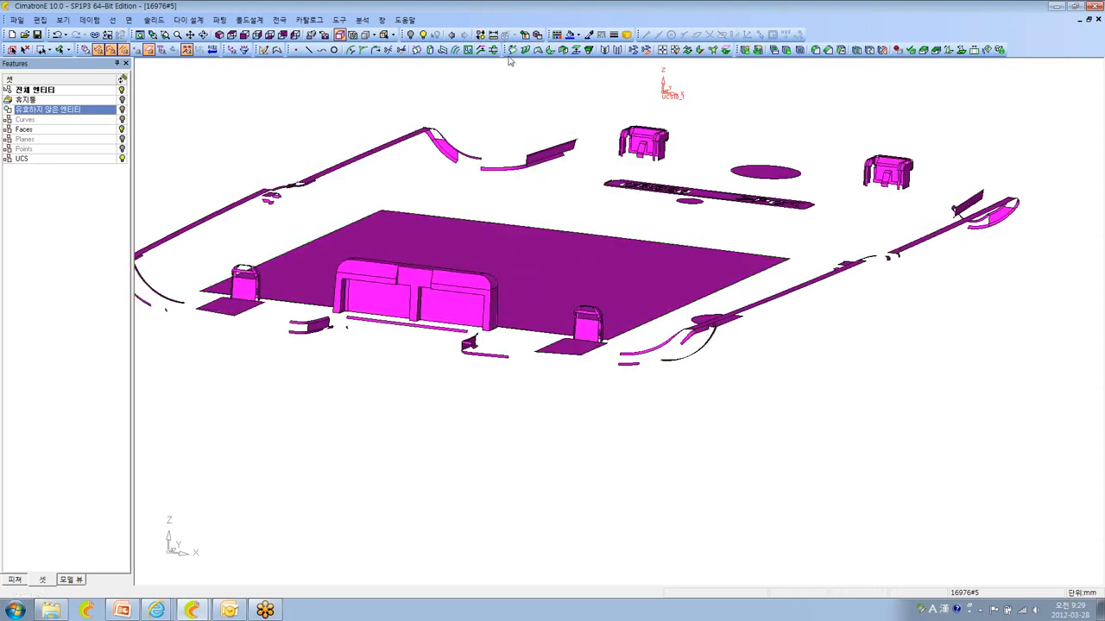
{"action": "left_click", "coordinate": [482, 36]}
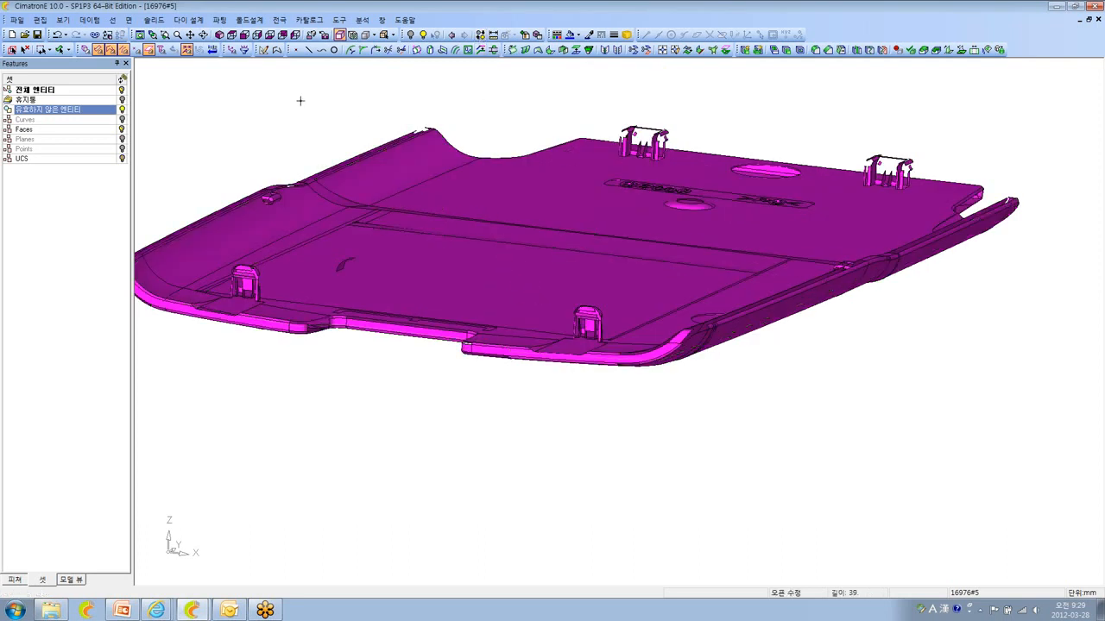
{"action": "left_click", "coordinate": [123, 90]}
{"action": "left_click", "coordinate": [122, 90]}
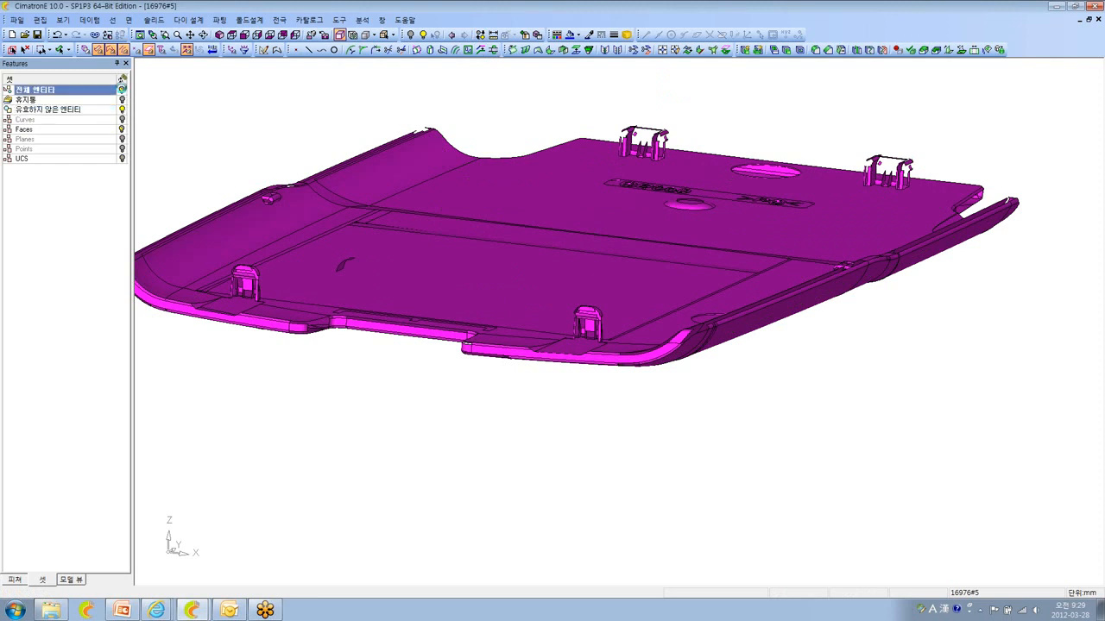
- Run the entity check once more with the whole cover shown and exit the check
{"action": "left_click", "coordinate": [340, 19]}
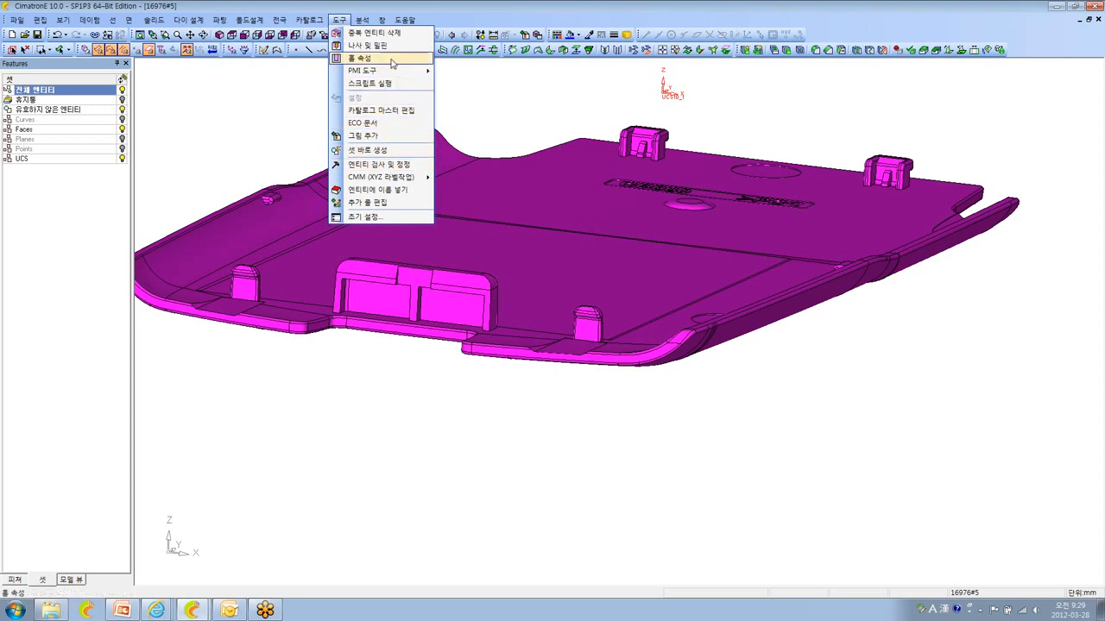
{"action": "left_click", "coordinate": [389, 165]}
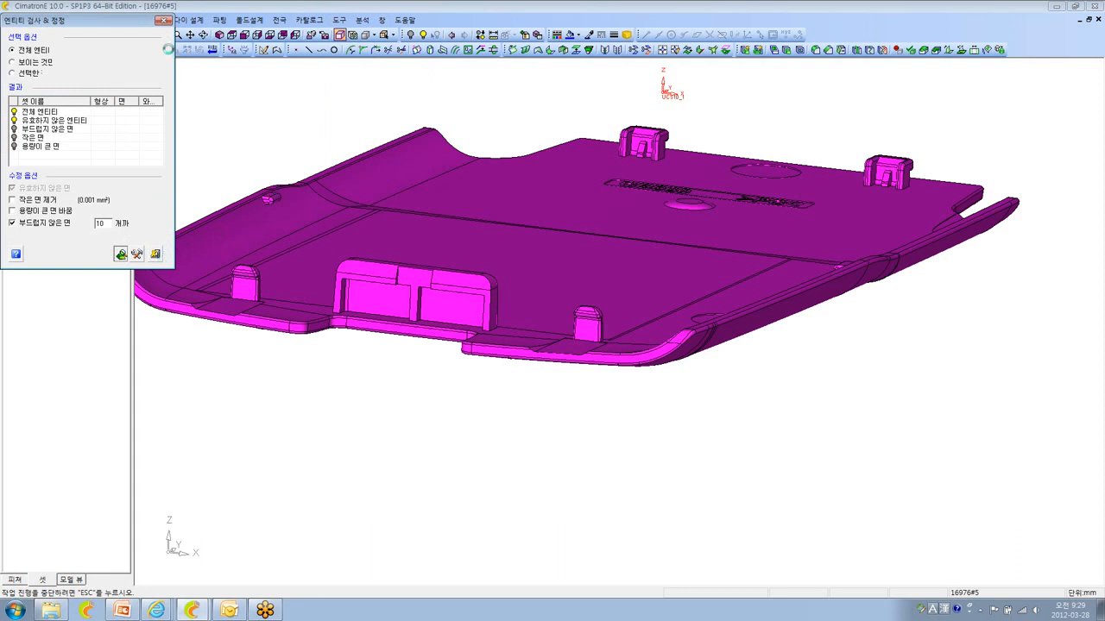
{"action": "left_click", "coordinate": [157, 256]}
{"action": "left_click", "coordinate": [154, 173]}
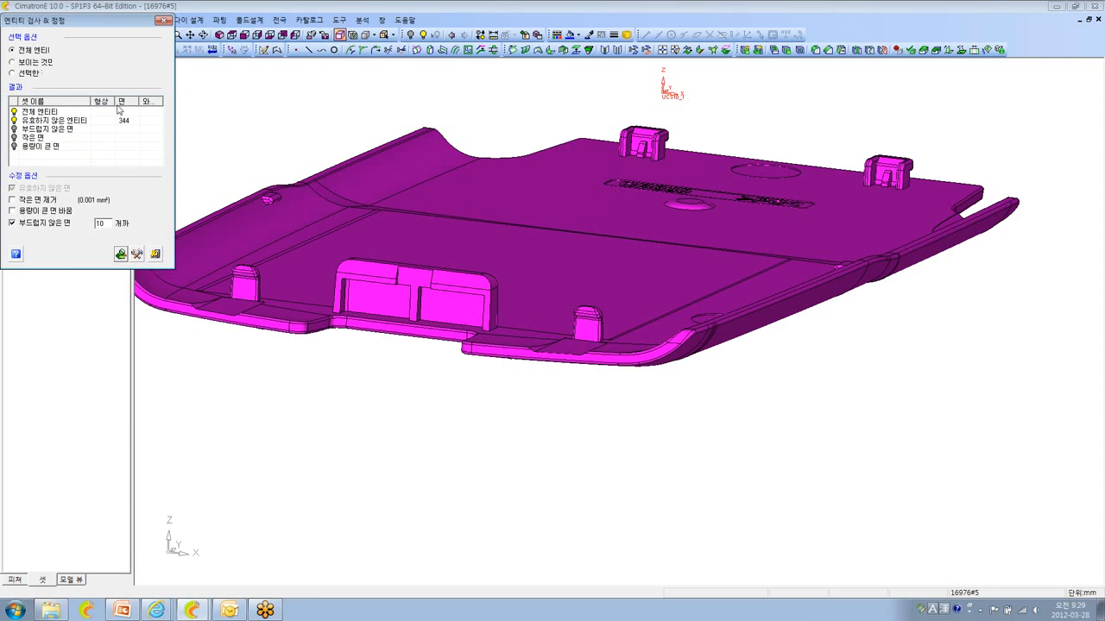
{"action": "left_click", "coordinate": [155, 256]}
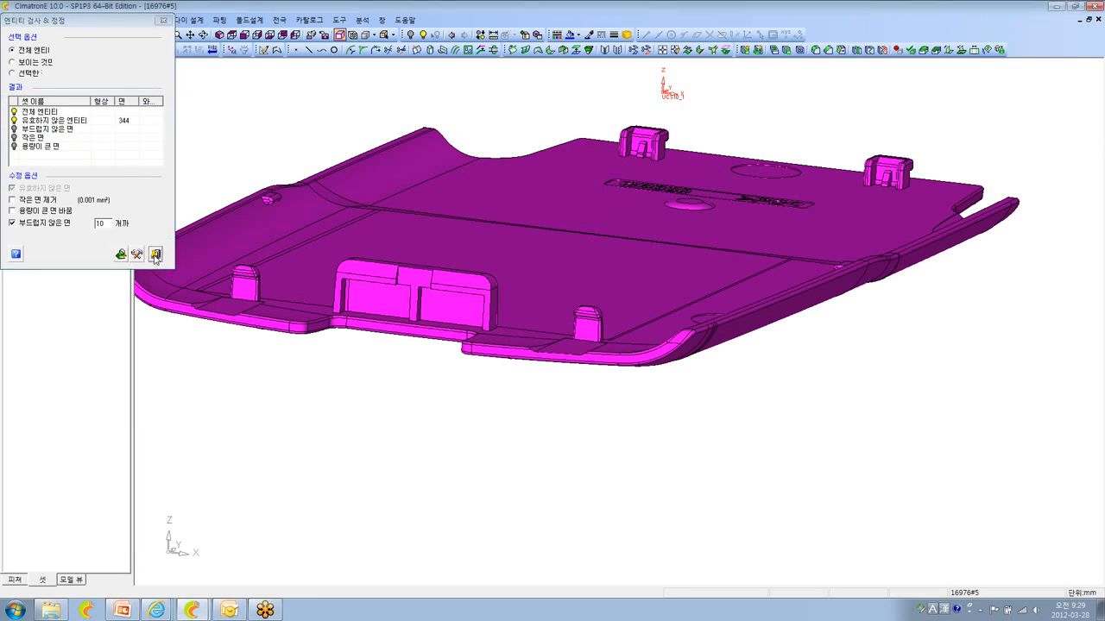
- Bring the boundary of the large flat rectangular face inside the cover into the sketcher and finish the sketch
{"action": "left_click", "coordinate": [130, 19]}
{"action": "mouse_move", "coordinate": [163, 321]}
{"action": "left_click", "coordinate": [233, 329]}
{"action": "left_click", "coordinate": [519, 255]}
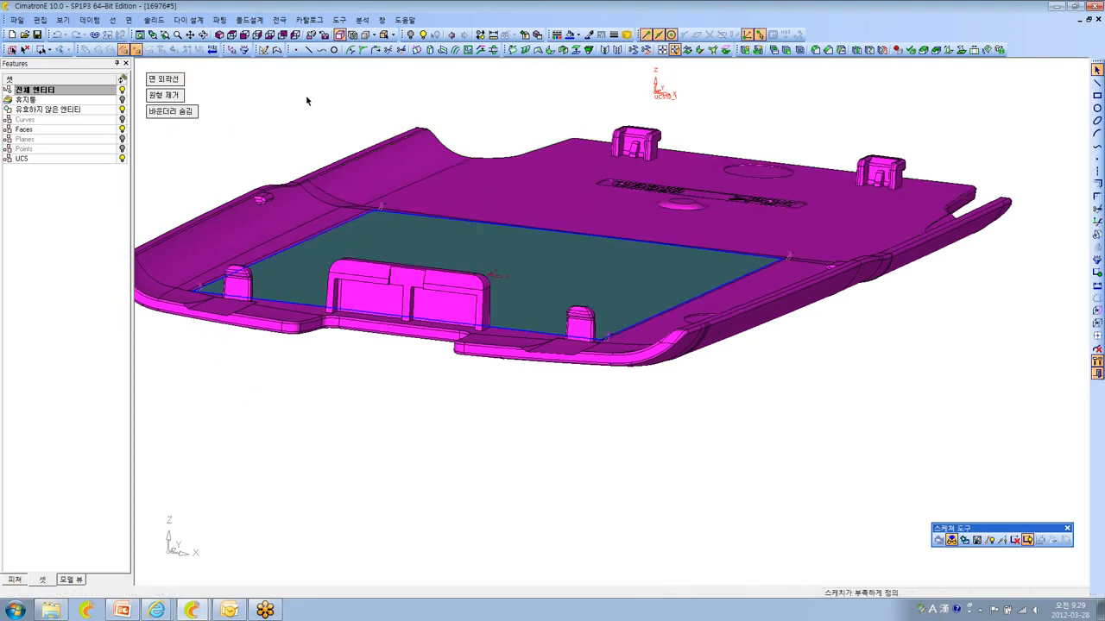
{"action": "right_click", "coordinate": [312, 100]}
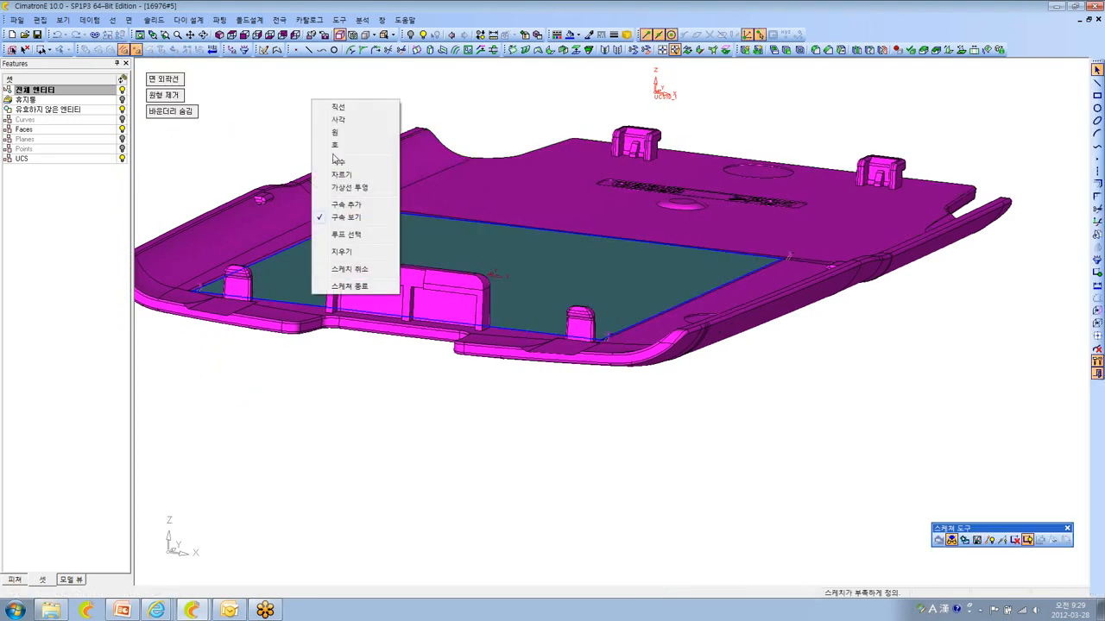
{"action": "left_click", "coordinate": [360, 286]}
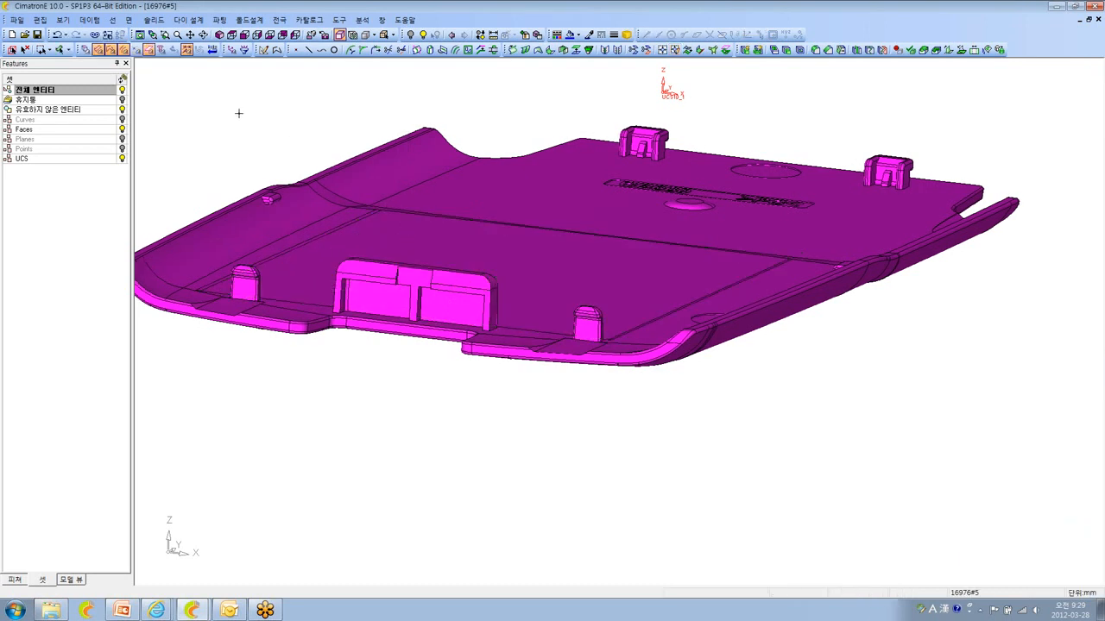
- Run the entity check on all entities of the cover again and close the check
{"action": "left_click", "coordinate": [340, 20]}
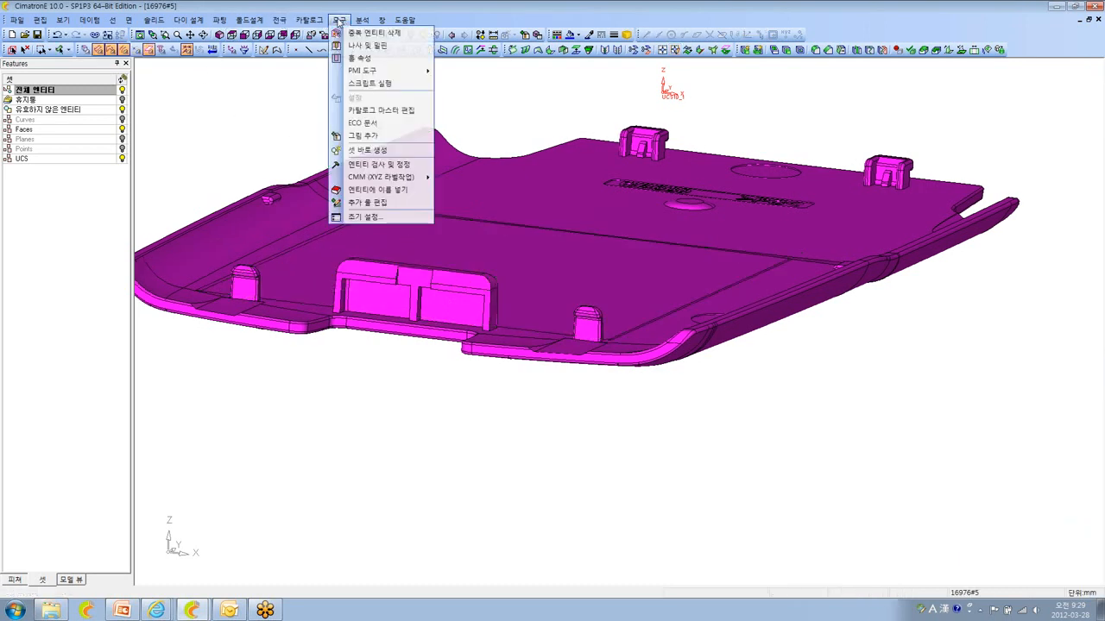
{"action": "left_click", "coordinate": [379, 165]}
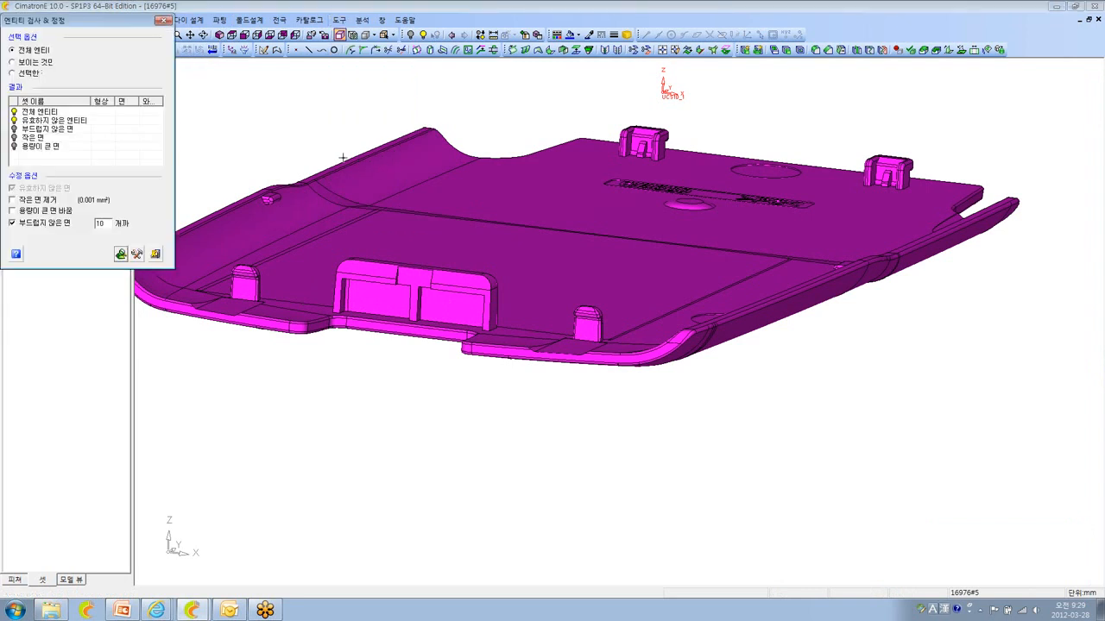
{"action": "left_click", "coordinate": [120, 254]}
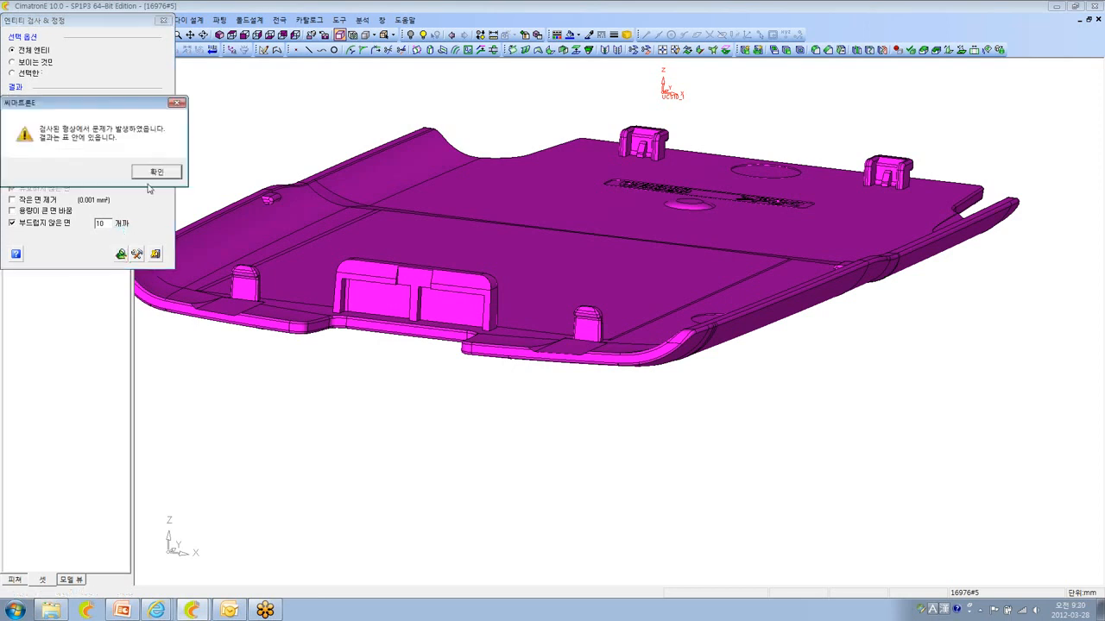
{"action": "left_click", "coordinate": [154, 171]}
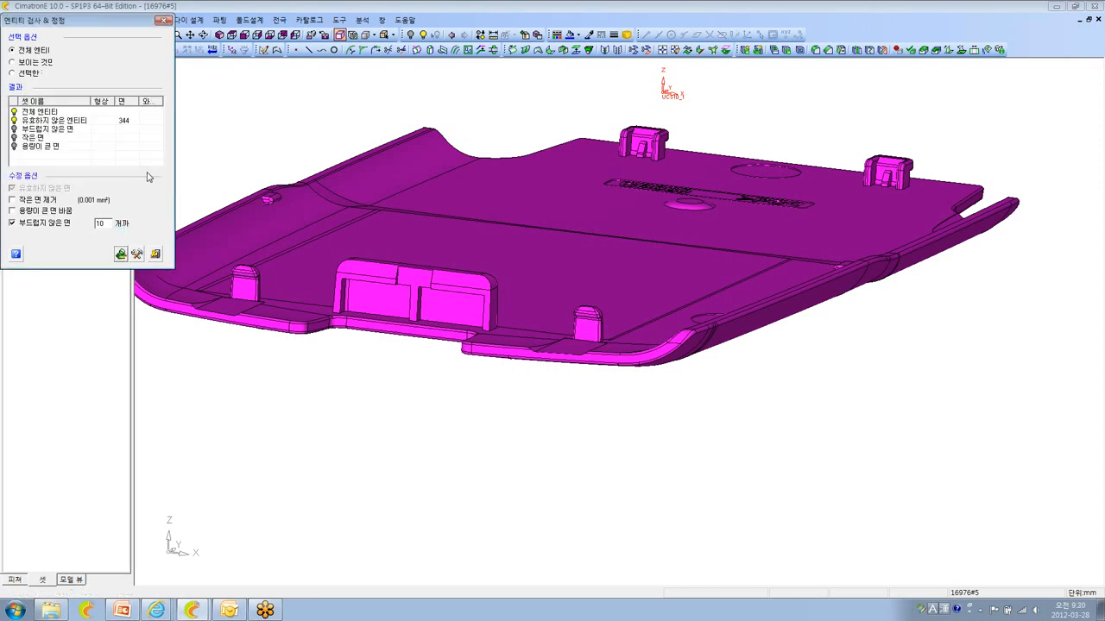
{"action": "left_click", "coordinate": [155, 255]}
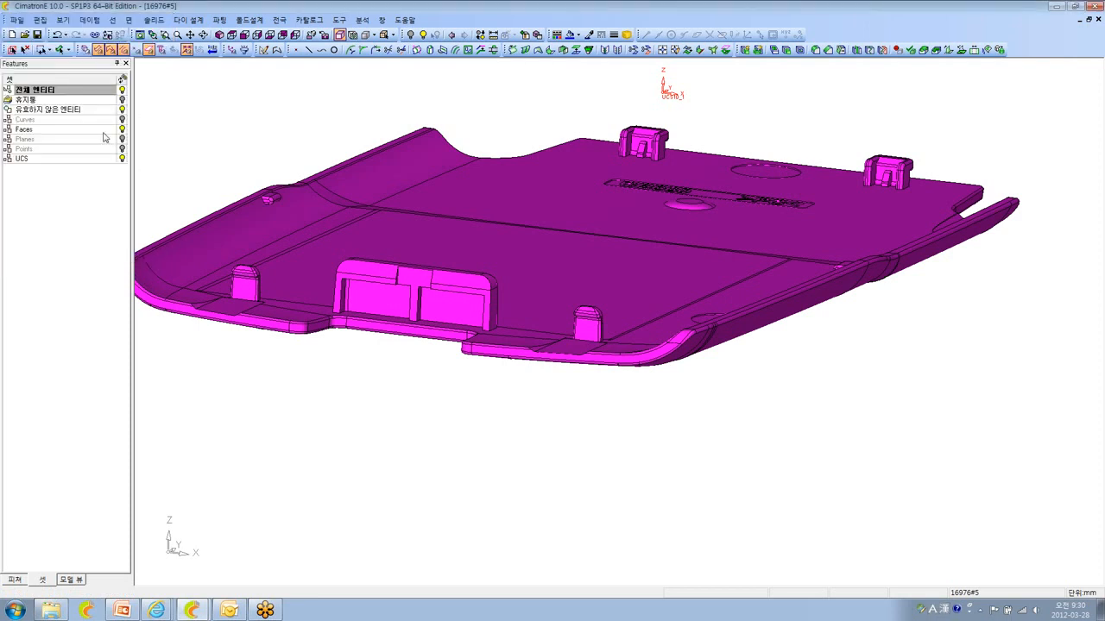
- Show only the invalid entities set and rebuild the small loose curved face through its boundary sketch
{"action": "left_click", "coordinate": [123, 92]}
{"action": "left_click", "coordinate": [122, 110]}
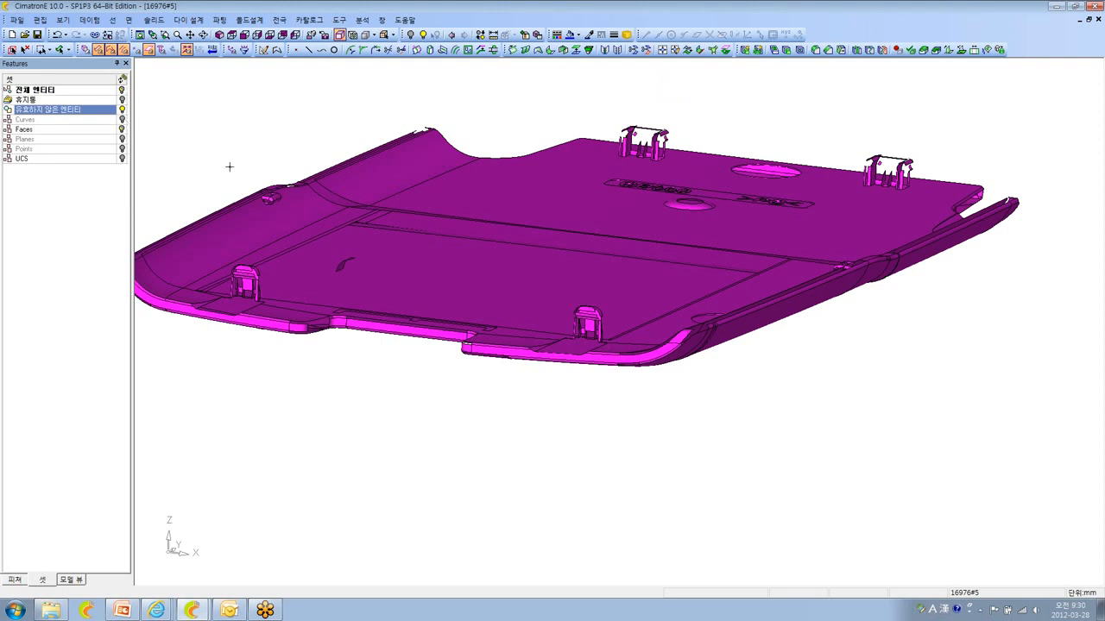
{"action": "left_click_drag", "start_coordinate": [406, 130], "coordinate": [408, 78], "text": "ctrl"}
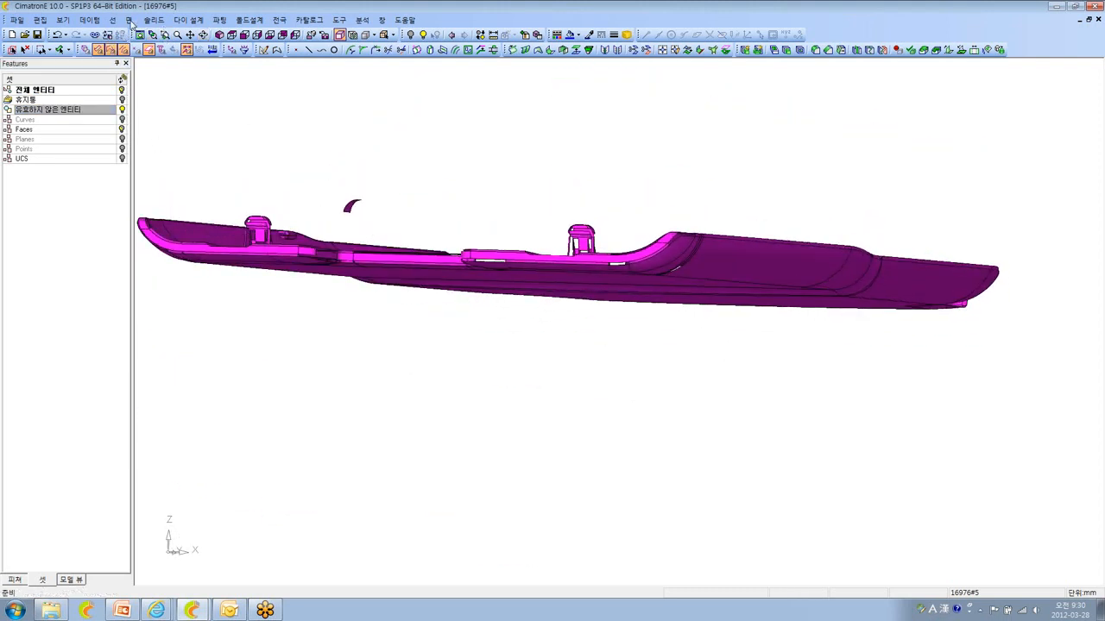
{"action": "left_click", "coordinate": [129, 19]}
{"action": "mouse_move", "coordinate": [191, 321]}
{"action": "left_click", "coordinate": [227, 329]}
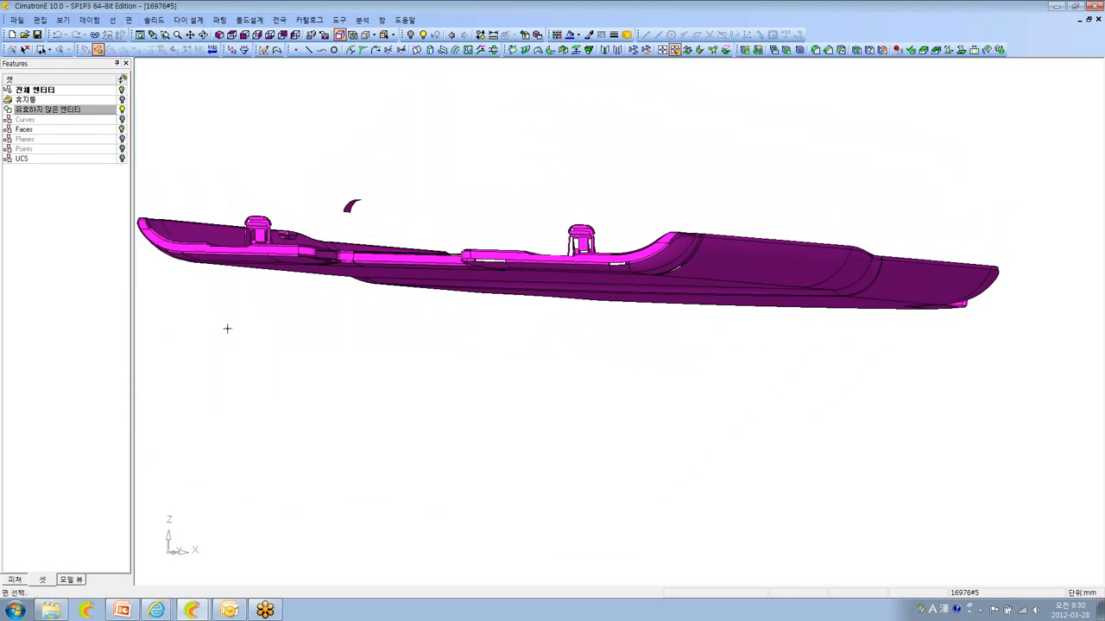
{"action": "left_click", "coordinate": [352, 206]}
{"action": "right_click", "coordinate": [239, 130]}
{"action": "left_click", "coordinate": [274, 317]}
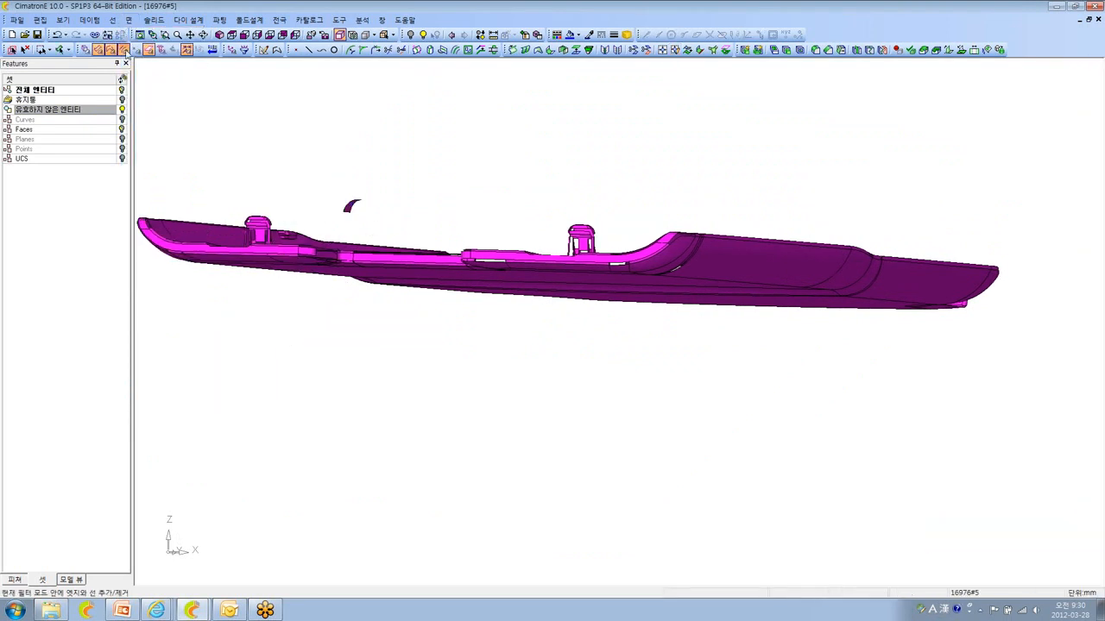
- Repeat the entity check on all entities after rebuilding the small curved face
{"action": "left_click", "coordinate": [341, 20]}
{"action": "left_click", "coordinate": [362, 164]}
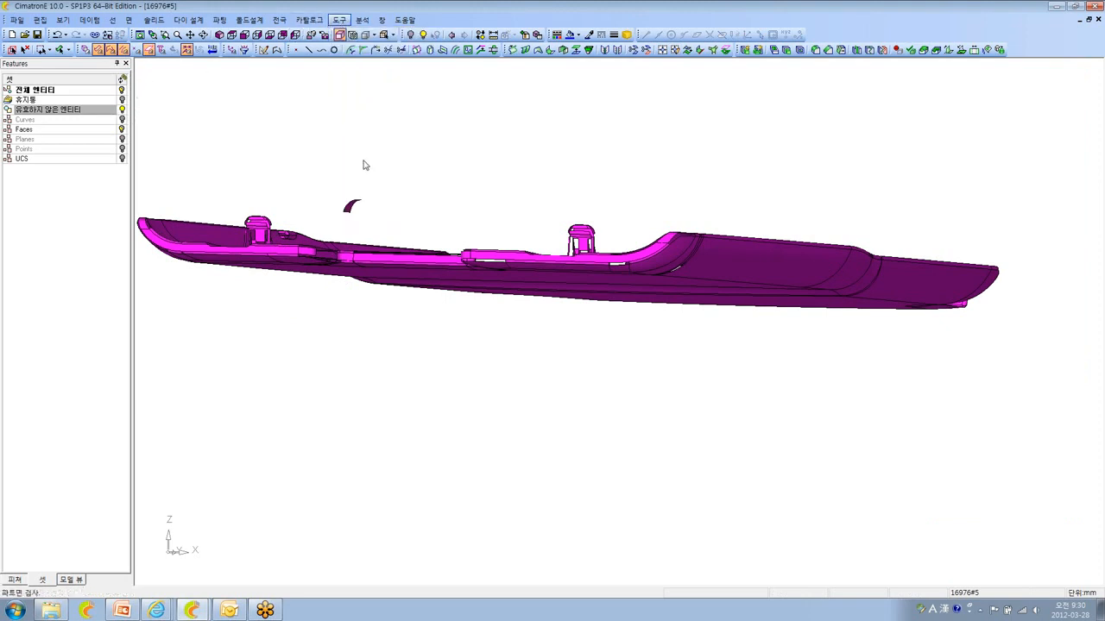
{"action": "left_click", "coordinate": [121, 254]}
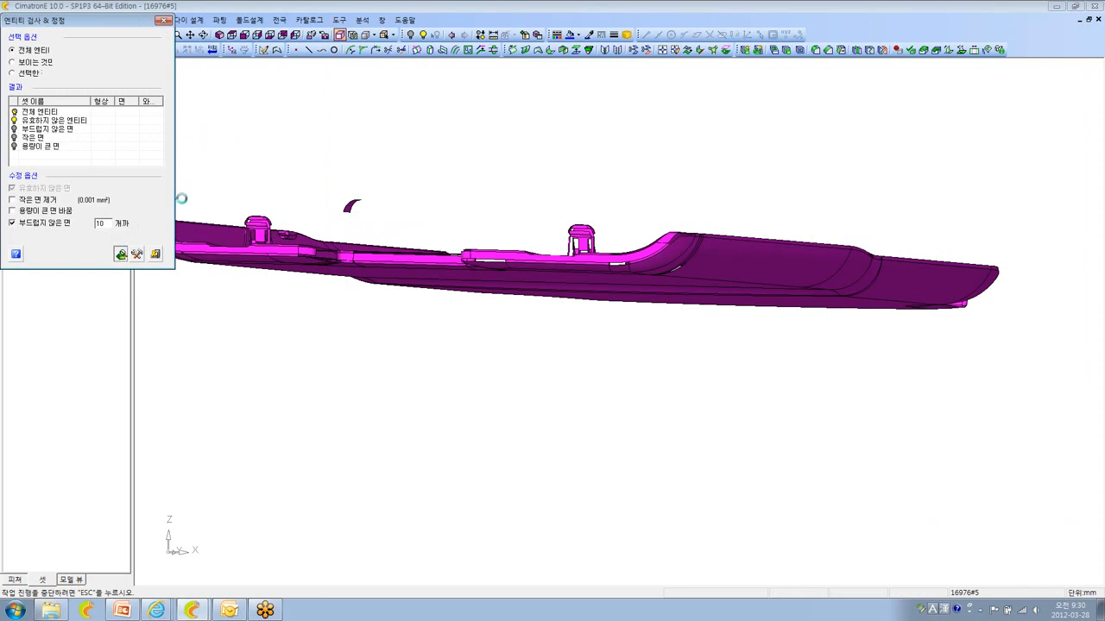
{"action": "left_click", "coordinate": [158, 173]}
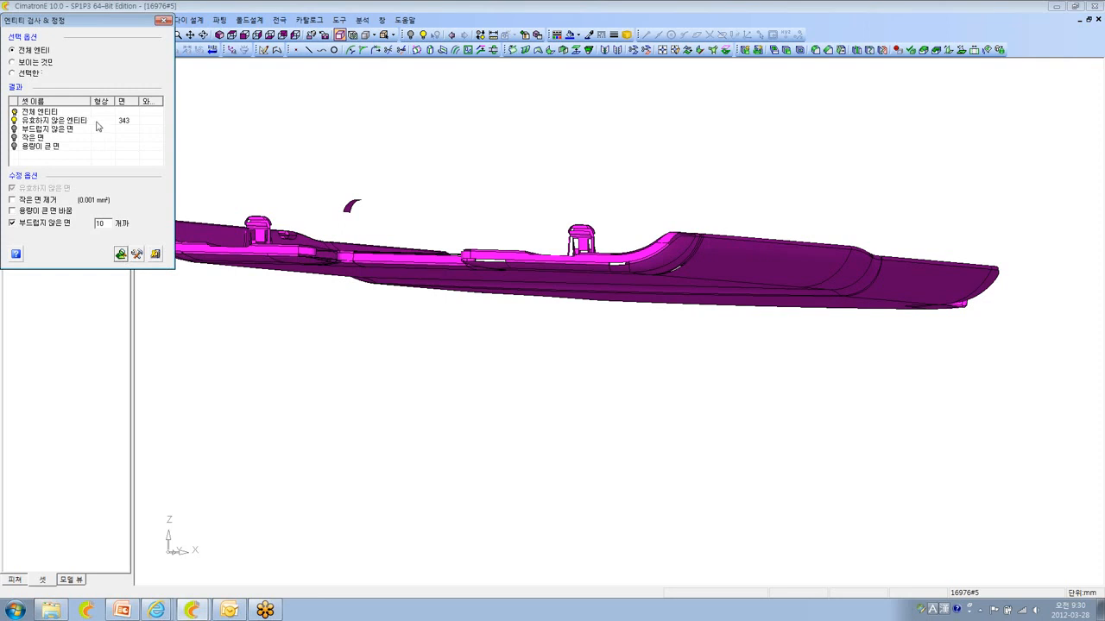
- Uncover the set list behind the check dialog, correct all invalid faces automatically and close the check
{"action": "left_click_drag", "start_coordinate": [145, 25], "coordinate": [214, 102]}
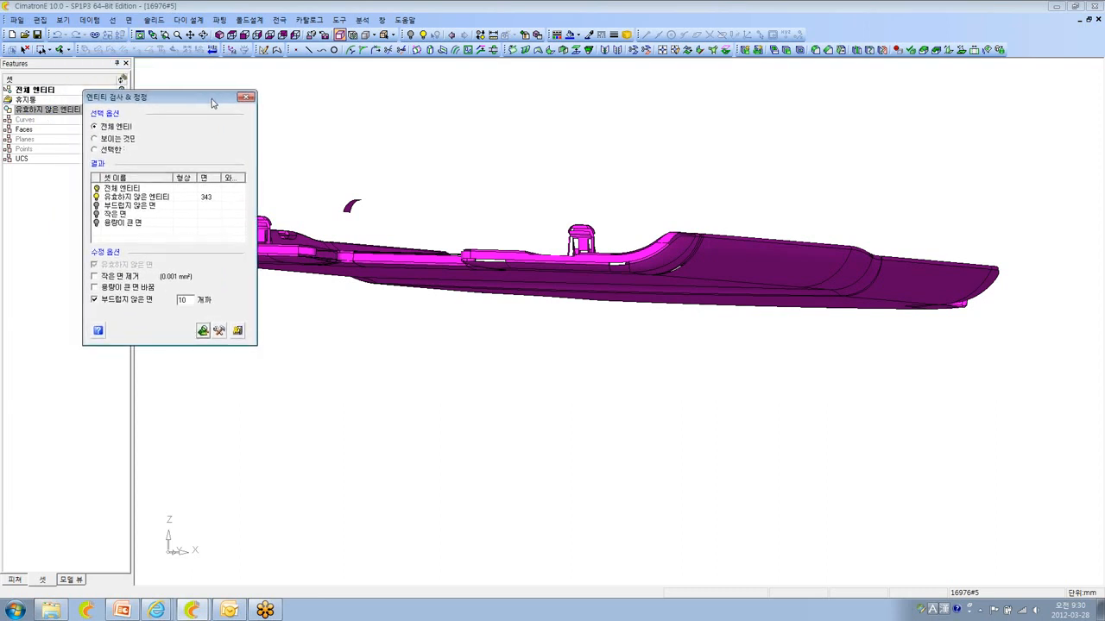
{"action": "left_click_drag", "start_coordinate": [225, 105], "coordinate": [218, 118]}
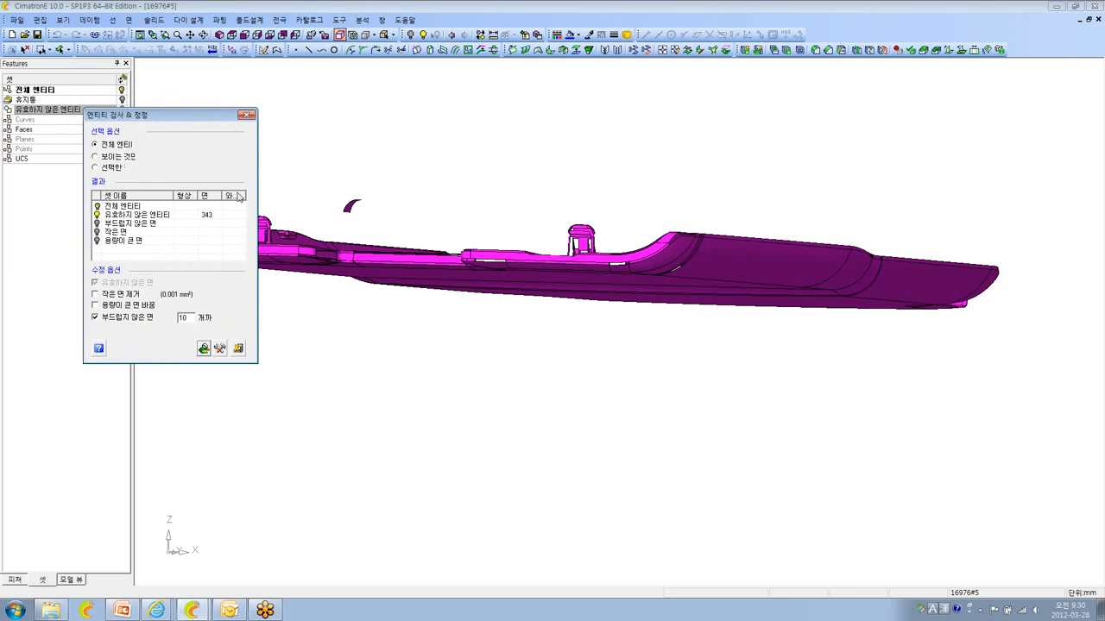
{"action": "left_click", "coordinate": [220, 349]}
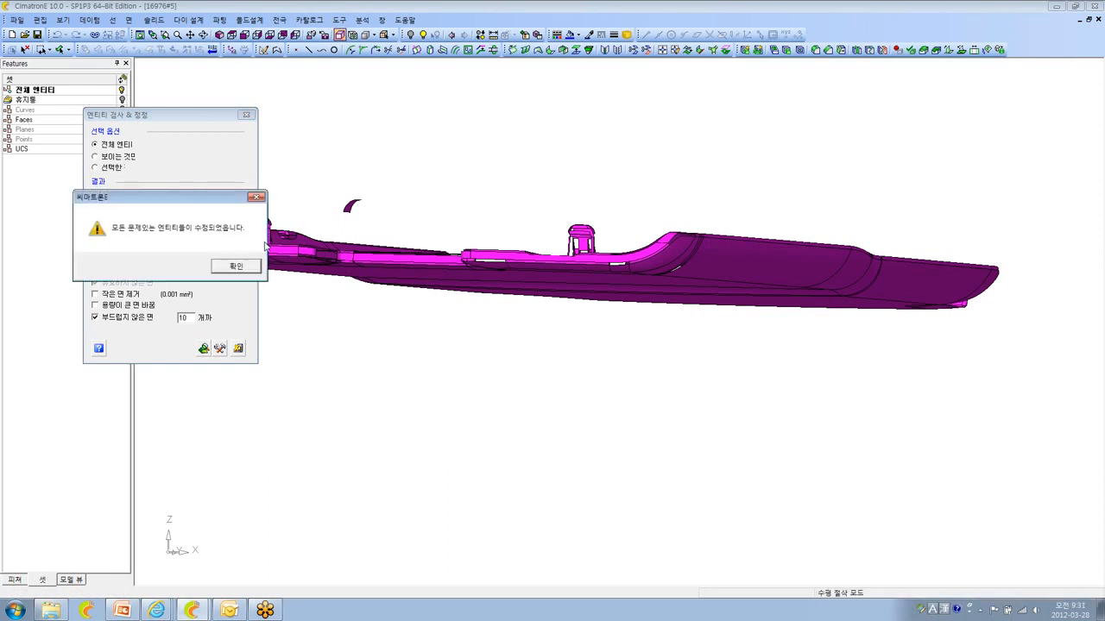
{"action": "left_click", "coordinate": [256, 267]}
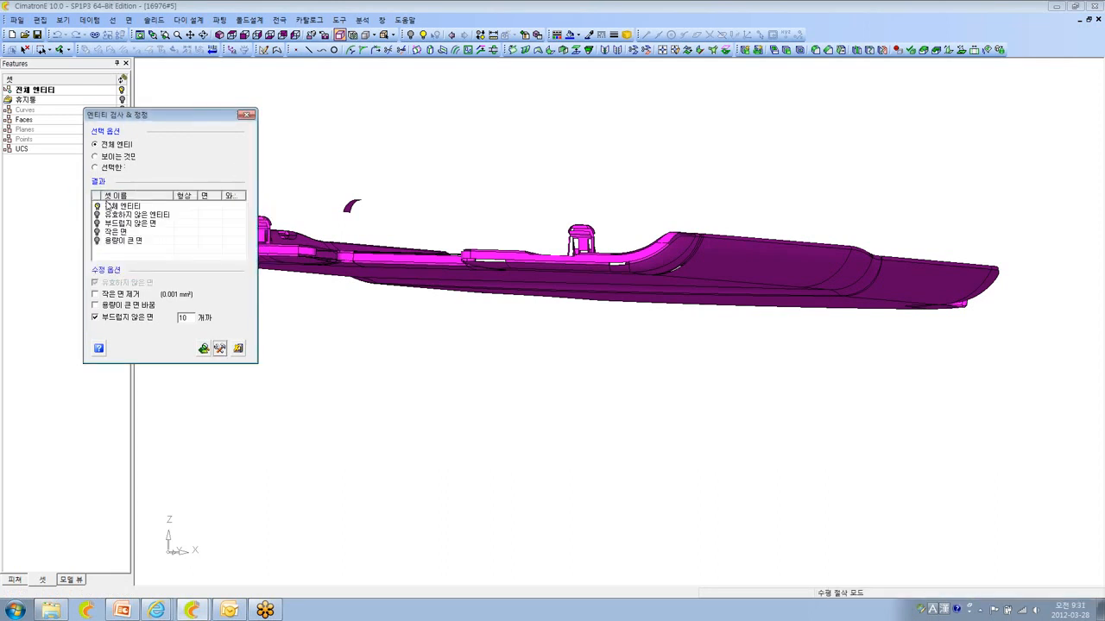
{"action": "left_click", "coordinate": [248, 115]}
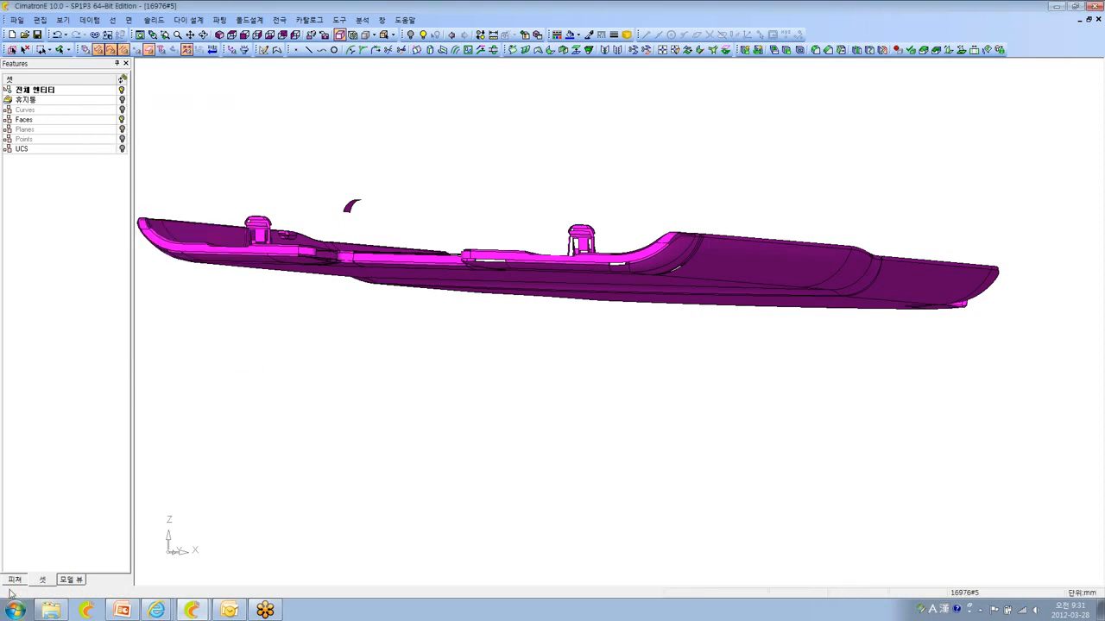
- Examine the feature history with the boundary sketches and the entity correction, with the cover seen from above
{"action": "left_click", "coordinate": [339, 20]}
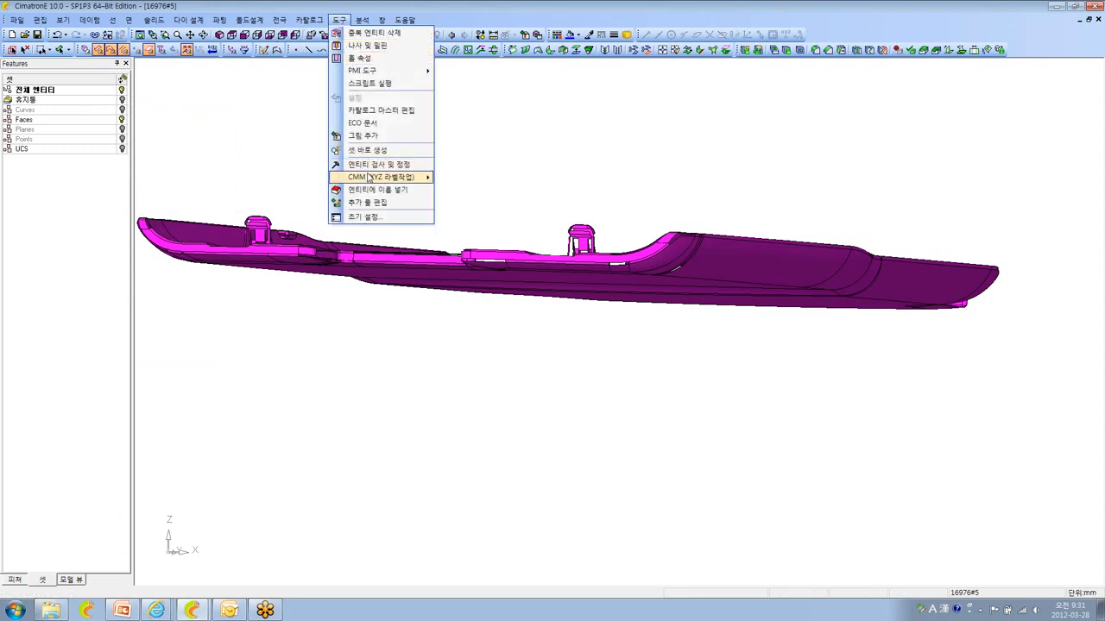
{"action": "left_click", "coordinate": [378, 166]}
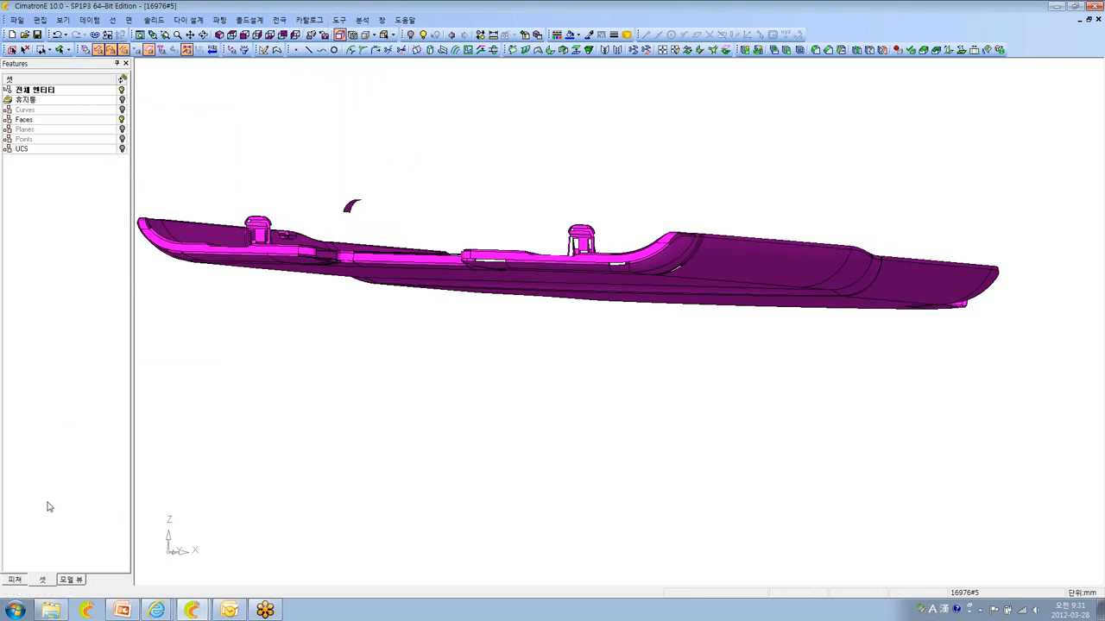
{"action": "left_click", "coordinate": [17, 579]}
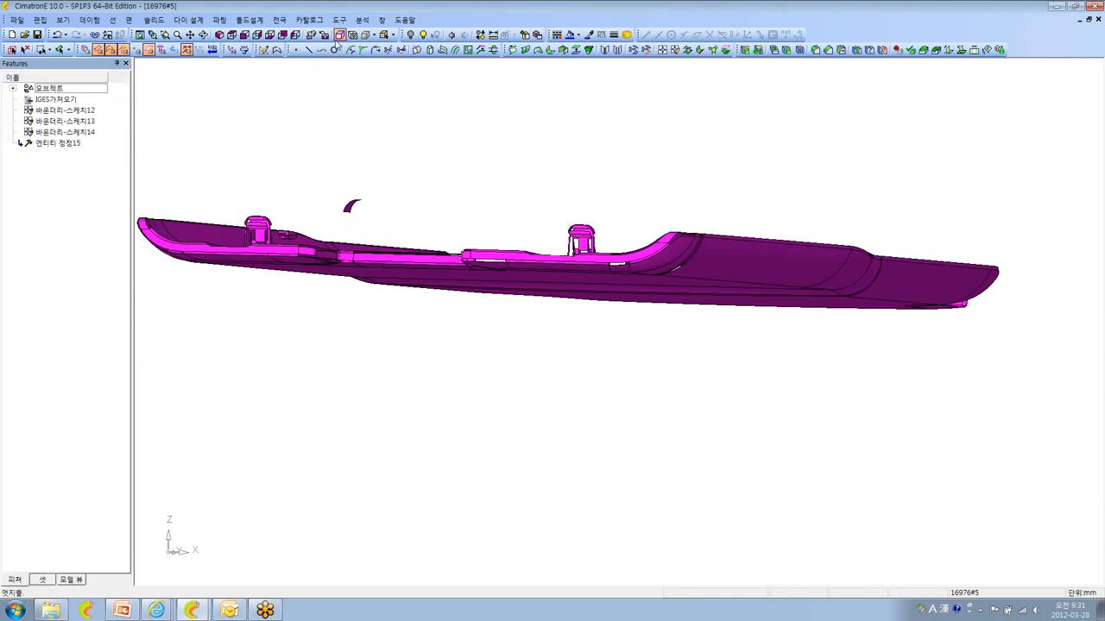
{"action": "left_click", "coordinate": [231, 35]}
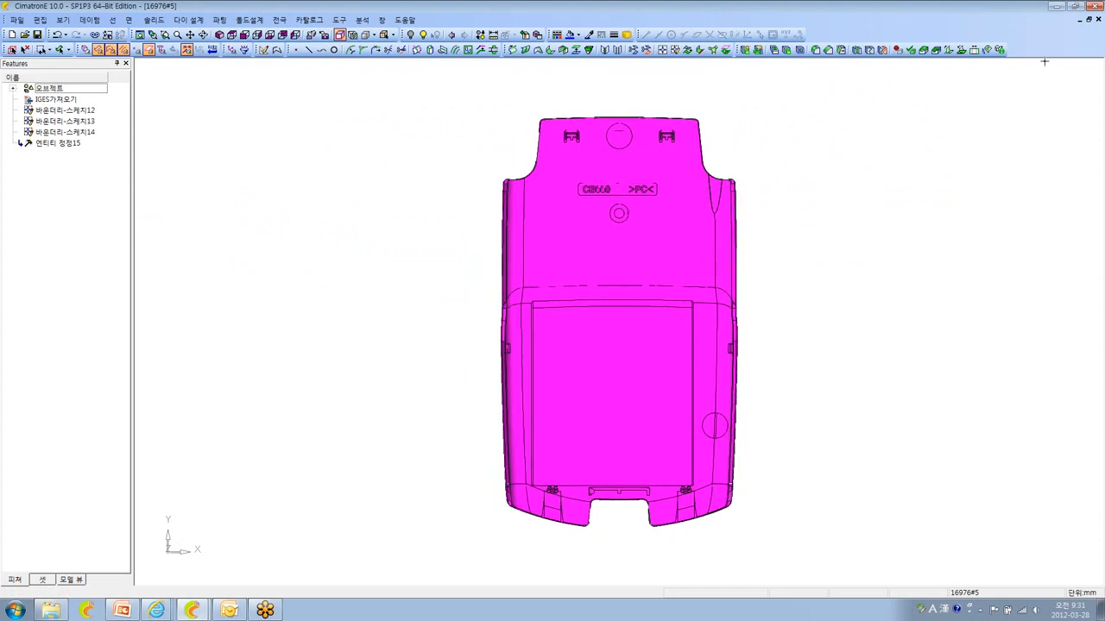
- Close the 16976#5 part without saving and create a new part file in mm
{"action": "left_click", "coordinate": [1099, 18]}
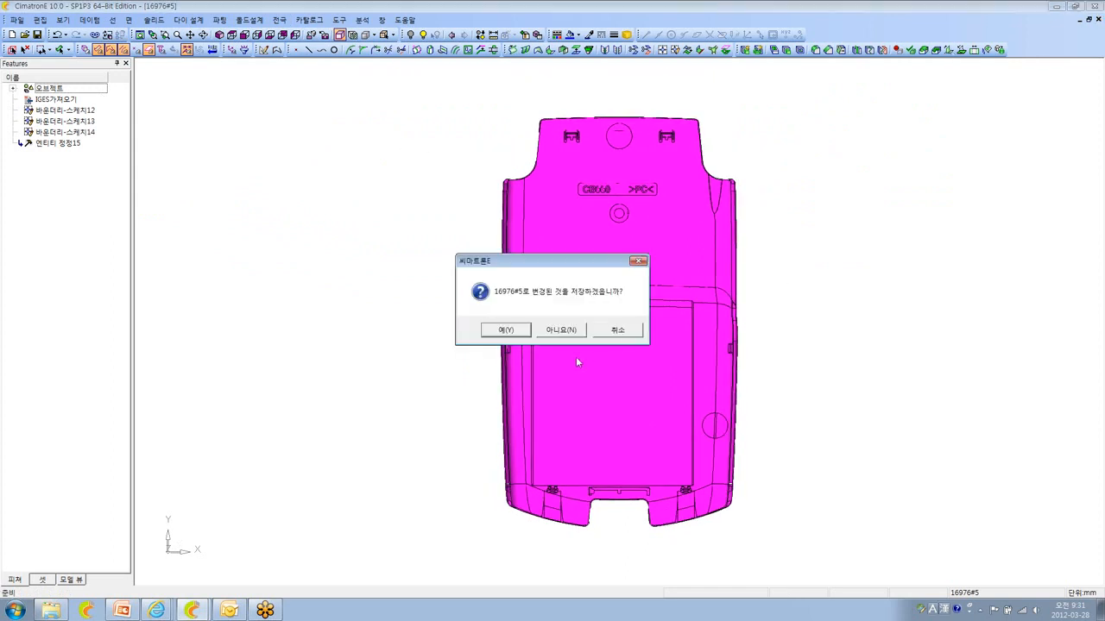
{"action": "left_click", "coordinate": [556, 330]}
{"action": "left_click", "coordinate": [13, 35]}
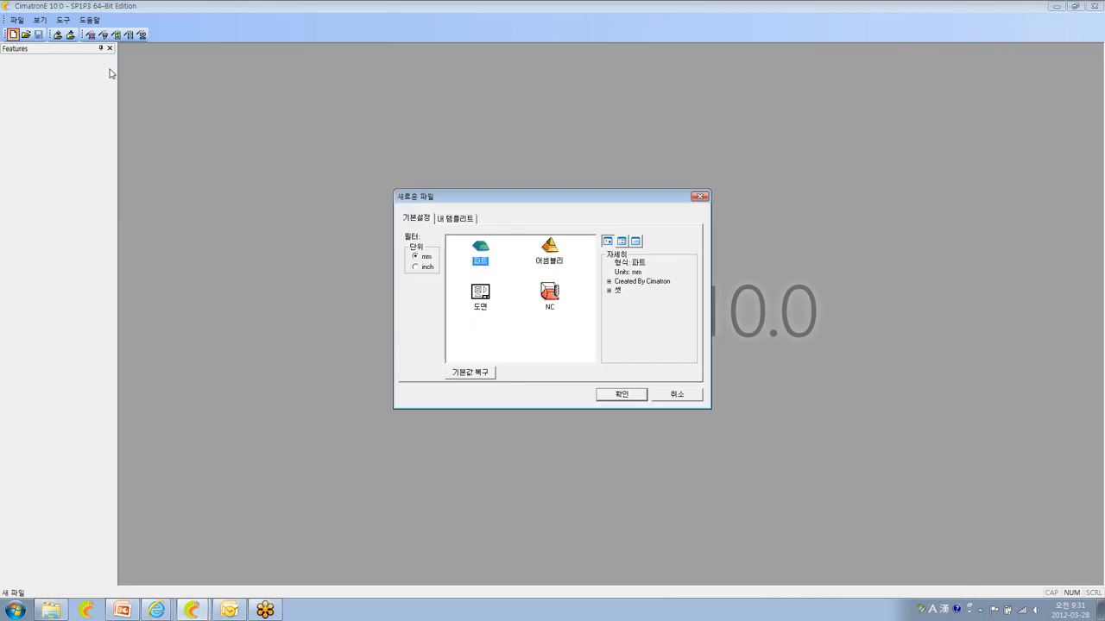
{"action": "left_click", "coordinate": [620, 393]}
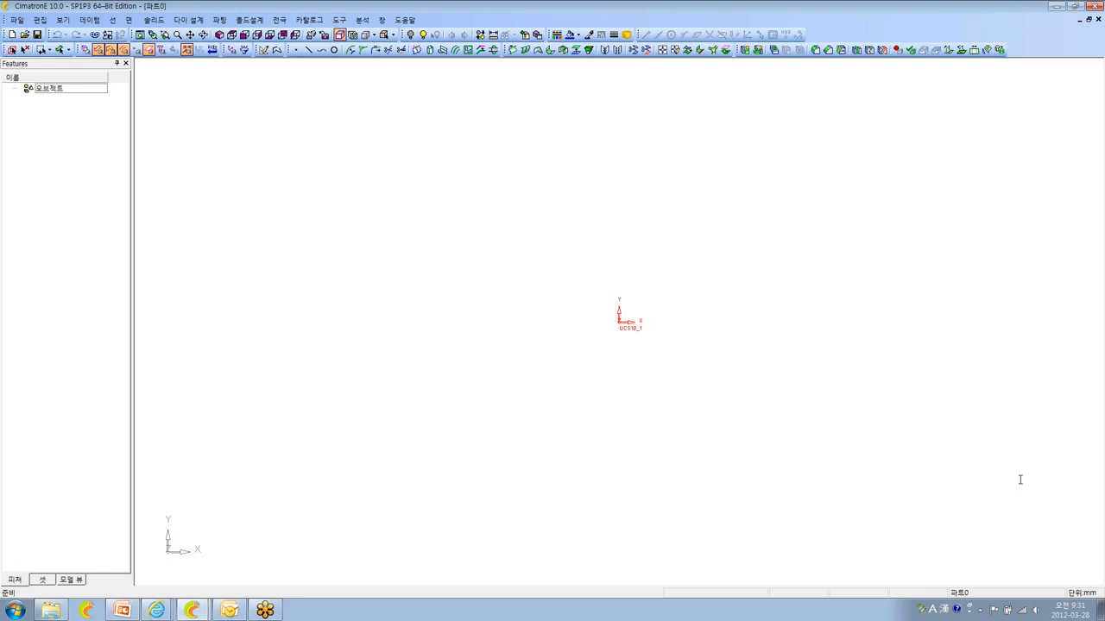
{"action": "left_click", "coordinate": [154, 19]}
{"action": "mouse_move", "coordinate": [234, 268]}
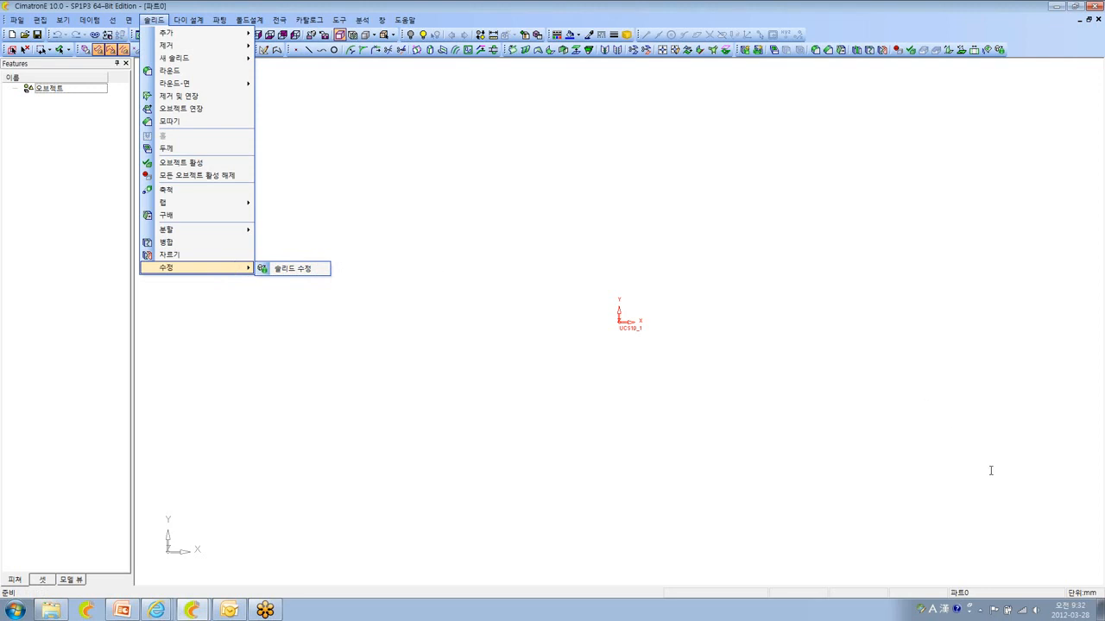
{"action": "left_click", "coordinate": [495, 279]}
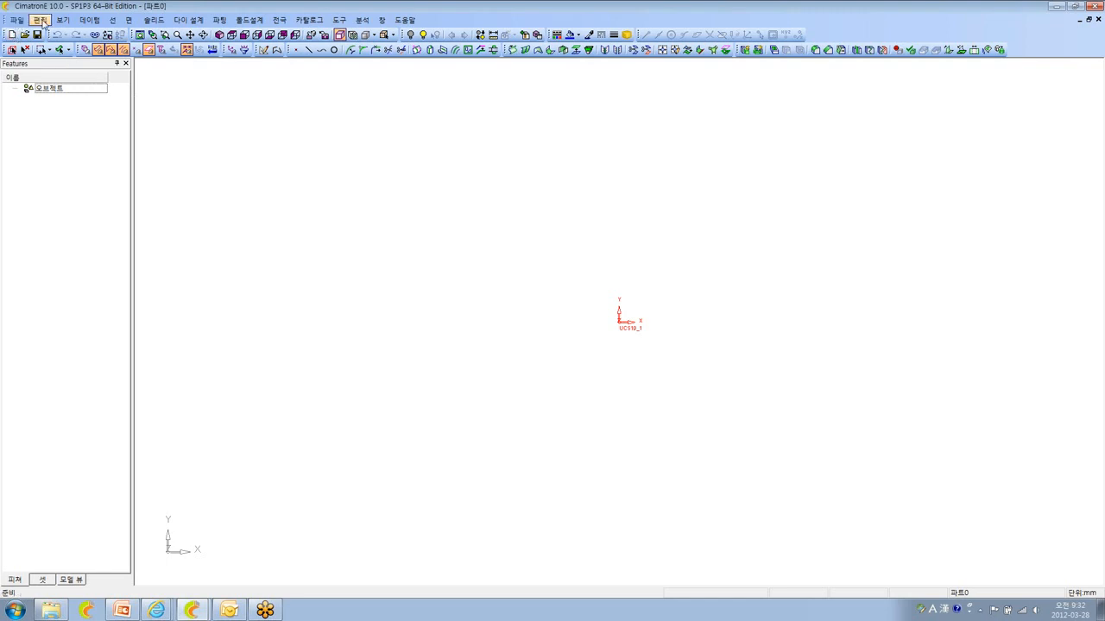
{"action": "left_click", "coordinate": [341, 20]}
{"action": "left_click", "coordinate": [370, 218]}
{"action": "left_click", "coordinate": [719, 211]}
- In the Data_Interface preferences, switch the conversion engine for IGES, STEP, VDA and STL to the optional one and apply
{"action": "left_click", "coordinate": [339, 20]}
{"action": "left_click", "coordinate": [387, 219]}
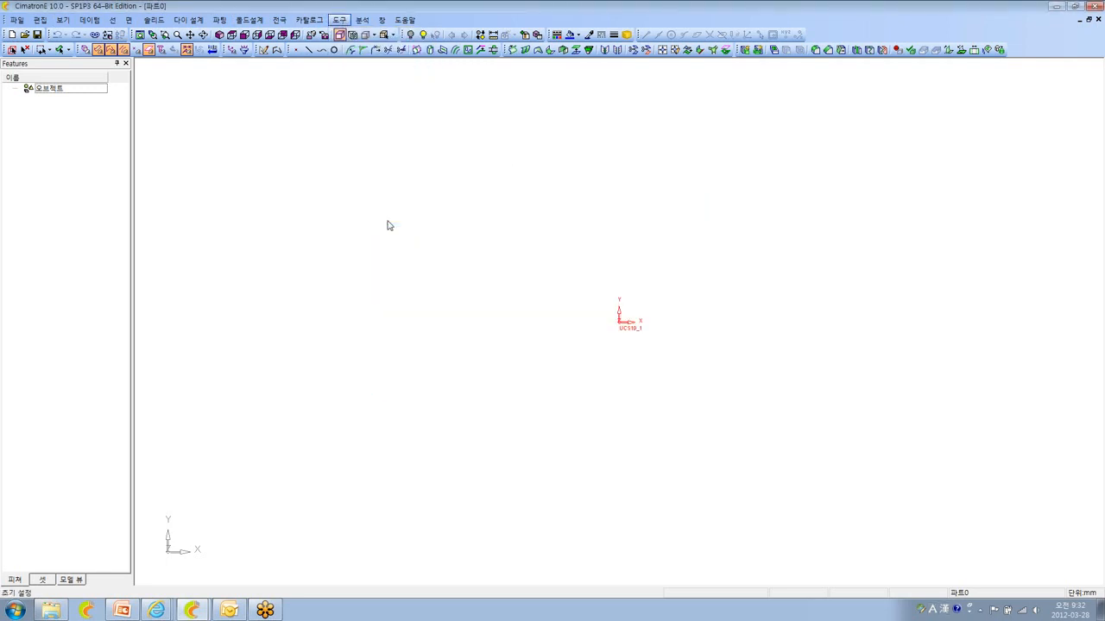
{"action": "left_click", "coordinate": [389, 230]}
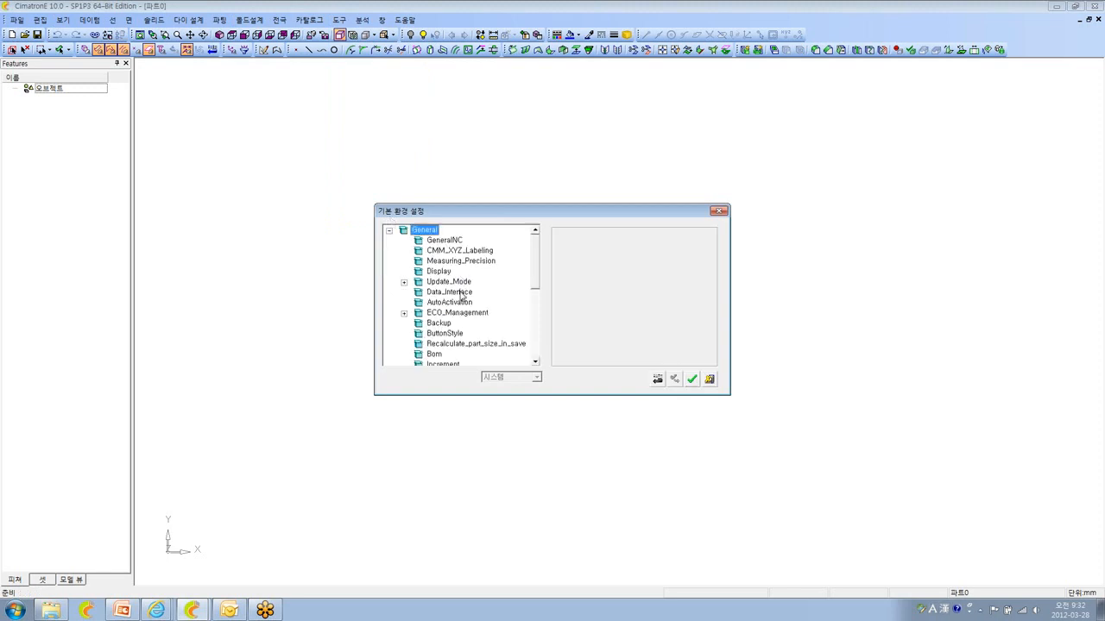
{"action": "left_click", "coordinate": [453, 292]}
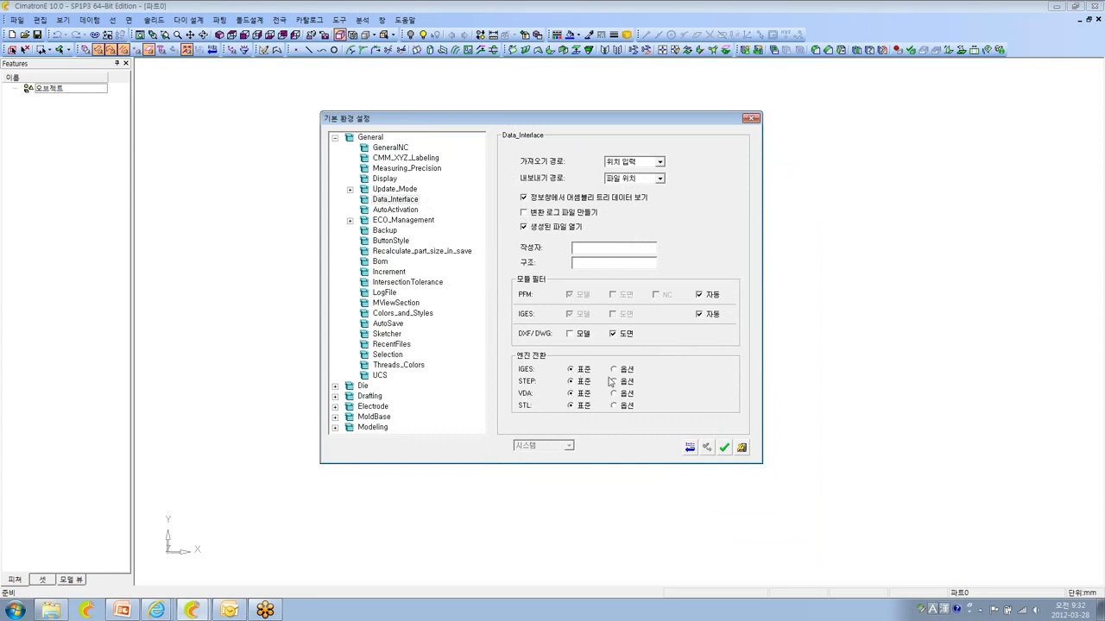
{"action": "left_click", "coordinate": [614, 374]}
{"action": "left_click", "coordinate": [614, 383]}
{"action": "left_click", "coordinate": [613, 394]}
{"action": "left_click", "coordinate": [614, 405]}
{"action": "left_click", "coordinate": [726, 449]}
{"action": "left_click", "coordinate": [723, 449]}
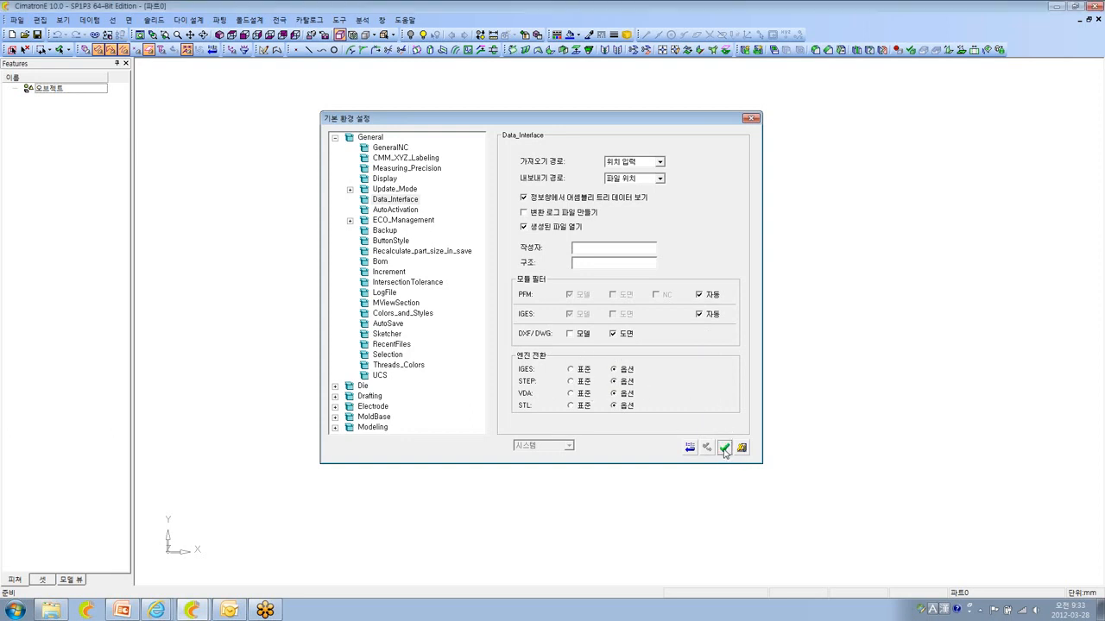
- Import 16976.igs from the 0328 folder into the current part, viewing the general and parameter import options beforehand
{"action": "left_click", "coordinate": [17, 20]}
{"action": "mouse_move", "coordinate": [115, 138]}
{"action": "mouse_move", "coordinate": [199, 152]}
{"action": "left_click", "coordinate": [296, 164]}
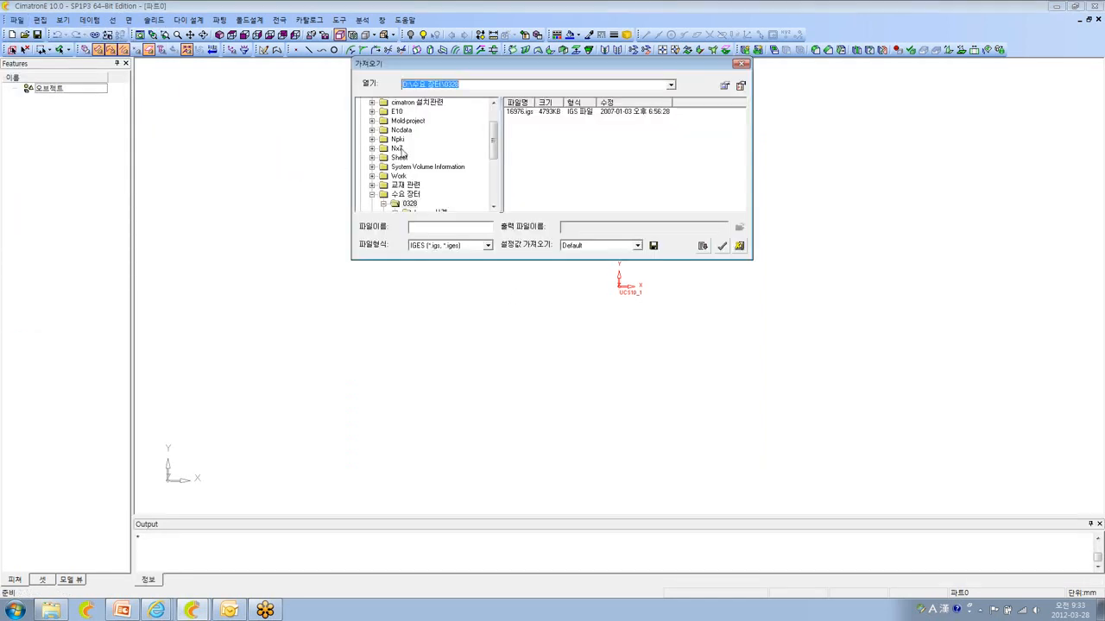
{"action": "left_click", "coordinate": [523, 113]}
{"action": "left_click", "coordinate": [702, 246]}
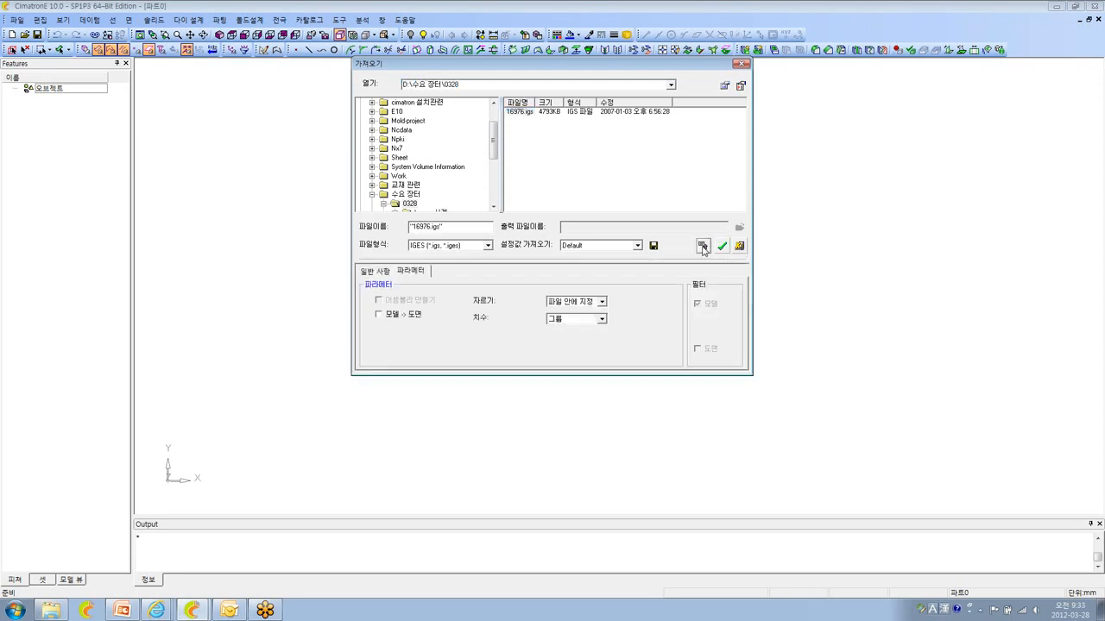
{"action": "left_click", "coordinate": [377, 271]}
{"action": "left_click", "coordinate": [460, 358]}
{"action": "left_click", "coordinate": [661, 248]}
{"action": "left_click", "coordinate": [721, 246]}
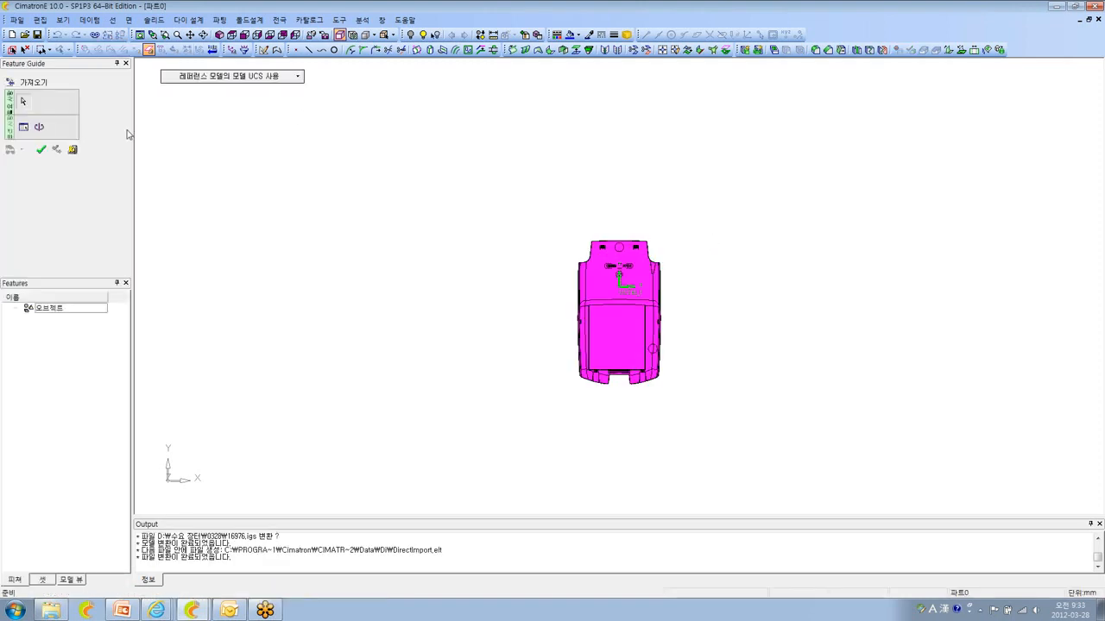
- Run the entity check on all entities of the imported model, examine the invalid entity results and close the check
{"action": "left_click", "coordinate": [339, 19]}
{"action": "left_click", "coordinate": [369, 164]}
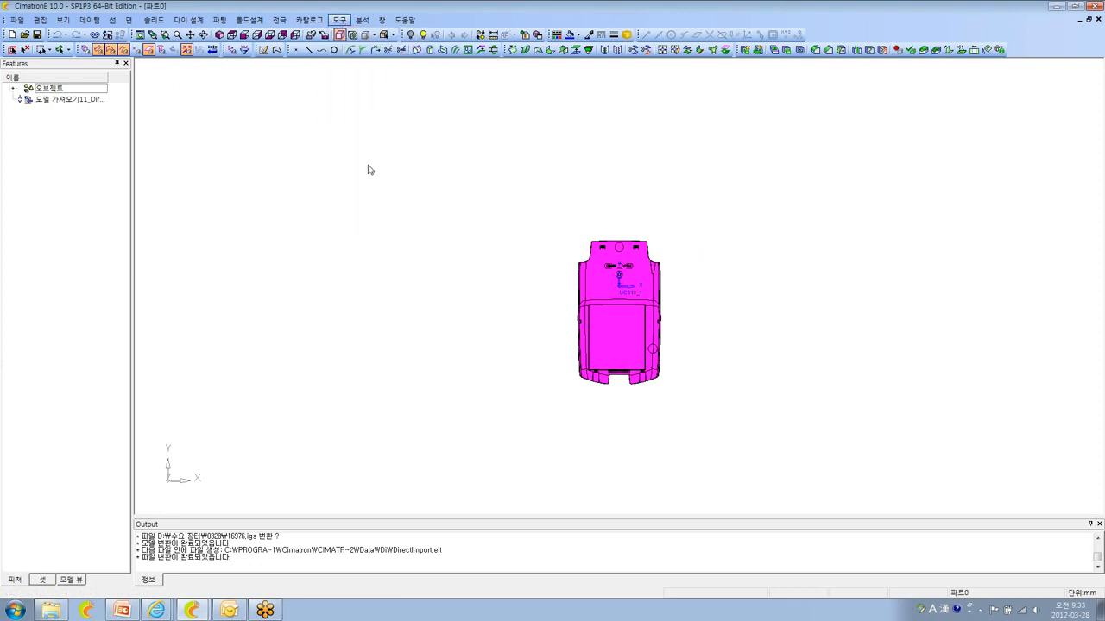
{"action": "left_click", "coordinate": [121, 255]}
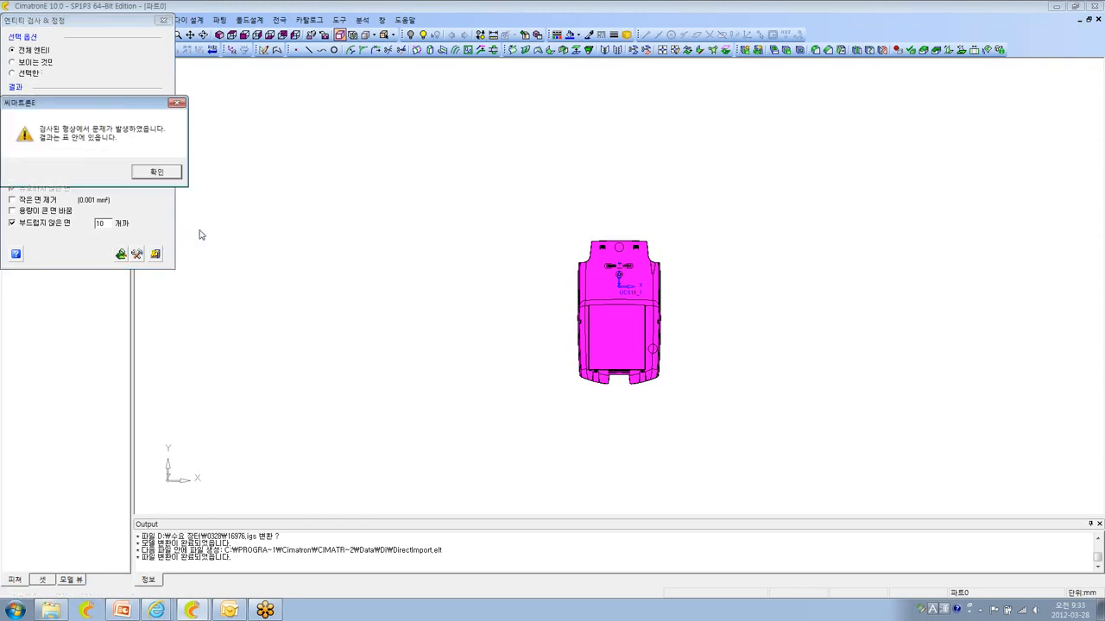
{"action": "left_click", "coordinate": [148, 173]}
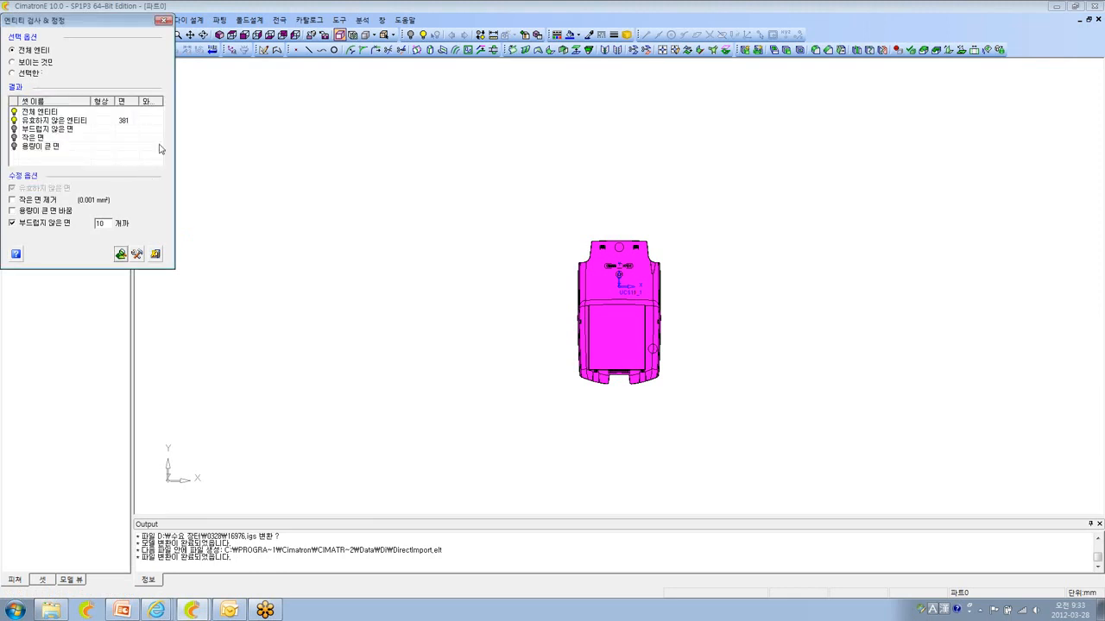
{"action": "left_click_drag", "start_coordinate": [89, 23], "coordinate": [317, 101]}
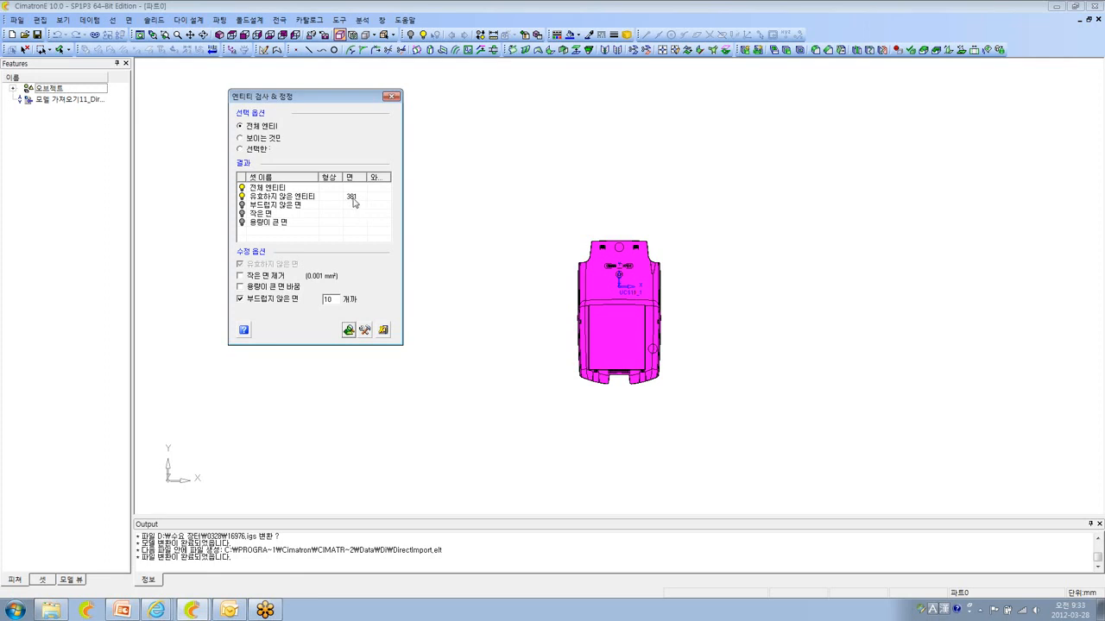
{"action": "left_click_drag", "start_coordinate": [322, 101], "coordinate": [366, 115]}
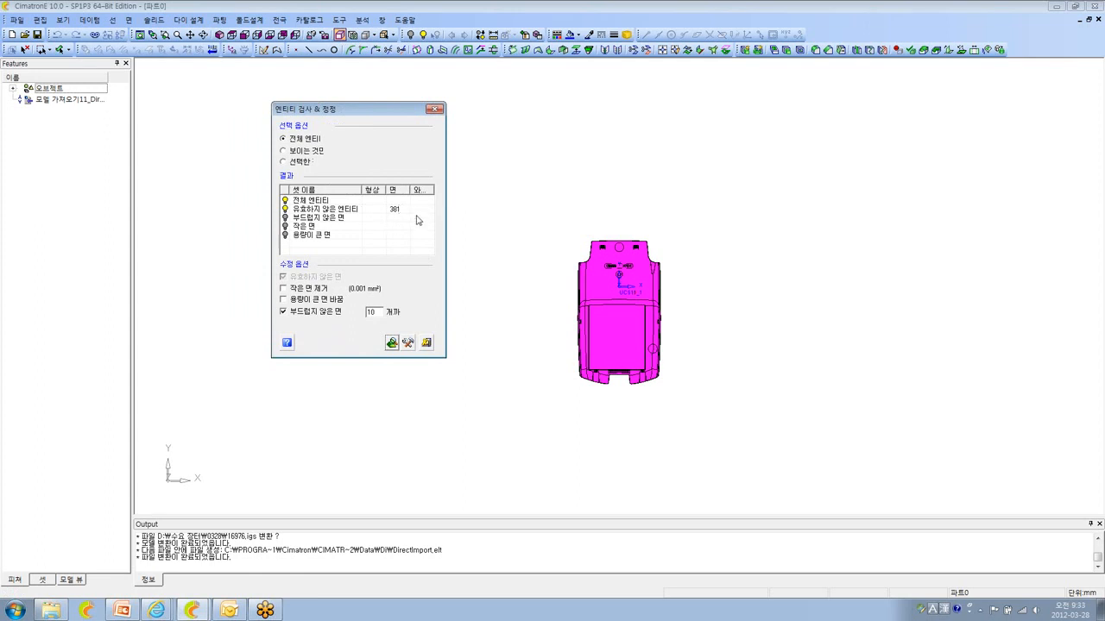
{"action": "left_click_drag", "start_coordinate": [387, 113], "coordinate": [392, 119]}
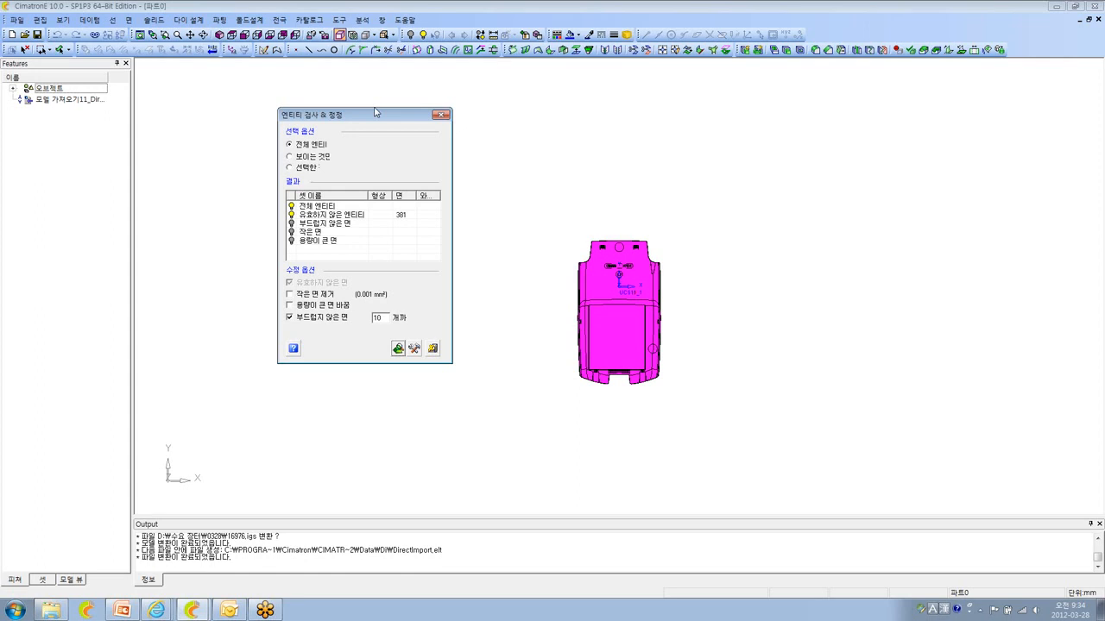
{"action": "left_click", "coordinate": [444, 118]}
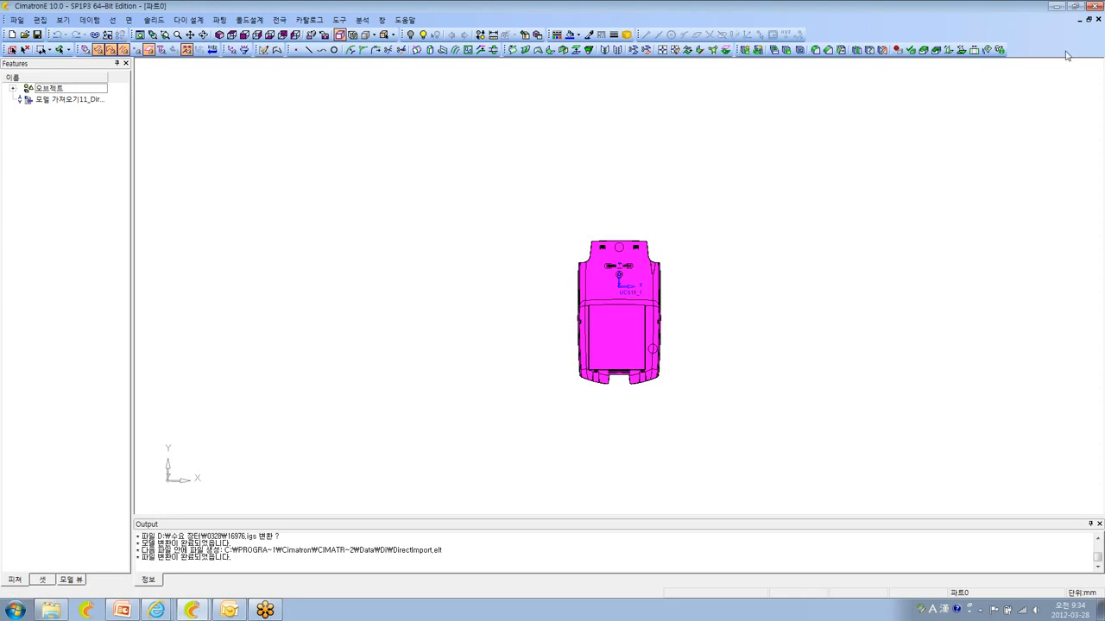
- Close the imported part without saving the changes
{"action": "left_click", "coordinate": [1099, 18]}
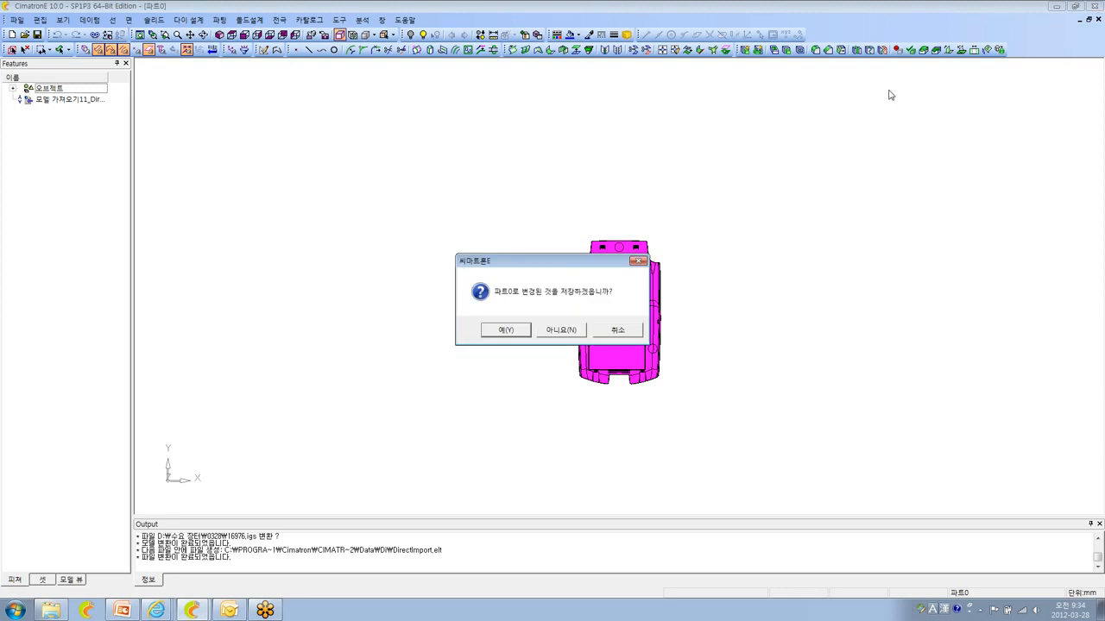
{"action": "left_click", "coordinate": [561, 329]}
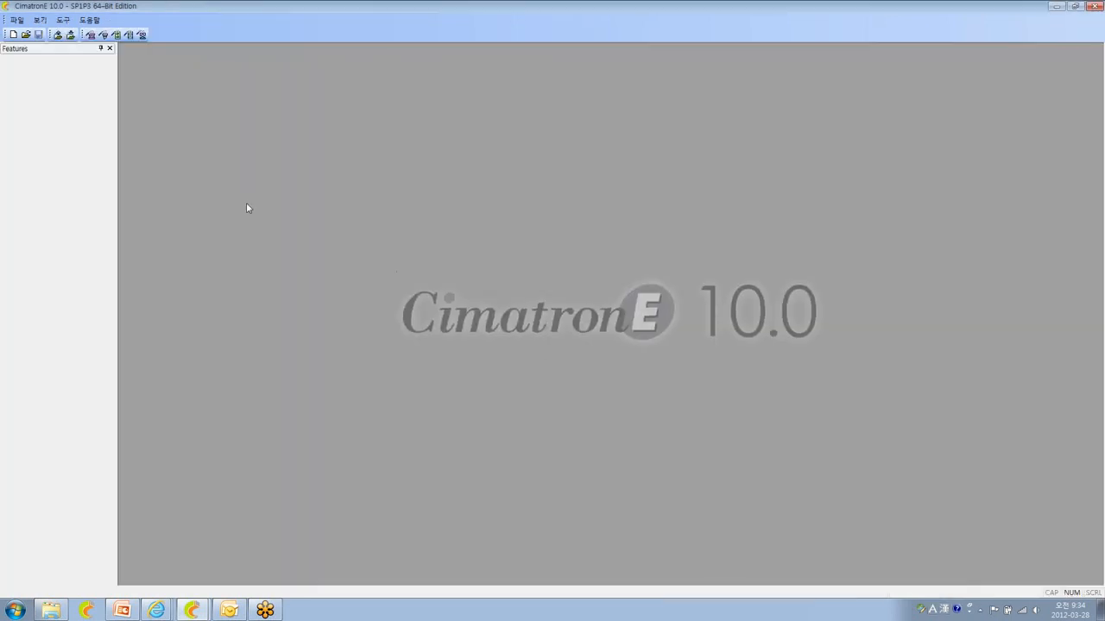
{"action": "left_click", "coordinate": [14, 34]}
{"action": "key", "text": "Escape"}
- Choose 16976.igs for an external file import and examine its file information, including the originating program and IGES version
{"action": "left_click", "coordinate": [17, 21]}
{"action": "mouse_move", "coordinate": [130, 321]}
{"action": "left_click", "coordinate": [207, 323]}
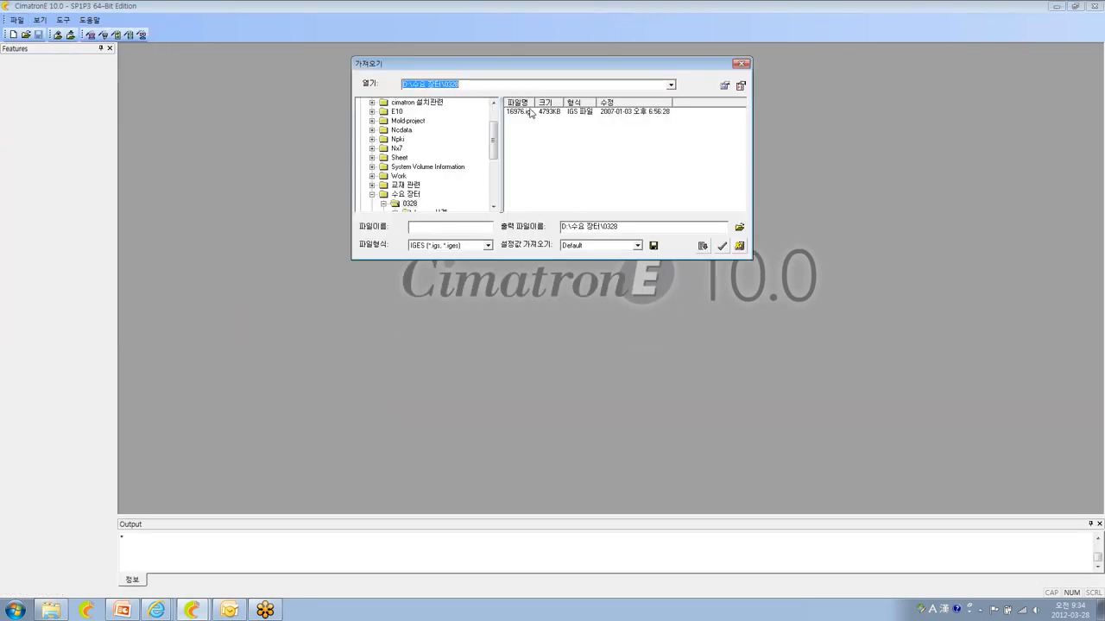
{"action": "left_click_drag", "start_coordinate": [535, 75], "coordinate": [511, 117]}
{"action": "left_click", "coordinate": [503, 159]}
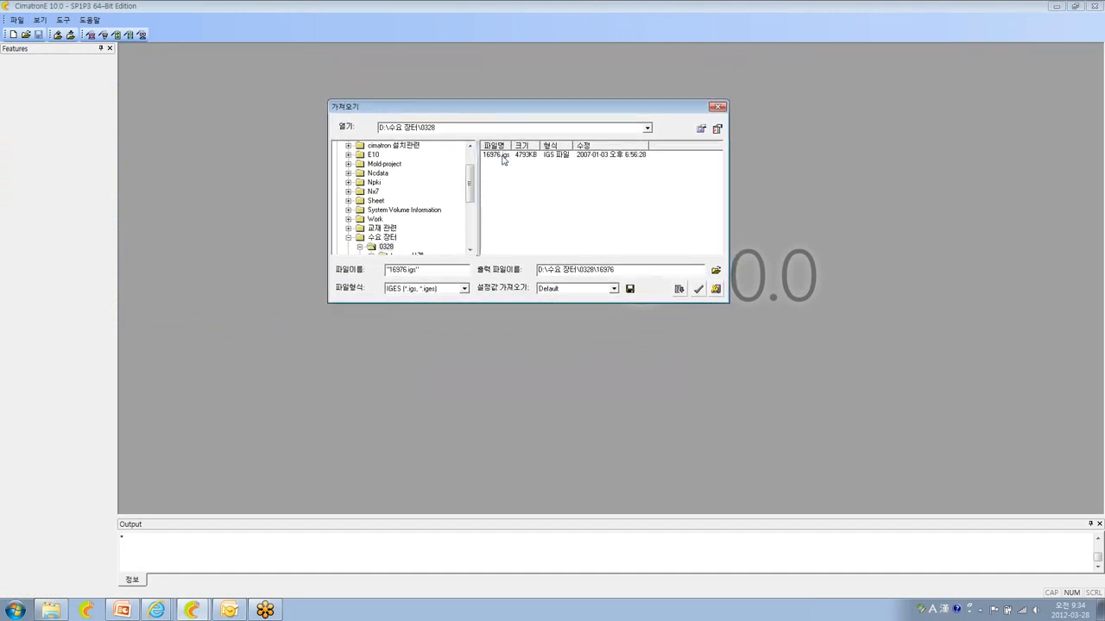
{"action": "left_click", "coordinate": [699, 127]}
{"action": "left_click_drag", "start_coordinate": [780, 227], "coordinate": [740, 161]}
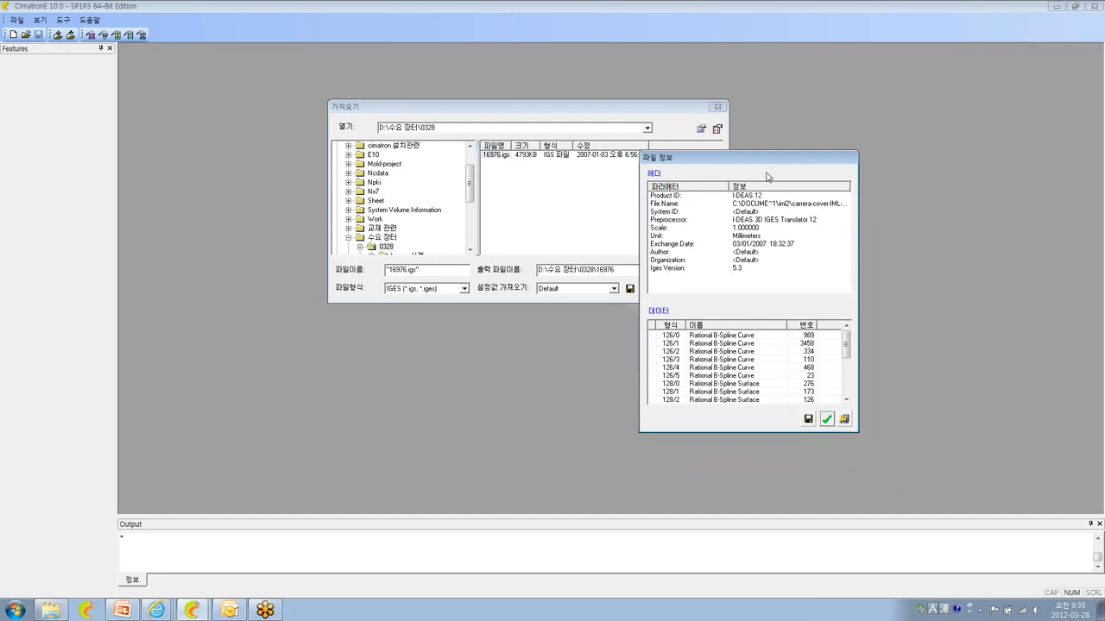
{"action": "left_click", "coordinate": [844, 420]}
- Switch the import format to STEP and select the SCH-R820 antenna assembly file in D:\Work
{"action": "mouse_move", "coordinate": [471, 186]}
{"action": "left_mouse_down"}
{"action": "mouse_move", "coordinate": [472, 231]}
{"action": "mouse_move", "coordinate": [468, 194]}
{"action": "left_mouse_up"}
{"action": "left_click", "coordinate": [450, 289]}
{"action": "left_click", "coordinate": [449, 322]}
{"action": "left_click", "coordinate": [348, 233]}
{"action": "scroll", "coordinate": [389, 173], "scroll_direction": "up", "scroll_amount": 2}
{"action": "left_click", "coordinate": [375, 191]}
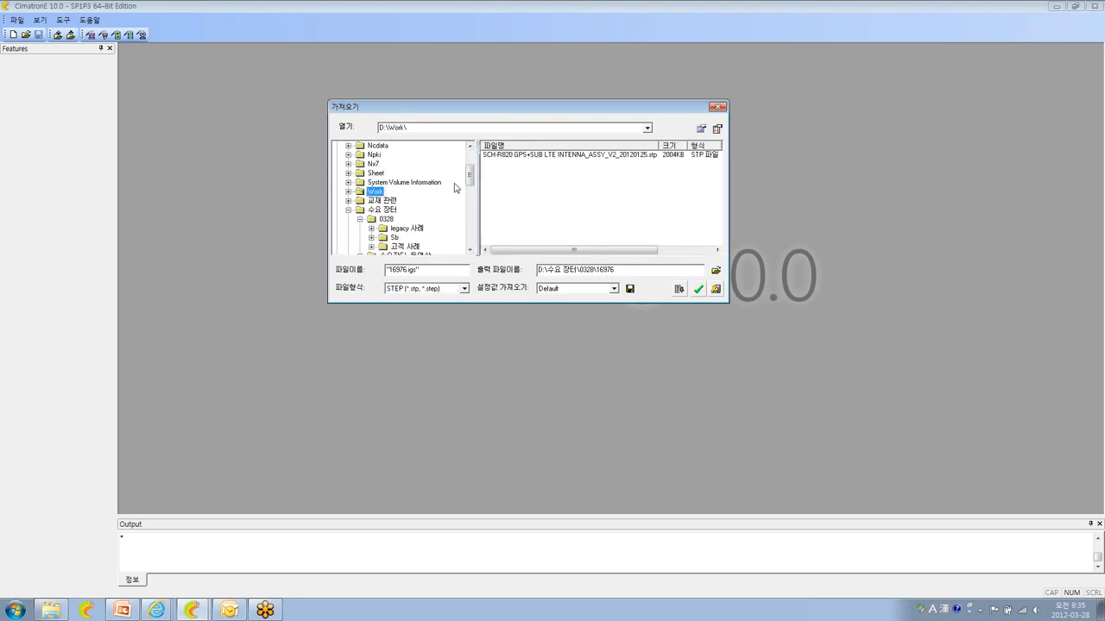
{"action": "left_click", "coordinate": [533, 158]}
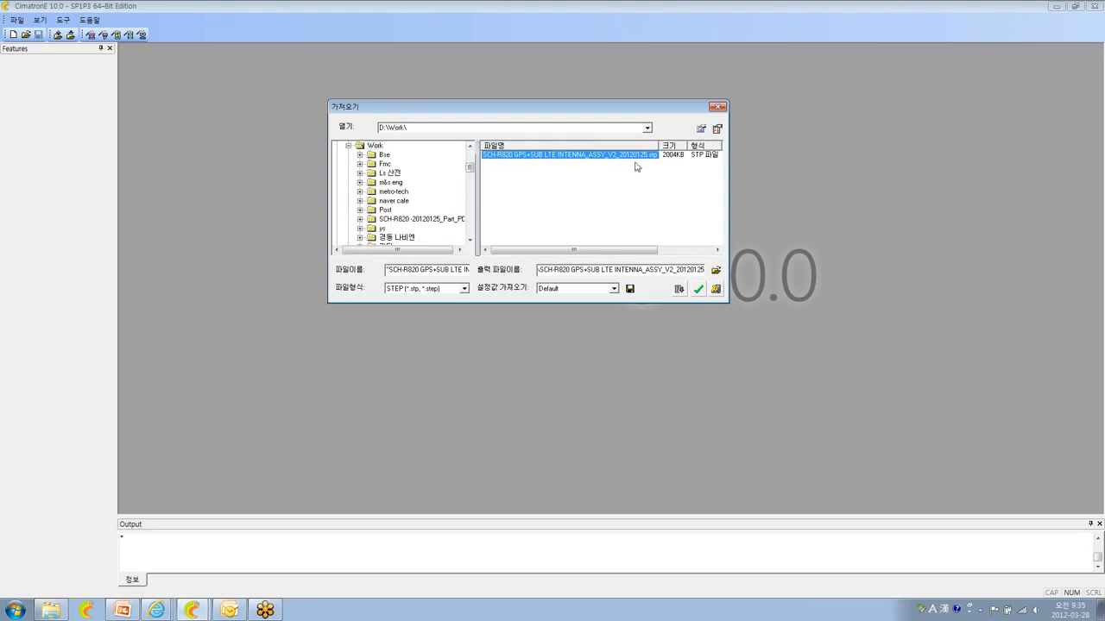
- Examine the STEP file's header and originating system in its file information, then close the import without importing
{"action": "left_click", "coordinate": [701, 130]}
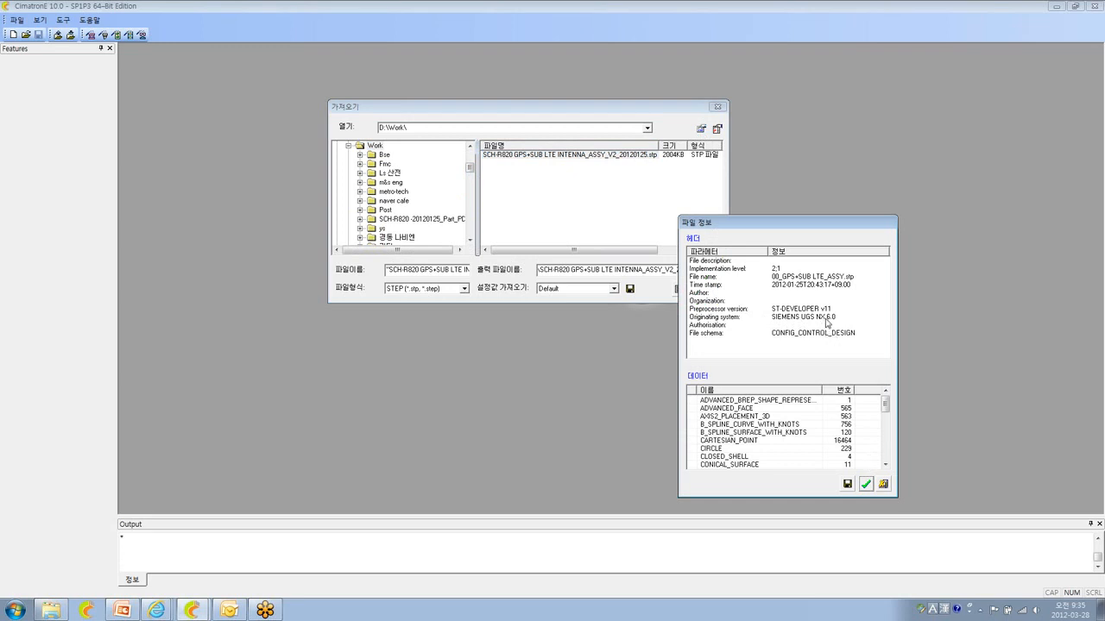
{"action": "left_click_drag", "start_coordinate": [761, 225], "coordinate": [845, 91]}
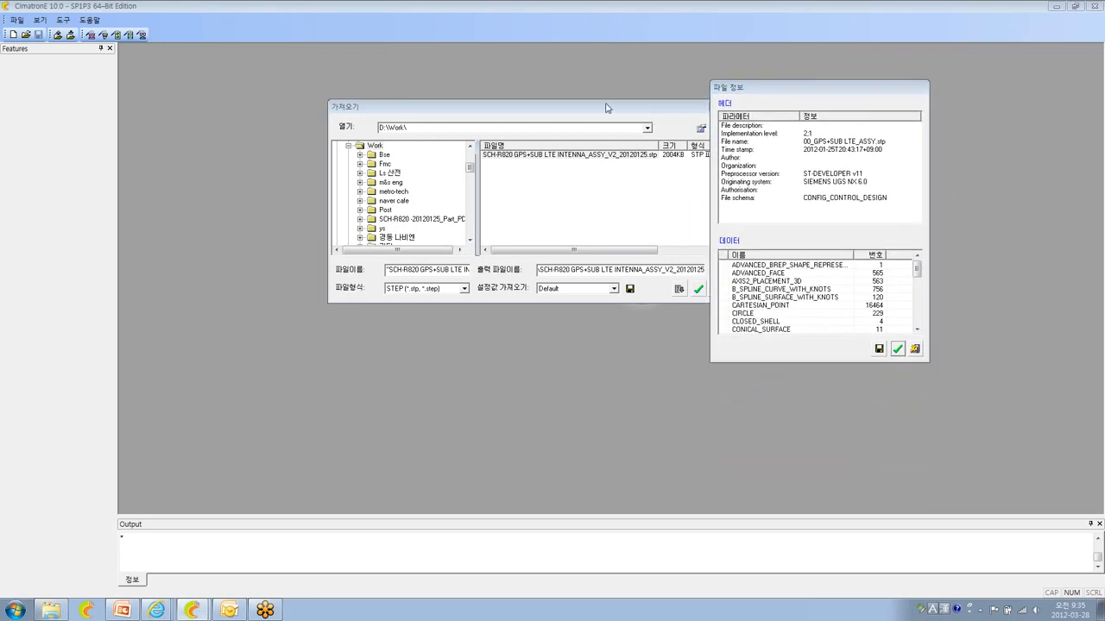
{"action": "left_click", "coordinate": [649, 105]}
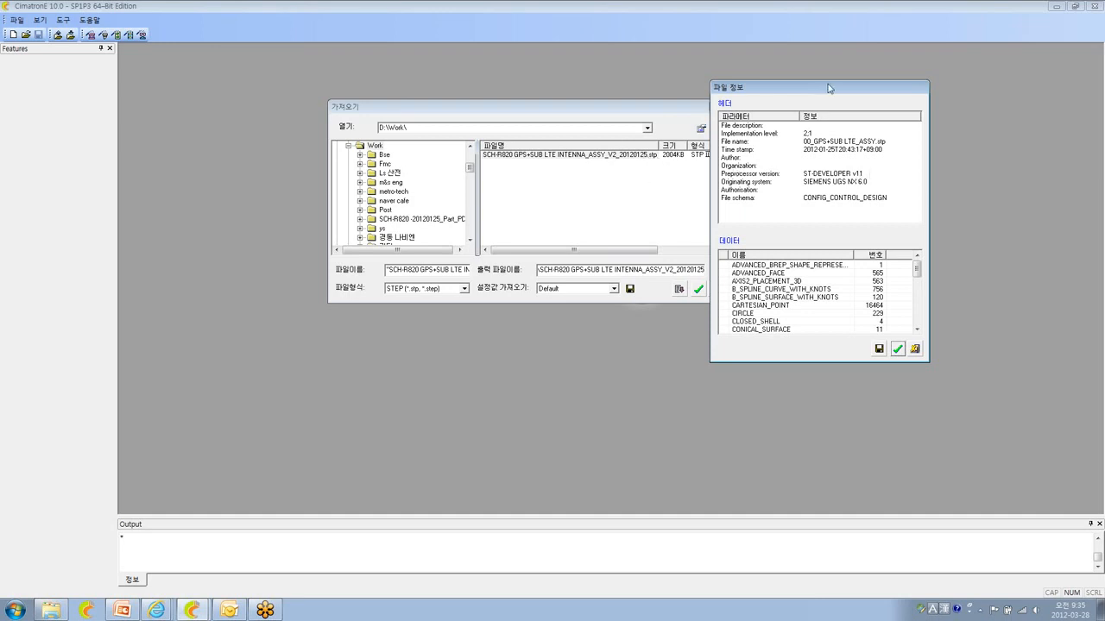
{"action": "left_click_drag", "start_coordinate": [831, 89], "coordinate": [839, 78]}
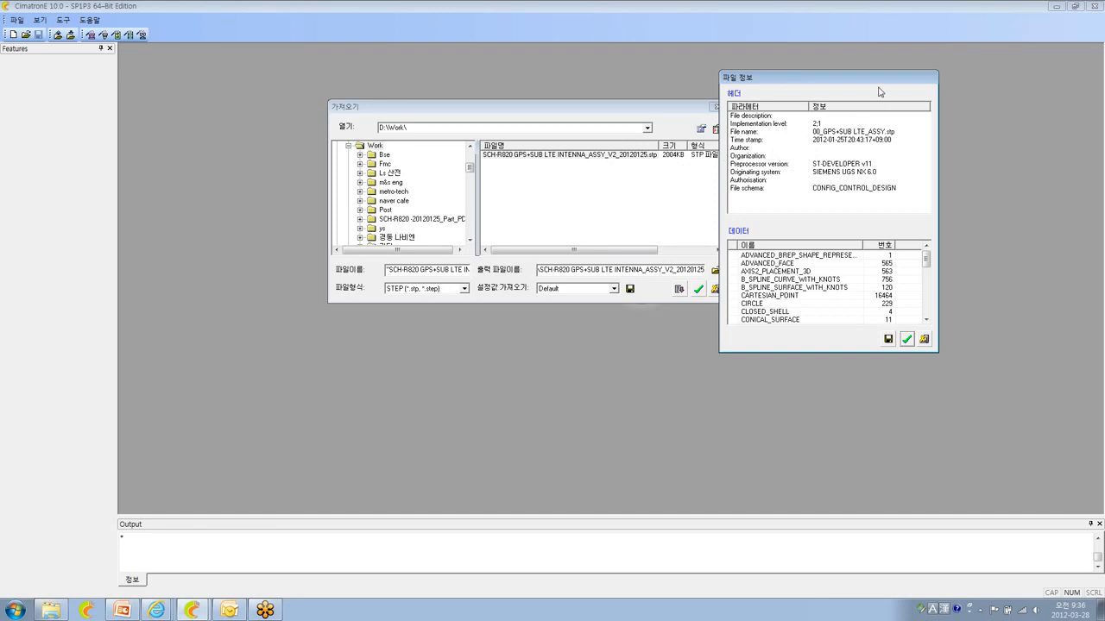
{"action": "left_click", "coordinate": [924, 339]}
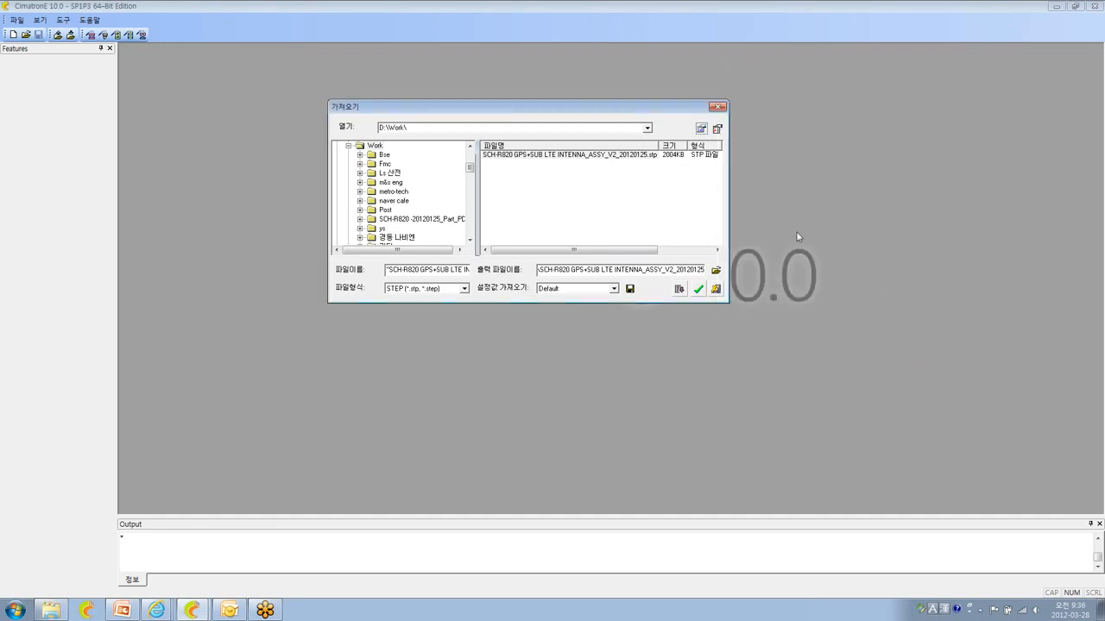
{"action": "left_click", "coordinate": [717, 106]}
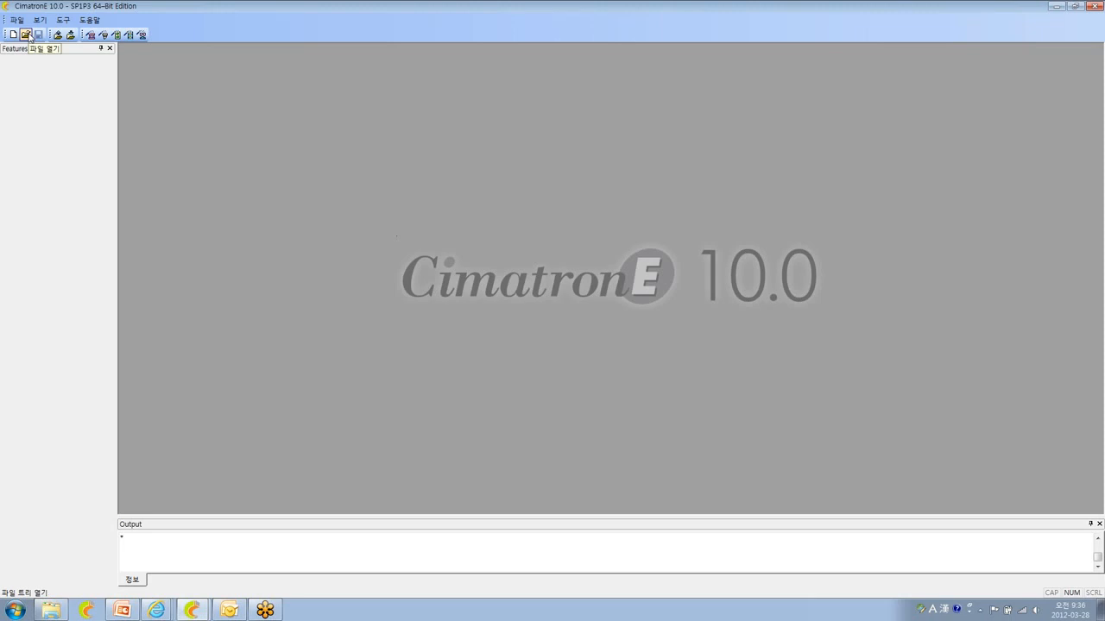
- Close the empty CimatronE session and review slides 4 and 5 of the PowerPoint presentation on data interface and upgrade compatibility
{"action": "left_click", "coordinate": [1096, 8]}
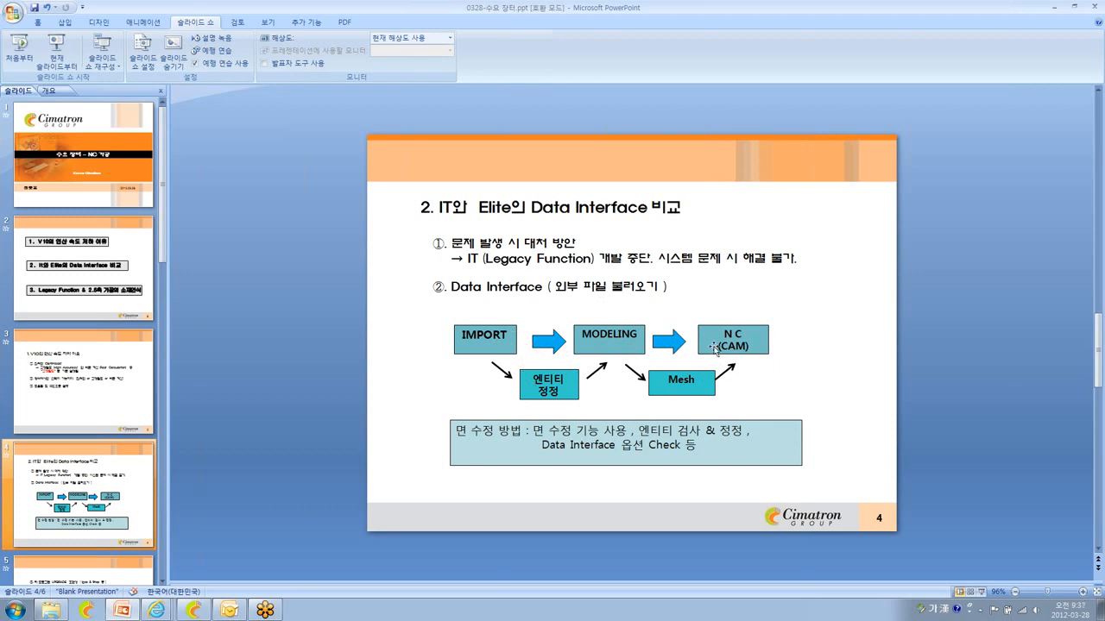
{"action": "scroll", "coordinate": [772, 365], "scroll_direction": "down", "scroll_amount": 1}
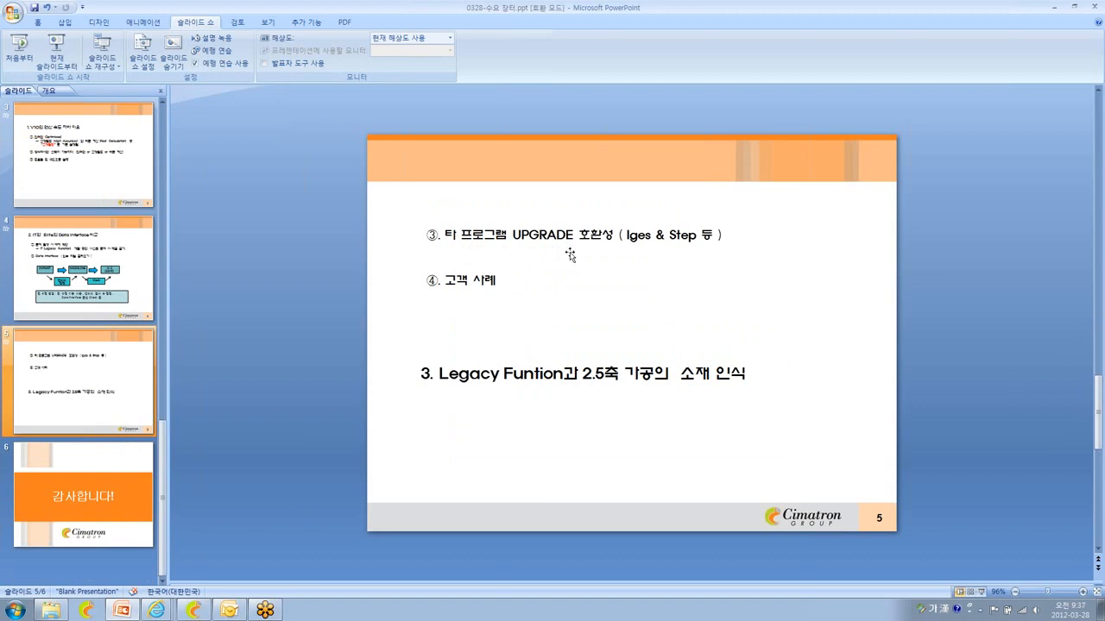
{"action": "scroll", "coordinate": [564, 255], "scroll_direction": "up", "scroll_amount": 1}
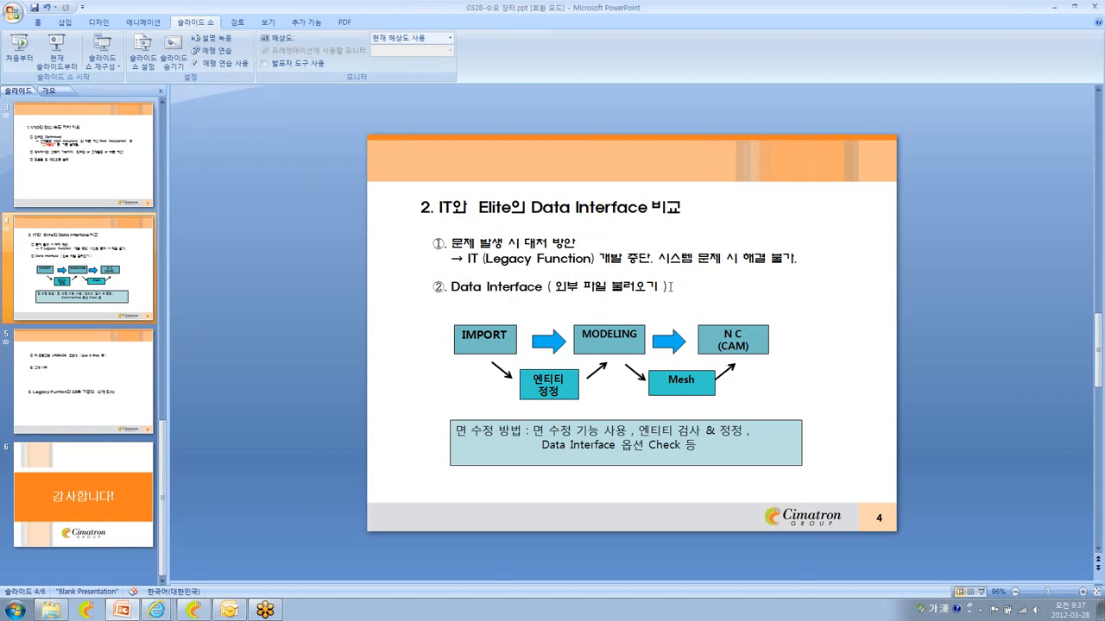
{"action": "scroll", "coordinate": [653, 288], "scroll_direction": "down", "scroll_amount": 1}
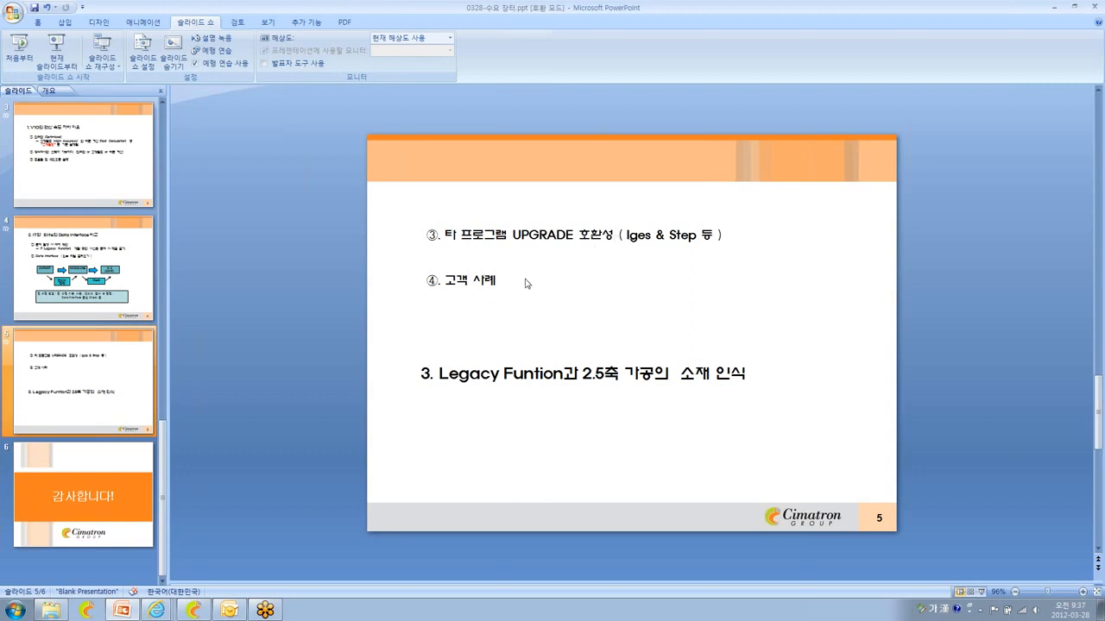
- Minimize the presentation and the Optimized NC window and start a new CimatronE session
{"action": "left_click", "coordinate": [1054, 6]}
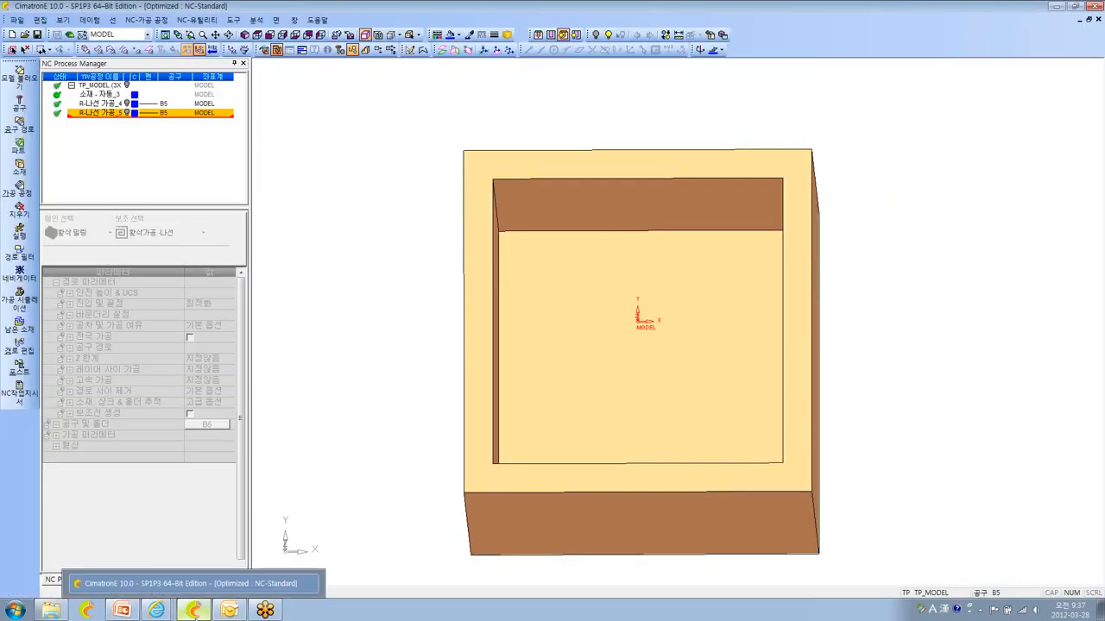
{"action": "left_click", "coordinate": [1055, 6]}
{"action": "double_click", "coordinate": [415, 354]}
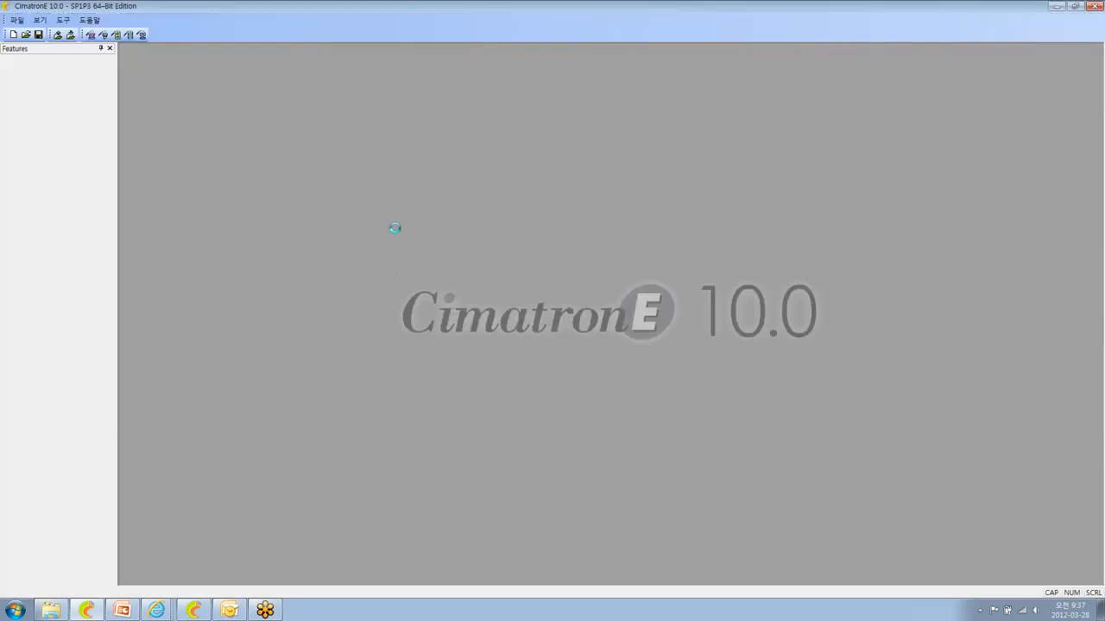
- Open the NC file TK12-02-Tub-Front-LOW-SL_NC-1.elt from the NST folder of the 고객 사례 directory
{"action": "left_click", "coordinate": [26, 35]}
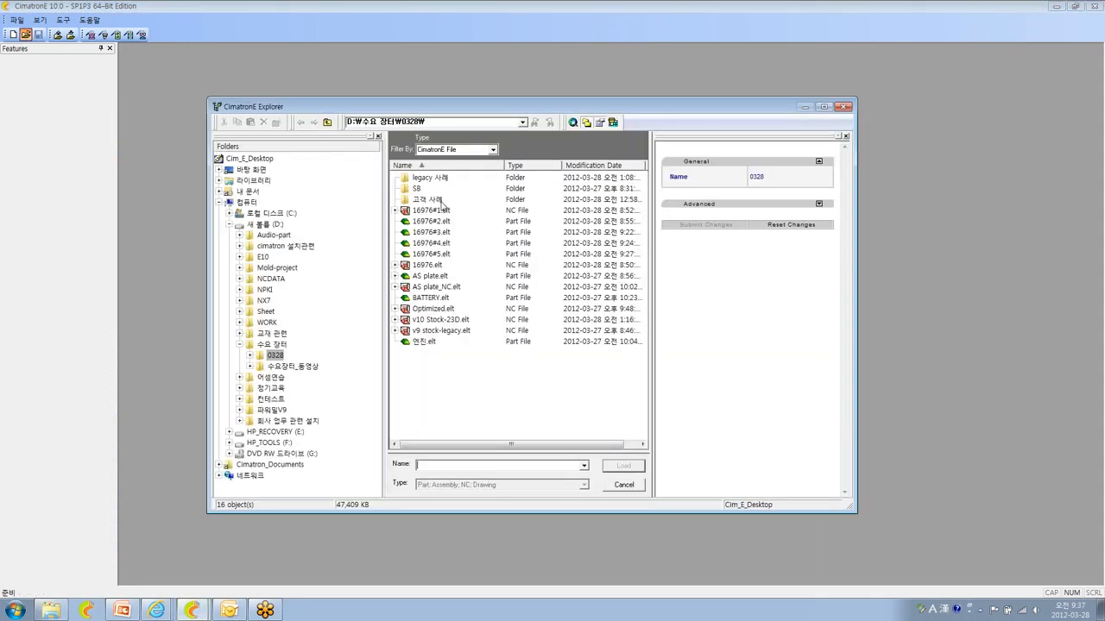
{"action": "double_click", "coordinate": [428, 200]}
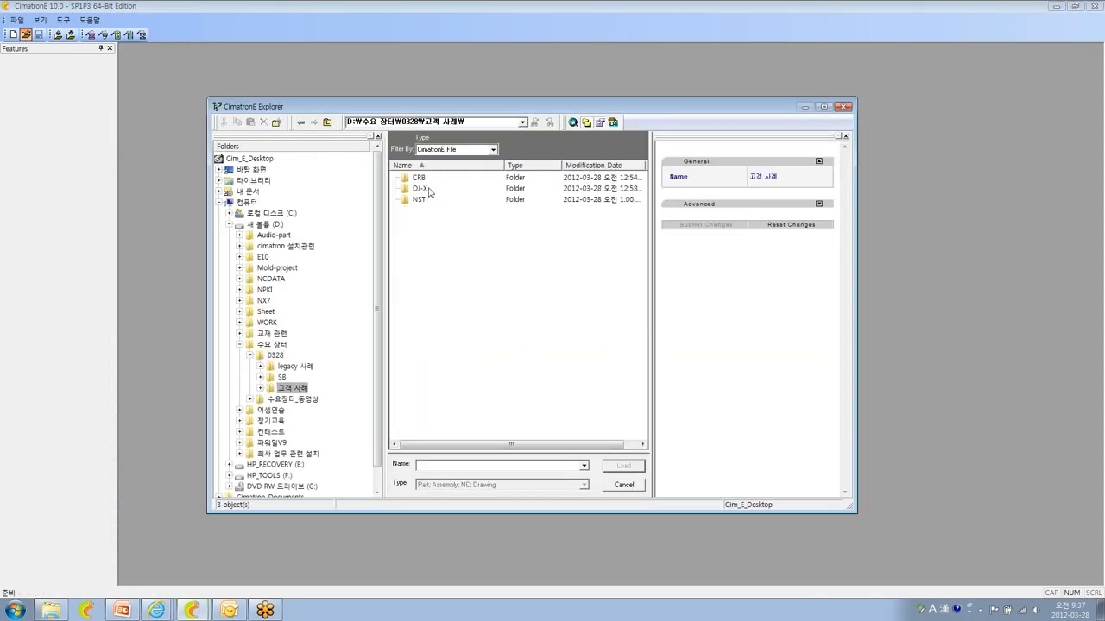
{"action": "left_click", "coordinate": [421, 178]}
{"action": "double_click", "coordinate": [420, 199]}
{"action": "left_click", "coordinate": [420, 178]}
{"action": "left_click", "coordinate": [421, 189]}
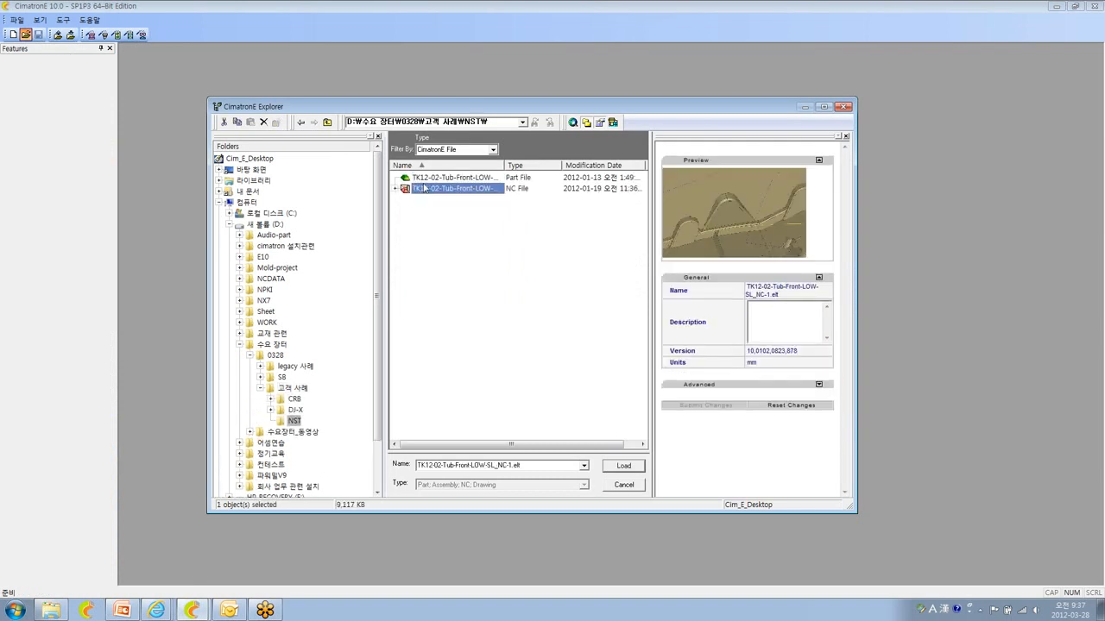
{"action": "left_click", "coordinate": [625, 466]}
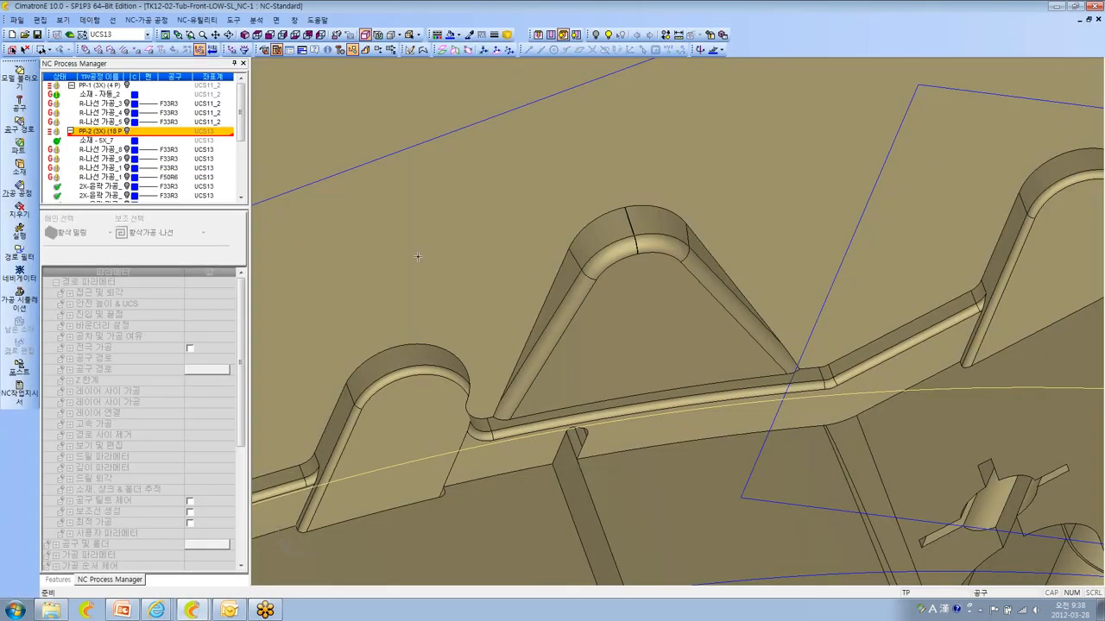
- Collapse the PP-1 and PP-2 toolpaths and display only the NC 스페셜 근사처리 면 set of the whole model
{"action": "left_click", "coordinate": [244, 36]}
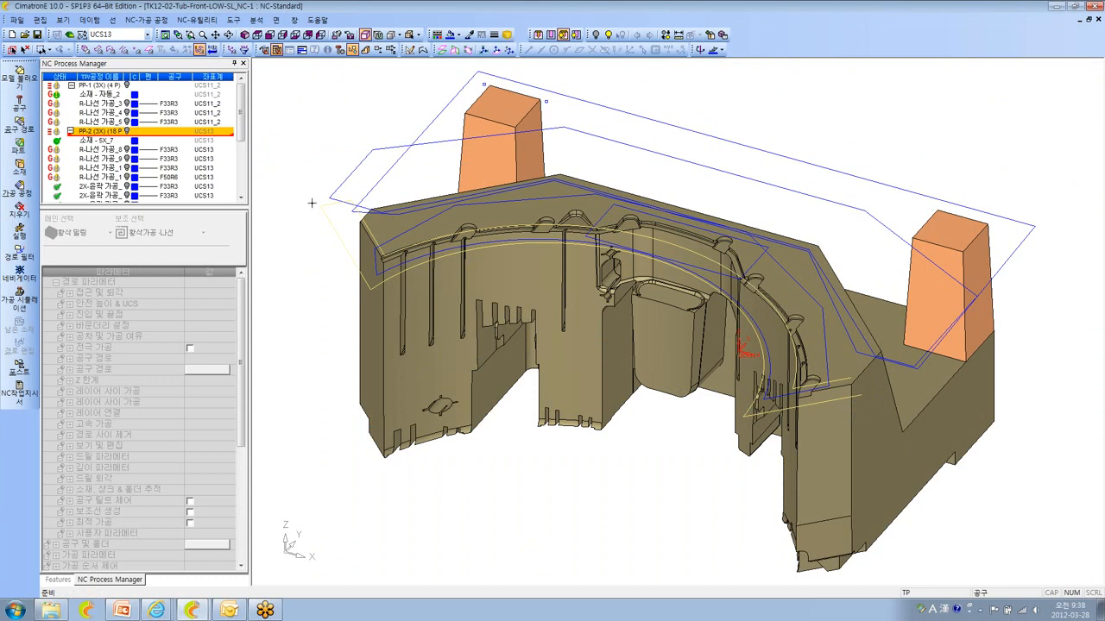
{"action": "left_click", "coordinate": [354, 51]}
{"action": "left_click", "coordinate": [71, 86]}
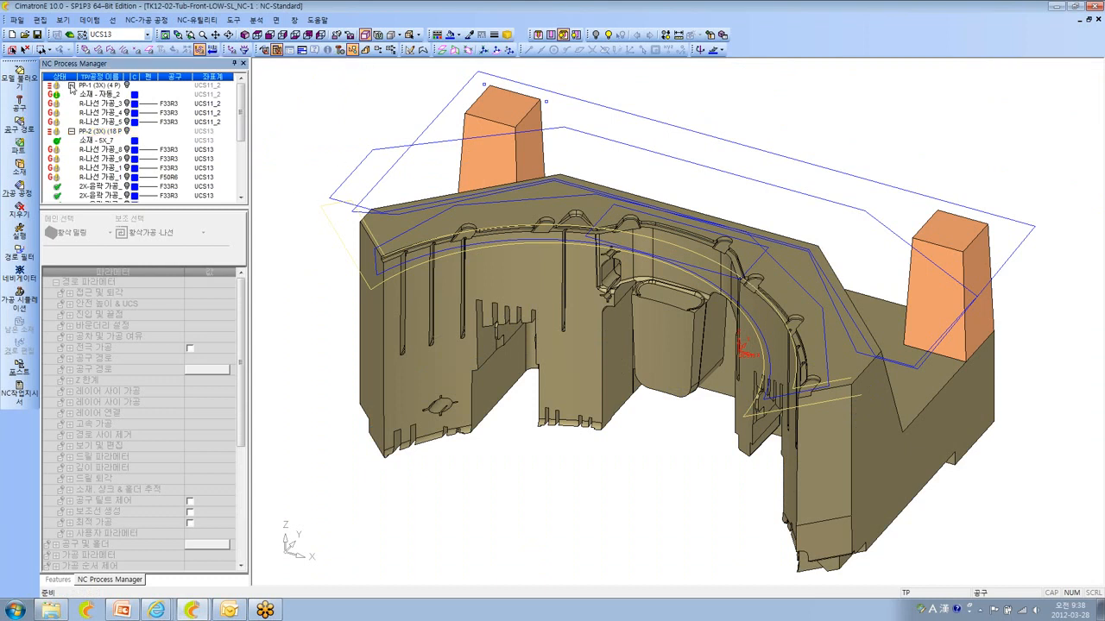
{"action": "left_click", "coordinate": [72, 95]}
{"action": "left_click", "coordinate": [352, 51]}
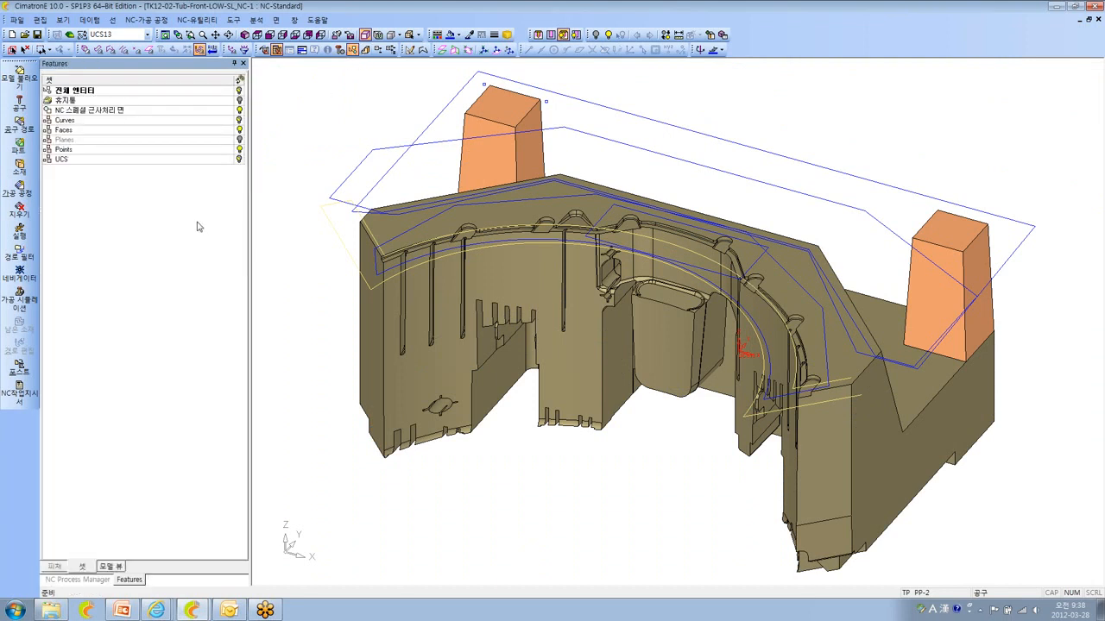
{"action": "left_click", "coordinate": [240, 90]}
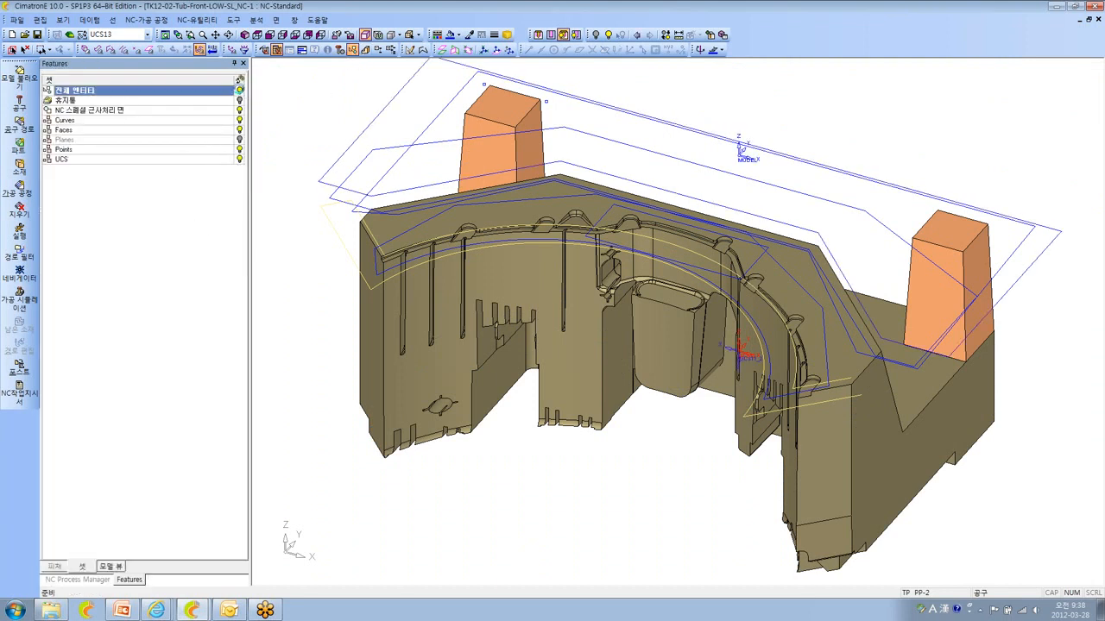
{"action": "left_click", "coordinate": [240, 110]}
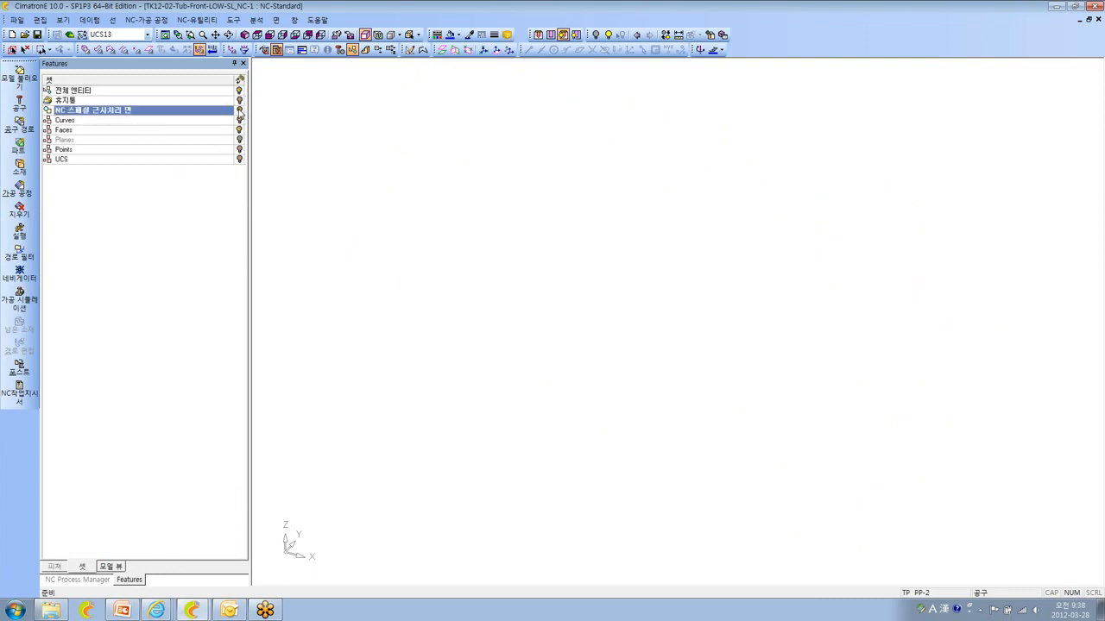
{"action": "left_click", "coordinate": [241, 111]}
{"action": "right_click_drag", "start_coordinate": [597, 402], "coordinate": [572, 299], "text": "ctrl"}
{"action": "middle_click_drag", "start_coordinate": [552, 279], "coordinate": [658, 274], "text": "ctrl"}
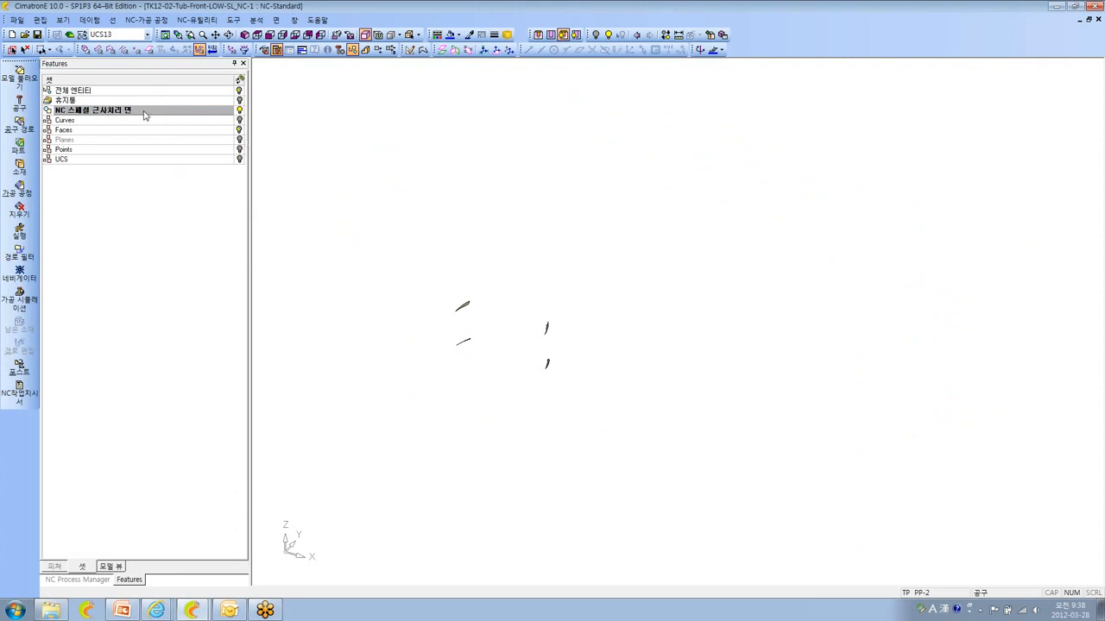
- Examine the isolated special approximation faces together with the procedures contained in the PP-1 toolpath
{"action": "left_click_drag", "start_coordinate": [415, 249], "coordinate": [656, 444]}
{"action": "left_click", "coordinate": [243, 63]}
{"action": "left_click_drag", "start_coordinate": [410, 261], "coordinate": [631, 413]}
{"action": "left_click_drag", "start_coordinate": [376, 227], "coordinate": [597, 404]}
{"action": "left_click", "coordinate": [72, 86]}
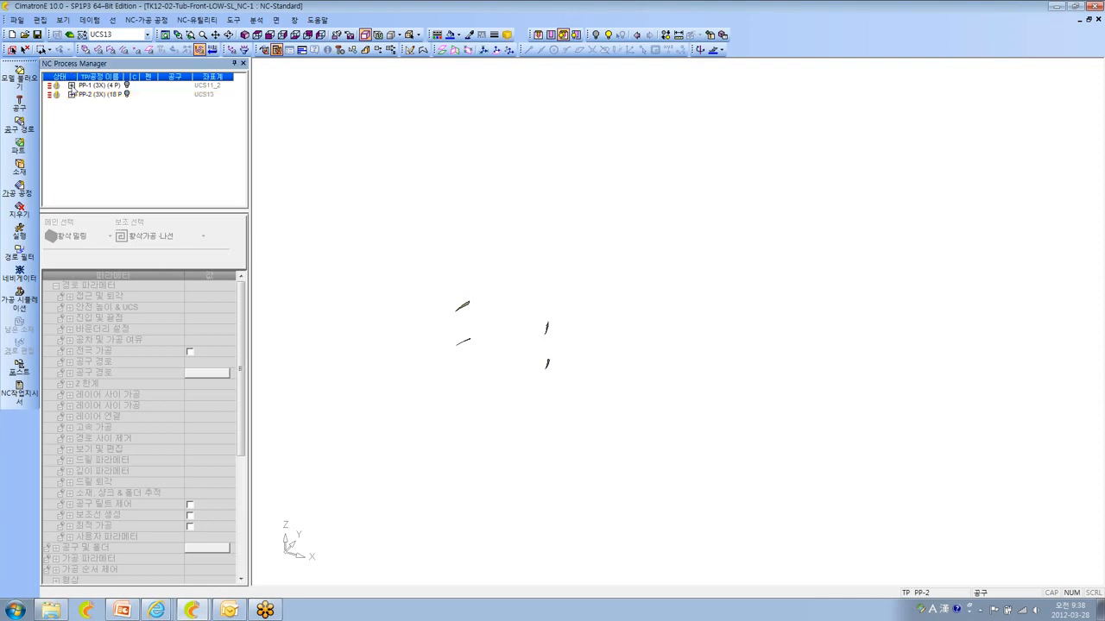
{"action": "left_click", "coordinate": [72, 86]}
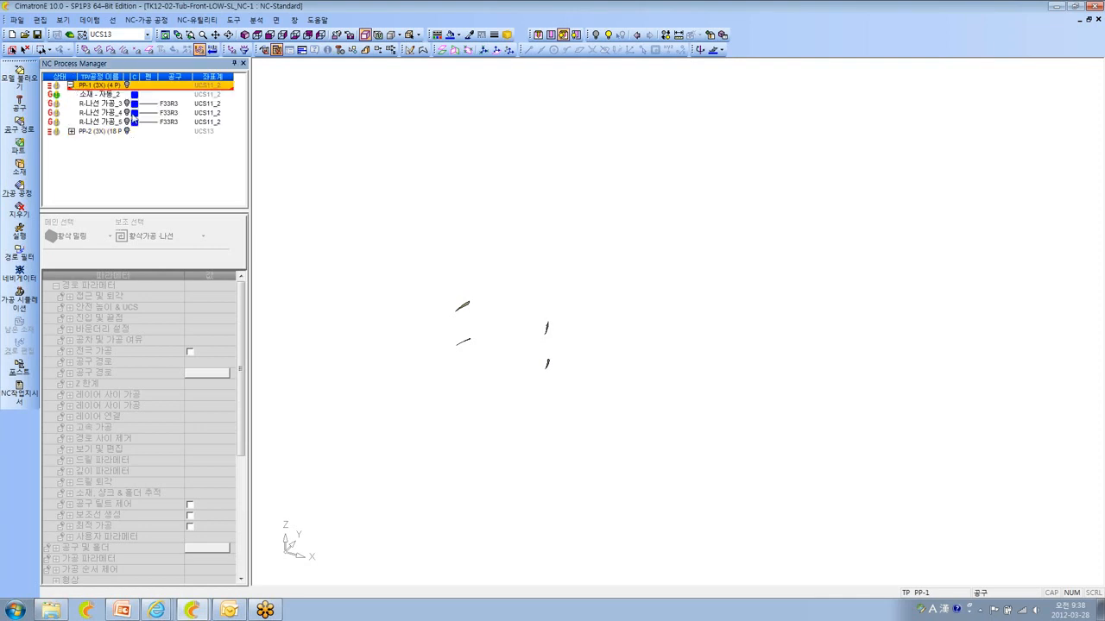
{"action": "left_click_drag", "start_coordinate": [399, 252], "coordinate": [670, 438]}
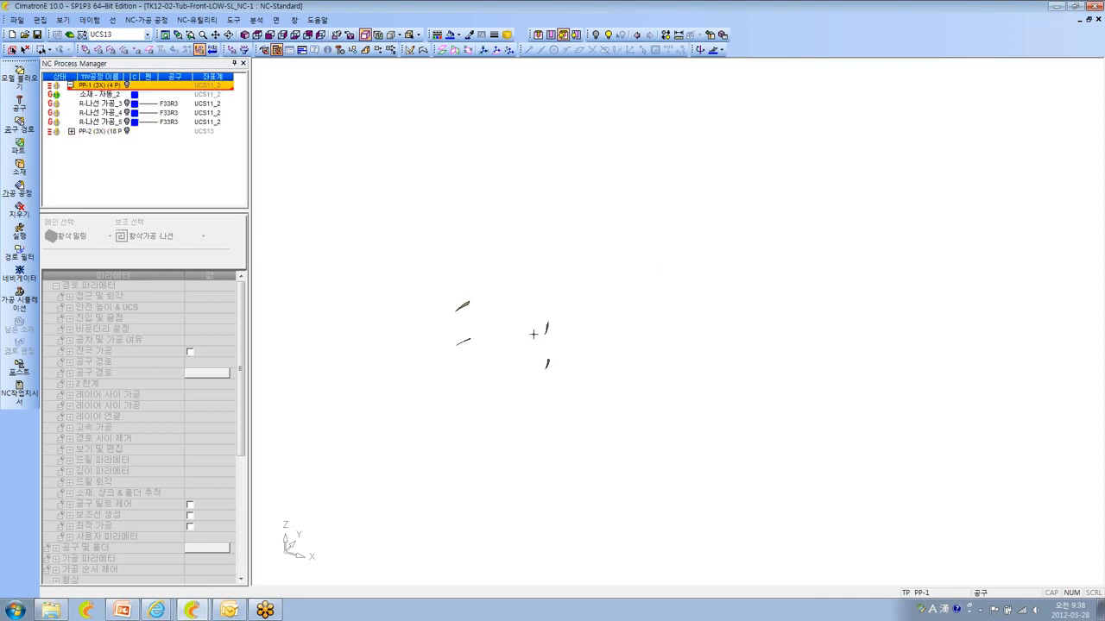
{"action": "left_click_drag", "start_coordinate": [403, 229], "coordinate": [627, 426]}
{"action": "left_click", "coordinate": [71, 85]}
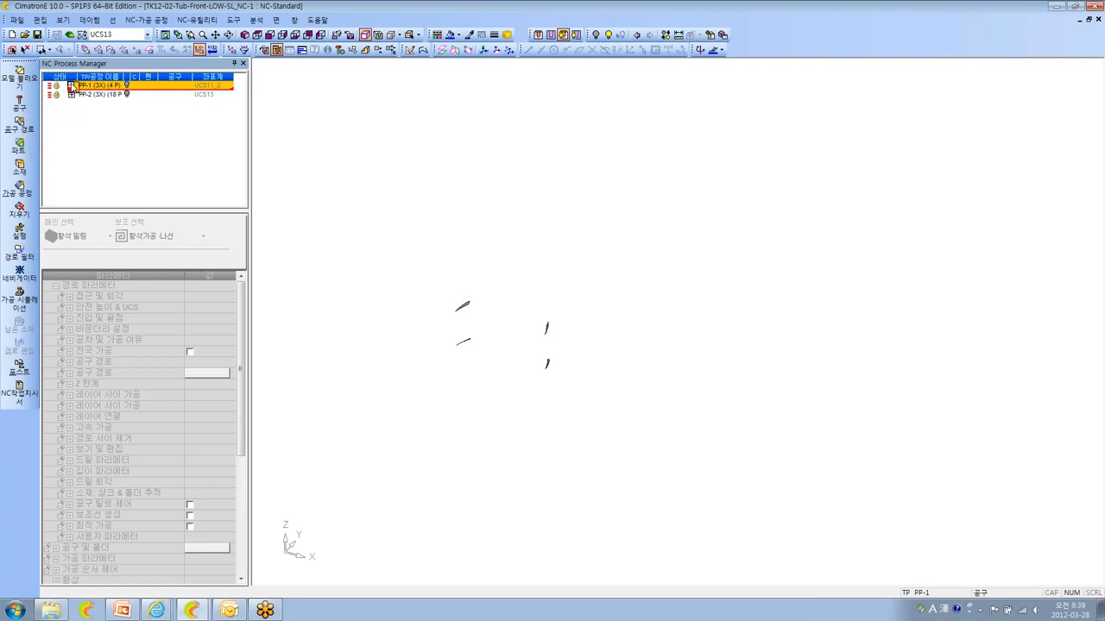
{"action": "left_click", "coordinate": [71, 86]}
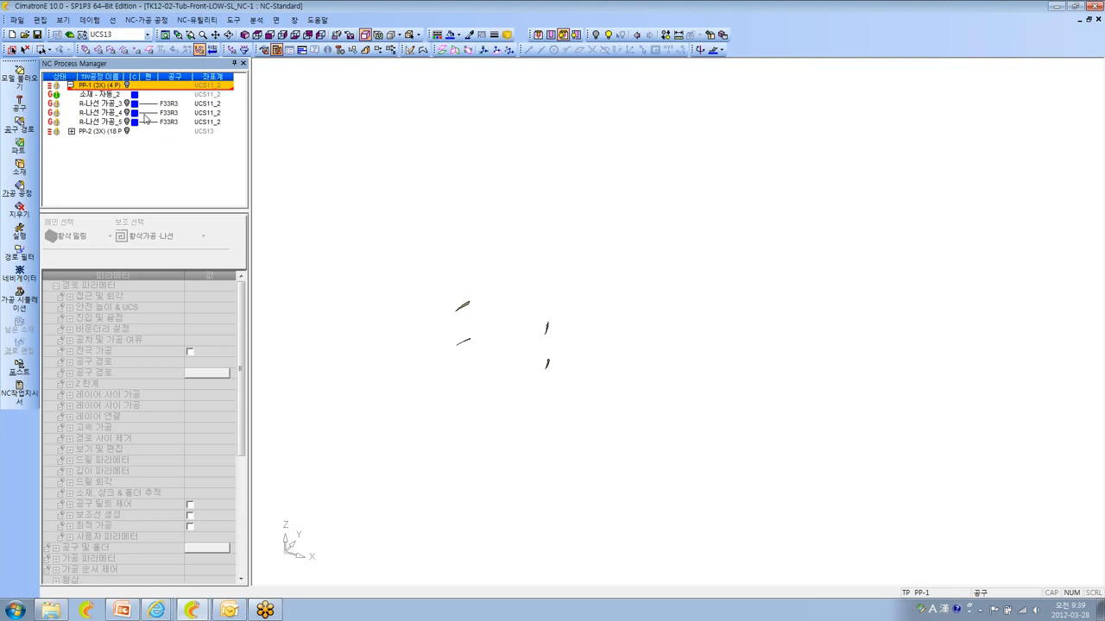
{"action": "left_click", "coordinate": [71, 87]}
{"action": "left_click", "coordinate": [71, 86]}
- Close the TK12-02-Tub-Front-LOW-SL_NC-1 session and the Optimized NC document in the other session
{"action": "left_click", "coordinate": [1091, 7]}
{"action": "left_click", "coordinate": [608, 333]}
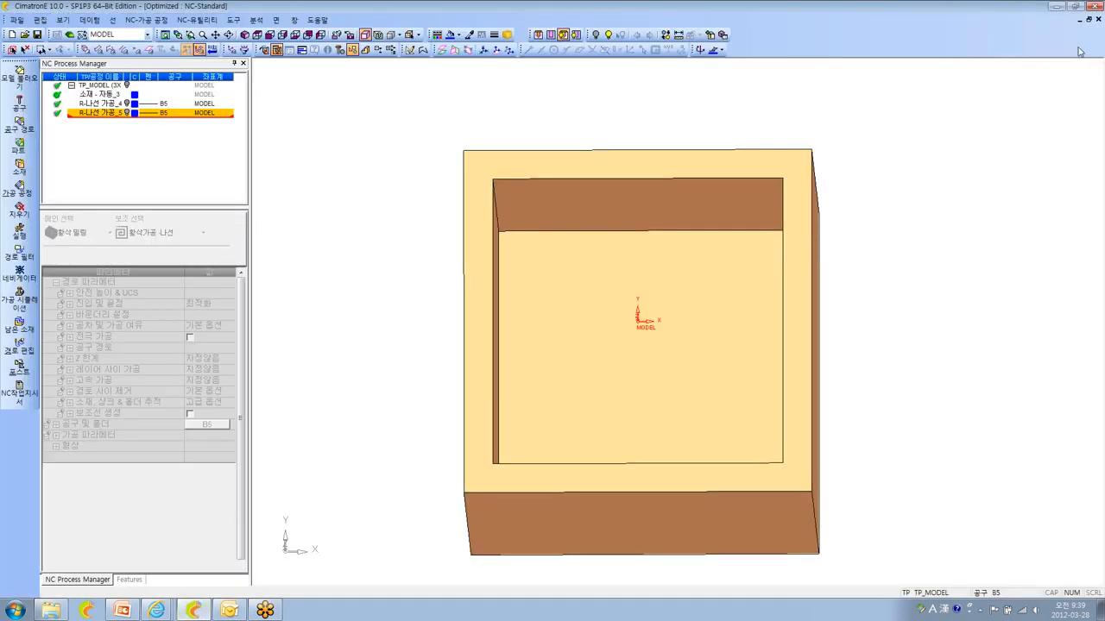
{"action": "left_click", "coordinate": [1099, 18]}
{"action": "left_click", "coordinate": [559, 333]}
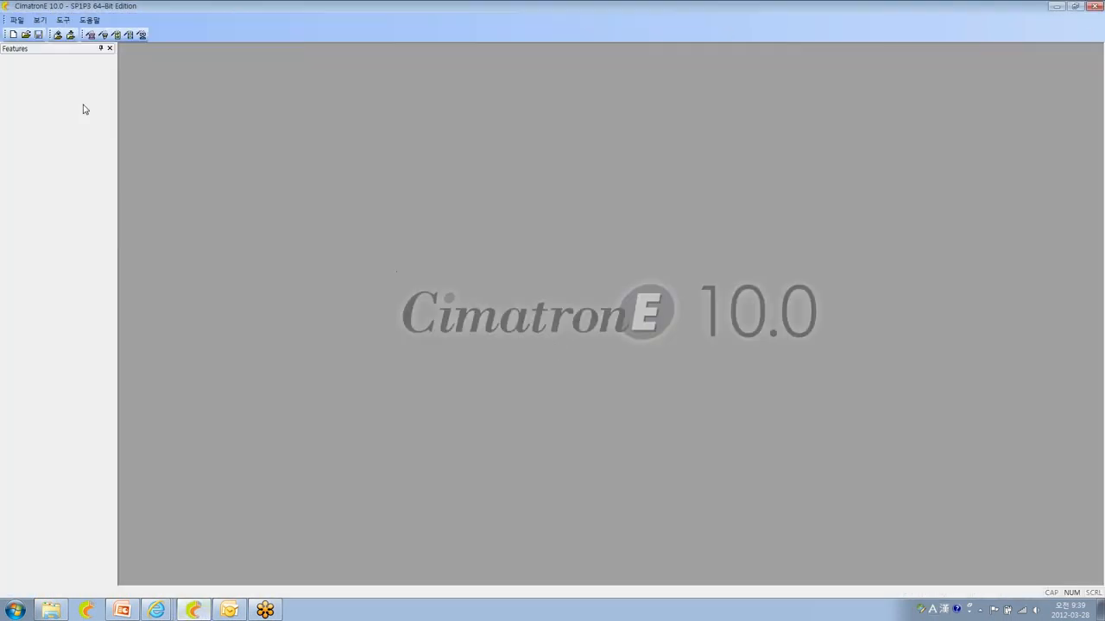
- Load the NC file v10 Stock-23D.elt from the 0328 folder
{"action": "left_click", "coordinate": [26, 35]}
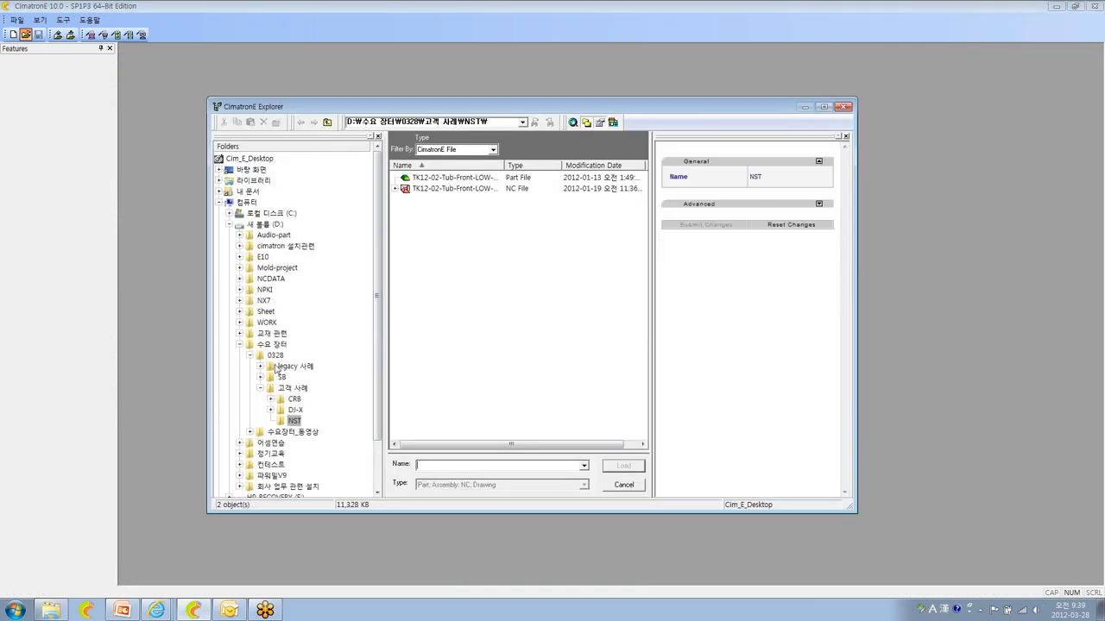
{"action": "left_click", "coordinate": [250, 356]}
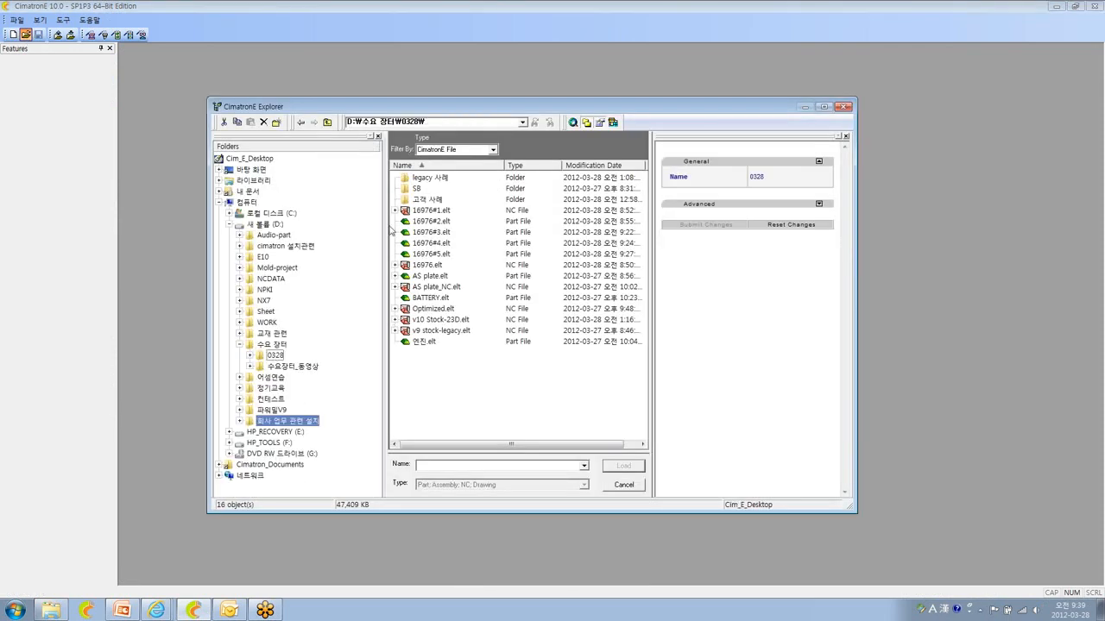
{"action": "left_click", "coordinate": [438, 319]}
{"action": "left_click", "coordinate": [627, 467]}
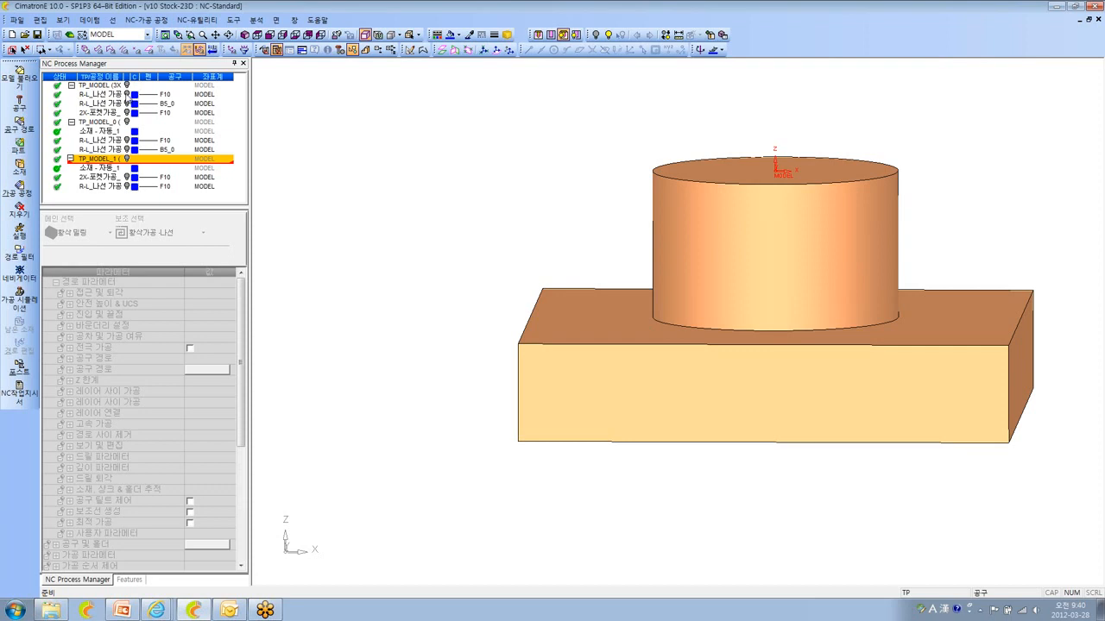
- Open the first TP_MODEL procedure for editing and review the 구 버전 가공공정 strategies, keeping 나선가공-3D selected
{"action": "left_click", "coordinate": [104, 85]}
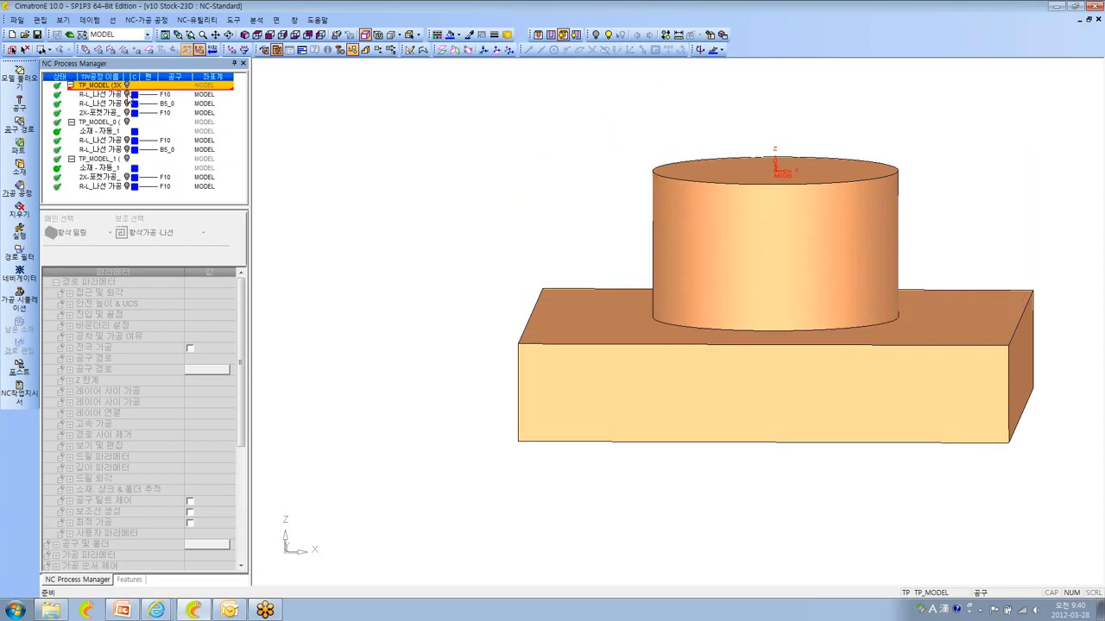
{"action": "left_click", "coordinate": [114, 95]}
{"action": "double_click", "coordinate": [123, 97]}
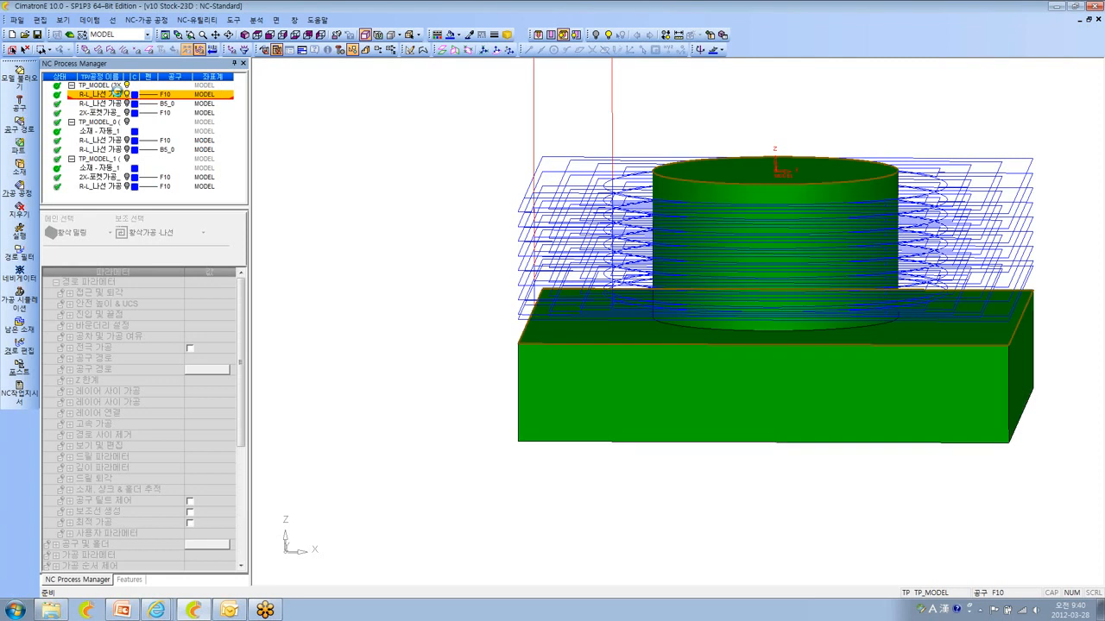
{"action": "left_click", "coordinate": [204, 232]}
{"action": "mouse_move", "coordinate": [209, 276]}
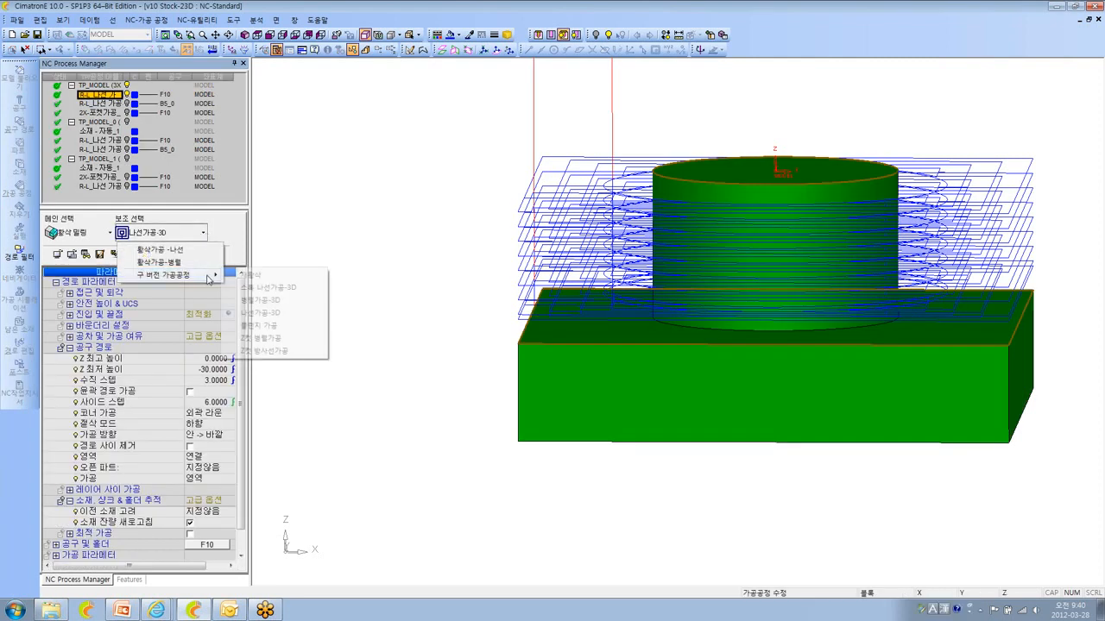
{"action": "left_click", "coordinate": [278, 314]}
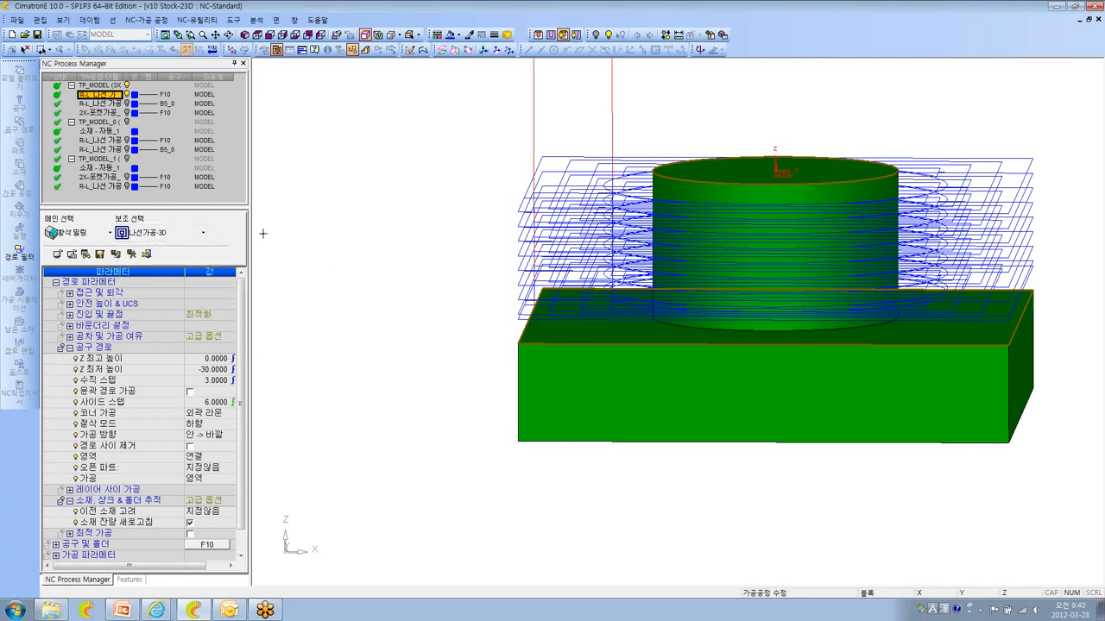
{"action": "left_click", "coordinate": [204, 236]}
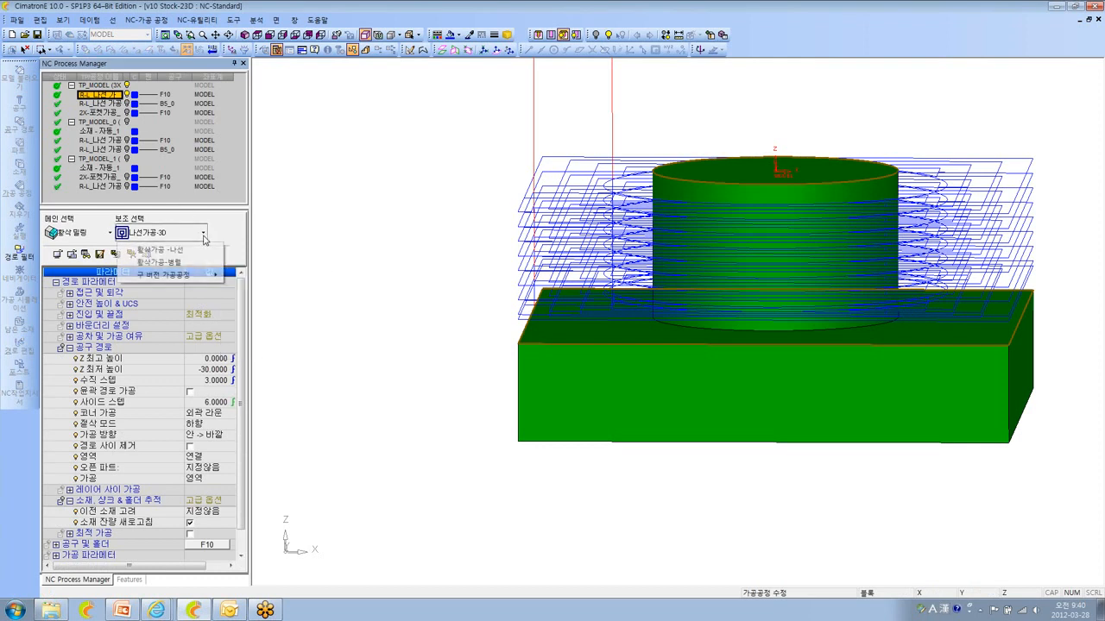
{"action": "left_click", "coordinate": [270, 237]}
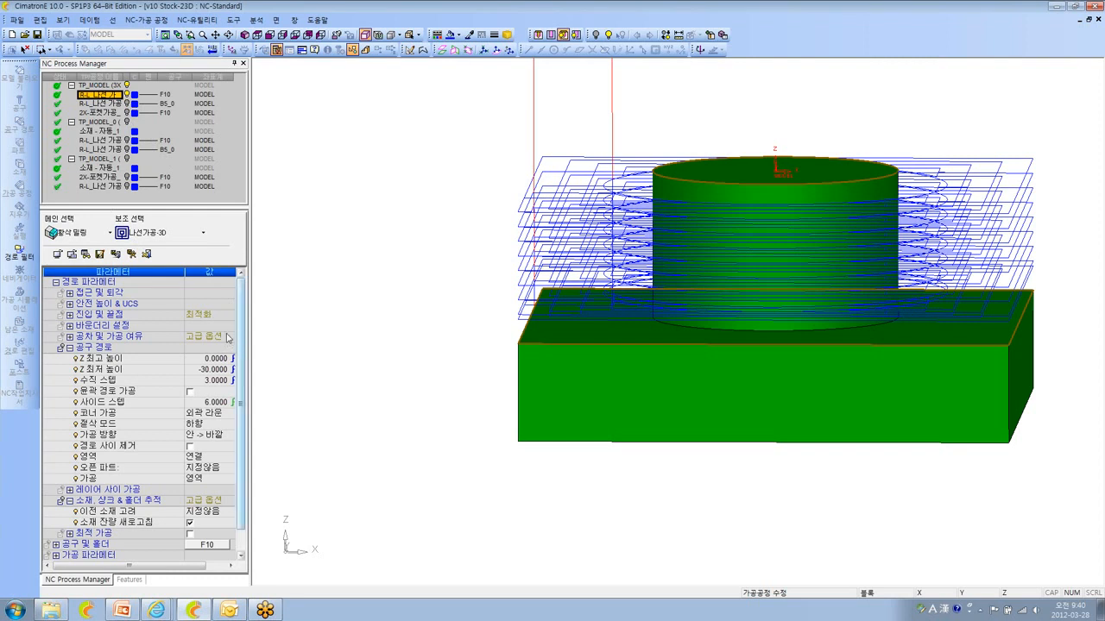
- Try to calculate and save the first procedure immediately with 이전 소재 고려 set to 예
{"action": "left_click", "coordinate": [213, 512]}
{"action": "left_click", "coordinate": [224, 512]}
{"action": "left_click", "coordinate": [213, 528]}
{"action": "right_click", "coordinate": [332, 250]}
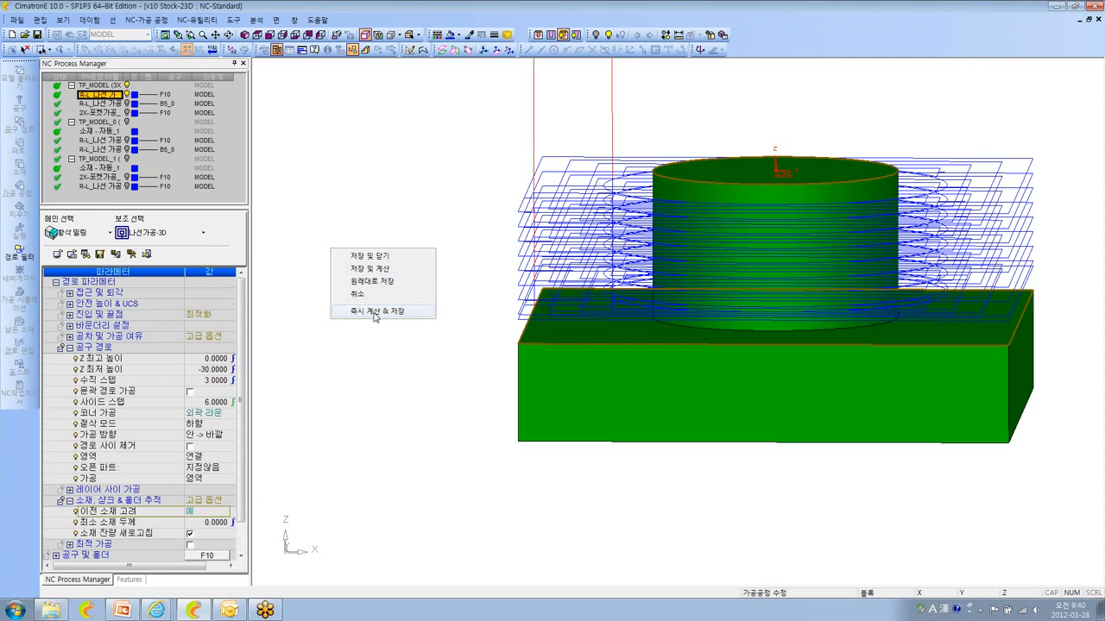
{"action": "left_click", "coordinate": [373, 312]}
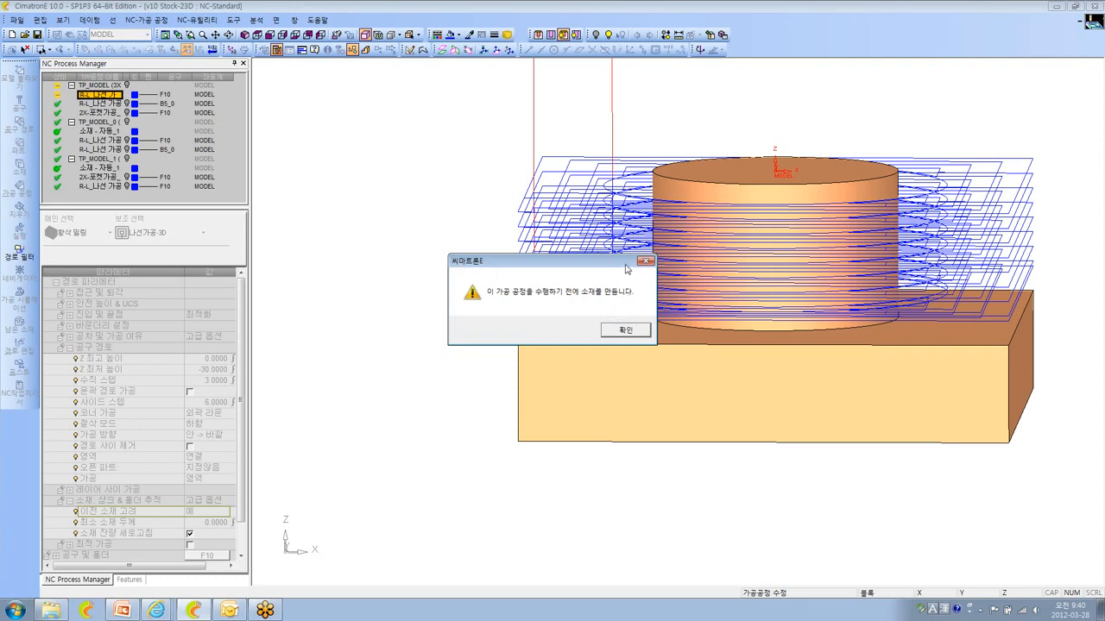
{"action": "left_click_drag", "start_coordinate": [622, 262], "coordinate": [525, 178]}
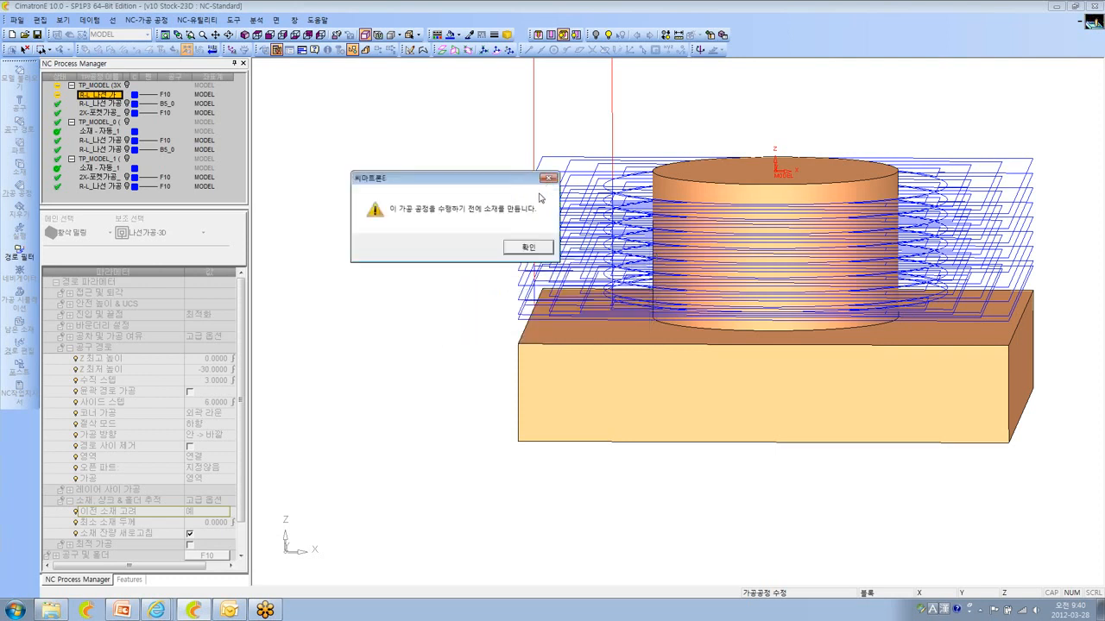
{"action": "left_click", "coordinate": [547, 252]}
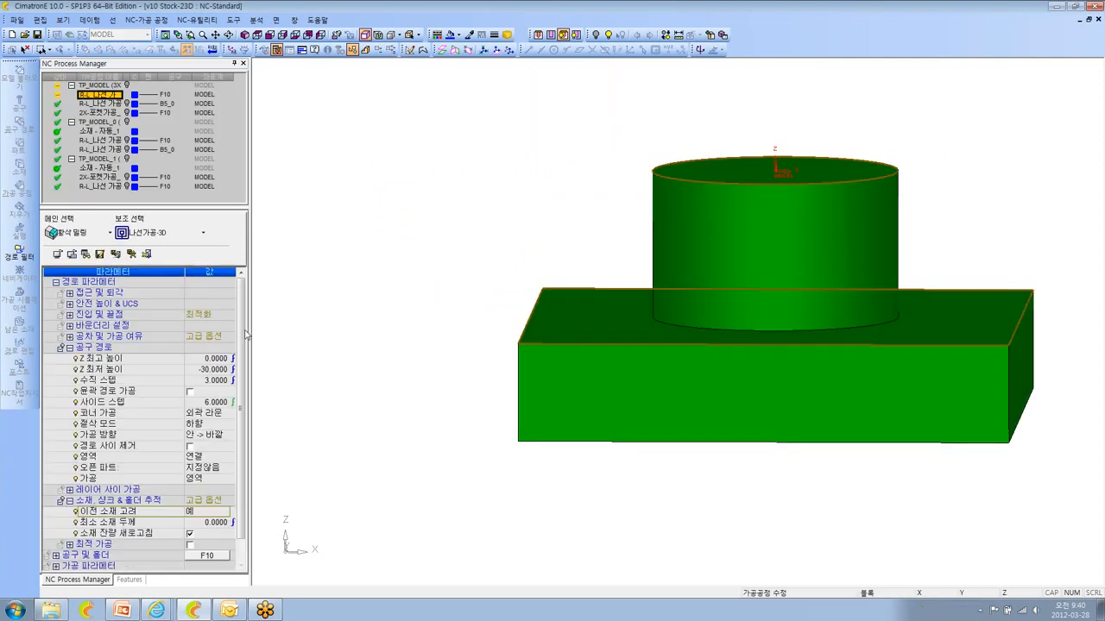
- Set 이전 소재 고려 to 지정않음 for the first procedure, then calculate and save it immediately
{"action": "scroll", "coordinate": [172, 414], "scroll_direction": "down", "scroll_amount": 2}
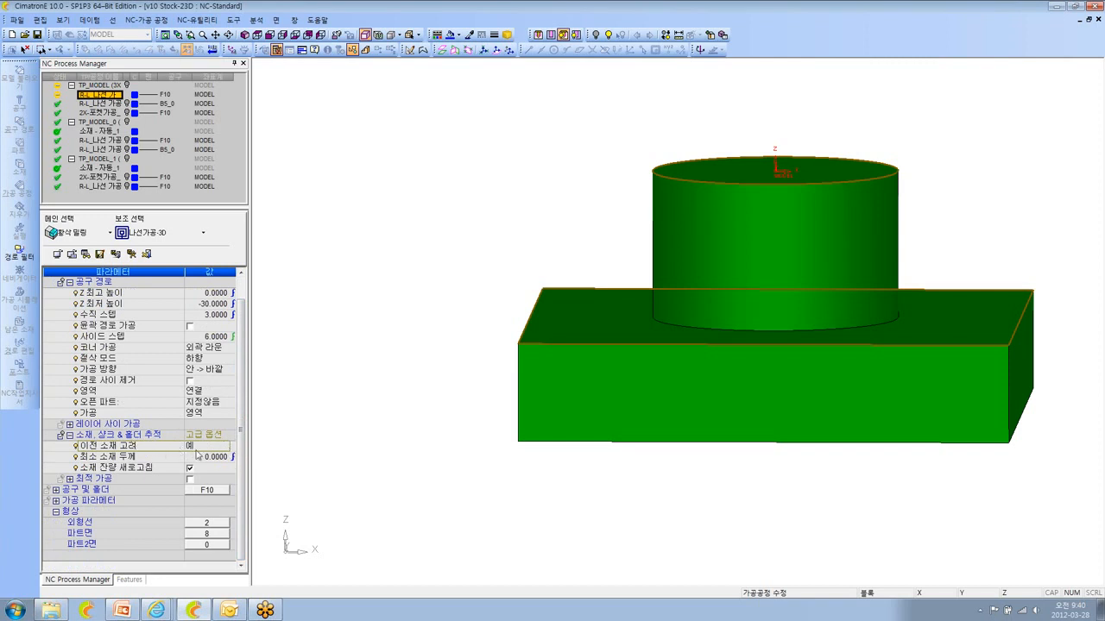
{"action": "left_click", "coordinate": [224, 447]}
{"action": "left_click", "coordinate": [223, 467]}
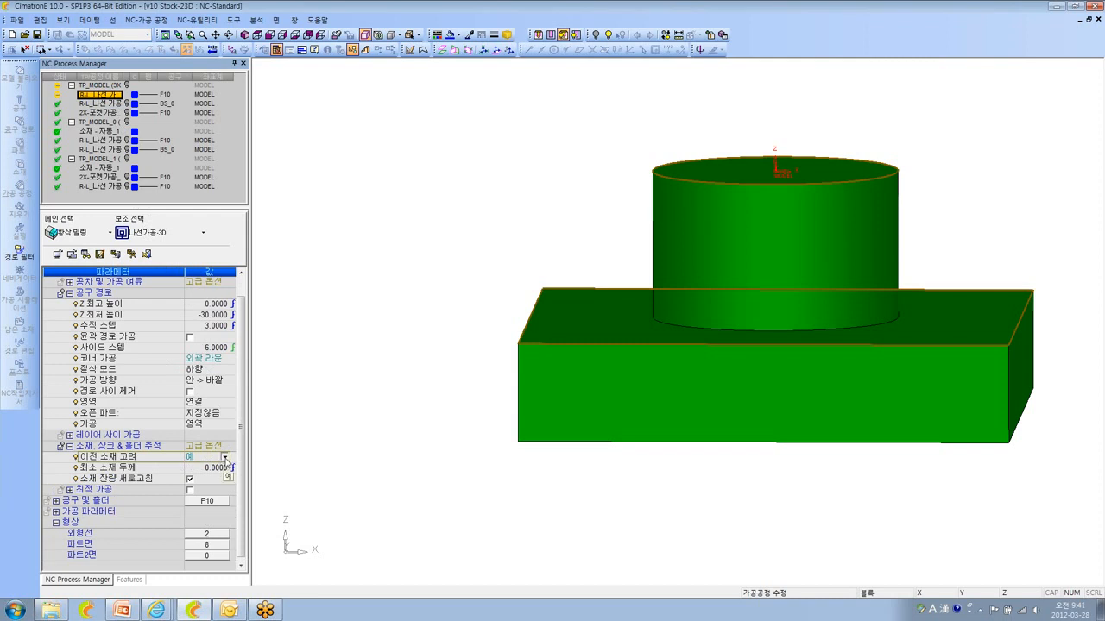
{"action": "left_click", "coordinate": [224, 458]}
{"action": "left_click", "coordinate": [218, 482]}
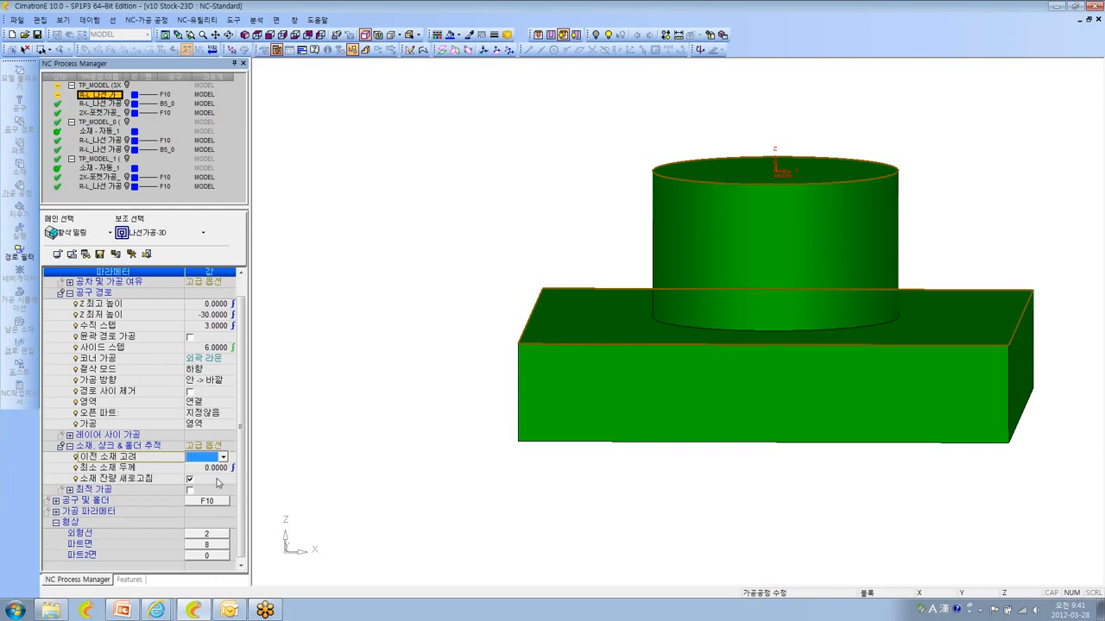
{"action": "right_click", "coordinate": [339, 192]}
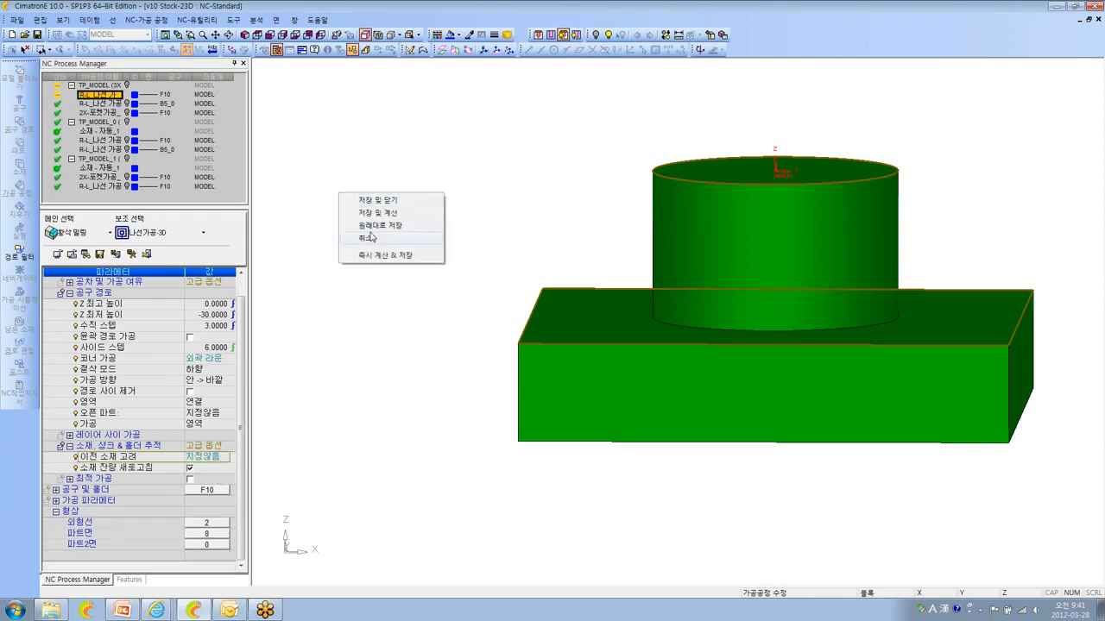
{"action": "left_click", "coordinate": [373, 258]}
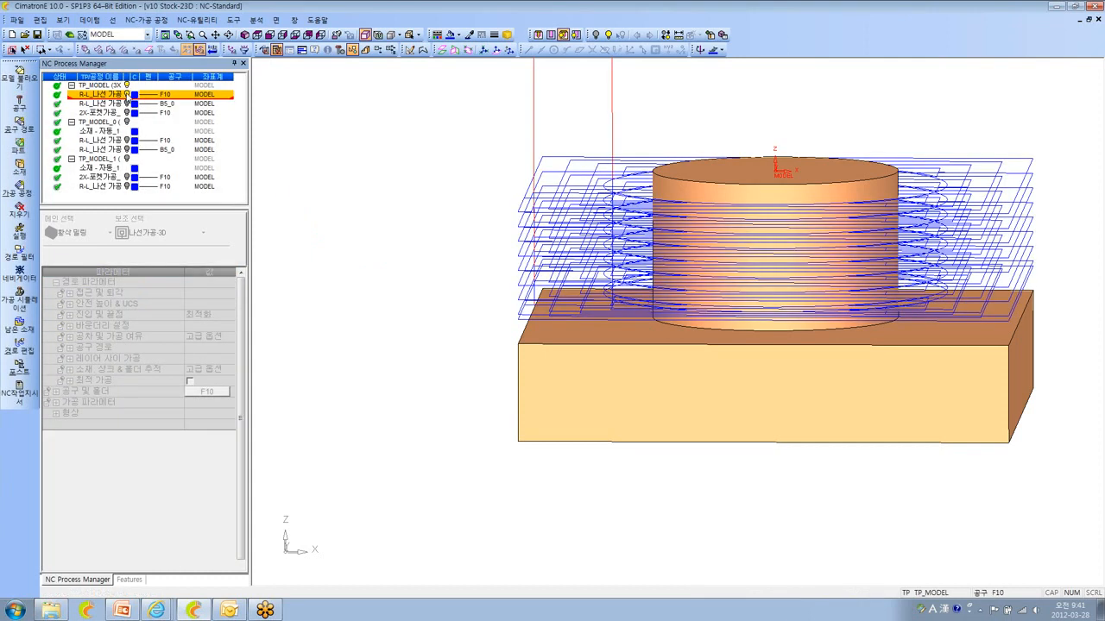
- Examine the first procedure's toolpath around the cylindrical boss from different angles
{"action": "left_click", "coordinate": [127, 94]}
{"action": "left_click", "coordinate": [127, 94]}
{"action": "right_click_drag", "start_coordinate": [466, 209], "coordinate": [466, 250], "text": "ctrl"}
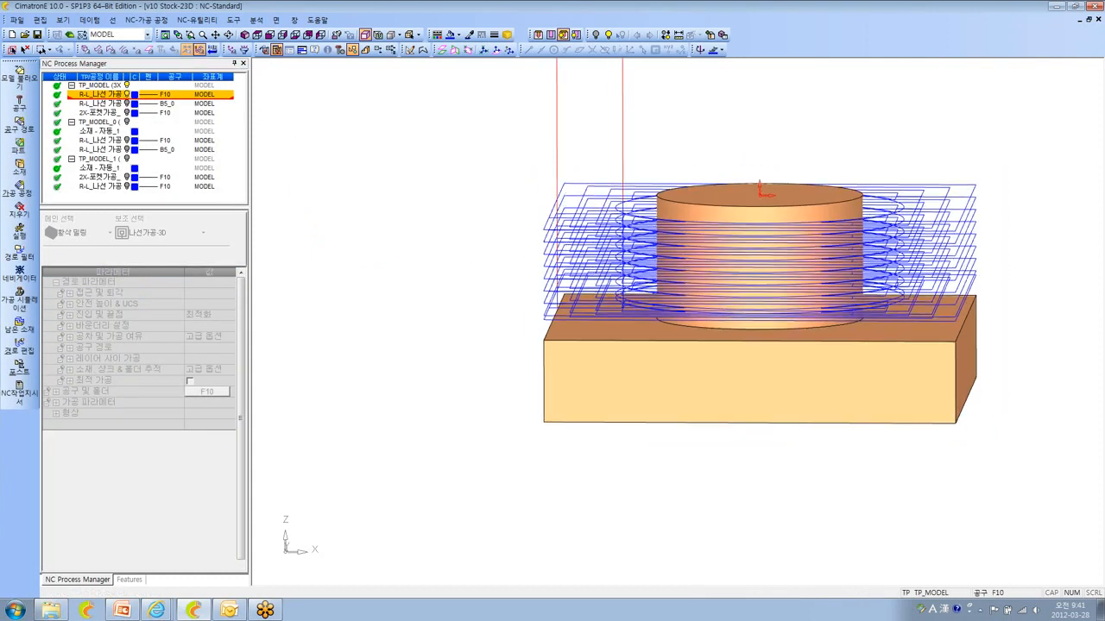
{"action": "middle_click_drag", "start_coordinate": [466, 251], "coordinate": [410, 258], "text": "ctrl"}
{"action": "left_click_drag", "start_coordinate": [410, 259], "coordinate": [448, 324], "text": "ctrl"}
{"action": "middle_click_drag", "start_coordinate": [449, 324], "coordinate": [365, 330], "text": "ctrl"}
{"action": "right_click_drag", "start_coordinate": [365, 329], "coordinate": [367, 298], "text": "ctrl"}
{"action": "middle_click_drag", "start_coordinate": [367, 297], "coordinate": [347, 304], "text": "ctrl"}
{"action": "left_click_drag", "start_coordinate": [347, 304], "coordinate": [302, 300], "text": "ctrl"}
{"action": "right_click_drag", "start_coordinate": [302, 301], "coordinate": [302, 317], "text": "ctrl"}
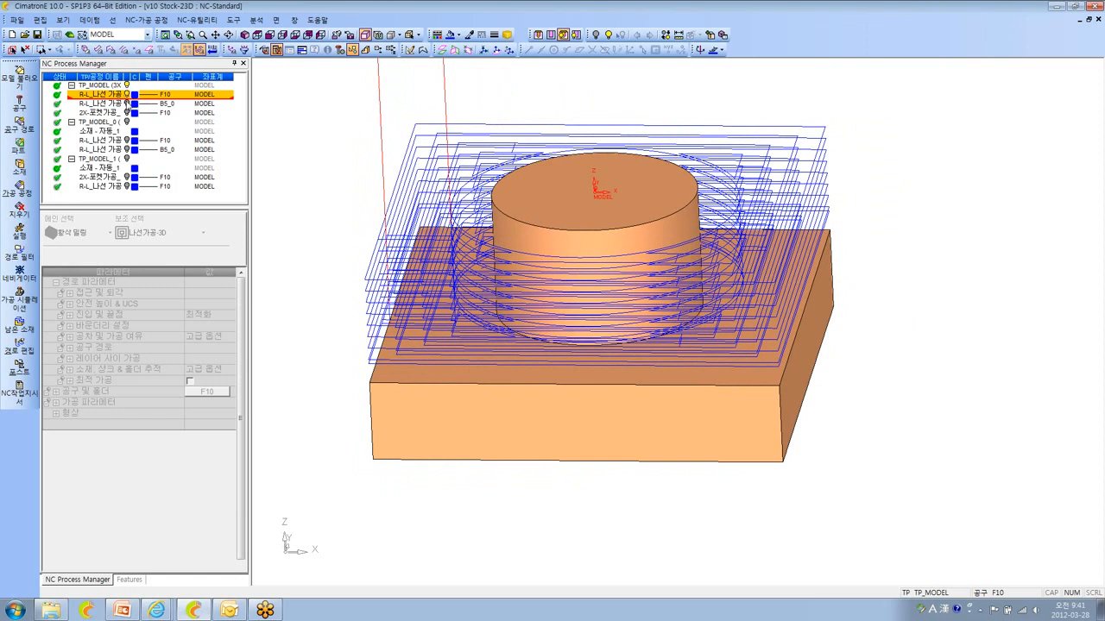
- Review the 이전 소재 고려 setting of TP_MODEL's second spiral procedure, which uses tool B5_0, and exit without changes
{"action": "left_click", "coordinate": [127, 103]}
{"action": "left_click", "coordinate": [127, 94]}
{"action": "double_click", "coordinate": [107, 103]}
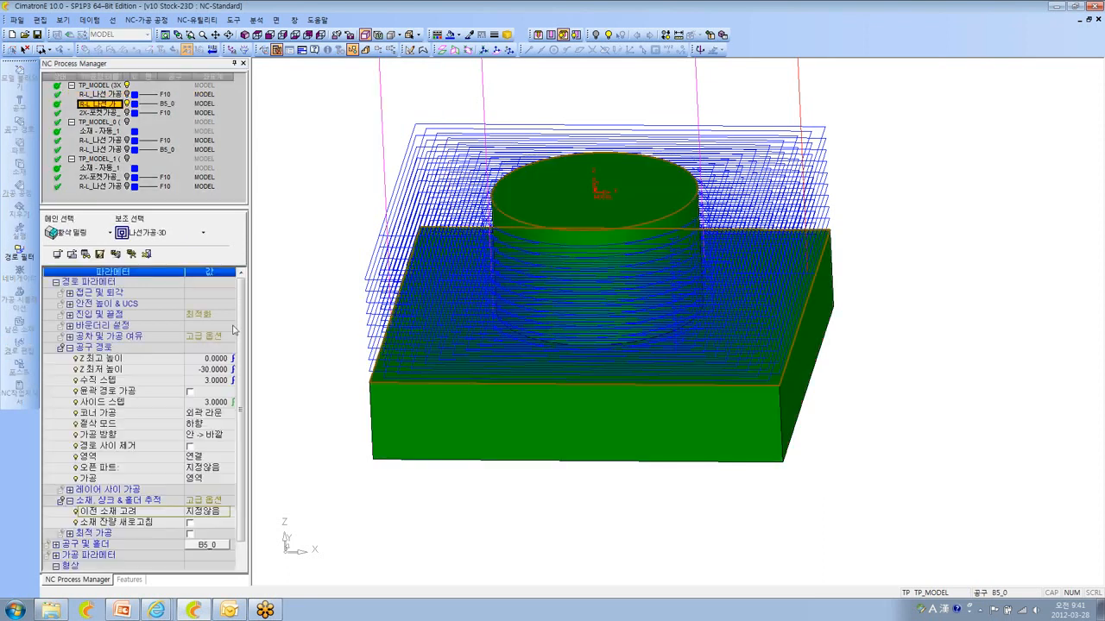
{"action": "scroll", "coordinate": [234, 345], "scroll_direction": "down", "scroll_amount": 2}
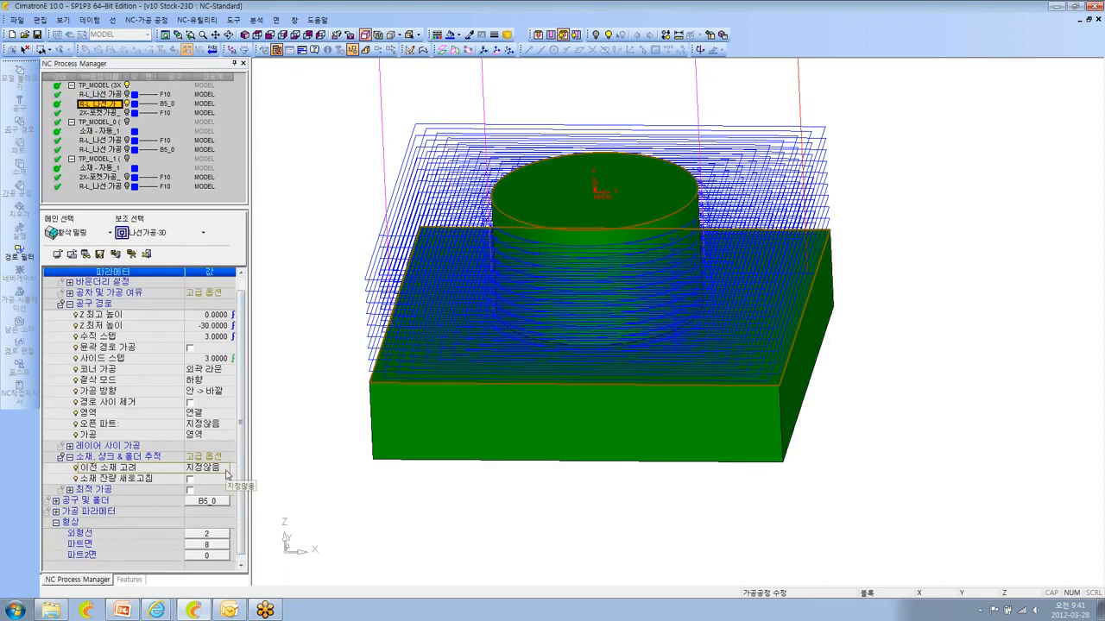
{"action": "right_click", "coordinate": [305, 139]}
{"action": "left_click", "coordinate": [333, 141]}
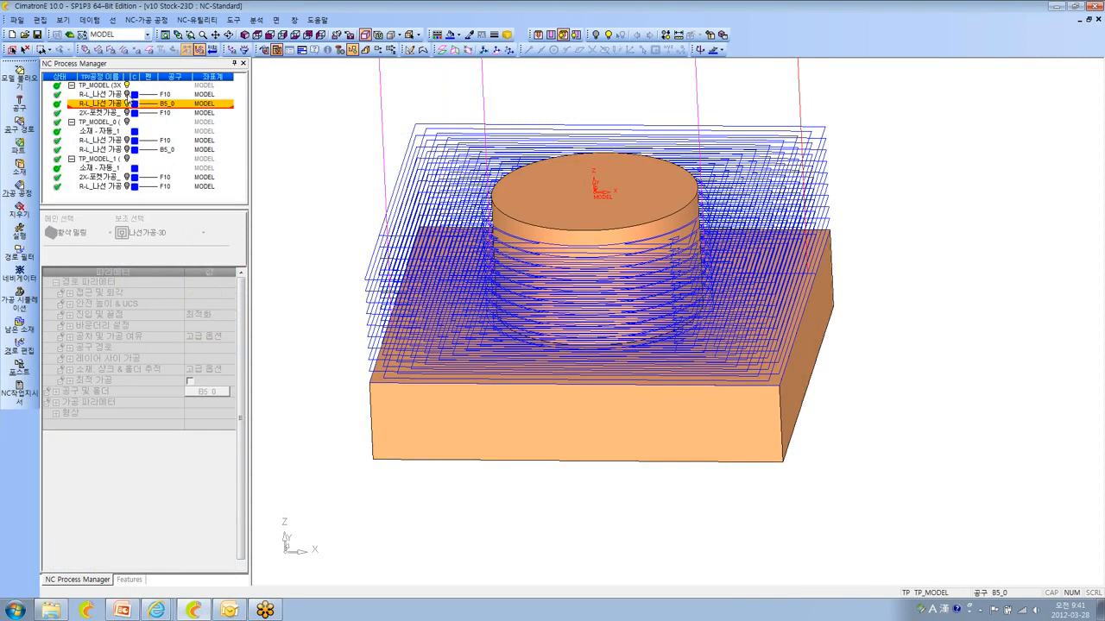
- Compare the toolpaths of TP_MODEL's F10 and B5_0 spiral procedures by showing each alternately, then hide them
{"action": "key", "text": "Up"}
{"action": "key", "text": "Down"}
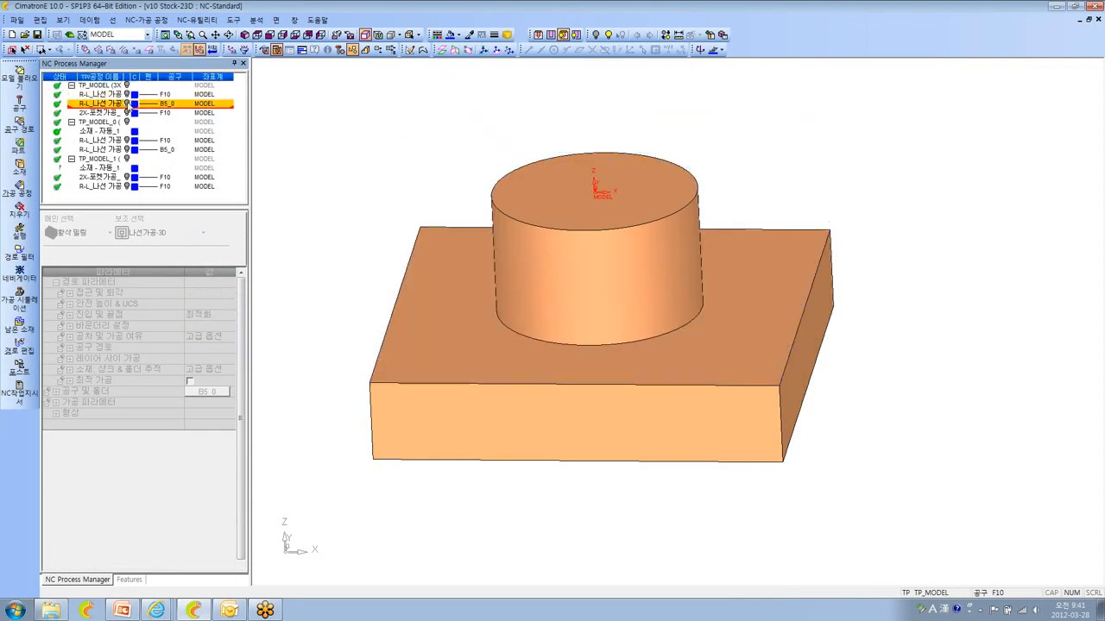
{"action": "key", "text": "Up"}
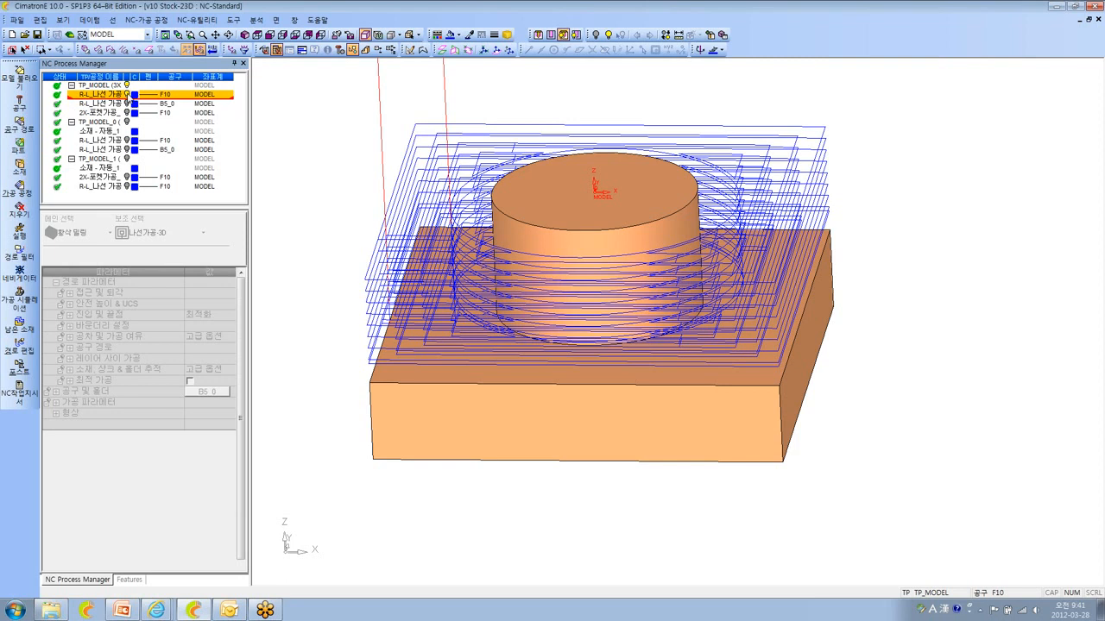
{"action": "left_click", "coordinate": [127, 95]}
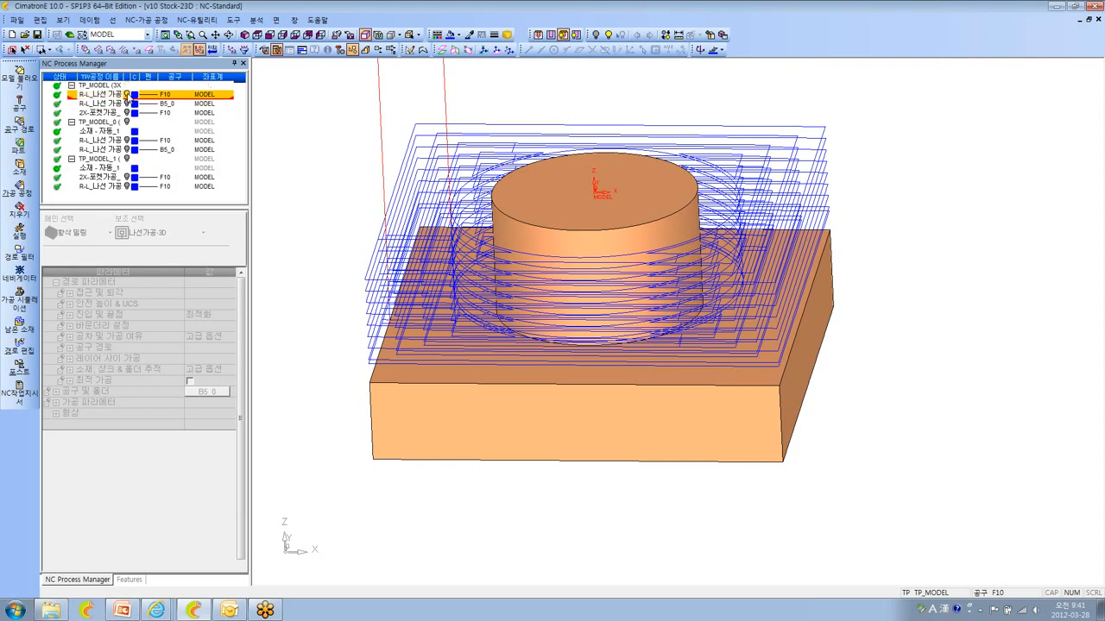
{"action": "left_click", "coordinate": [128, 103]}
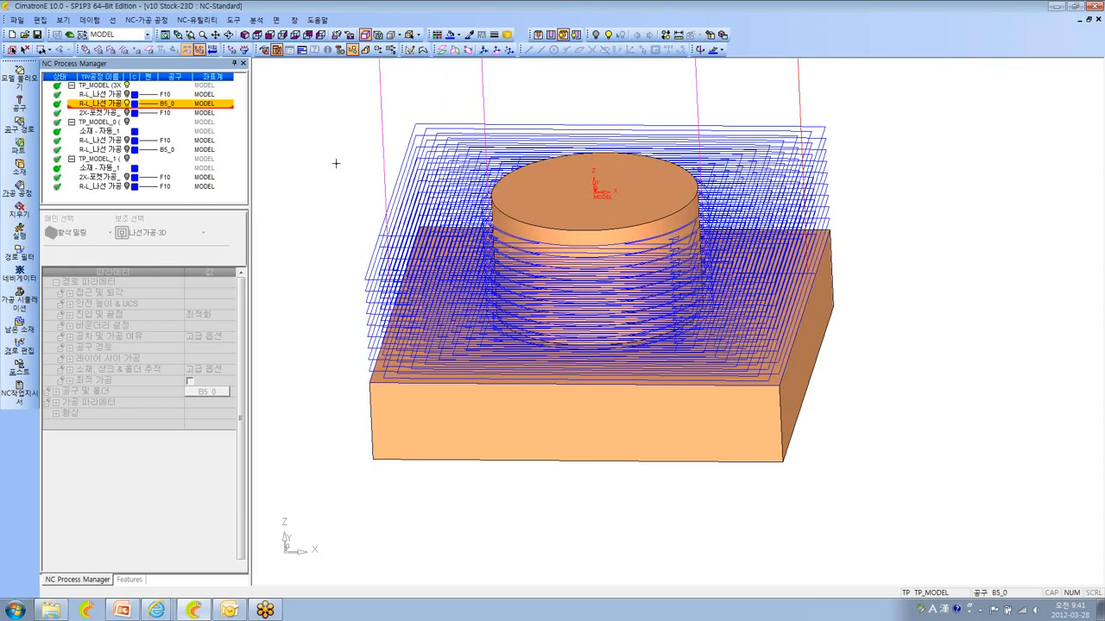
{"action": "middle_click_drag", "start_coordinate": [350, 164], "coordinate": [523, 412]}
{"action": "middle_click_drag", "start_coordinate": [388, 226], "coordinate": [381, 143]}
{"action": "left_click", "coordinate": [127, 94]}
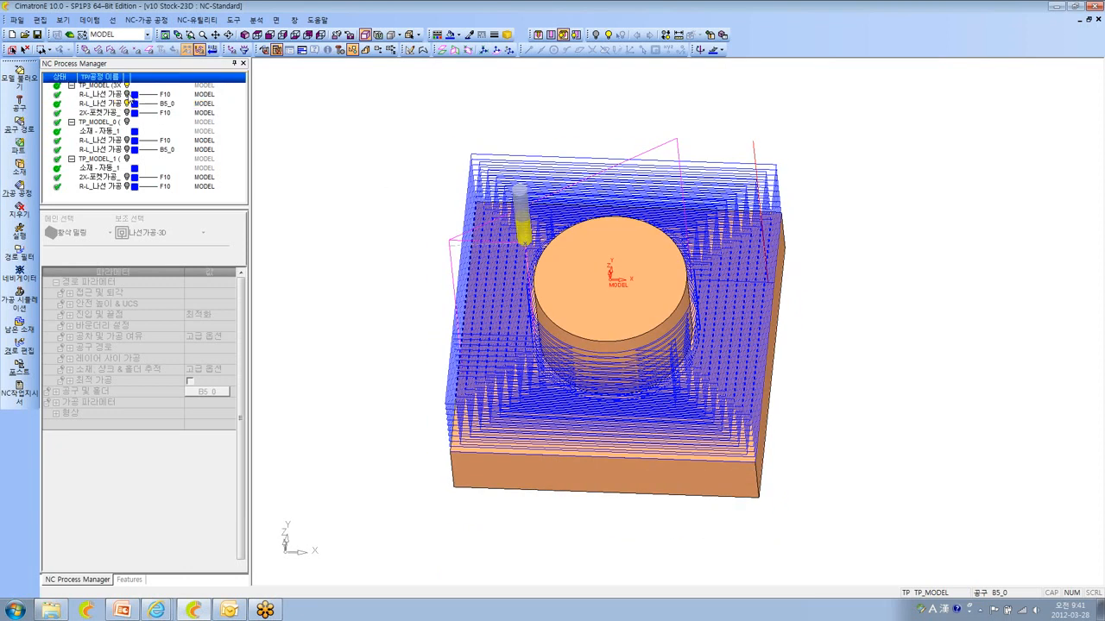
{"action": "left_click", "coordinate": [128, 104]}
{"action": "scroll", "coordinate": [262, 146], "scroll_direction": "down", "scroll_amount": 2}
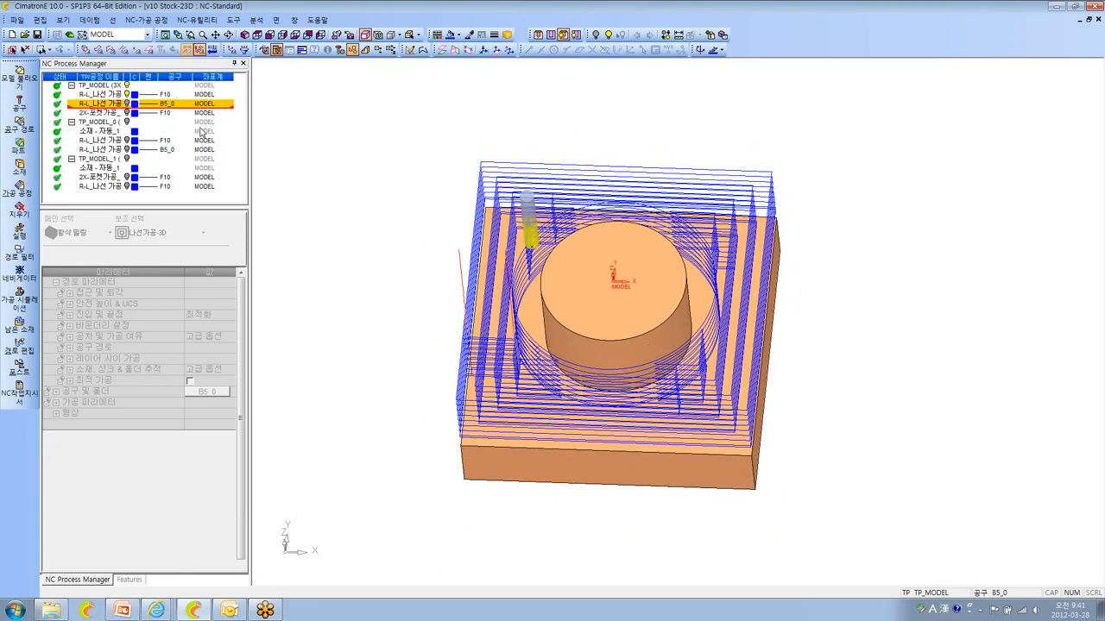
{"action": "left_click", "coordinate": [127, 95]}
{"action": "left_click", "coordinate": [128, 94]}
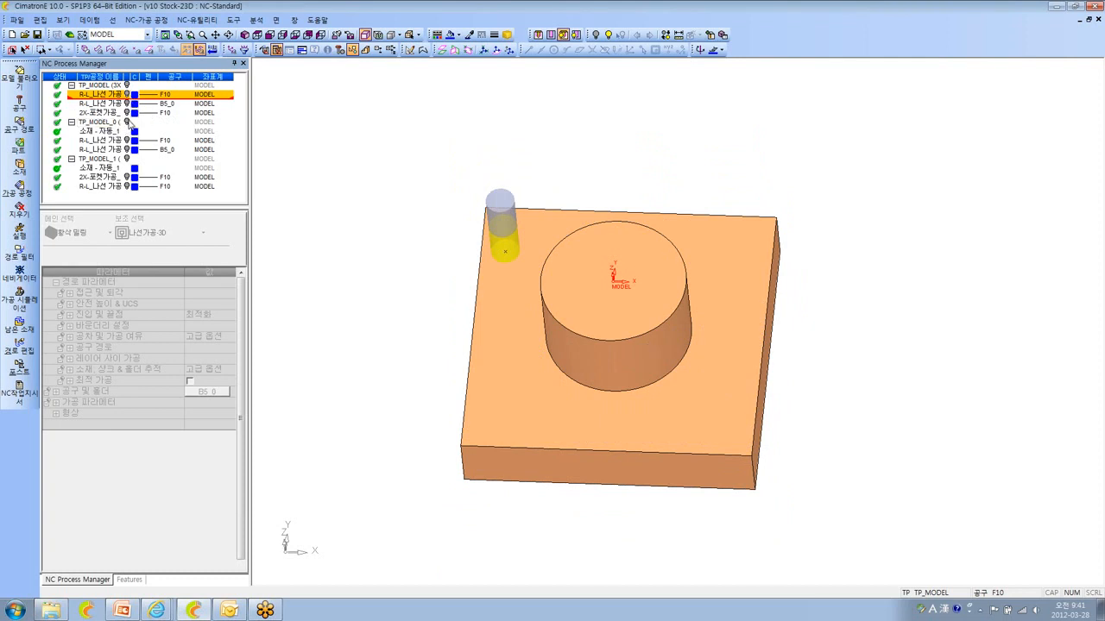
- Check the initial stock of TP_MODEL_0, then review its F10 spiral procedure's tool path and previous-stock parameters without changing them
{"action": "double_click", "coordinate": [113, 134]}
{"action": "left_click", "coordinate": [169, 283]}
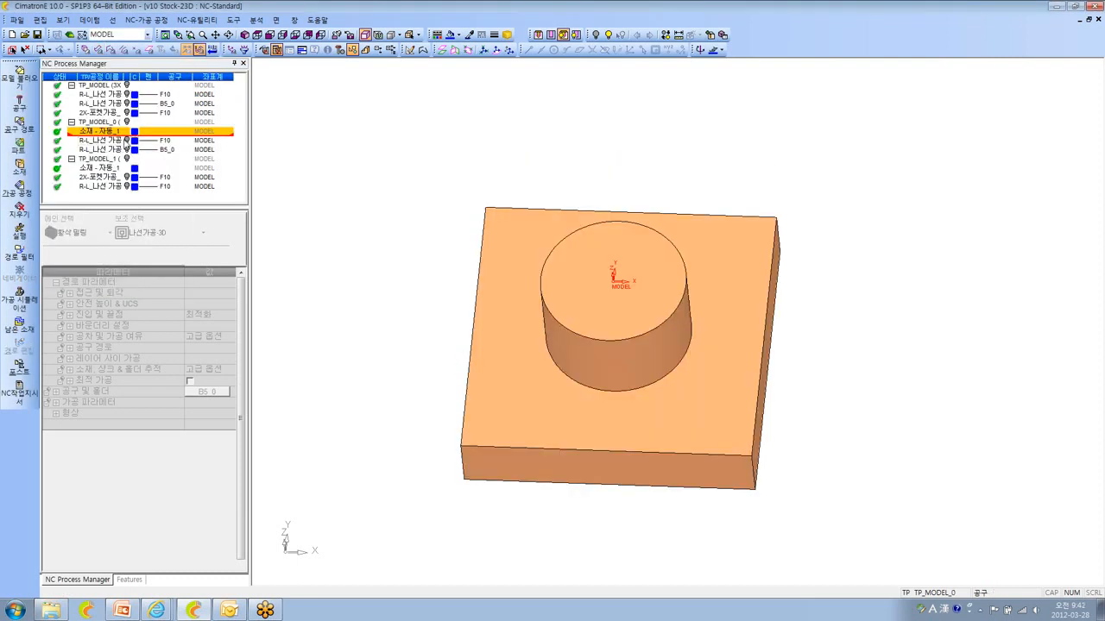
{"action": "double_click", "coordinate": [126, 139]}
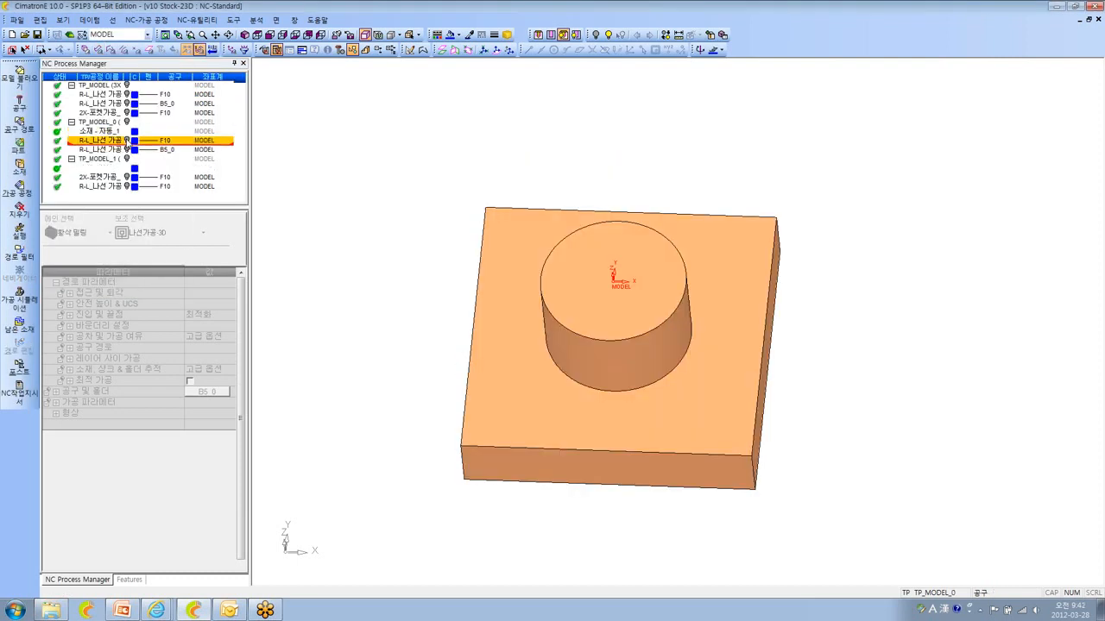
{"action": "scroll", "coordinate": [242, 341], "scroll_direction": "down", "scroll_amount": 1}
{"action": "left_click_drag", "start_coordinate": [242, 337], "coordinate": [241, 334]}
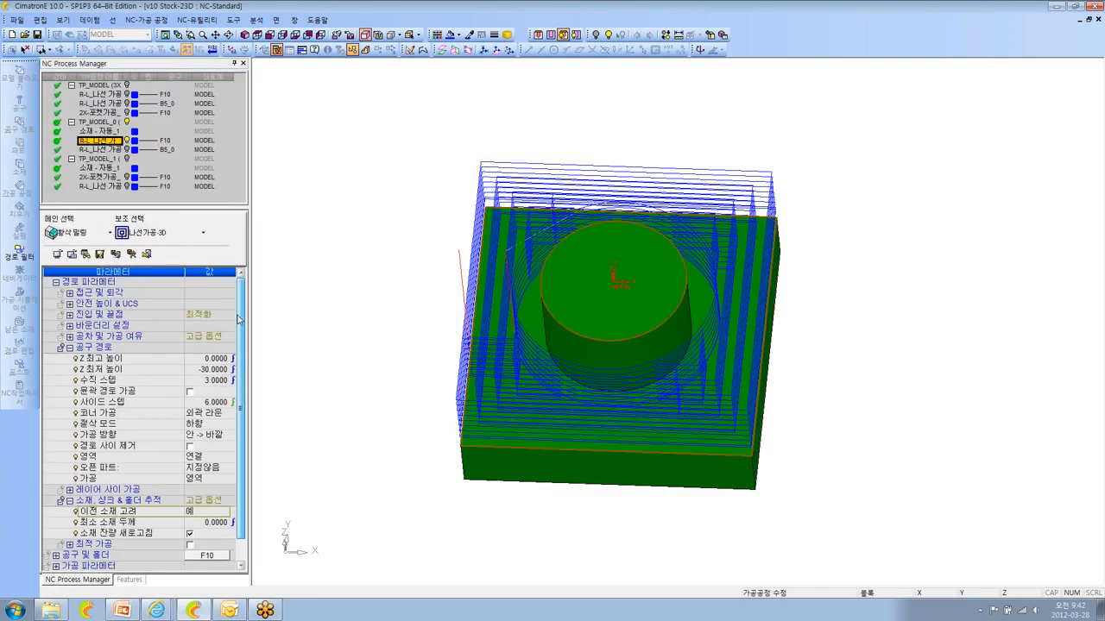
{"action": "left_click", "coordinate": [70, 338]}
{"action": "left_click_drag", "start_coordinate": [240, 350], "coordinate": [244, 386]}
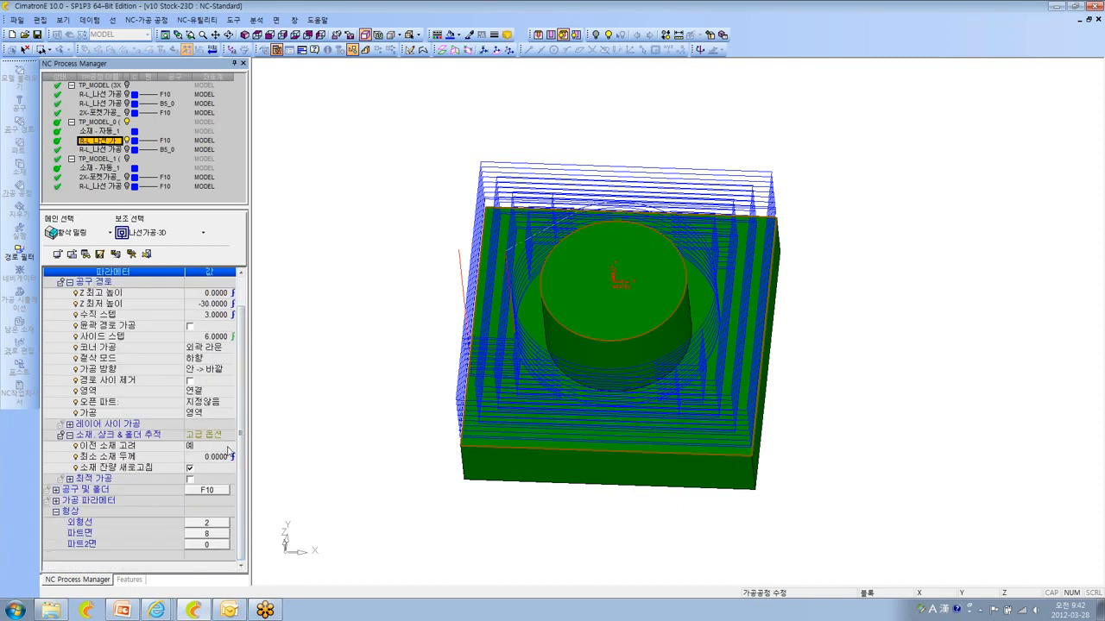
{"action": "right_click", "coordinate": [315, 233]}
{"action": "left_click", "coordinate": [358, 292]}
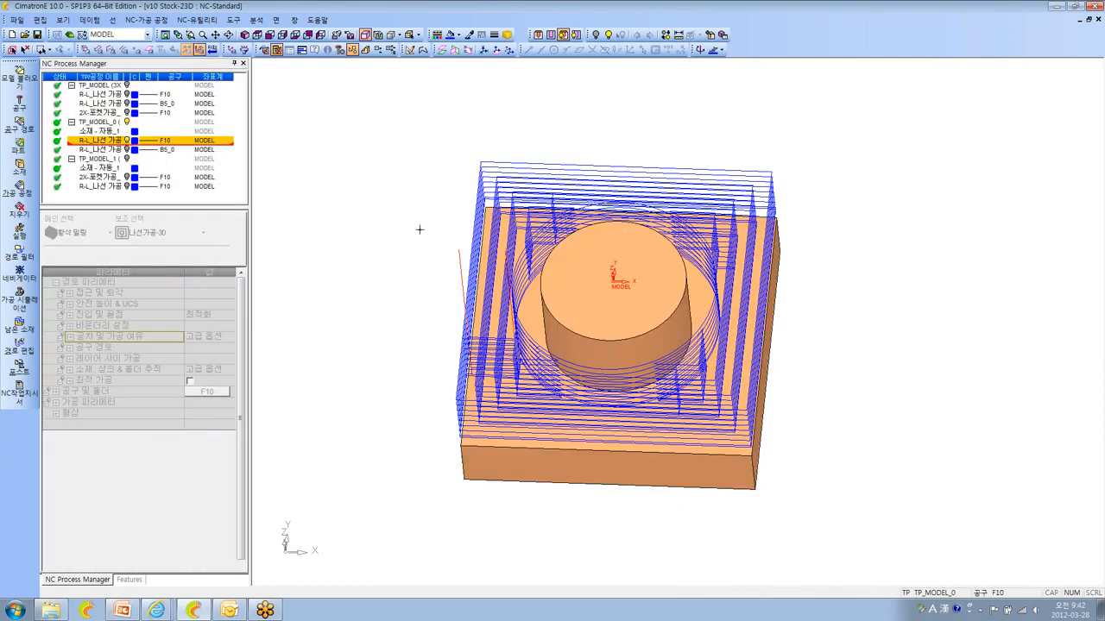
- Examine TP_MODEL_0's F10 spiral toolpath from above
{"action": "left_click_drag", "start_coordinate": [412, 225], "coordinate": [561, 302], "text": "ctrl"}
{"action": "right_click_drag", "start_coordinate": [406, 241], "coordinate": [406, 250], "text": "ctrl"}
{"action": "left_click_drag", "start_coordinate": [406, 250], "coordinate": [389, 209], "text": "ctrl"}
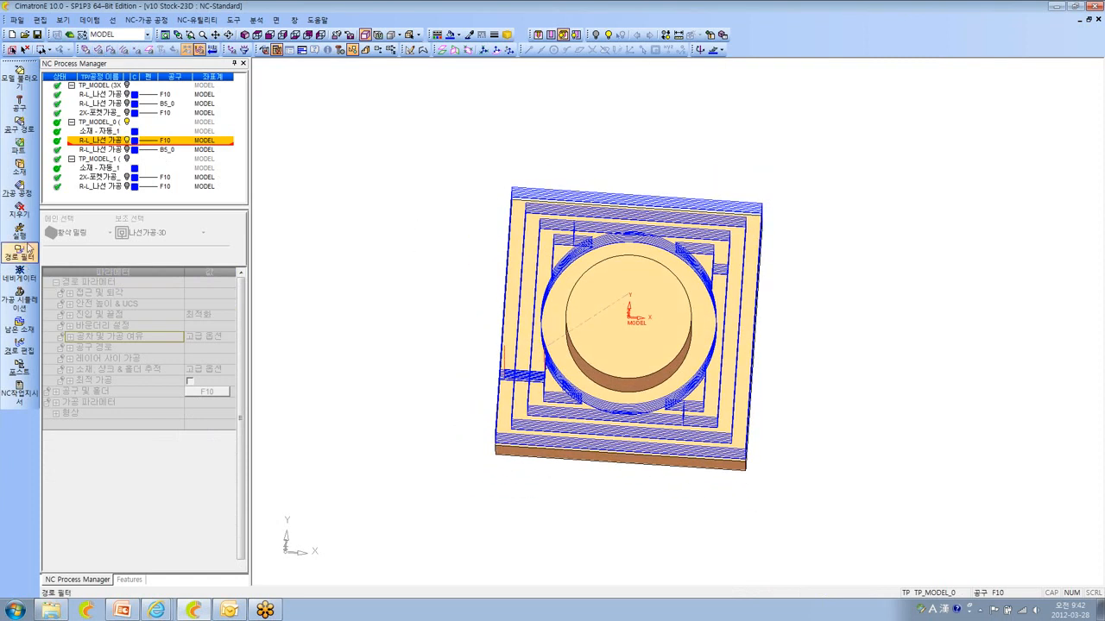
- Display the remaining stock after TP_MODEL_0's F10 procedure in olive with minimum transparency, inspect it from the side, and close the preview
{"action": "left_click", "coordinate": [35, 299]}
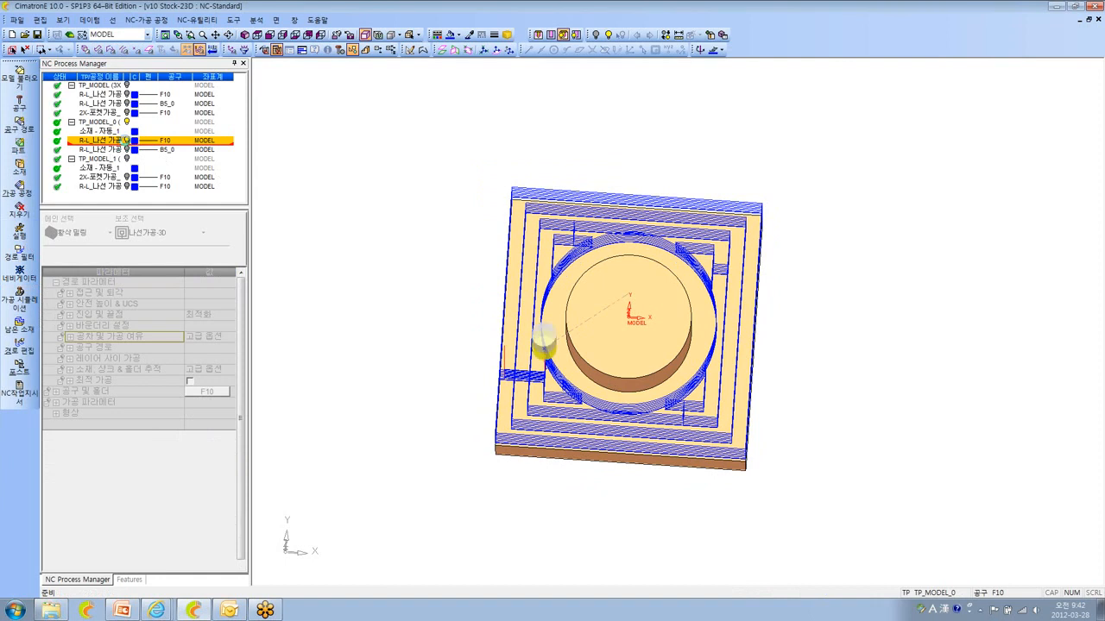
{"action": "left_click", "coordinate": [30, 324]}
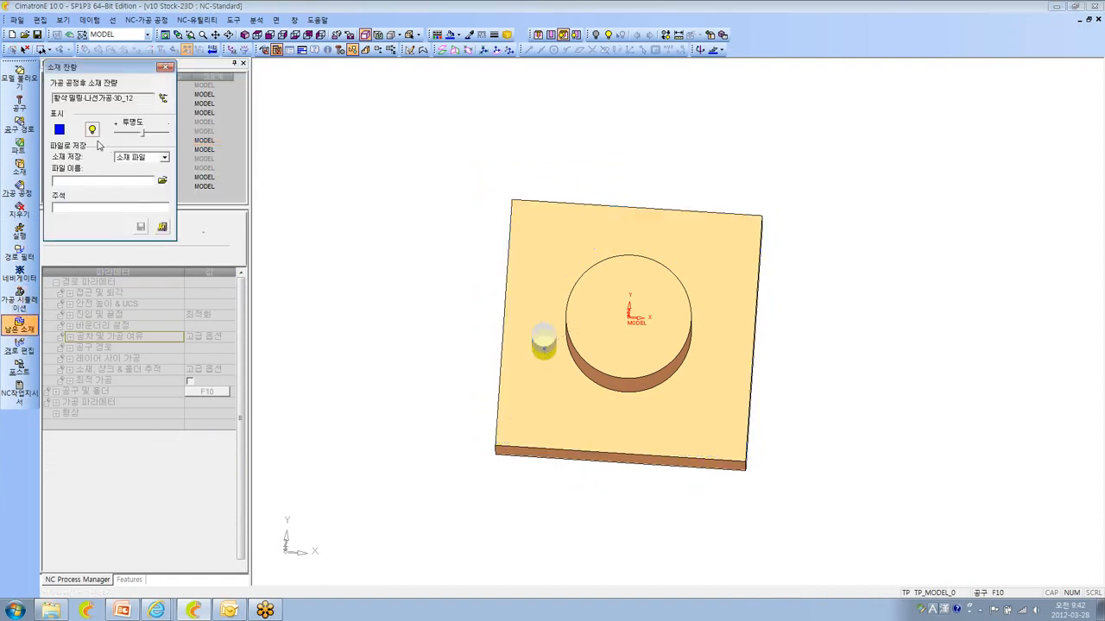
{"action": "left_click", "coordinate": [60, 130]}
{"action": "left_click", "coordinate": [133, 157]}
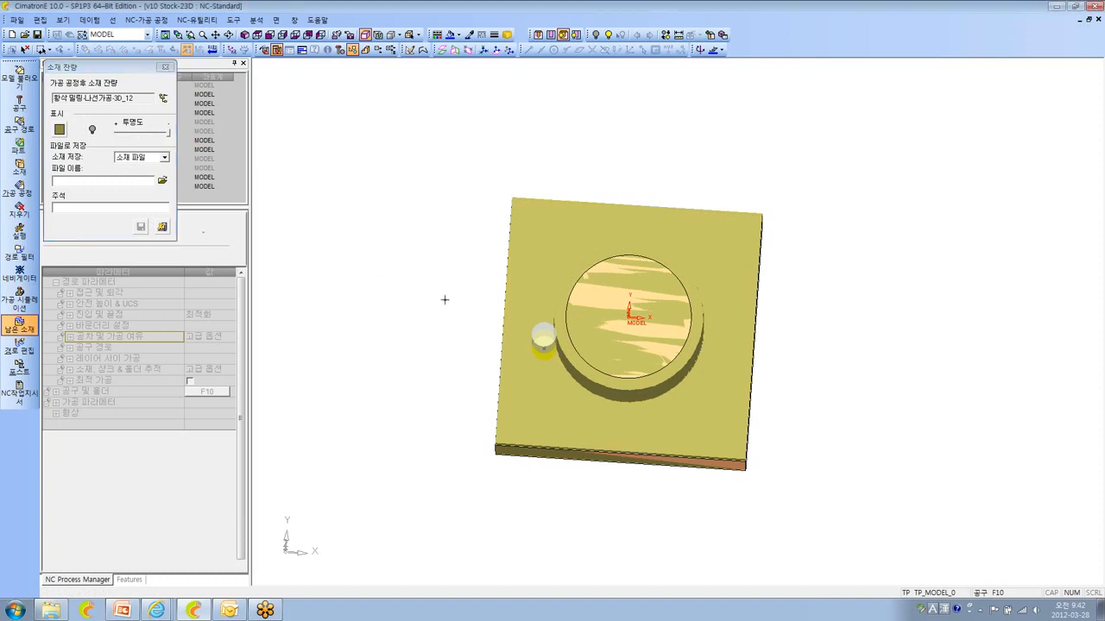
{"action": "right_click_drag", "start_coordinate": [441, 314], "coordinate": [491, 249], "text": "ctrl"}
{"action": "left_click_drag", "start_coordinate": [491, 249], "coordinate": [495, 160], "text": "ctrl"}
{"action": "left_click_drag", "start_coordinate": [459, 121], "coordinate": [472, 175], "text": "ctrl"}
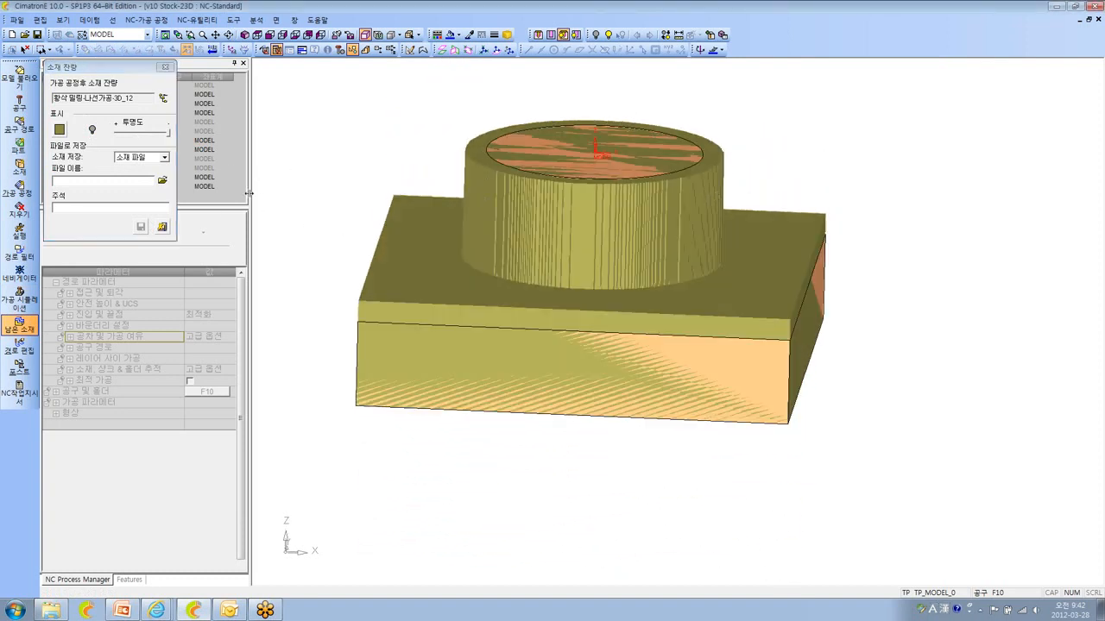
{"action": "left_click", "coordinate": [163, 228]}
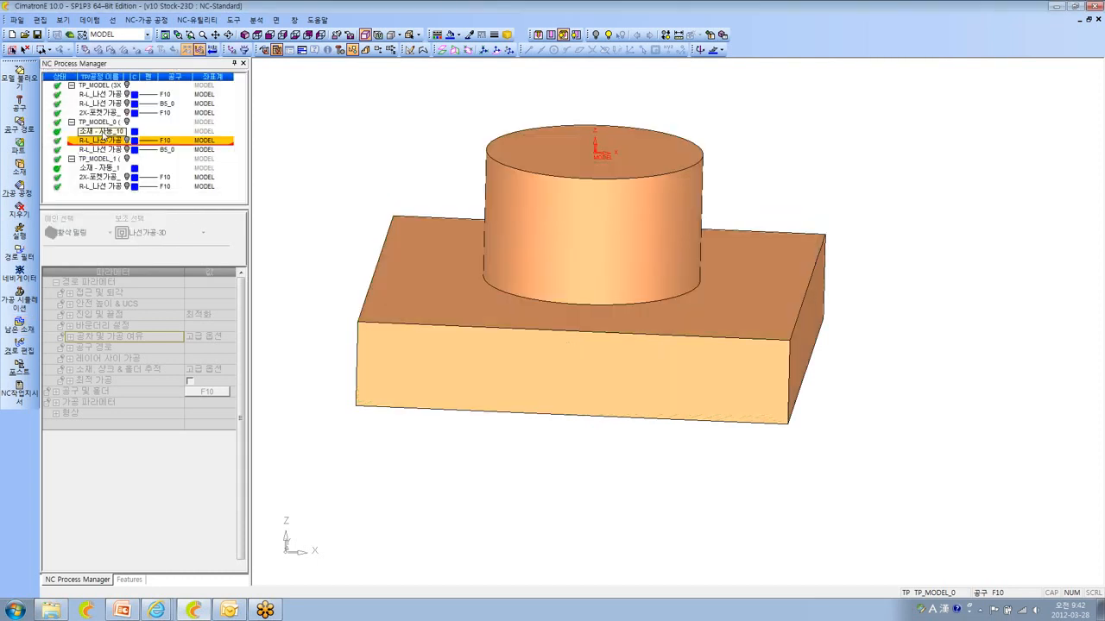
- Show the toolpath of TP_MODEL_0's B5_0 spiral procedure and review its tolerance, tool path and previous-stock parameters without changing them
{"action": "left_click", "coordinate": [120, 150]}
{"action": "double_click", "coordinate": [121, 150]}
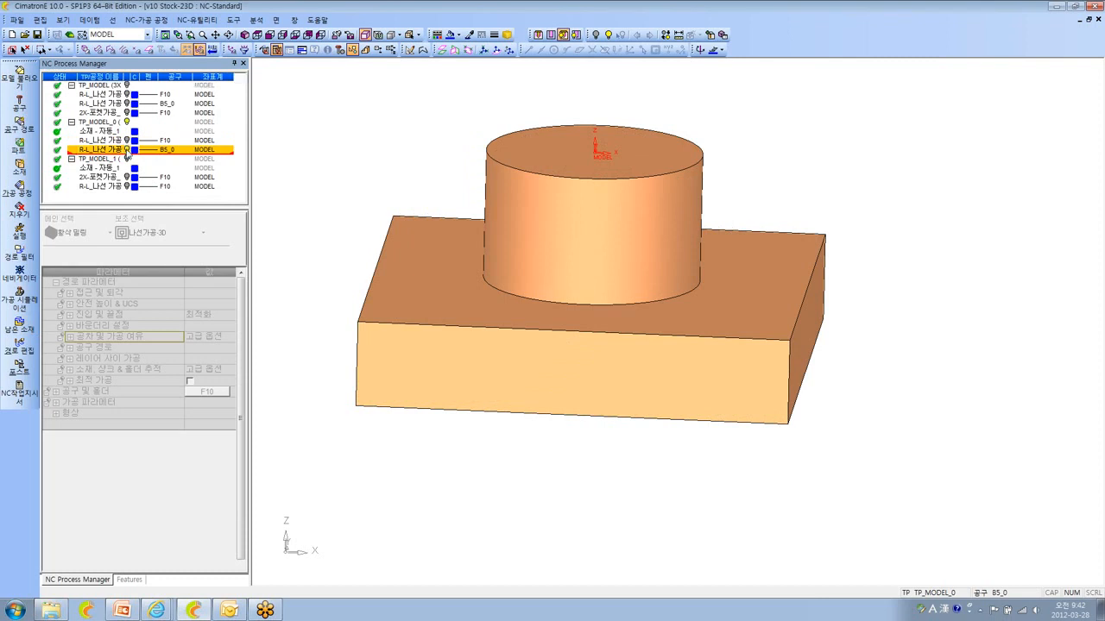
{"action": "left_click", "coordinate": [151, 255]}
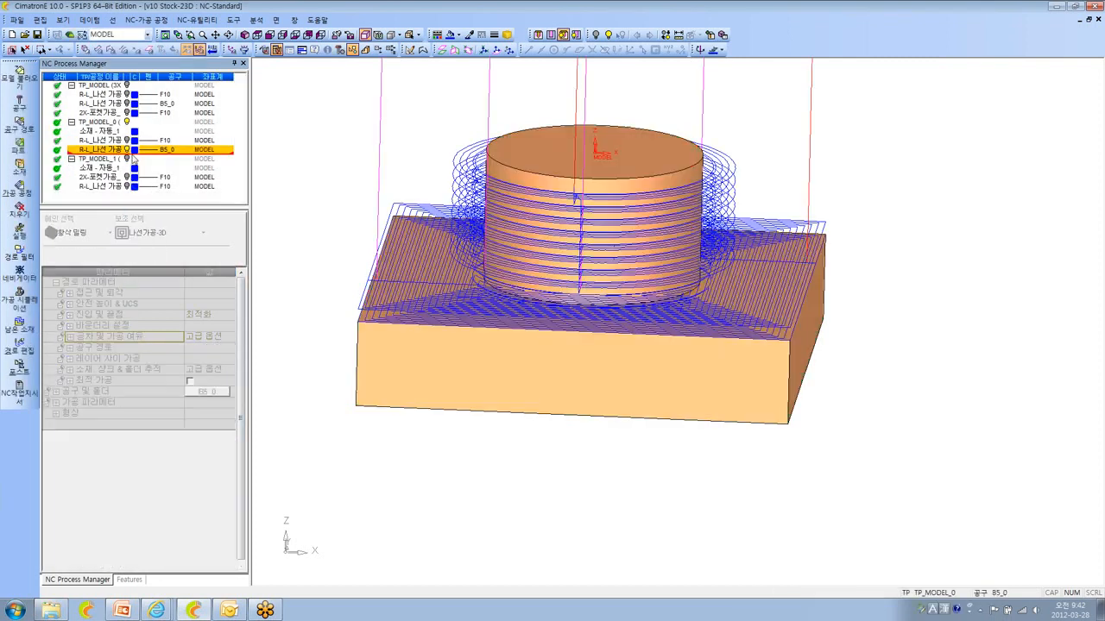
{"action": "double_click", "coordinate": [125, 152]}
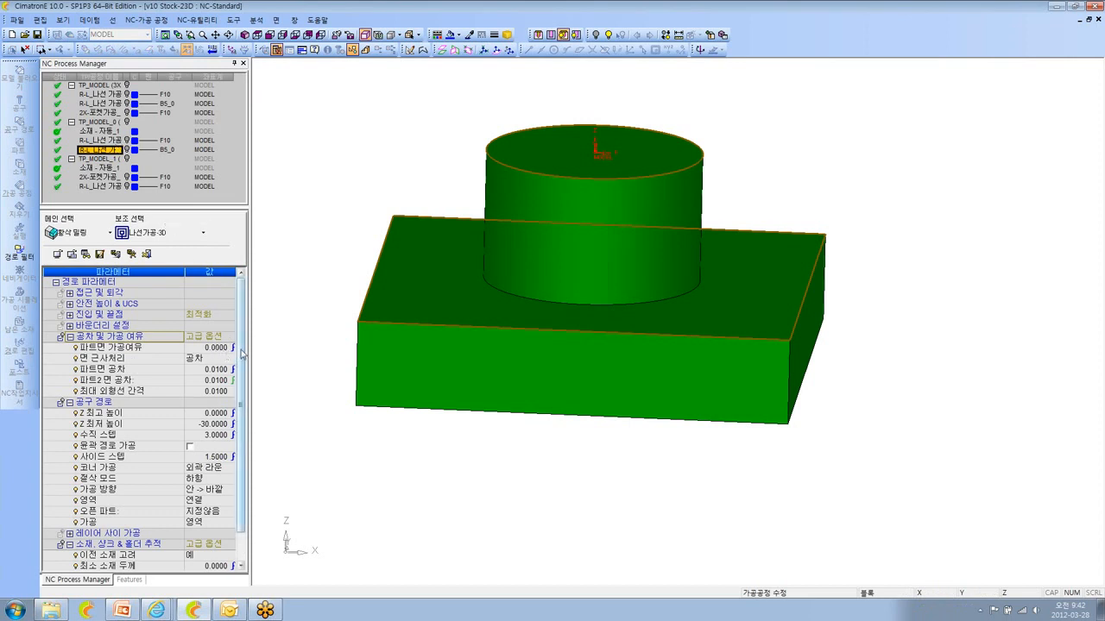
{"action": "scroll", "coordinate": [225, 352], "scroll_direction": "down", "scroll_amount": 3}
{"action": "right_click", "coordinate": [302, 232]}
{"action": "left_click", "coordinate": [328, 297]}
- Examine TP_MODEL_0's B5_0 toolpath around the cylindrical boss from the side, then hide it
{"action": "left_click", "coordinate": [127, 150]}
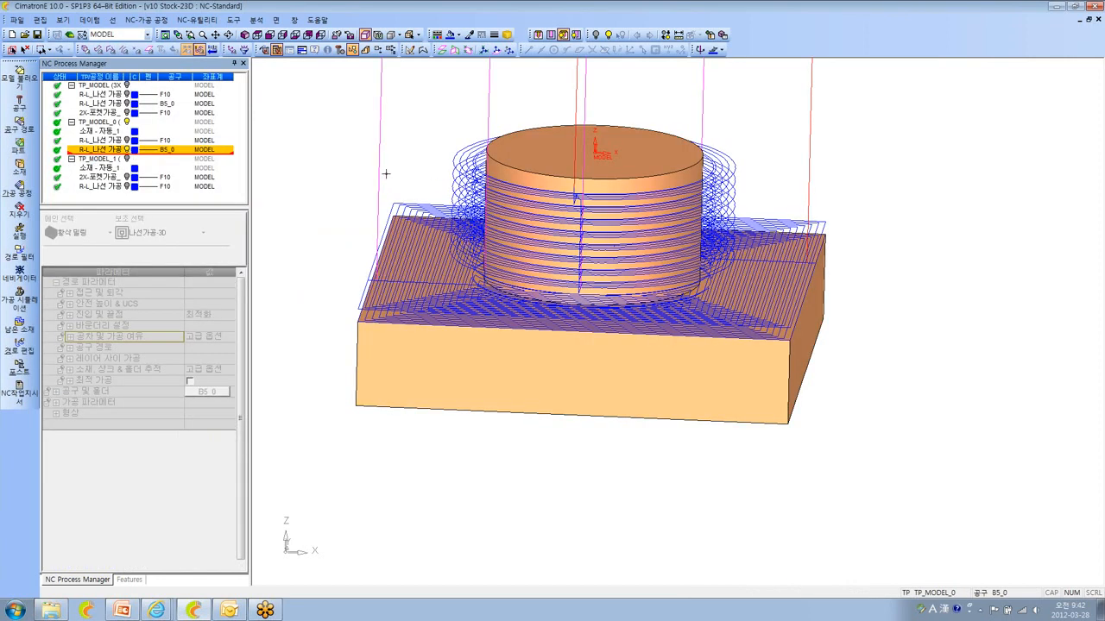
{"action": "left_click_drag", "start_coordinate": [385, 174], "coordinate": [469, 135], "text": "ctrl"}
{"action": "left_click_drag", "start_coordinate": [428, 217], "coordinate": [438, 196], "text": "ctrl"}
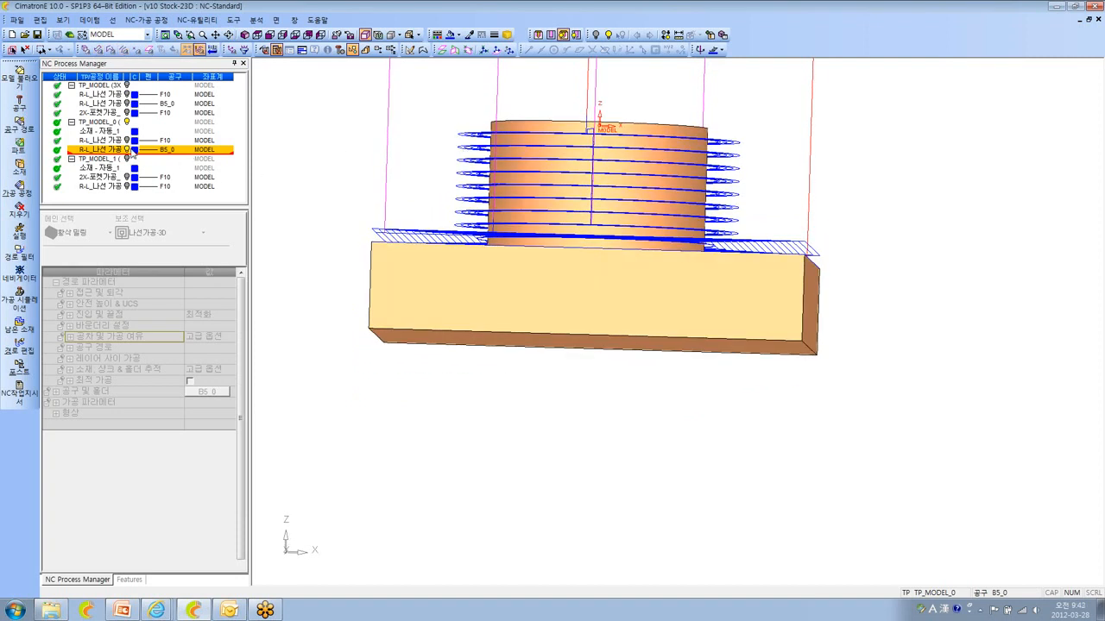
{"action": "left_click", "coordinate": [126, 151]}
{"action": "left_click", "coordinate": [126, 150]}
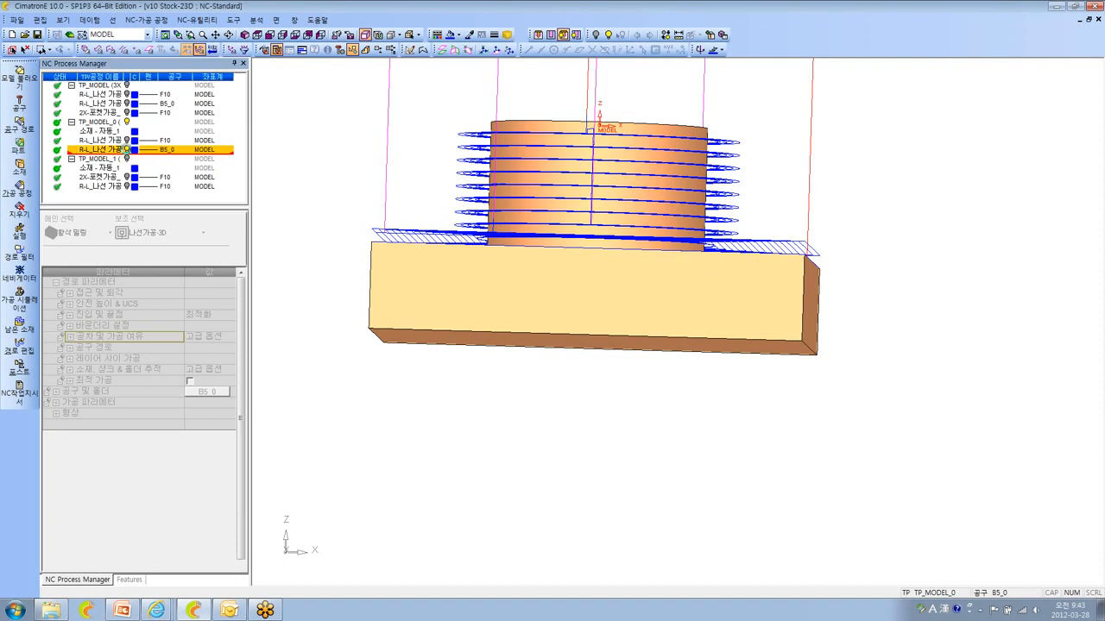
{"action": "left_click", "coordinate": [126, 150]}
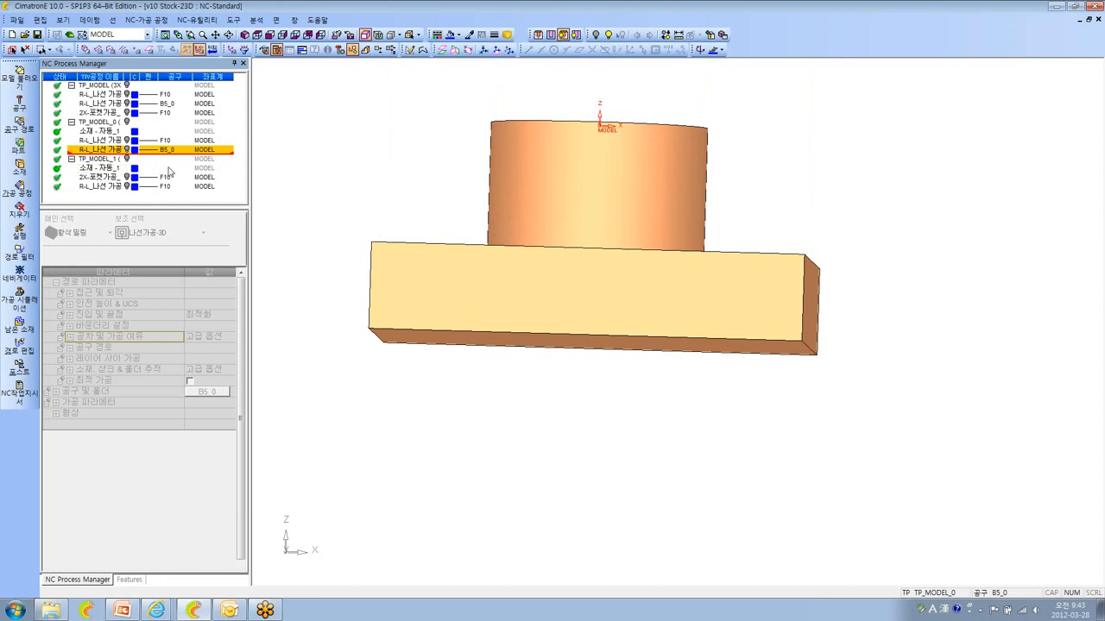
- Check the 바운더리 박스 initial stock definition of TP_MODEL_1 and close it without changes
{"action": "left_click", "coordinate": [106, 168]}
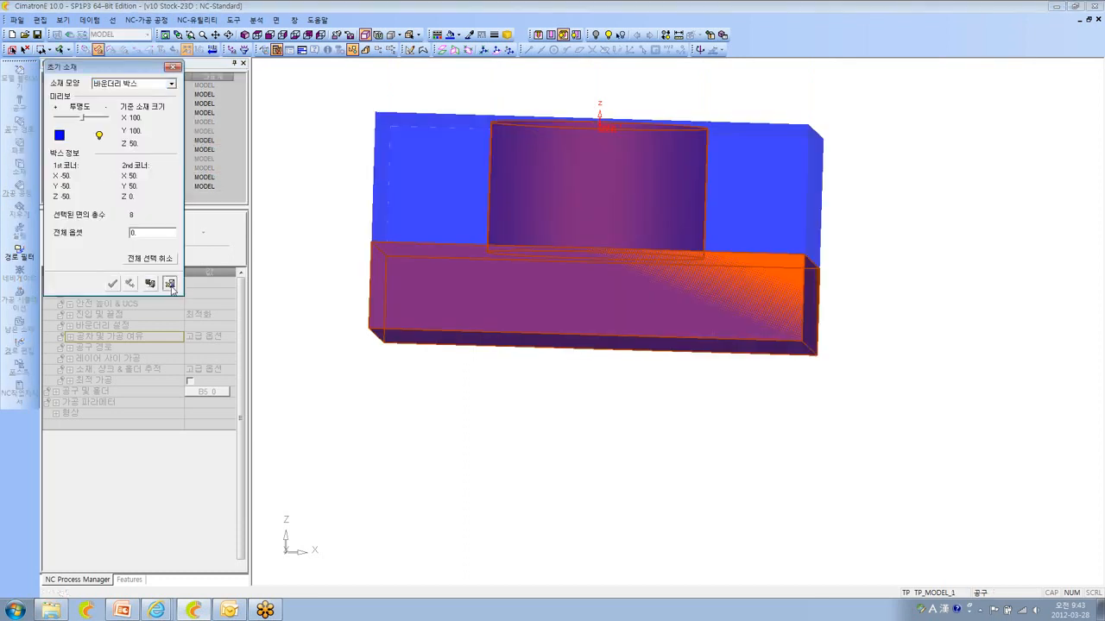
{"action": "left_click", "coordinate": [168, 285]}
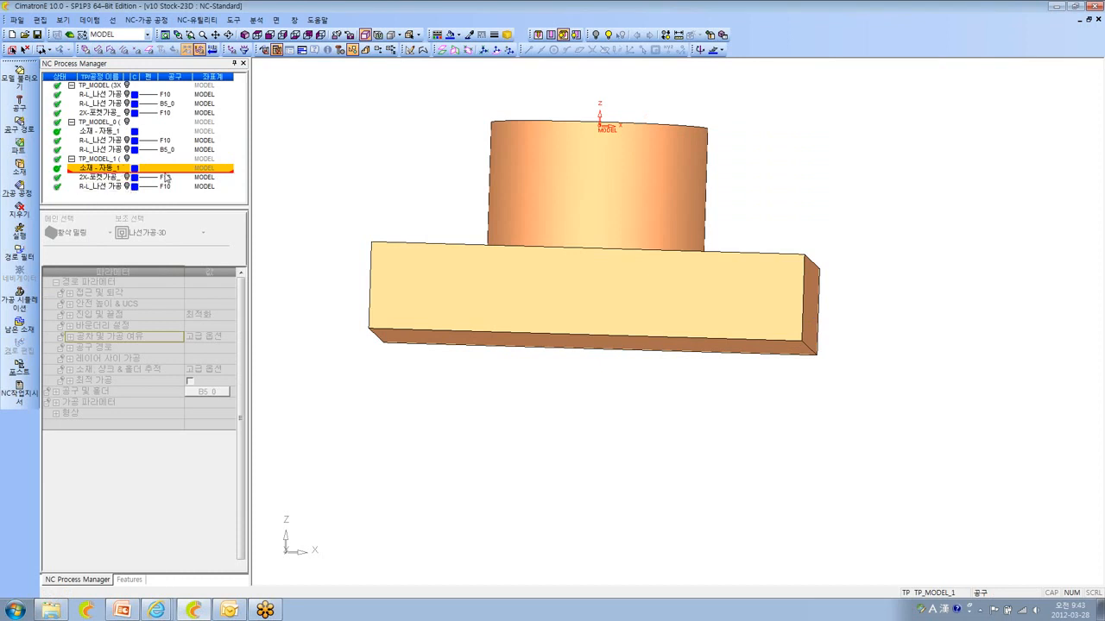
{"action": "left_click_drag", "start_coordinate": [279, 164], "coordinate": [293, 183], "text": "ctrl"}
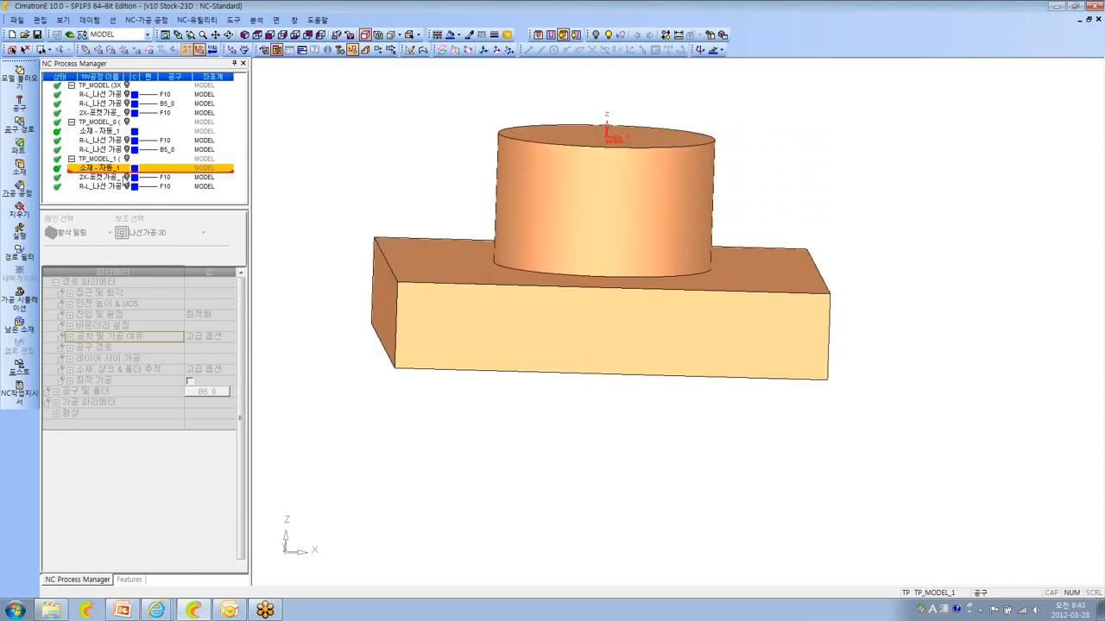
- Open TP_MODEL_1's 2.5-axis pocket procedure and review its parameters and the contours assigned as 파트 외형선
{"action": "double_click", "coordinate": [115, 178]}
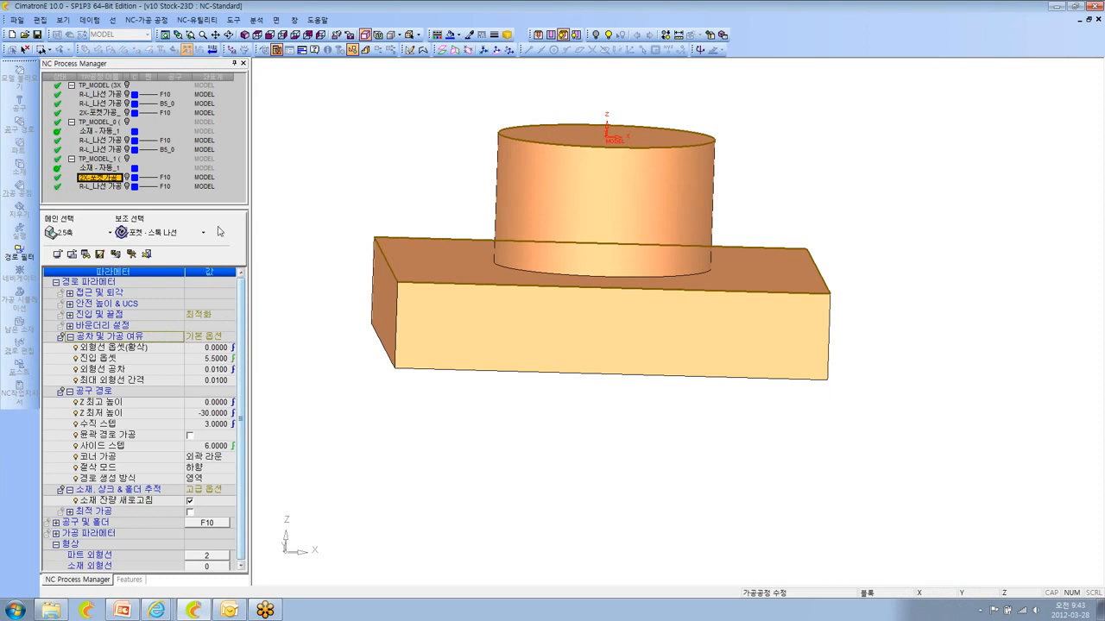
{"action": "left_click_drag", "start_coordinate": [243, 422], "coordinate": [243, 445]}
{"action": "left_click", "coordinate": [215, 532]}
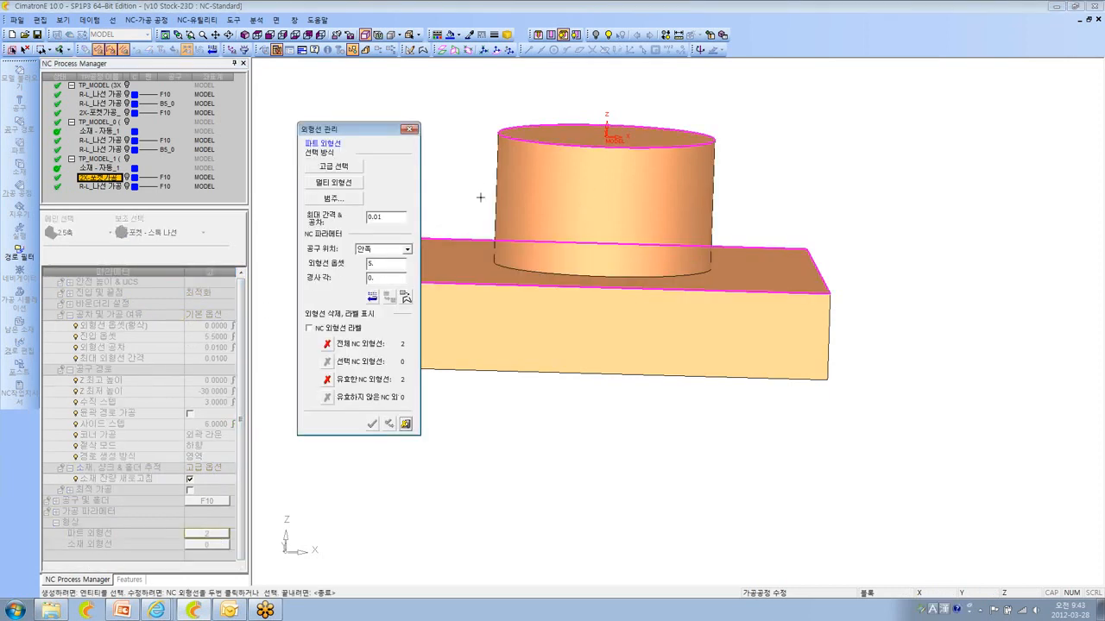
{"action": "middle_click_drag", "start_coordinate": [535, 145], "coordinate": [577, 203]}
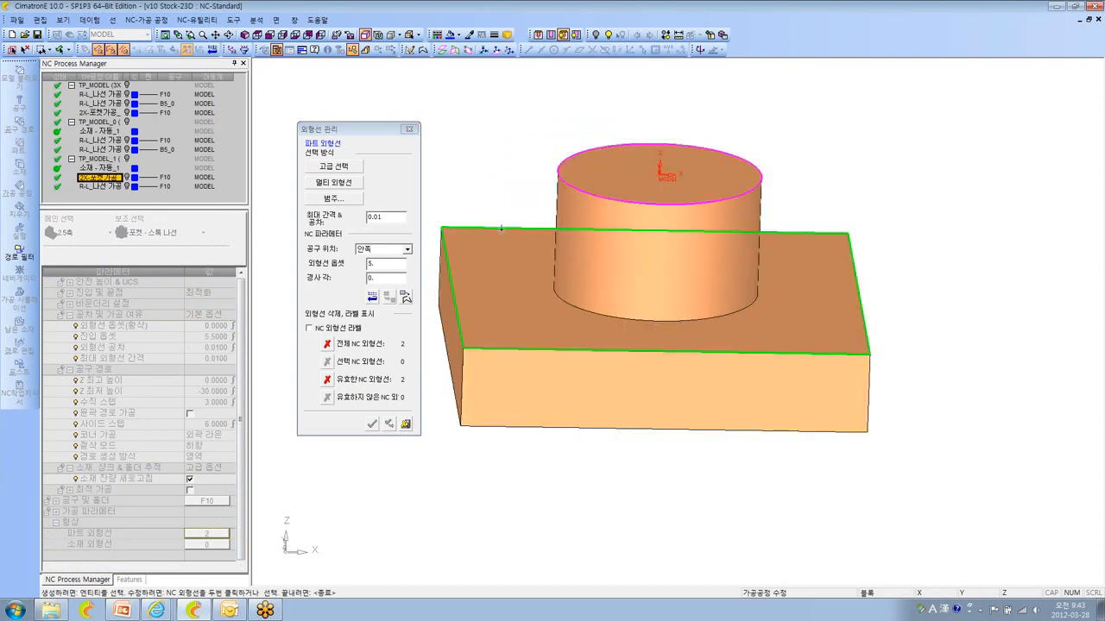
{"action": "left_click", "coordinate": [409, 128]}
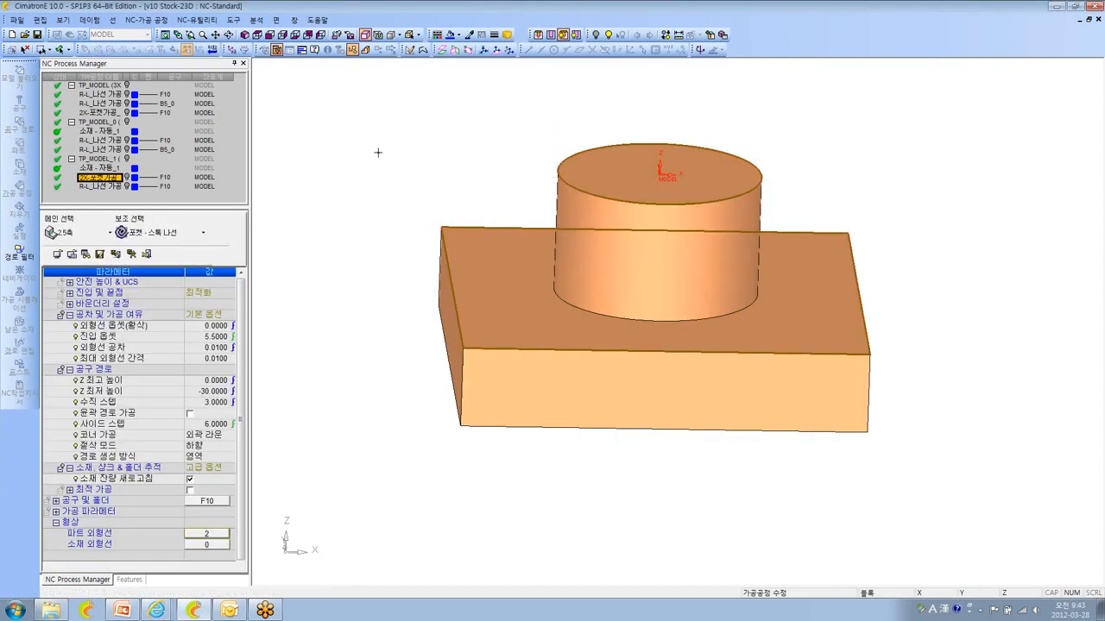
- Close TP_MODEL_1's 2.5-axis pocket procedure unchanged, then examine its toolpath from above and hide it
{"action": "right_click", "coordinate": [378, 154]}
{"action": "left_click", "coordinate": [423, 215]}
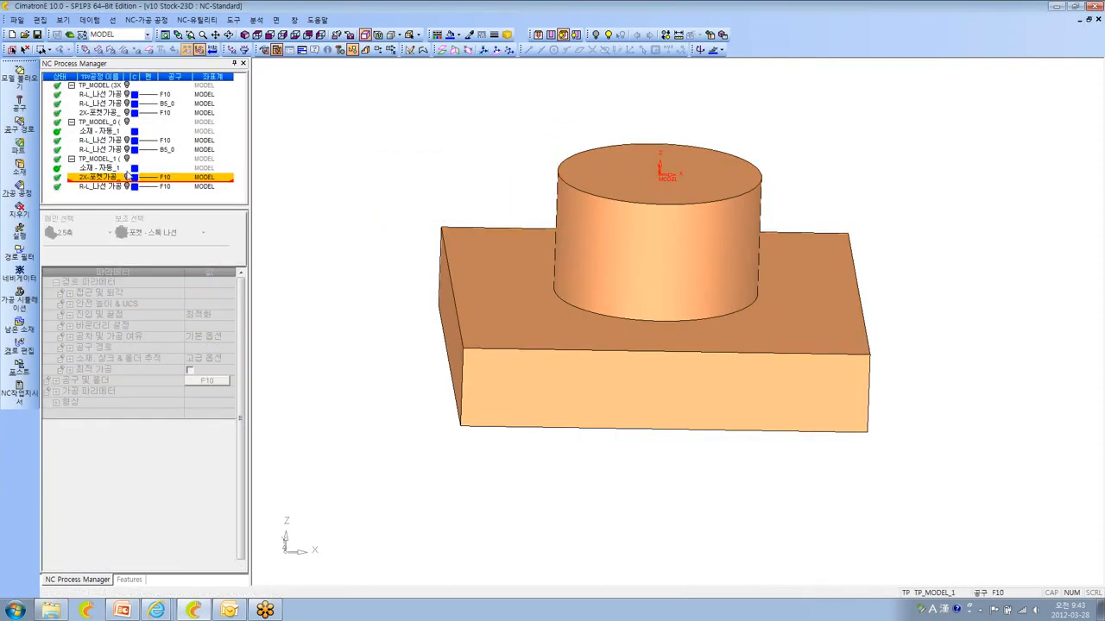
{"action": "left_click", "coordinate": [277, 49]}
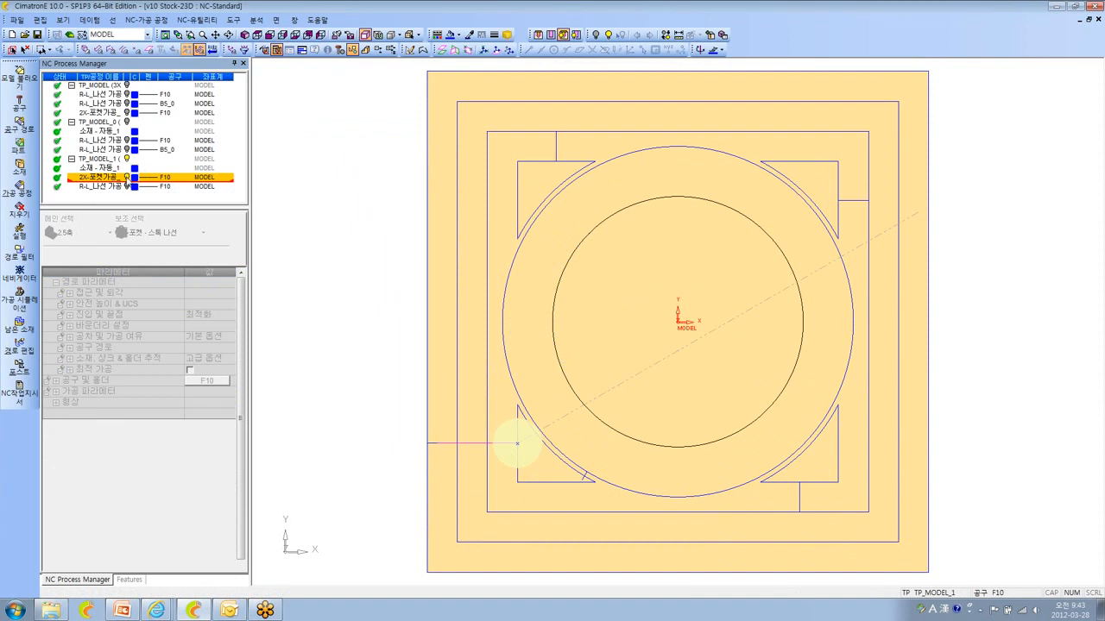
{"action": "left_click", "coordinate": [127, 178]}
- Examine the remaining stock after TP_MODEL_1's pocket procedure from an angle, shown in opaque olive, then close the remaining-stock display
{"action": "left_click", "coordinate": [29, 332]}
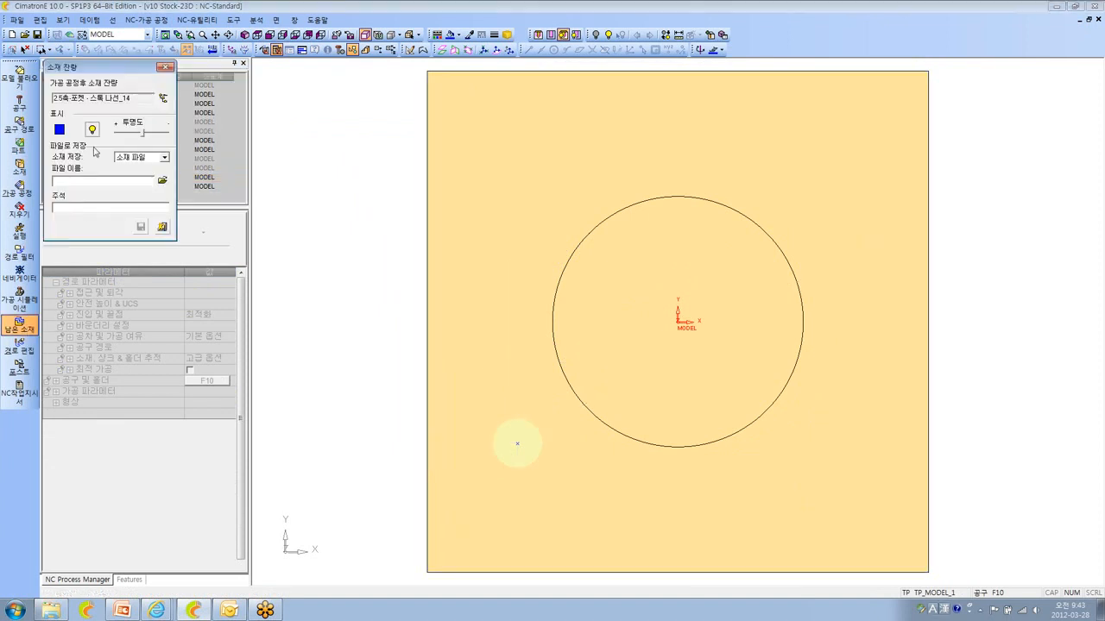
{"action": "left_click", "coordinate": [58, 129]}
{"action": "left_click", "coordinate": [107, 147]}
{"action": "left_click", "coordinate": [93, 130]}
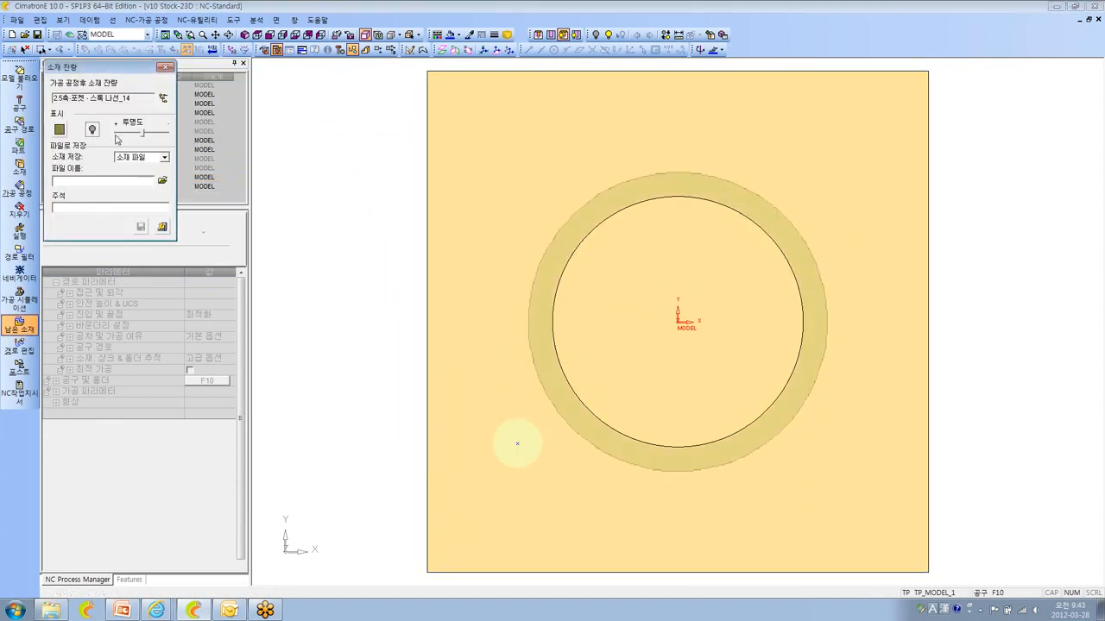
{"action": "left_click_drag", "start_coordinate": [145, 133], "coordinate": [167, 133]}
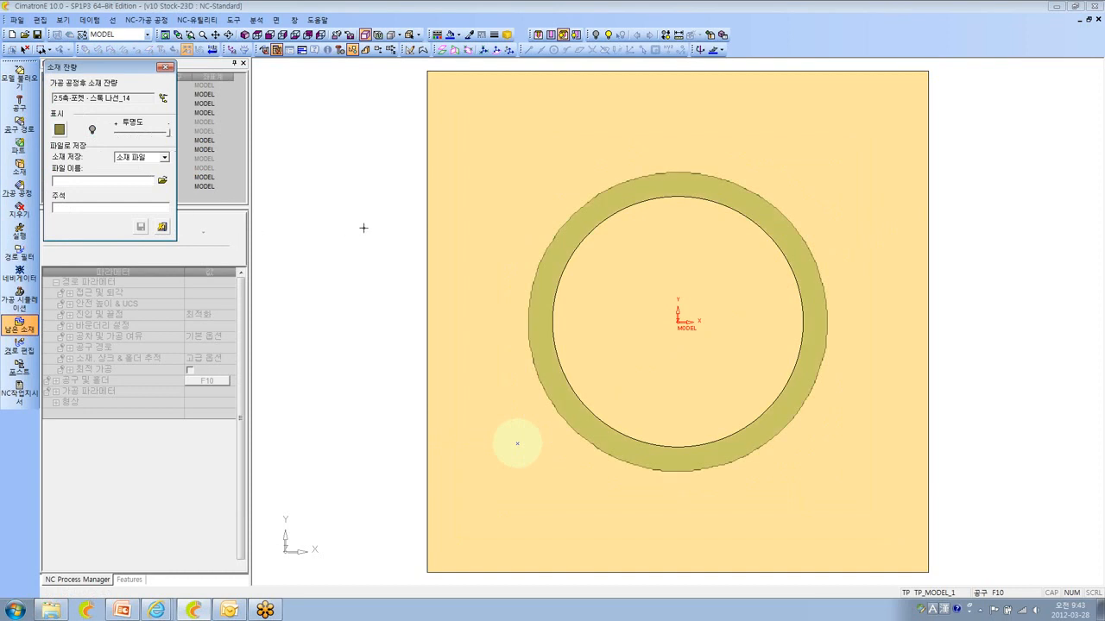
{"action": "left_click_drag", "start_coordinate": [422, 271], "coordinate": [378, 187], "text": "ctrl"}
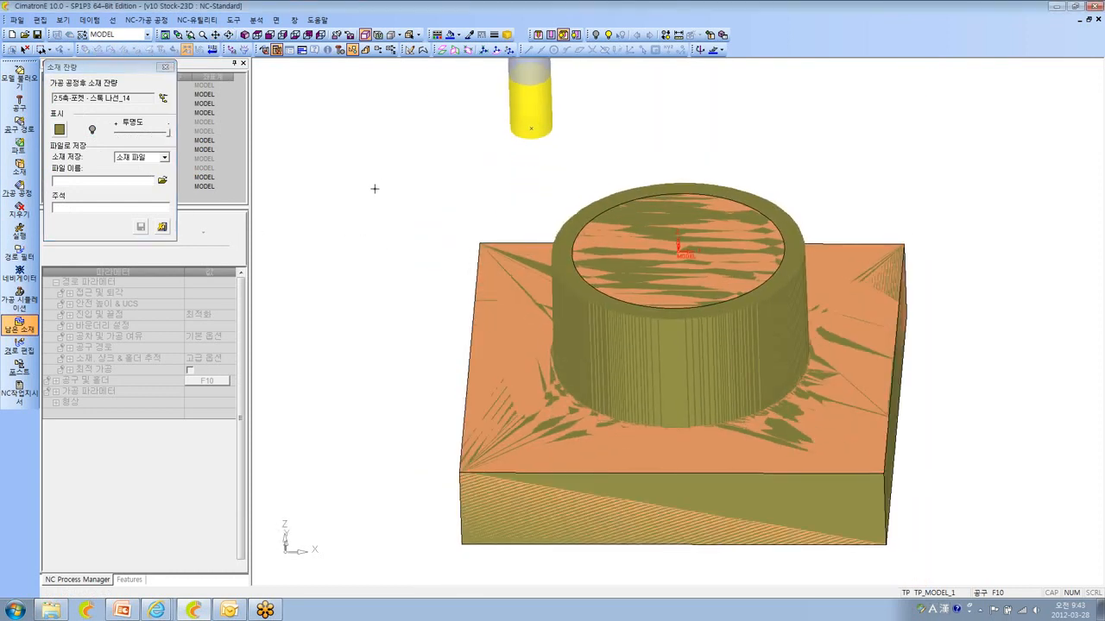
{"action": "left_click", "coordinate": [163, 227]}
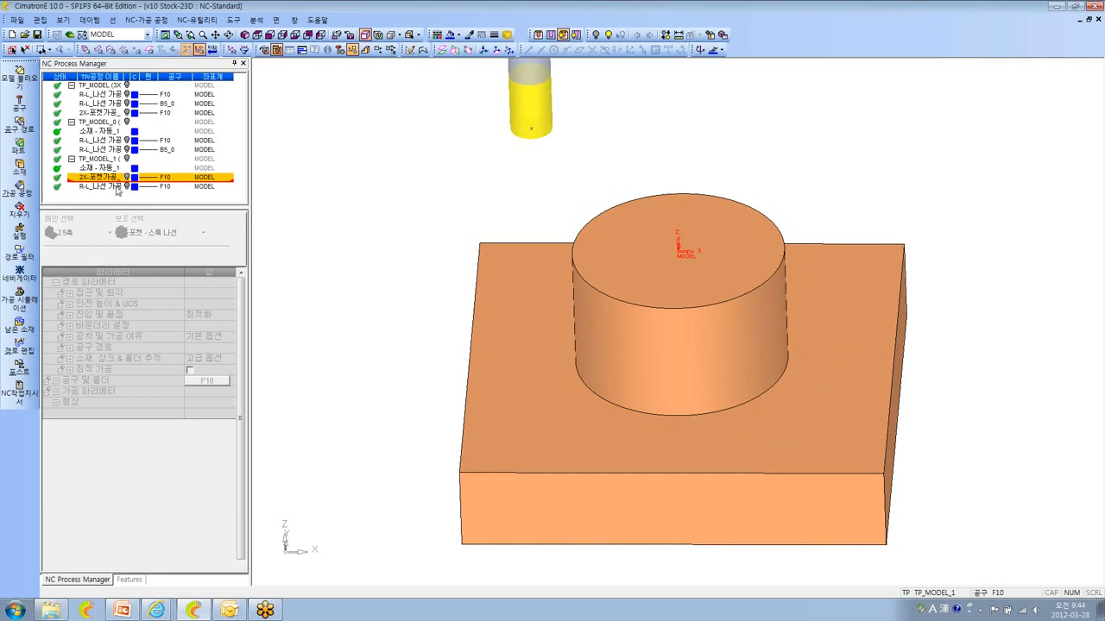
- Show the toolpath of TP_MODEL_1's F10 spiral procedure around the boss, inspect it from the side, and hide it
{"action": "left_click", "coordinate": [122, 187]}
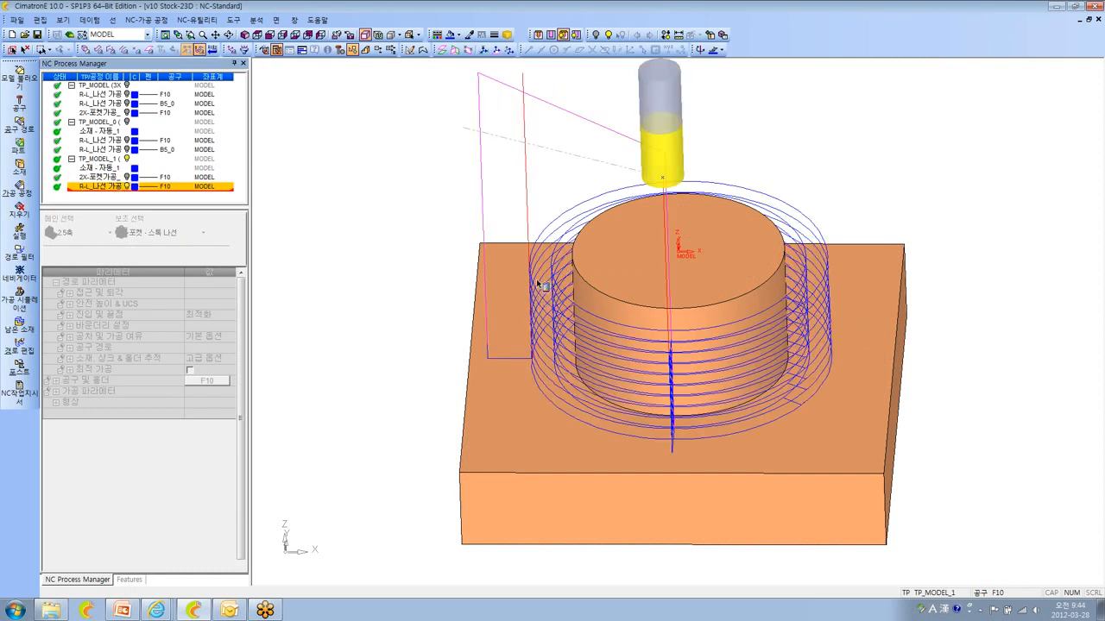
{"action": "left_click_drag", "start_coordinate": [568, 296], "coordinate": [575, 278], "text": "ctrl"}
{"action": "right_click_drag", "start_coordinate": [557, 258], "coordinate": [557, 280], "text": "ctrl"}
{"action": "left_click_drag", "start_coordinate": [557, 281], "coordinate": [577, 255], "text": "ctrl"}
{"action": "left_click", "coordinate": [127, 177]}
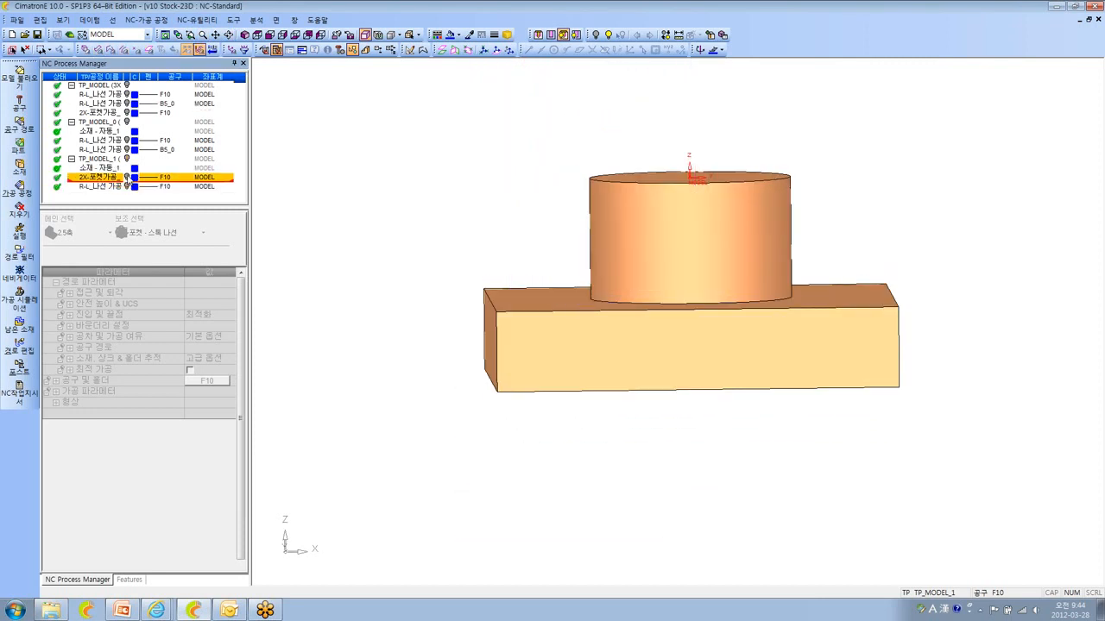
{"action": "left_click", "coordinate": [127, 177]}
- Show the toolpath of TP_MODEL's F10 spiral roughing in isometric view and review its 이전 소재 고려 options without changing them
{"action": "left_click", "coordinate": [244, 34]}
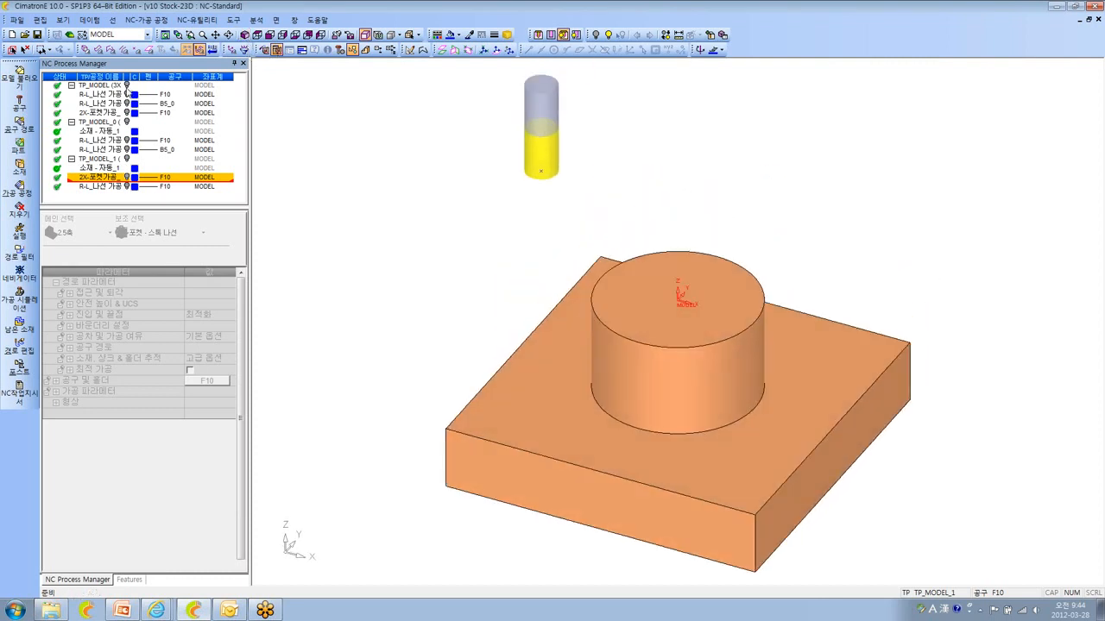
{"action": "left_click", "coordinate": [112, 95]}
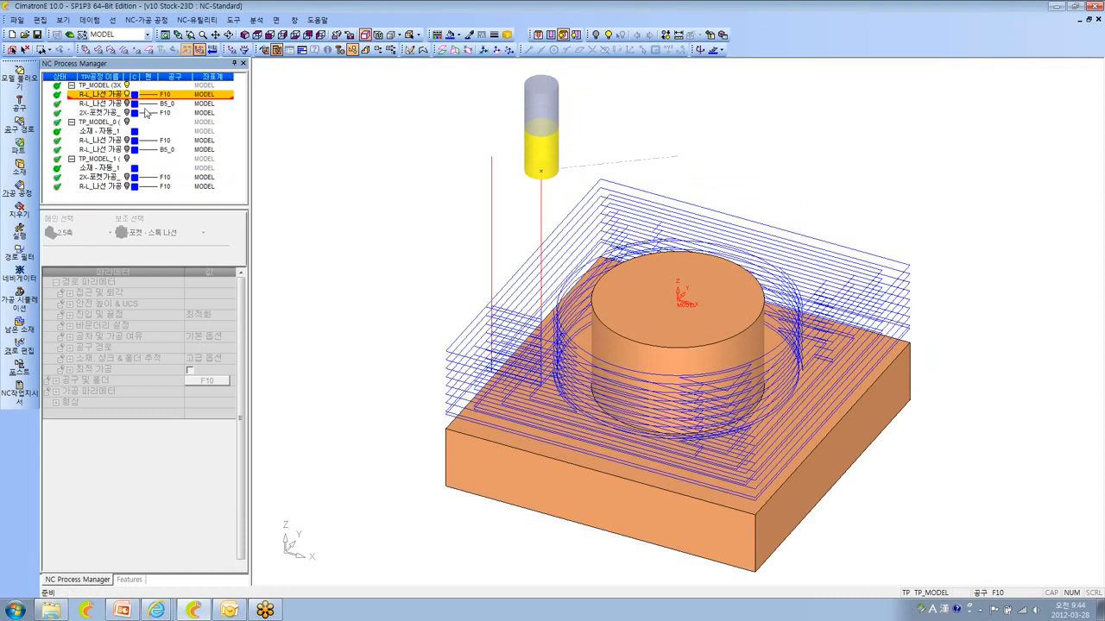
{"action": "double_click", "coordinate": [69, 96]}
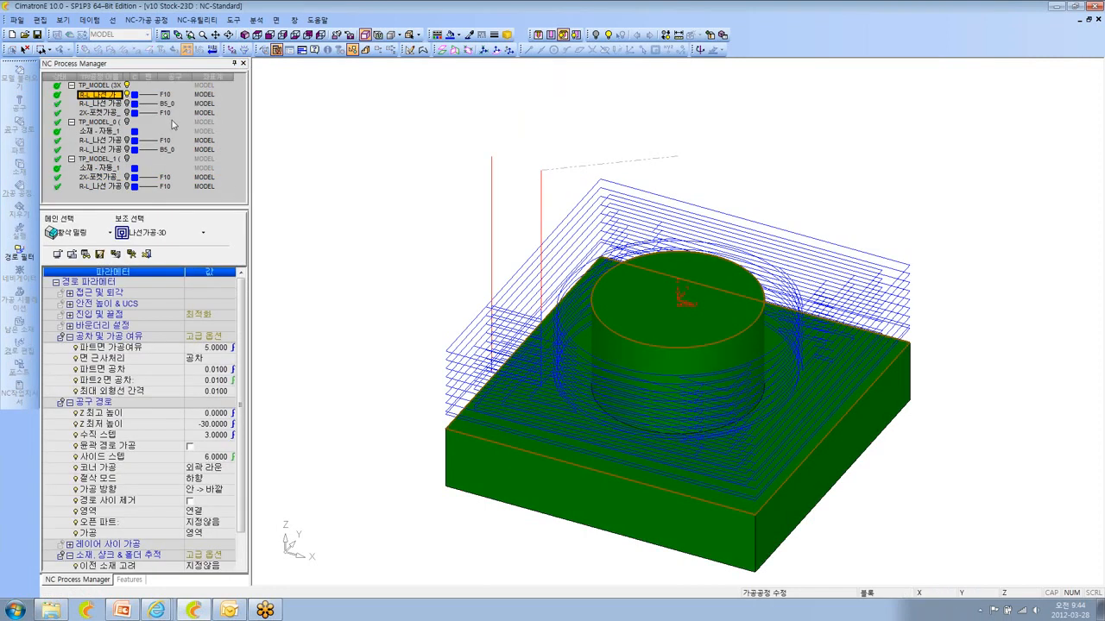
{"action": "scroll", "coordinate": [243, 296], "scroll_direction": "down", "scroll_amount": 2}
{"action": "scroll", "coordinate": [242, 296], "scroll_direction": "down", "scroll_amount": 3}
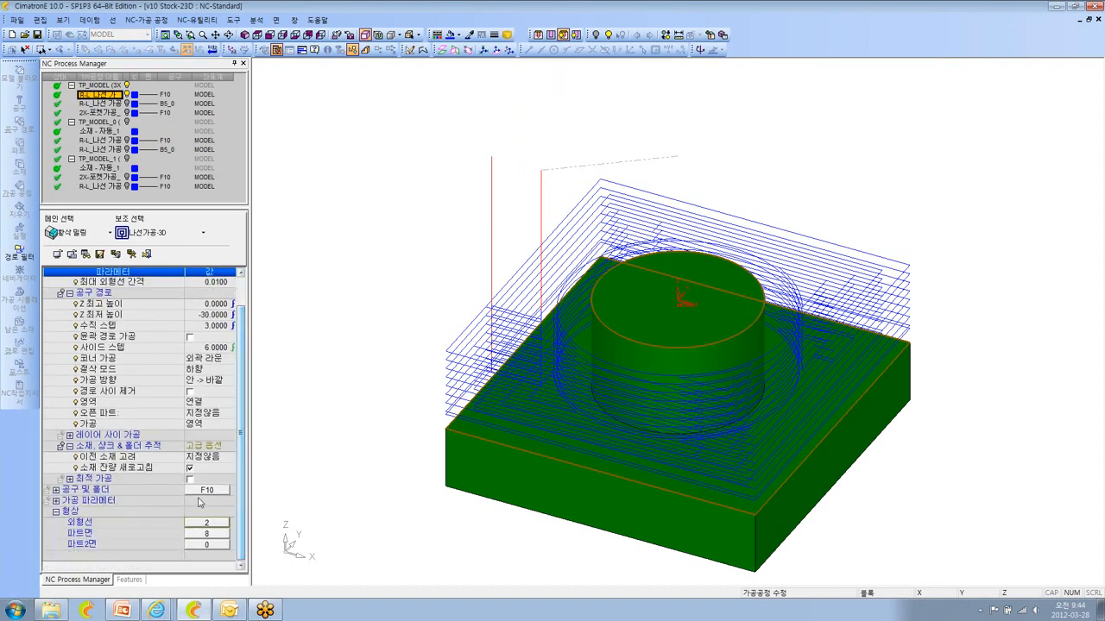
{"action": "left_click", "coordinate": [218, 459]}
{"action": "left_click", "coordinate": [223, 456]}
{"action": "left_click", "coordinate": [220, 482]}
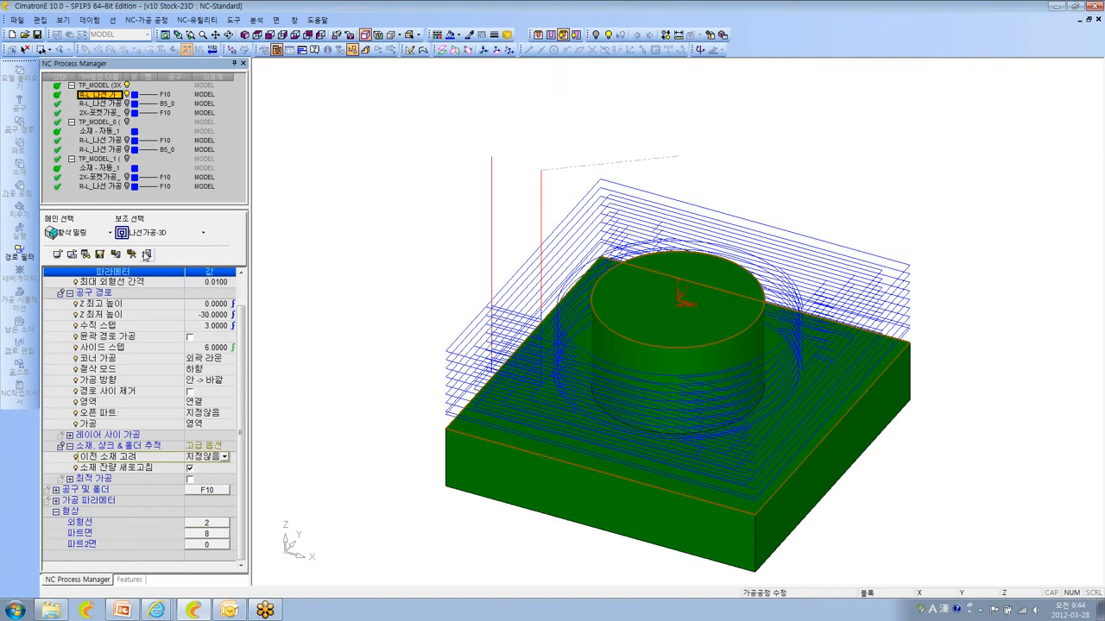
{"action": "left_click", "coordinate": [147, 255]}
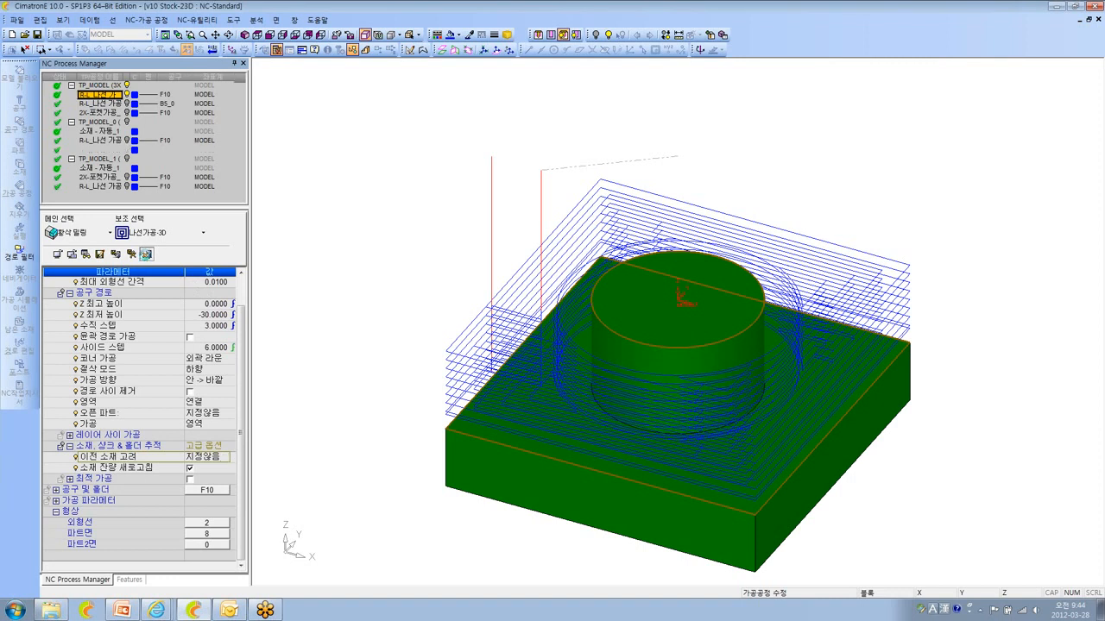
- Switch to the PowerPoint presentation and go back to slide 4, comparing the IT and Elite data interfaces
{"action": "mouse_move", "coordinate": [262, 612]}
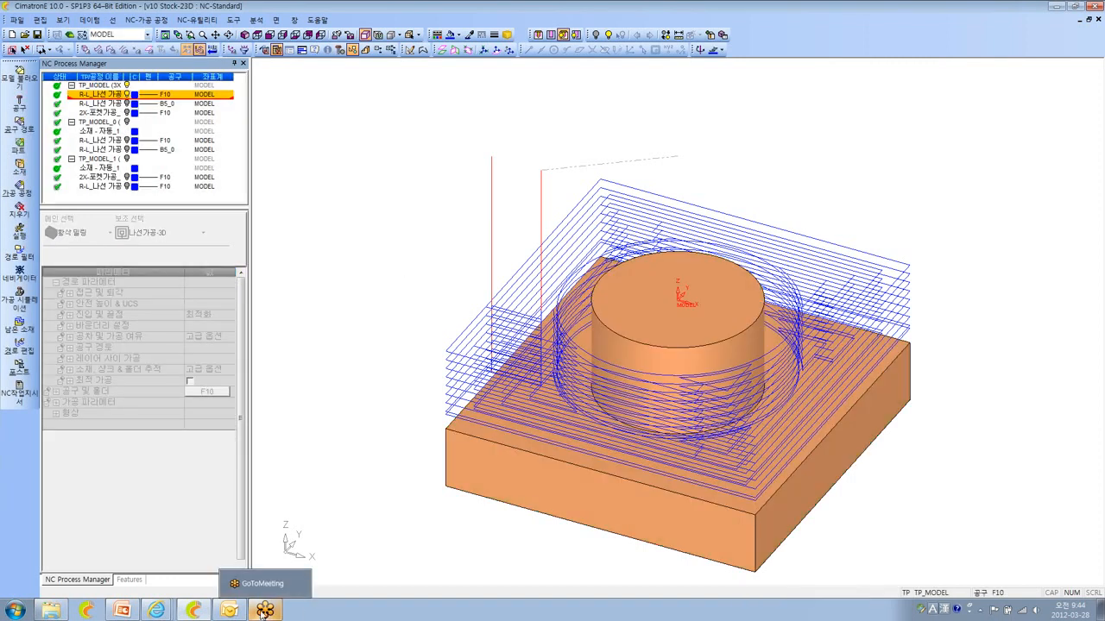
{"action": "left_click", "coordinate": [122, 610]}
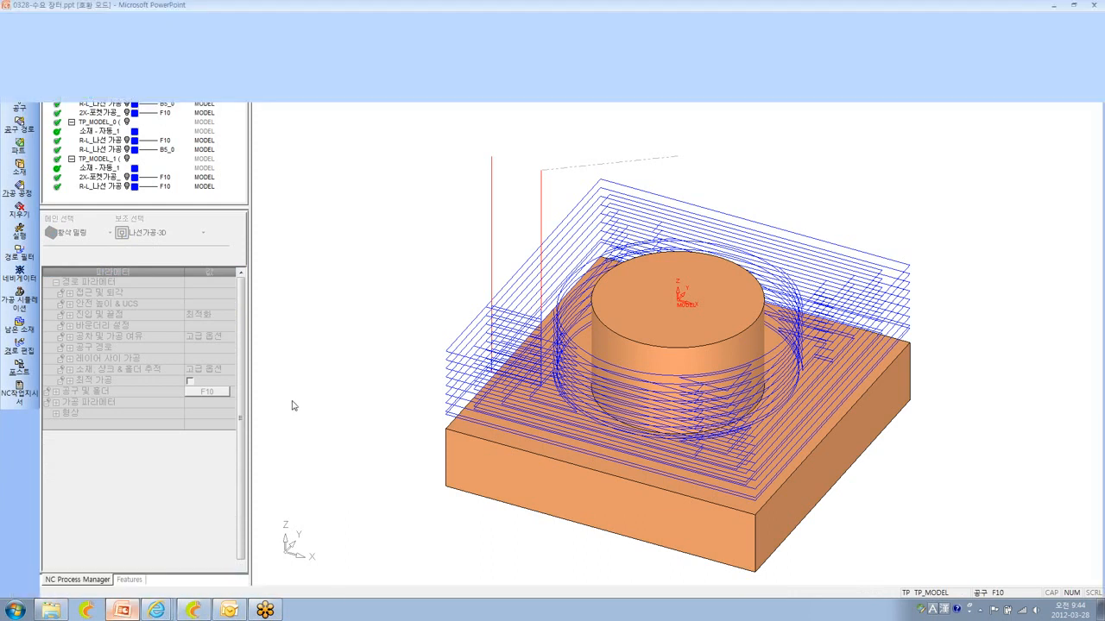
{"action": "scroll", "coordinate": [428, 352], "scroll_direction": "down", "scroll_amount": 1}
{"action": "scroll", "coordinate": [429, 351], "scroll_direction": "up", "scroll_amount": 1}
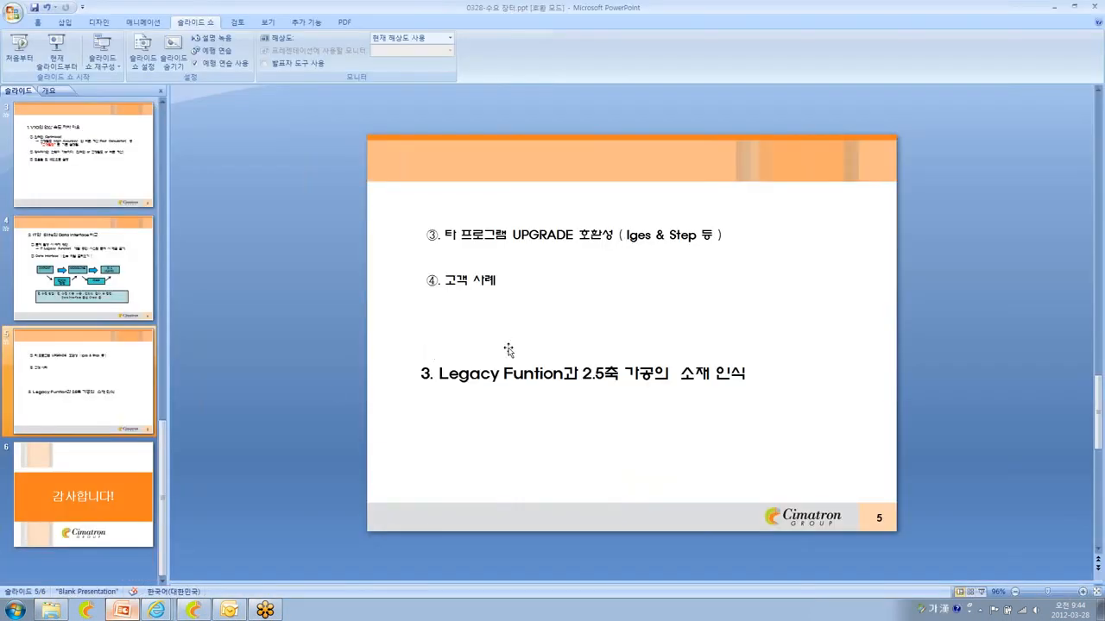
{"action": "scroll", "coordinate": [592, 345], "scroll_direction": "up", "scroll_amount": 1}
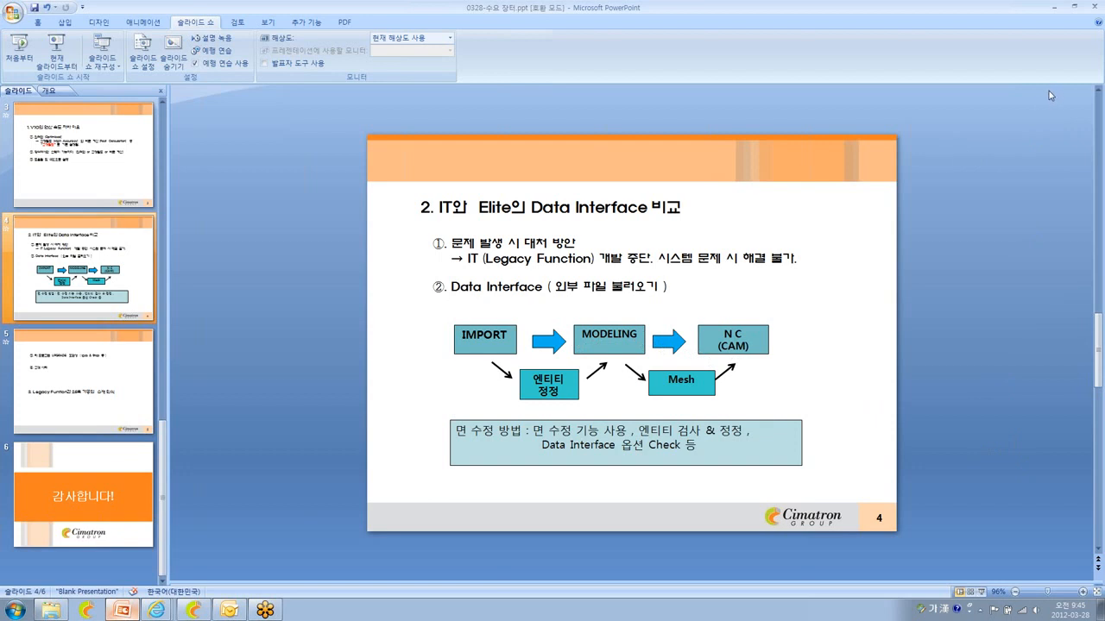
- Close the 0328-수요 장터.ppt presentation and CimatronE, discarding unsaved changes in both
{"action": "left_click", "coordinate": [1095, 8]}
{"action": "left_click", "coordinate": [555, 332]}
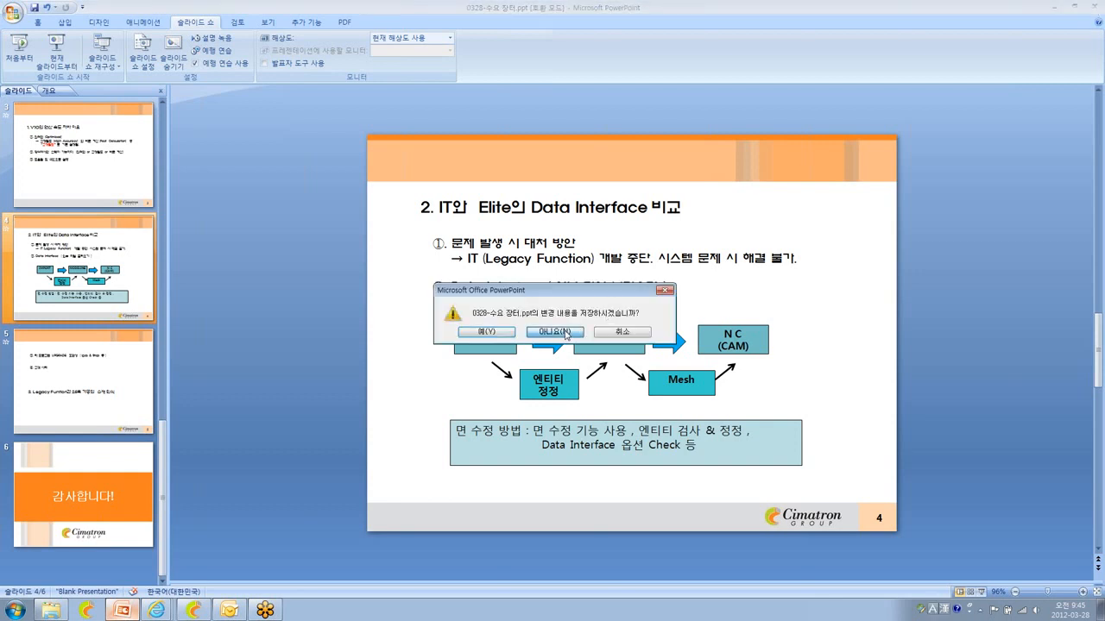
{"action": "left_click", "coordinate": [1095, 7]}
{"action": "left_click", "coordinate": [569, 330]}
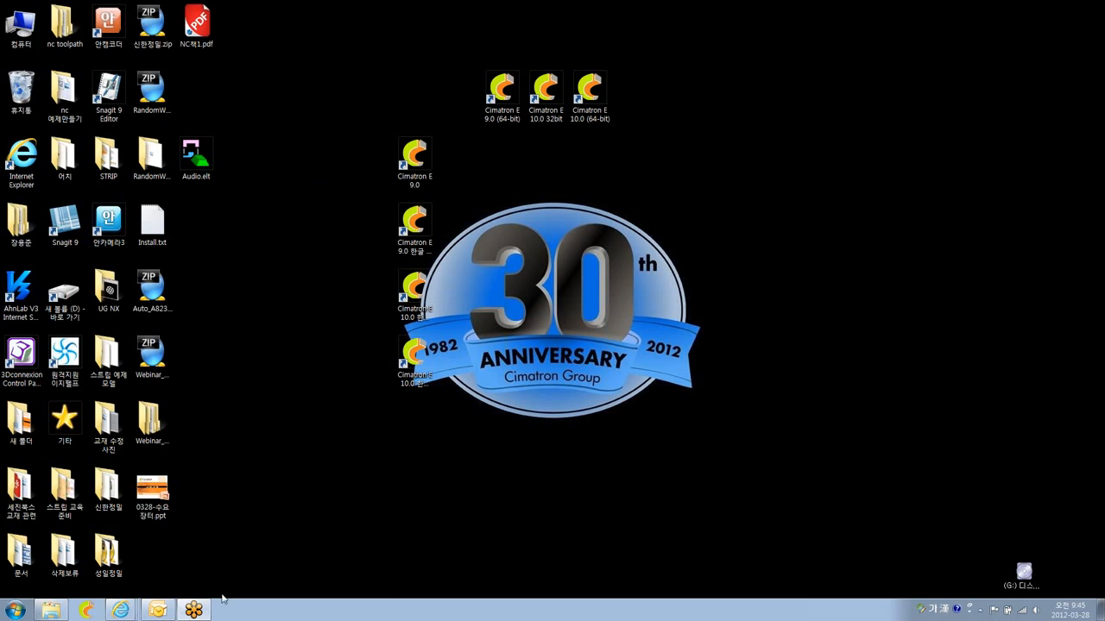
- Switch to the Cimatron website in Internet Explorer and read the 30주년 감사 이벤트(1) quiz post through its prize details
{"action": "left_click", "coordinate": [122, 610]}
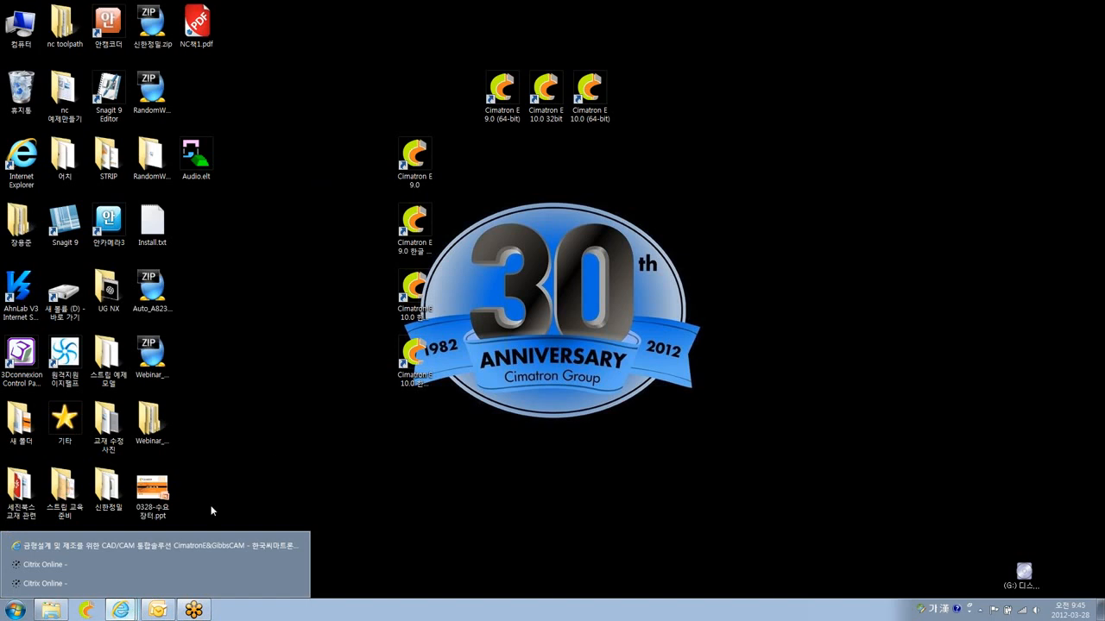
{"action": "left_click", "coordinate": [147, 546]}
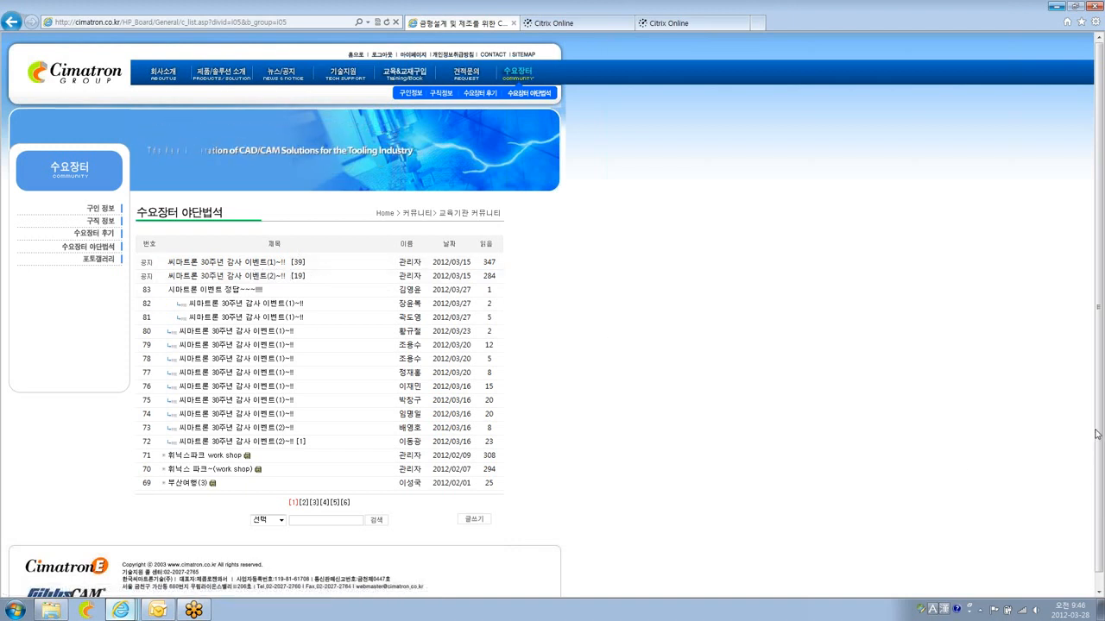
{"action": "left_click", "coordinate": [256, 264]}
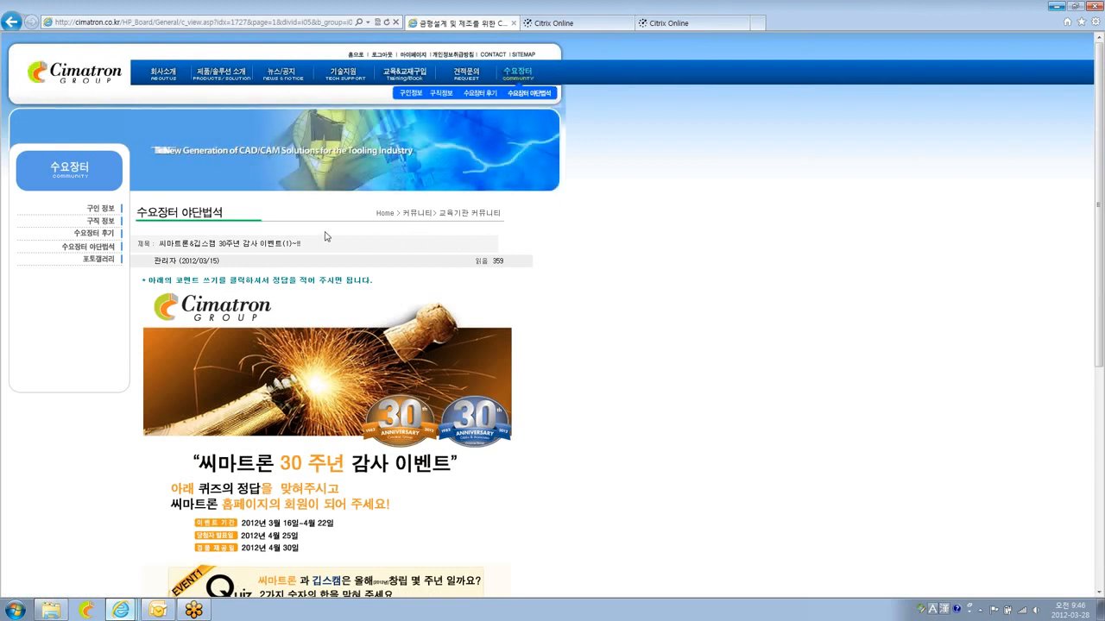
{"action": "scroll", "coordinate": [369, 233], "scroll_direction": "down", "scroll_amount": 1}
{"action": "scroll", "coordinate": [369, 233], "scroll_direction": "down", "scroll_amount": 5}
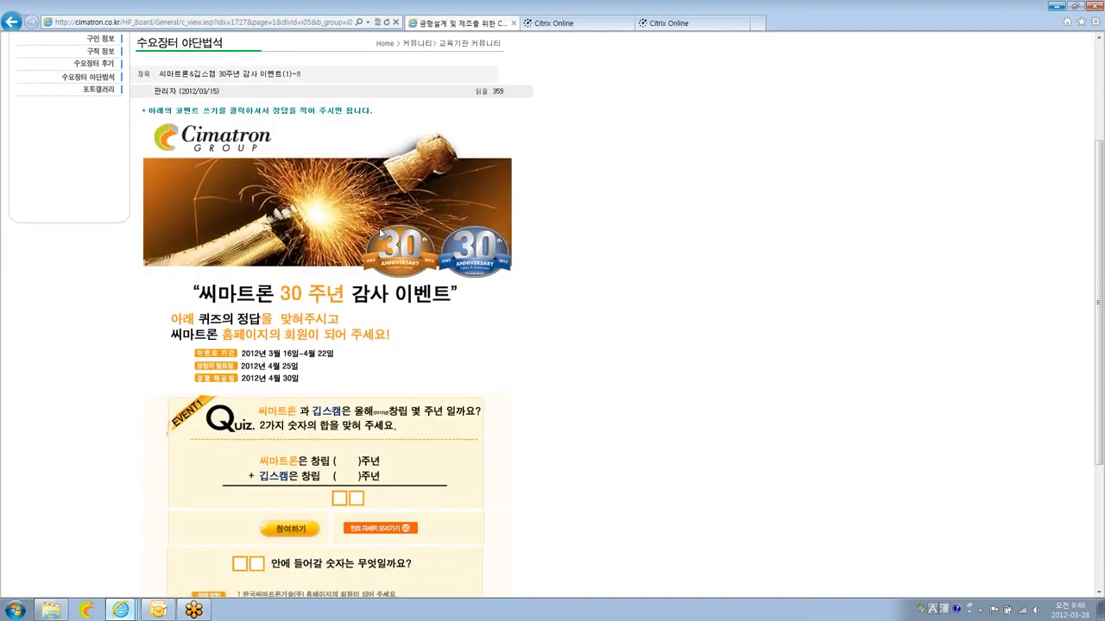
{"action": "scroll", "coordinate": [321, 304], "scroll_direction": "down", "scroll_amount": 2}
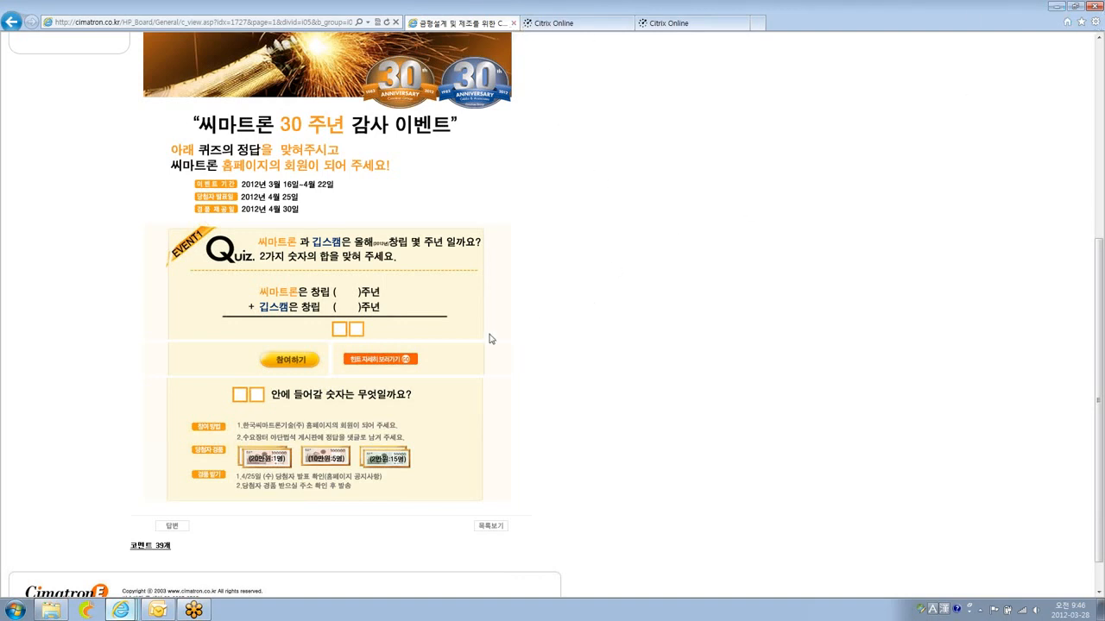
- Open and read the 30주년 감사 이벤트(2) post, then return to the 수요장터 야단법석 board list
{"action": "left_click", "coordinate": [11, 22]}
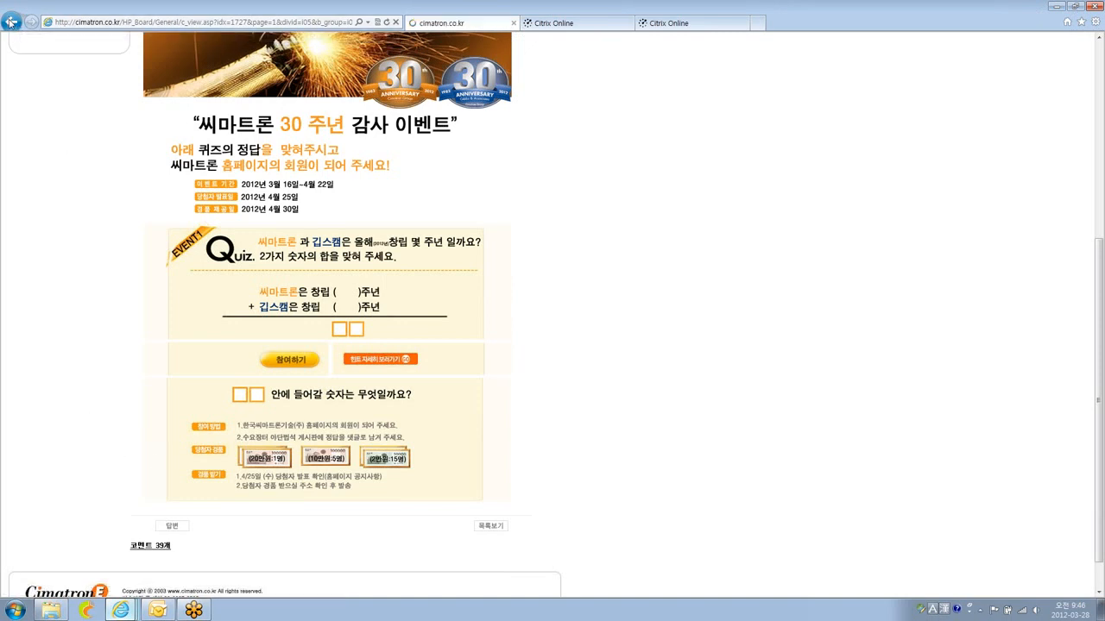
{"action": "left_click", "coordinate": [276, 276]}
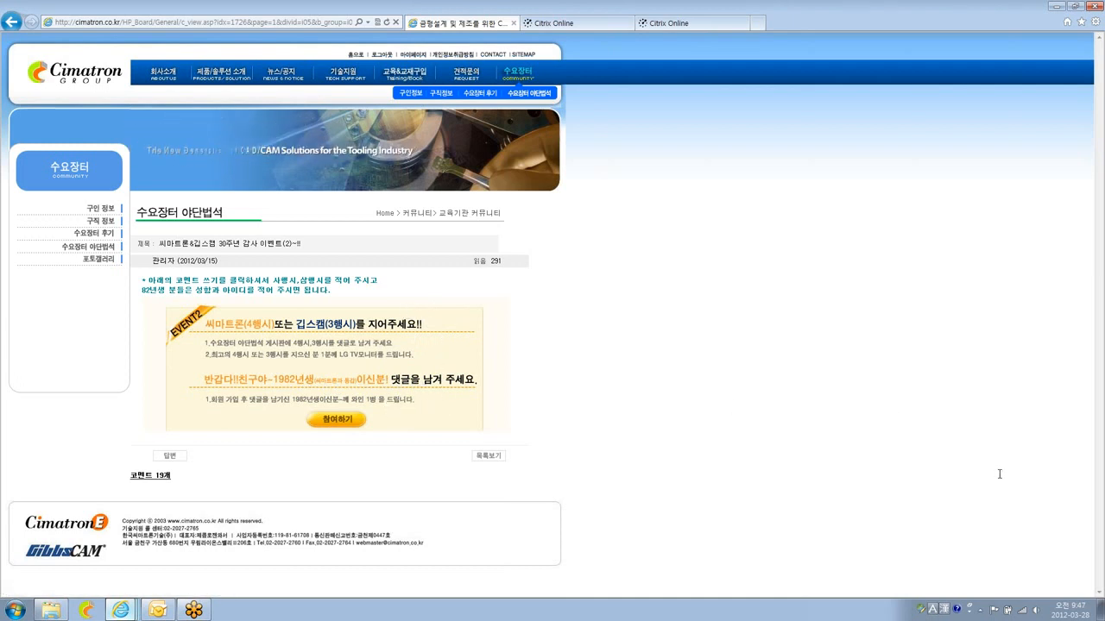
{"action": "left_click", "coordinate": [13, 22]}
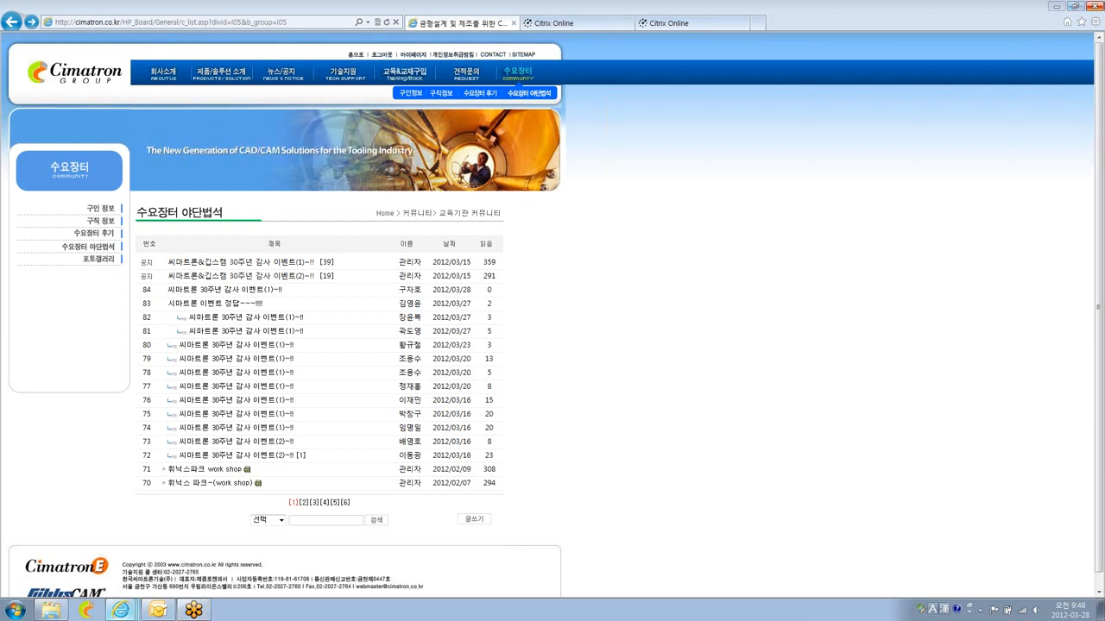
- Close the Internet Explorer window
{"action": "left_click", "coordinate": [1096, 6]}
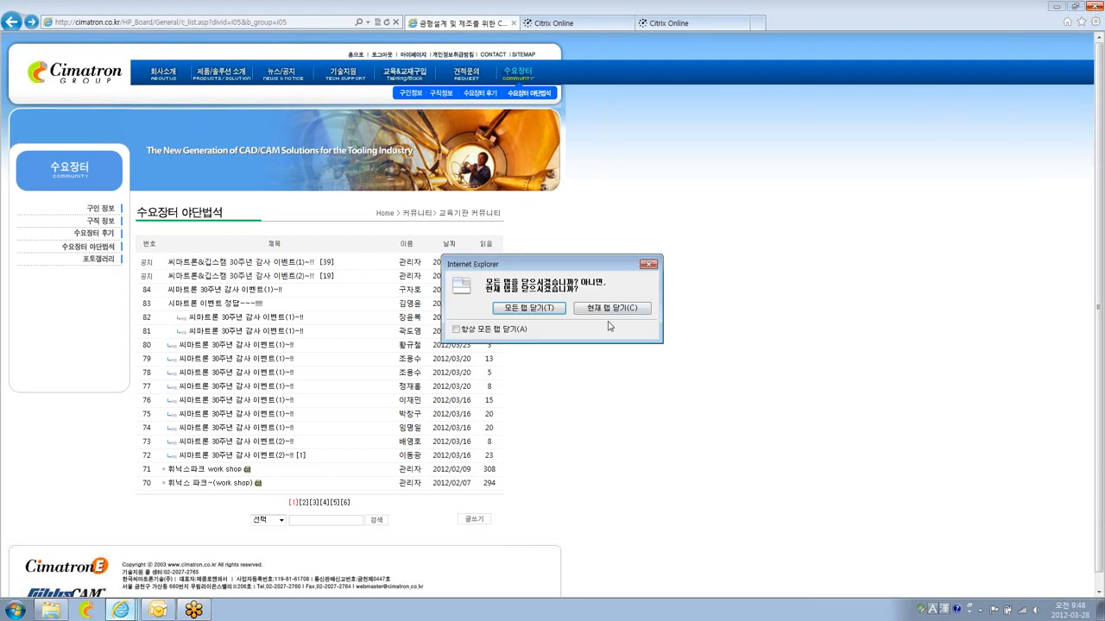